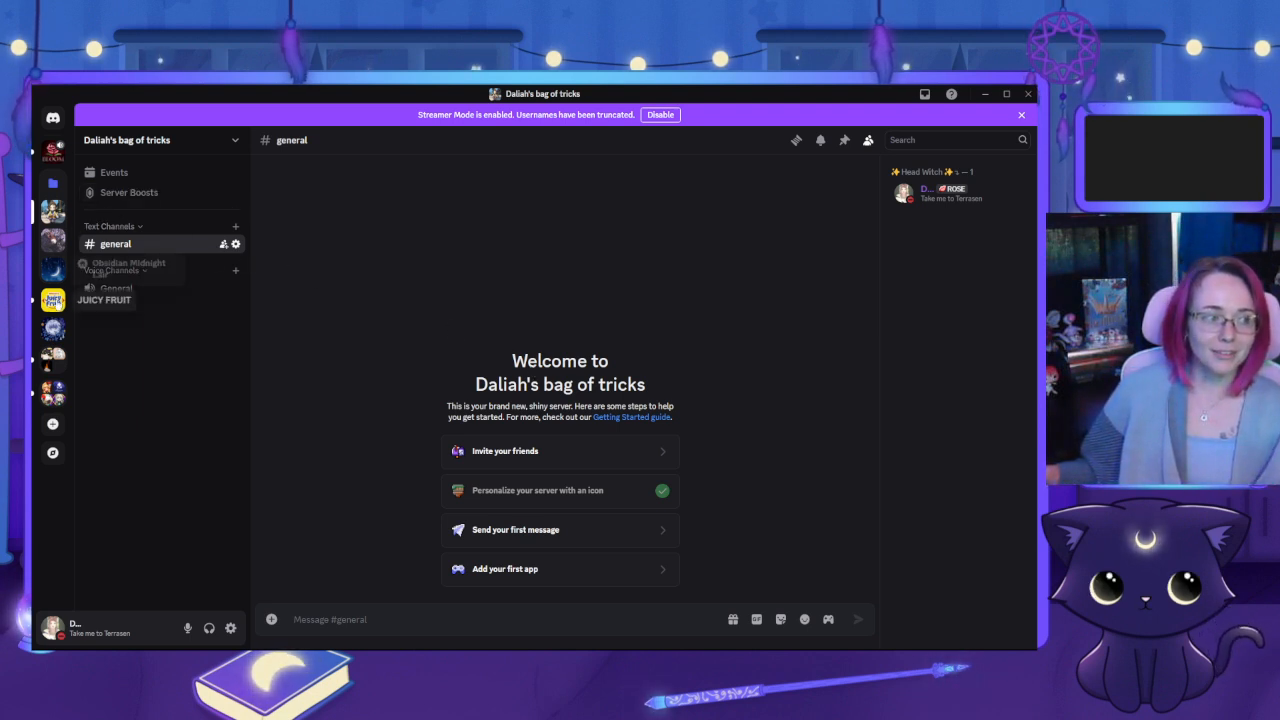
Open the Wicked Lovely server and look over how its channel list is organised into categories
{"action": "left_click", "coordinate": [53, 335]}
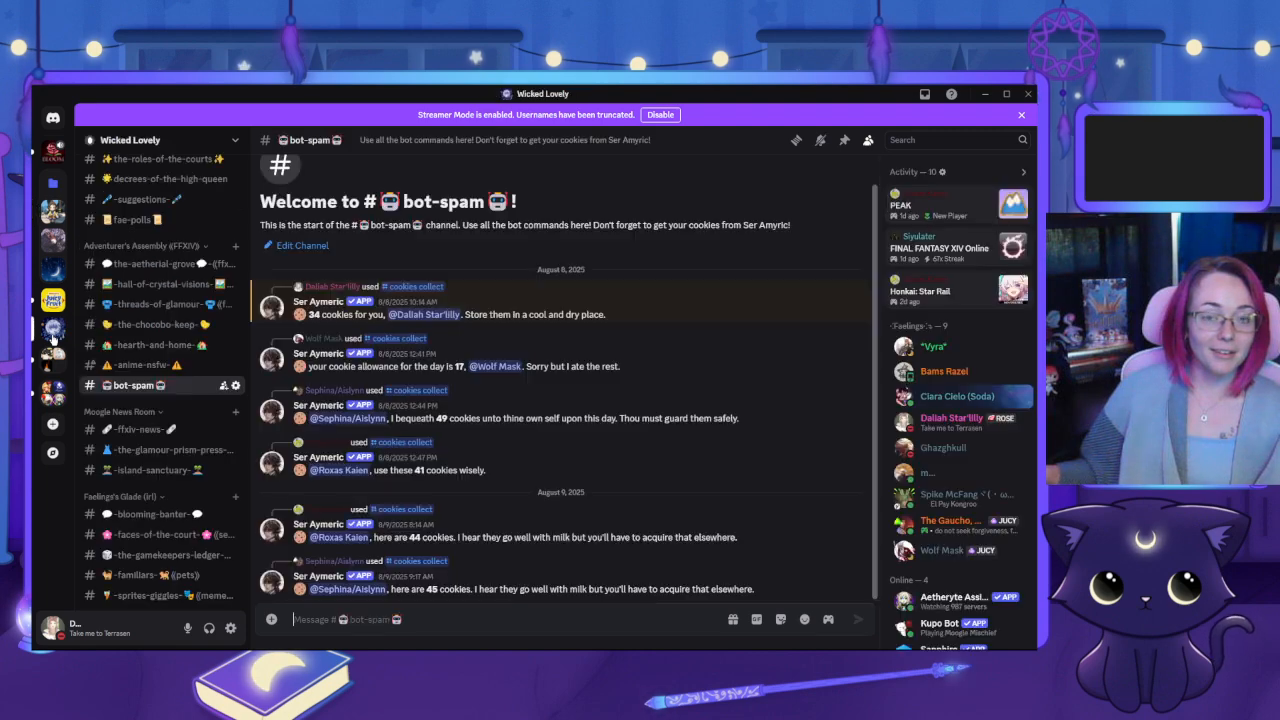
{"action": "scroll", "coordinate": [143, 334], "scroll_direction": "up", "scroll_amount": 4}
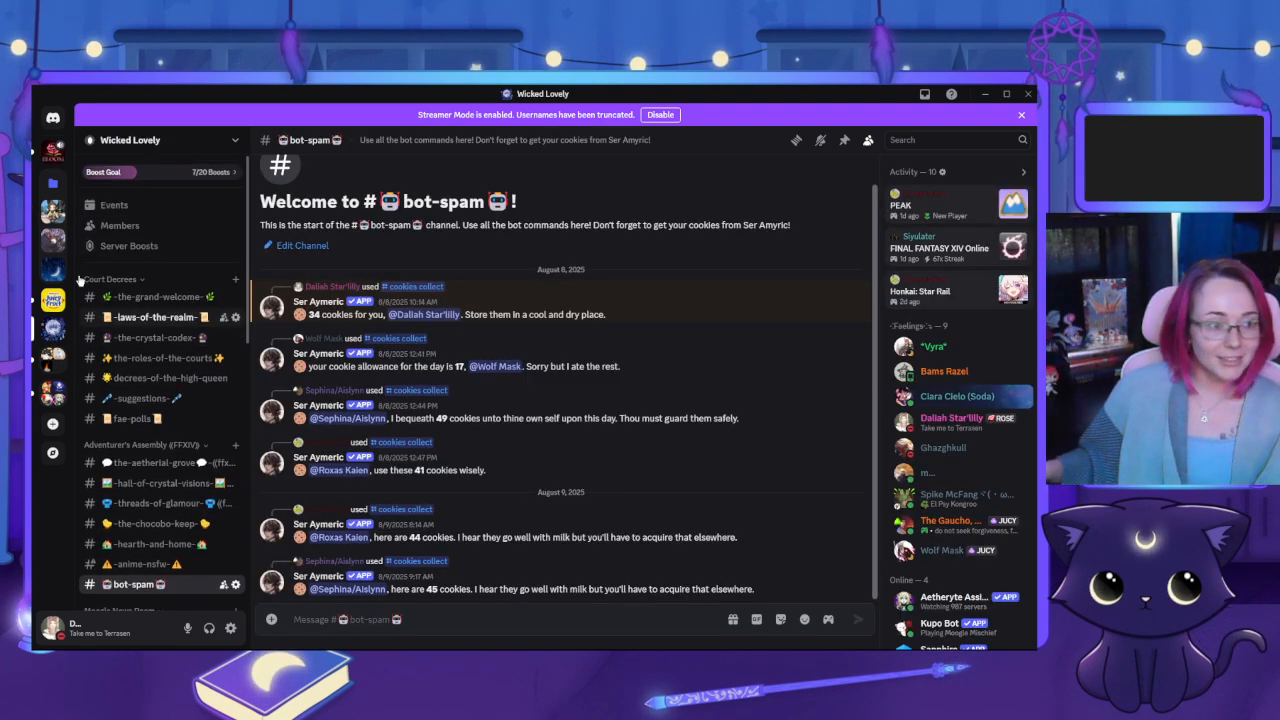
{"action": "scroll", "coordinate": [152, 550], "scroll_direction": "down", "scroll_amount": 4}
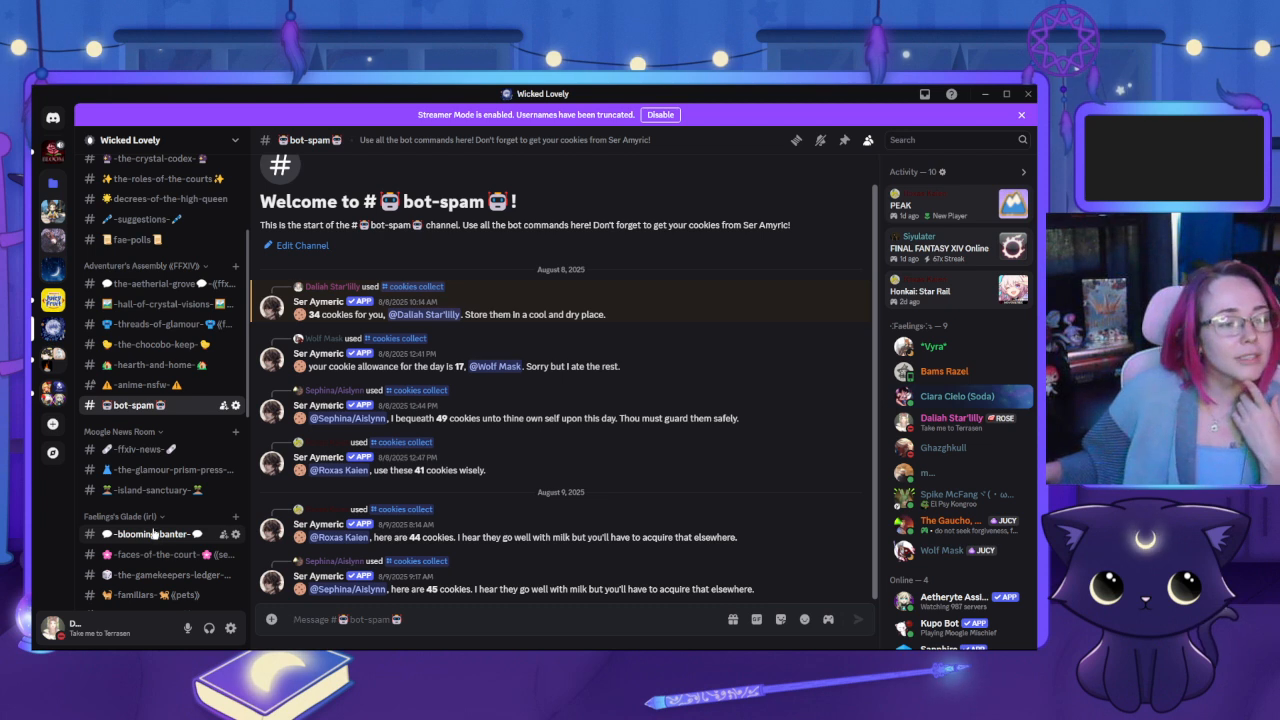
{"action": "scroll", "coordinate": [151, 536], "scroll_direction": "down", "scroll_amount": 2}
{"action": "scroll", "coordinate": [146, 522], "scroll_direction": "up", "scroll_amount": 2}
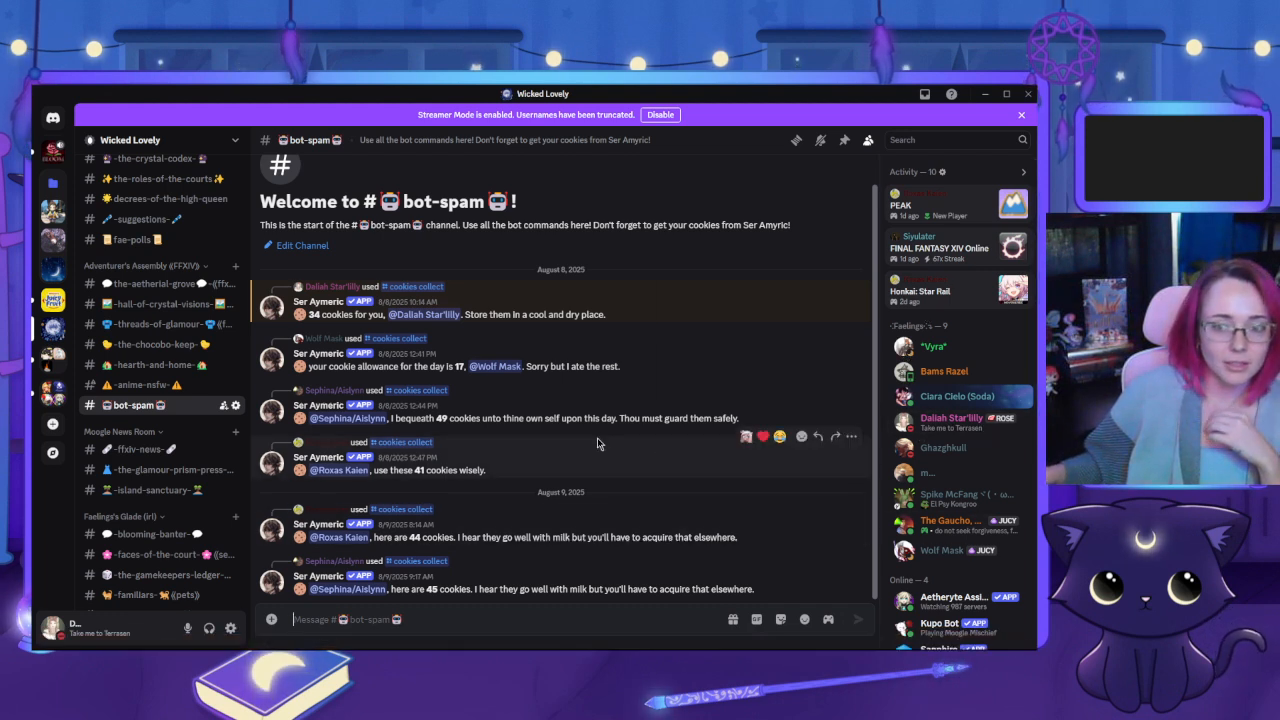
{"action": "scroll", "coordinate": [150, 378], "scroll_direction": "up", "scroll_amount": 4}
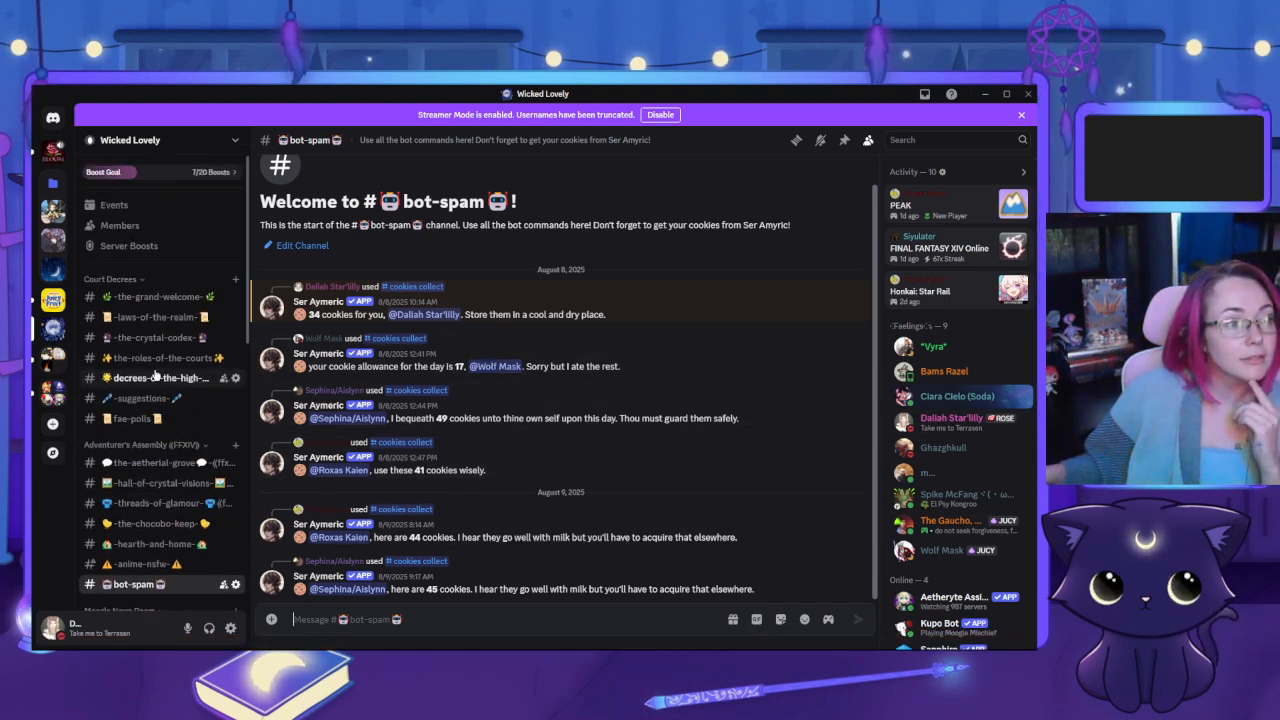
View the -the-grand-welcome-, -laws-of-the-realm- and -the-crystal-codex- channels under Court Decrees
{"action": "left_click", "coordinate": [140, 296]}
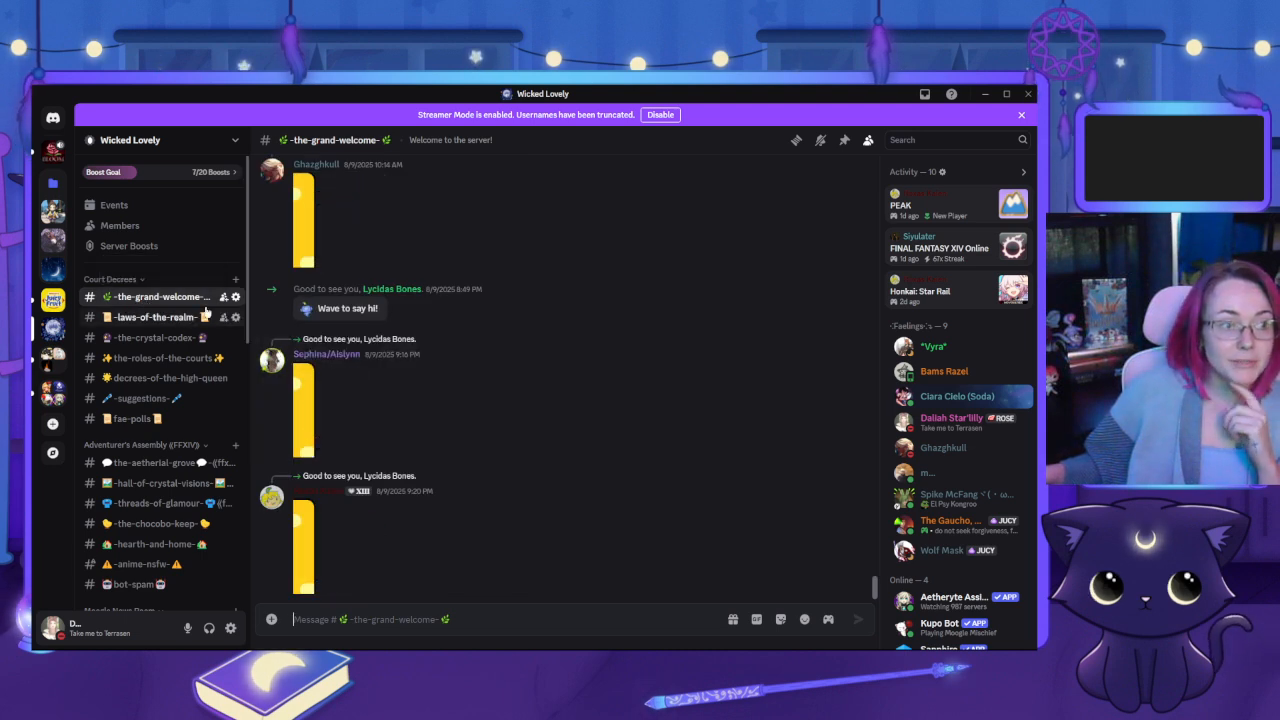
{"action": "left_click", "coordinate": [185, 316]}
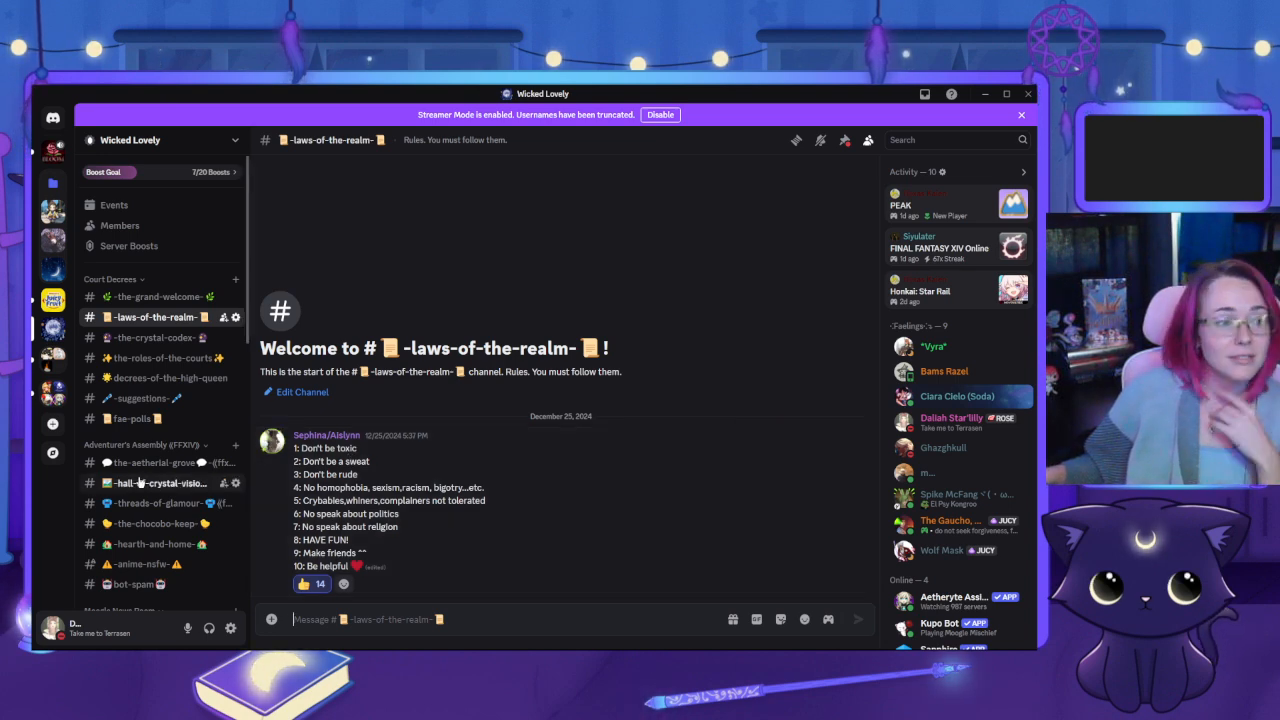
{"action": "left_click", "coordinate": [157, 341]}
{"action": "scroll", "coordinate": [290, 314], "scroll_direction": "up", "scroll_amount": 5}
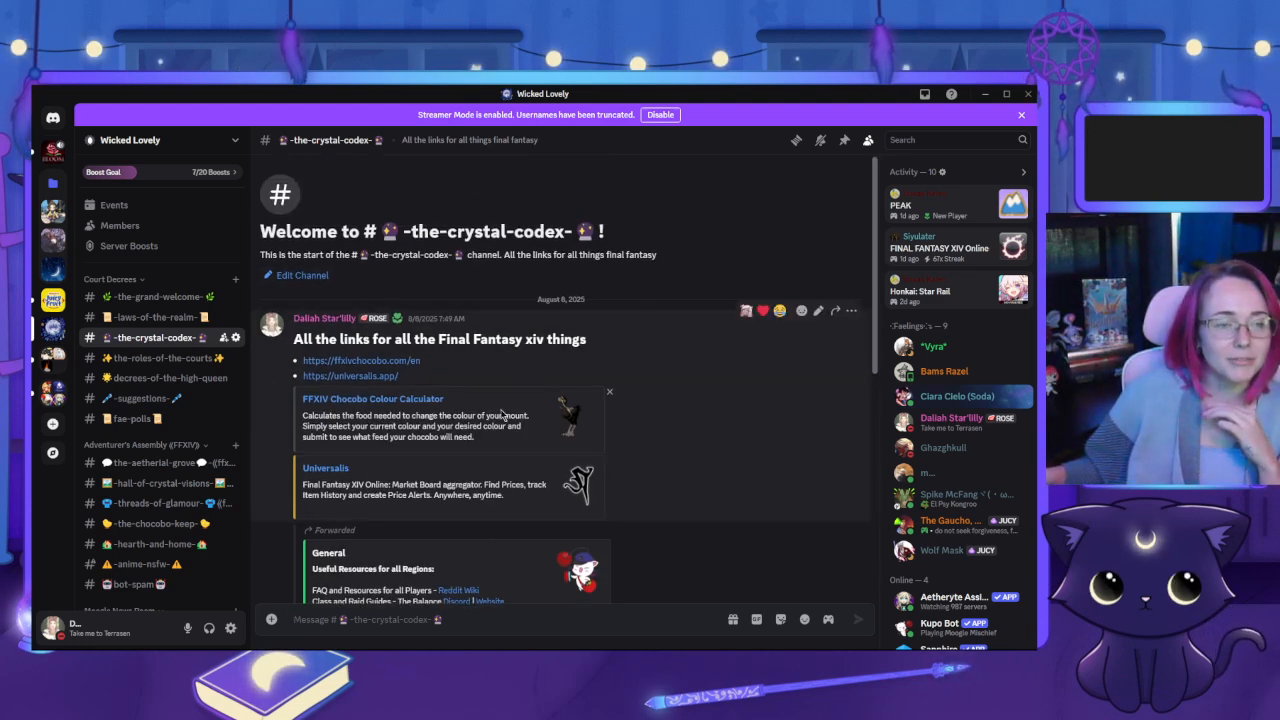
{"action": "scroll", "coordinate": [503, 414], "scroll_direction": "down", "scroll_amount": 3}
View the the-roles-of-the-courts, decrees-of-the-high-queen, -suggestions- and fae-polls channels
{"action": "left_click", "coordinate": [200, 360]}
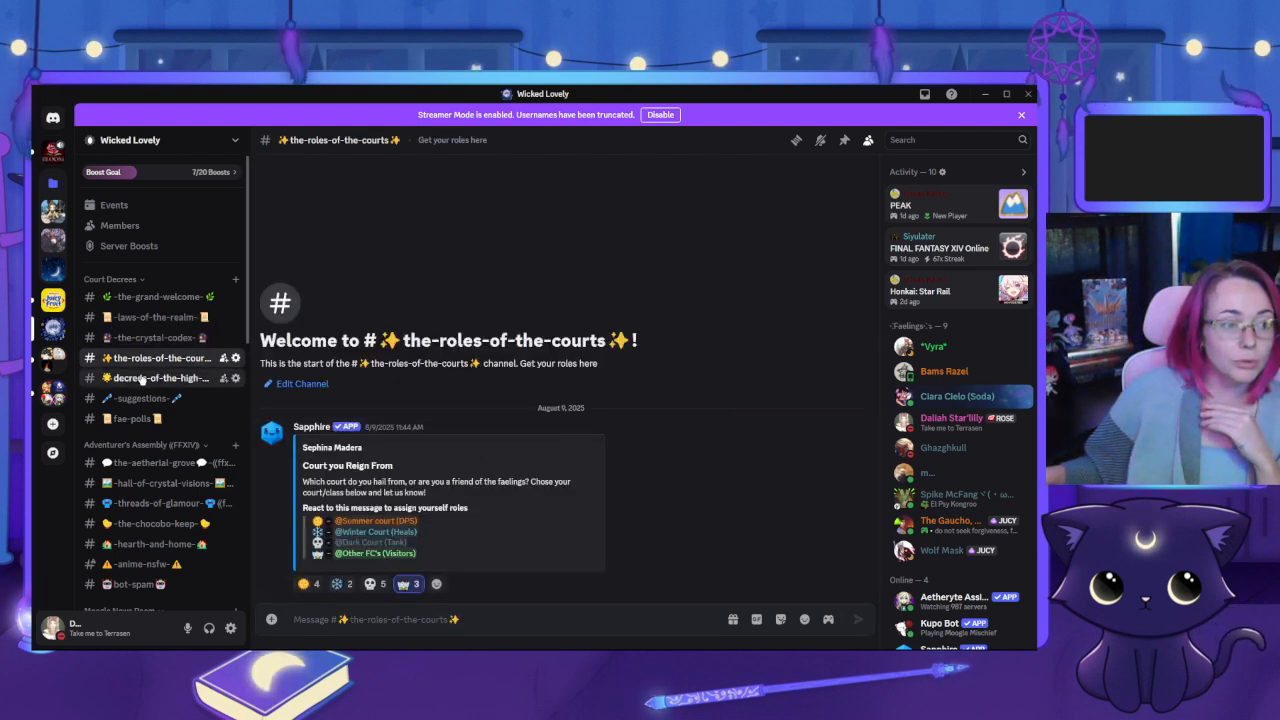
{"action": "left_click", "coordinate": [143, 378]}
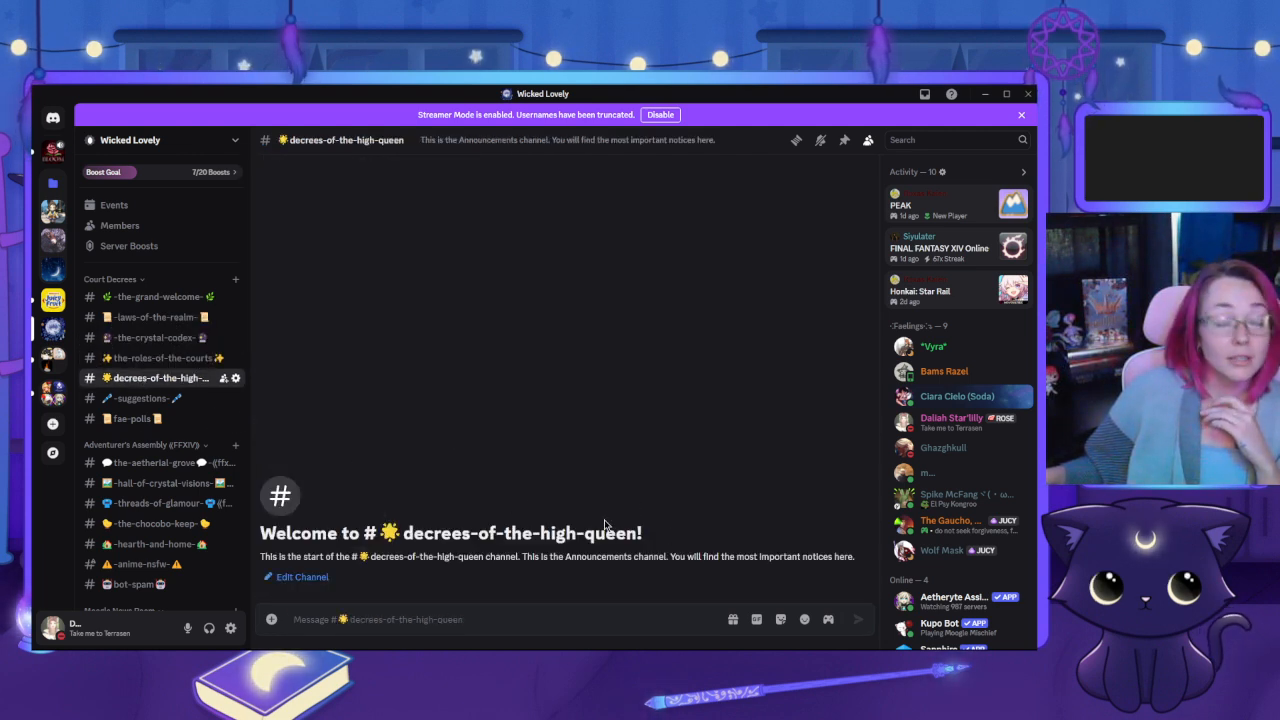
{"action": "left_click", "coordinate": [140, 398]}
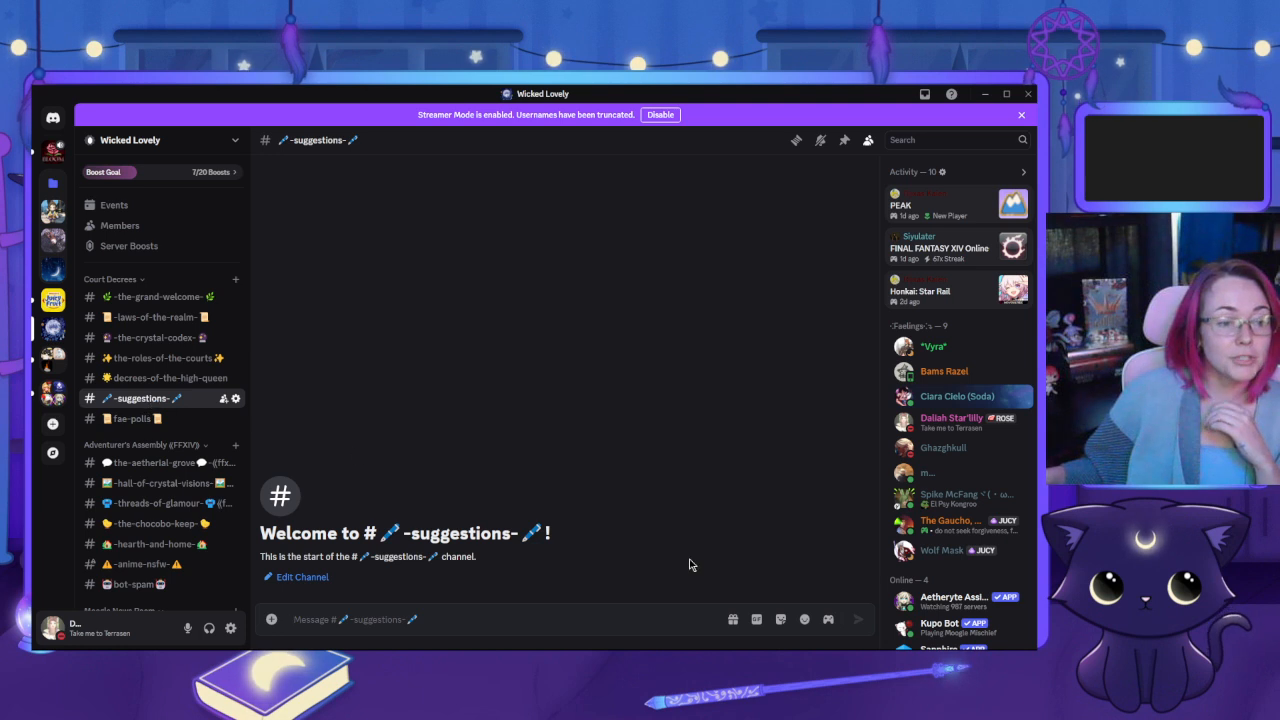
{"action": "left_click", "coordinate": [125, 419]}
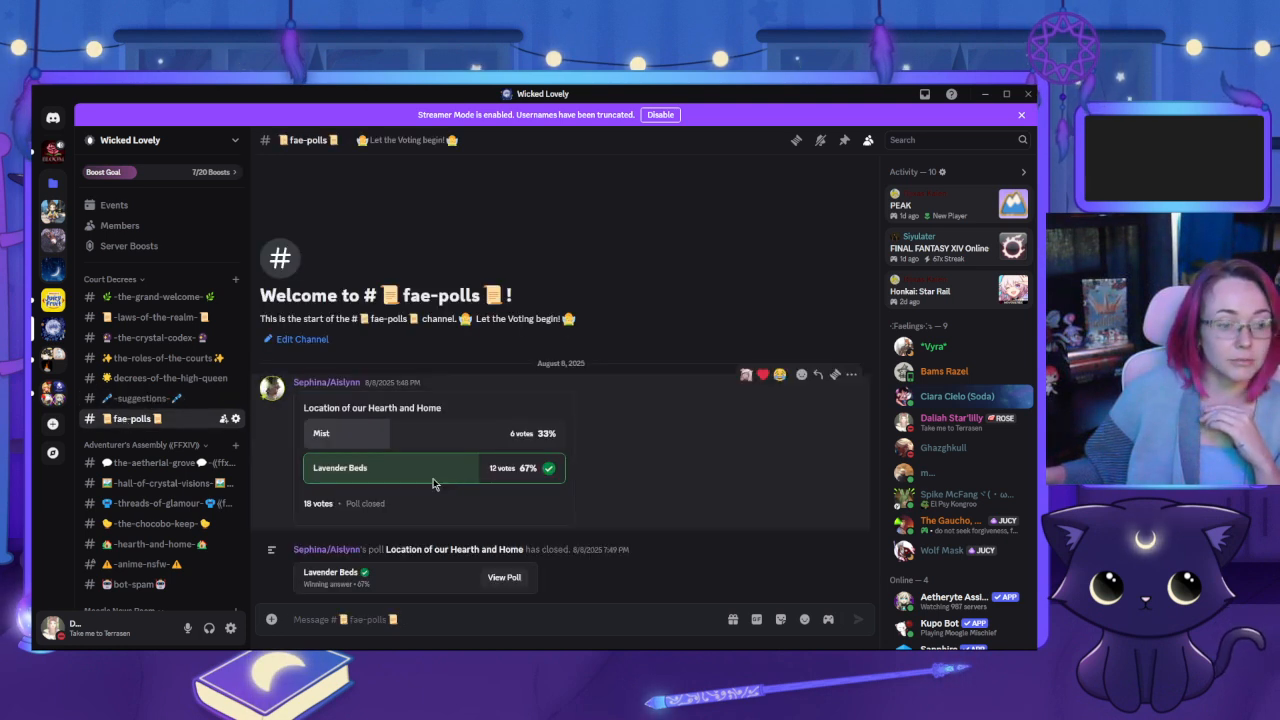
Look through the remaining categories down to Queen's Court, including the age-restricted hw-spoils channel under Spoilers
{"action": "scroll", "coordinate": [140, 300], "scroll_direction": "down", "scroll_amount": 5}
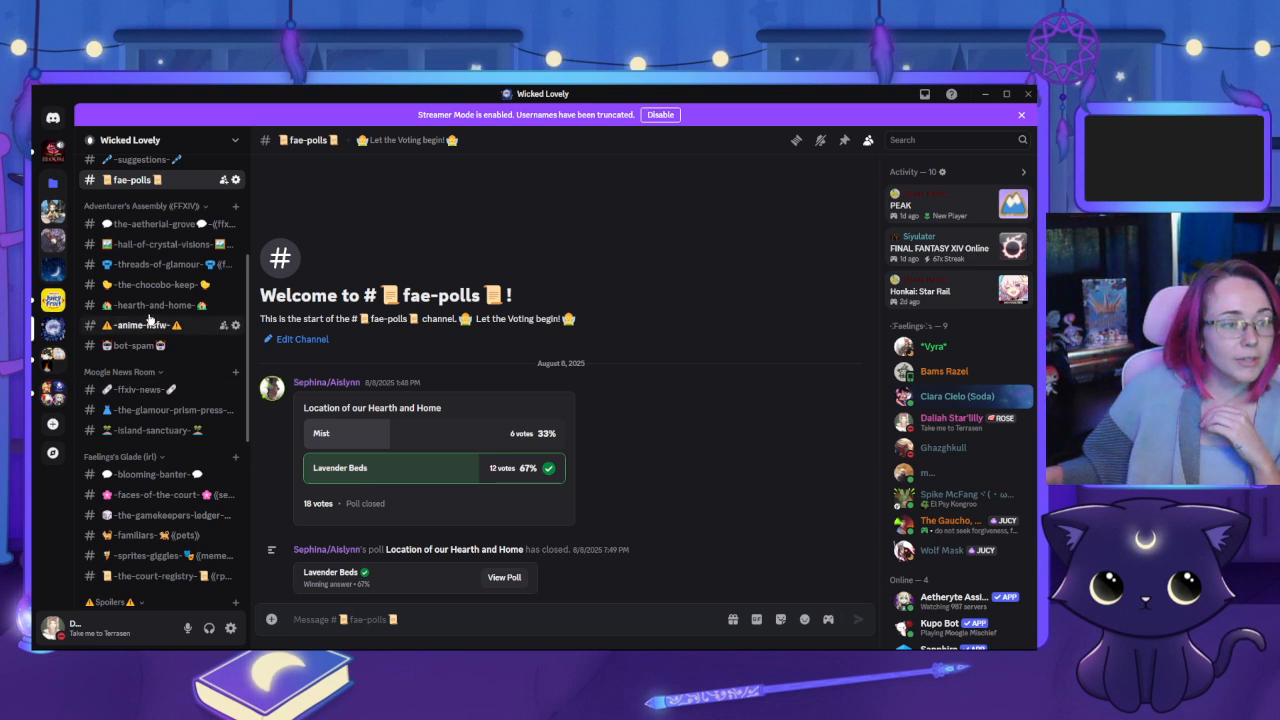
{"action": "scroll", "coordinate": [137, 525], "scroll_direction": "down", "scroll_amount": 3}
{"action": "left_click", "coordinate": [137, 521]}
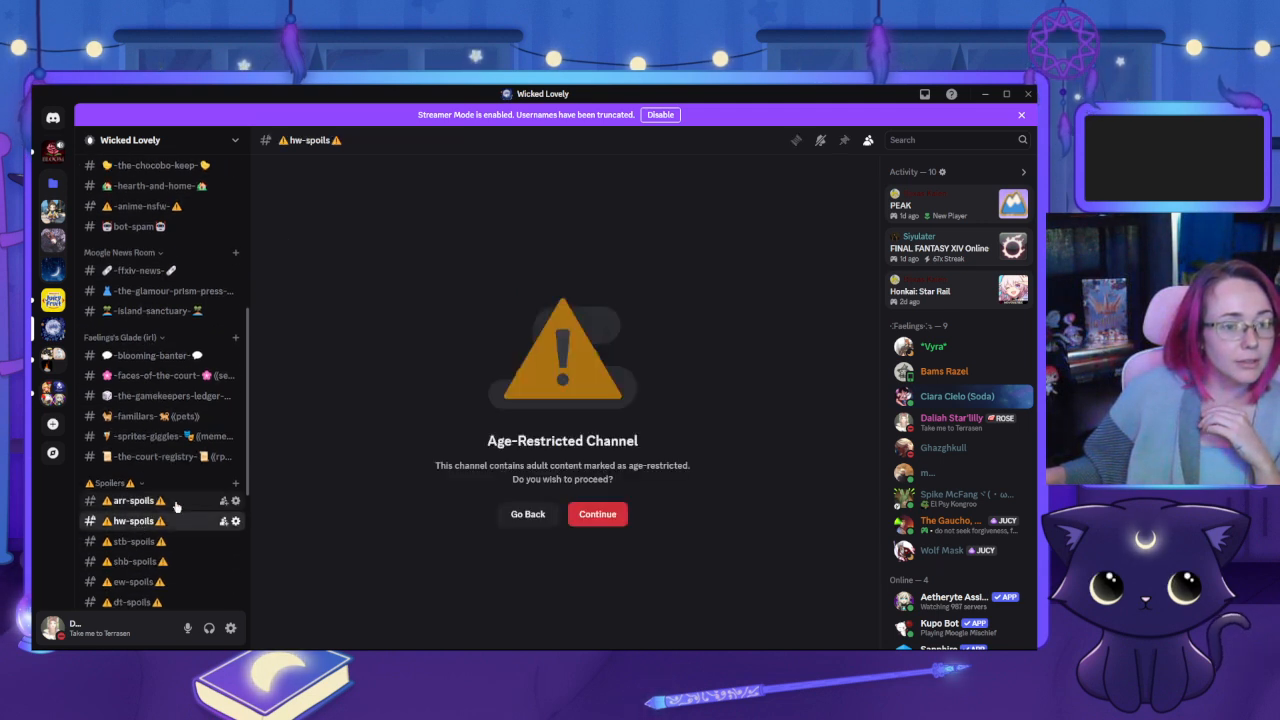
{"action": "scroll", "coordinate": [170, 450], "scroll_direction": "up", "scroll_amount": 10}
{"action": "scroll", "coordinate": [160, 340], "scroll_direction": "down", "scroll_amount": 2}
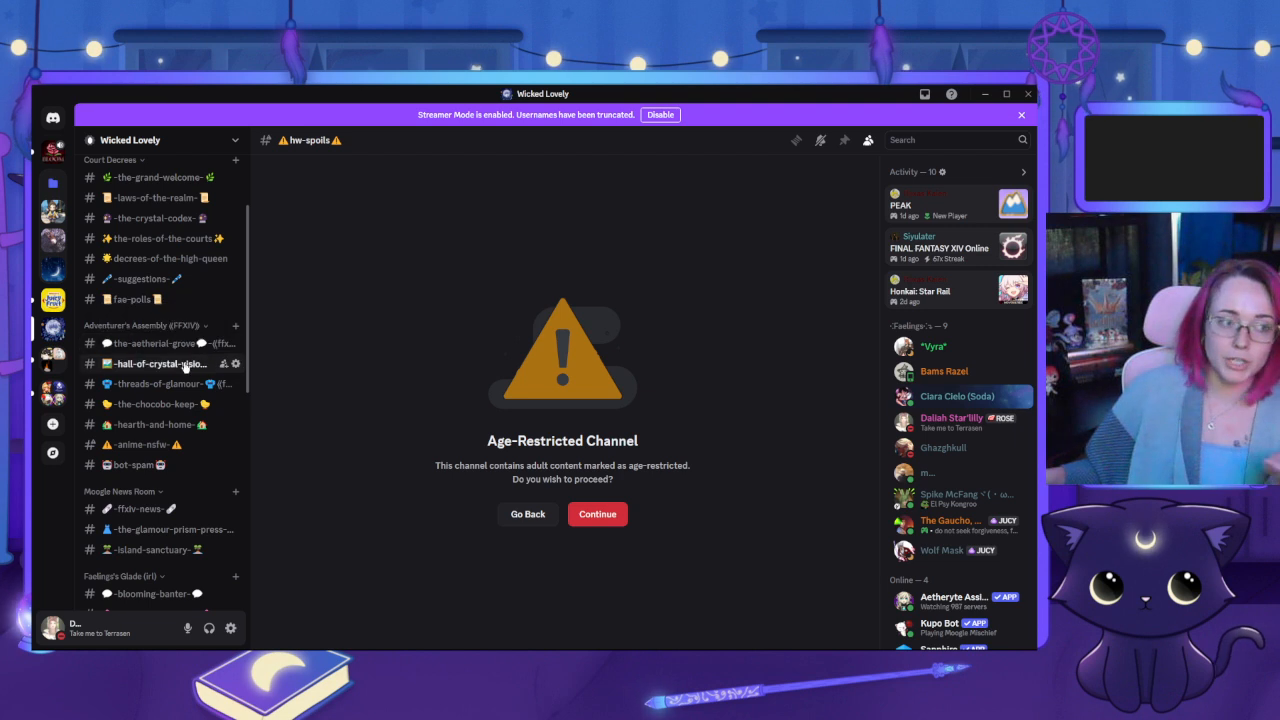
{"action": "scroll", "coordinate": [175, 440], "scroll_direction": "down", "scroll_amount": 2}
{"action": "scroll", "coordinate": [172, 452], "scroll_direction": "down", "scroll_amount": 10}
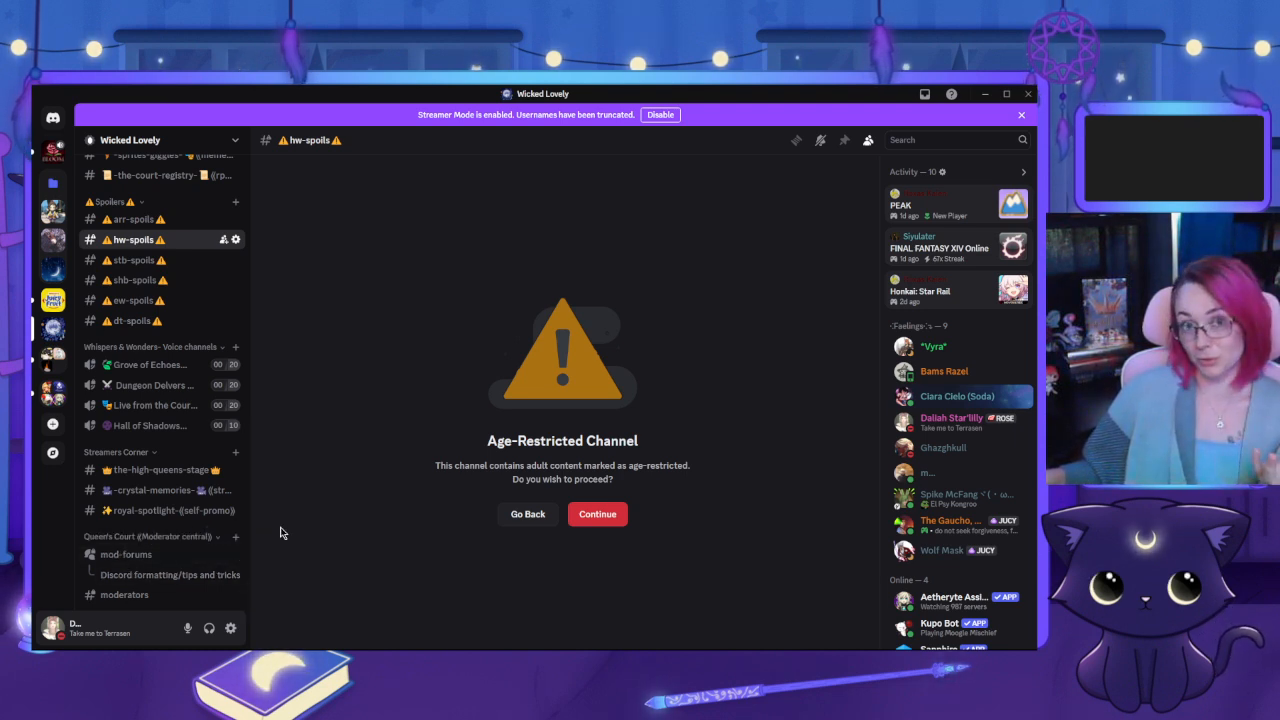
{"action": "scroll", "coordinate": [155, 460], "scroll_direction": "up", "scroll_amount": 5}
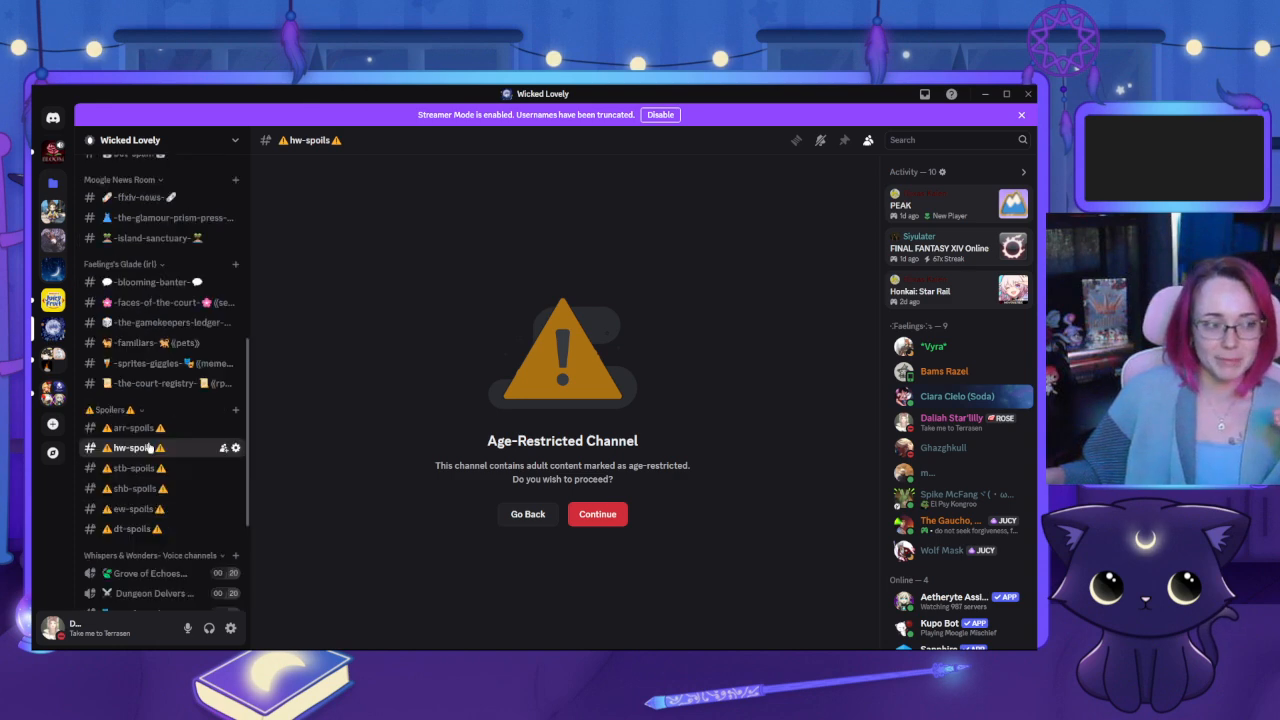
In the bag of tricks server, start a new category named "Secret Society of Witches" and make it private
{"action": "left_click", "coordinate": [53, 245]}
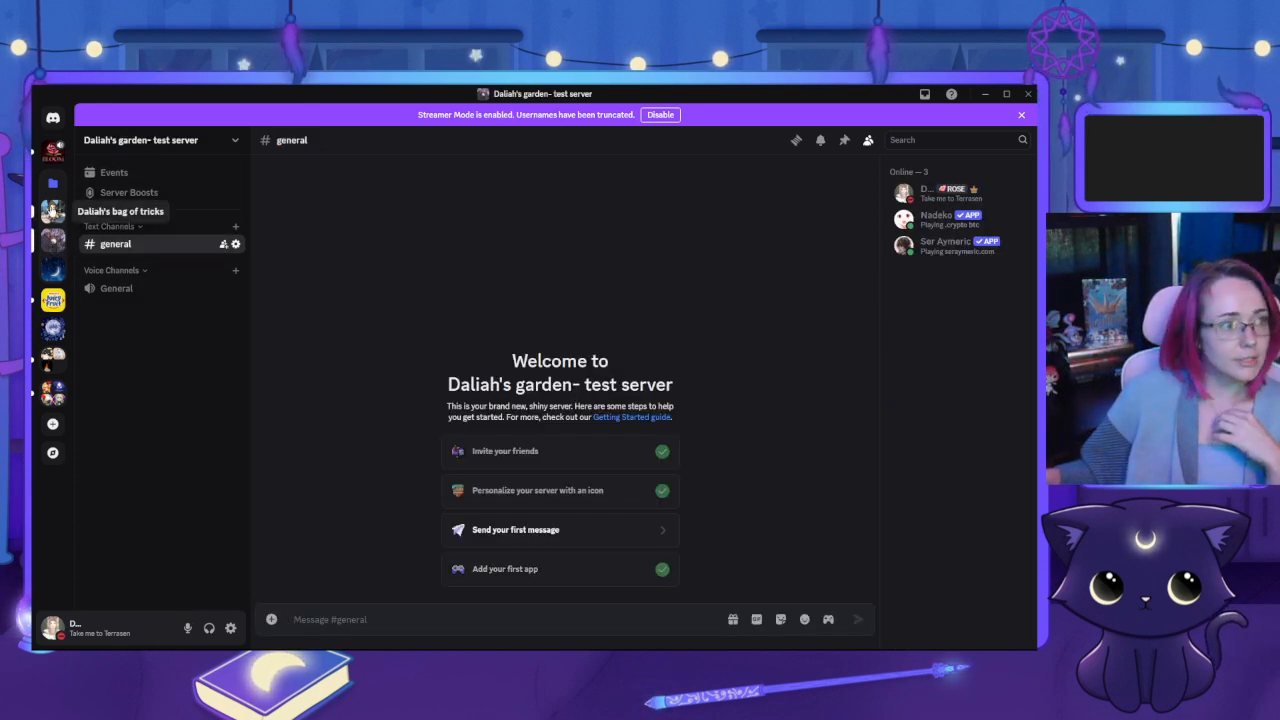
{"action": "left_click", "coordinate": [53, 211]}
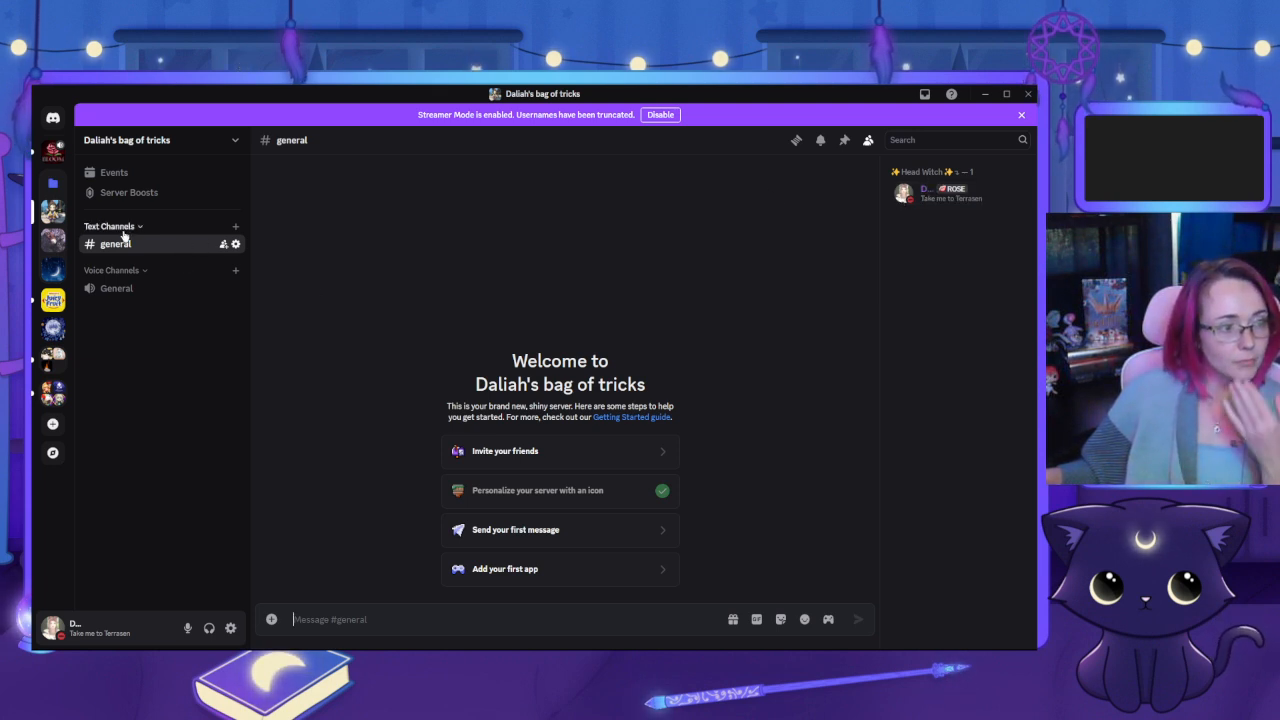
{"action": "right_click", "coordinate": [139, 365]}
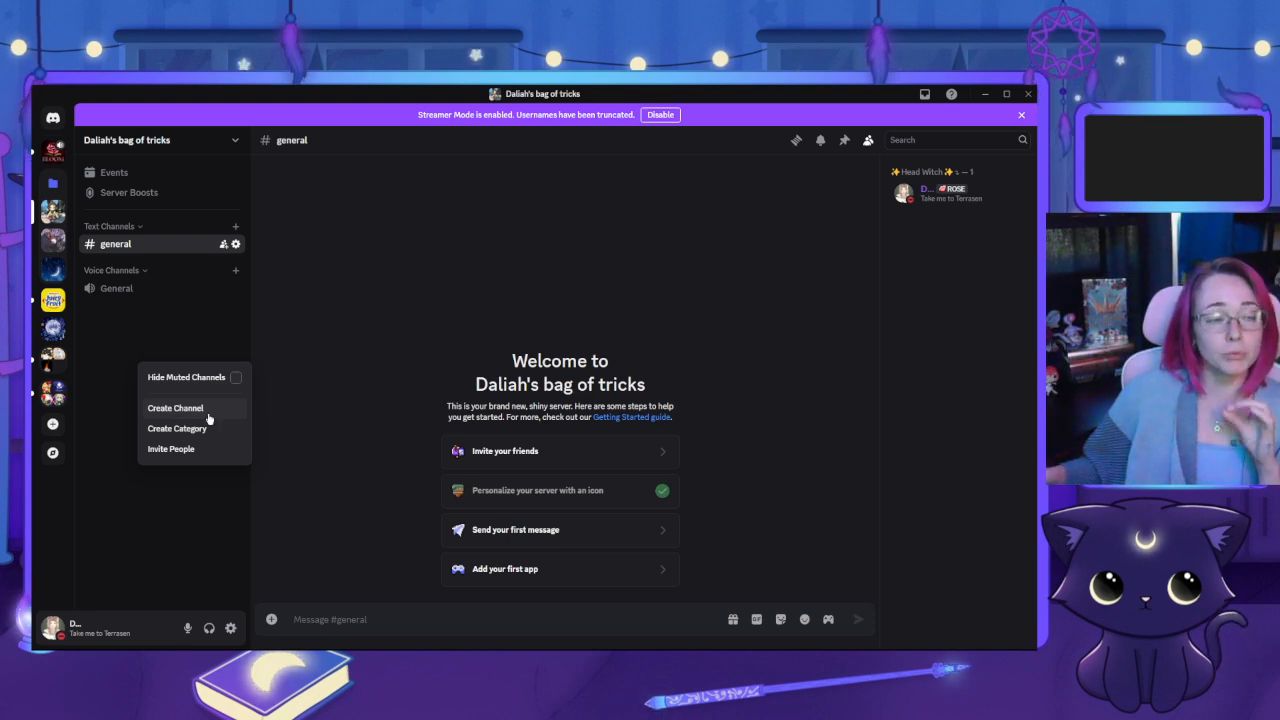
{"action": "left_click", "coordinate": [198, 430]}
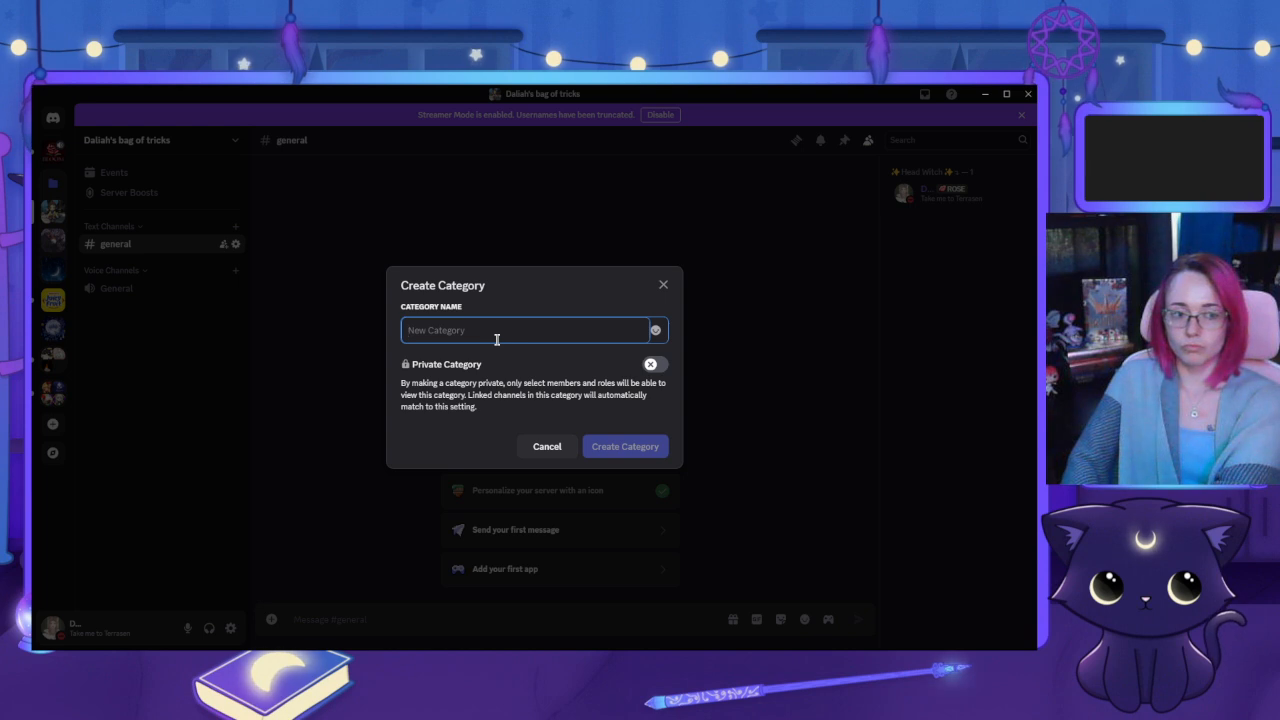
{"action": "type", "text": "s"}
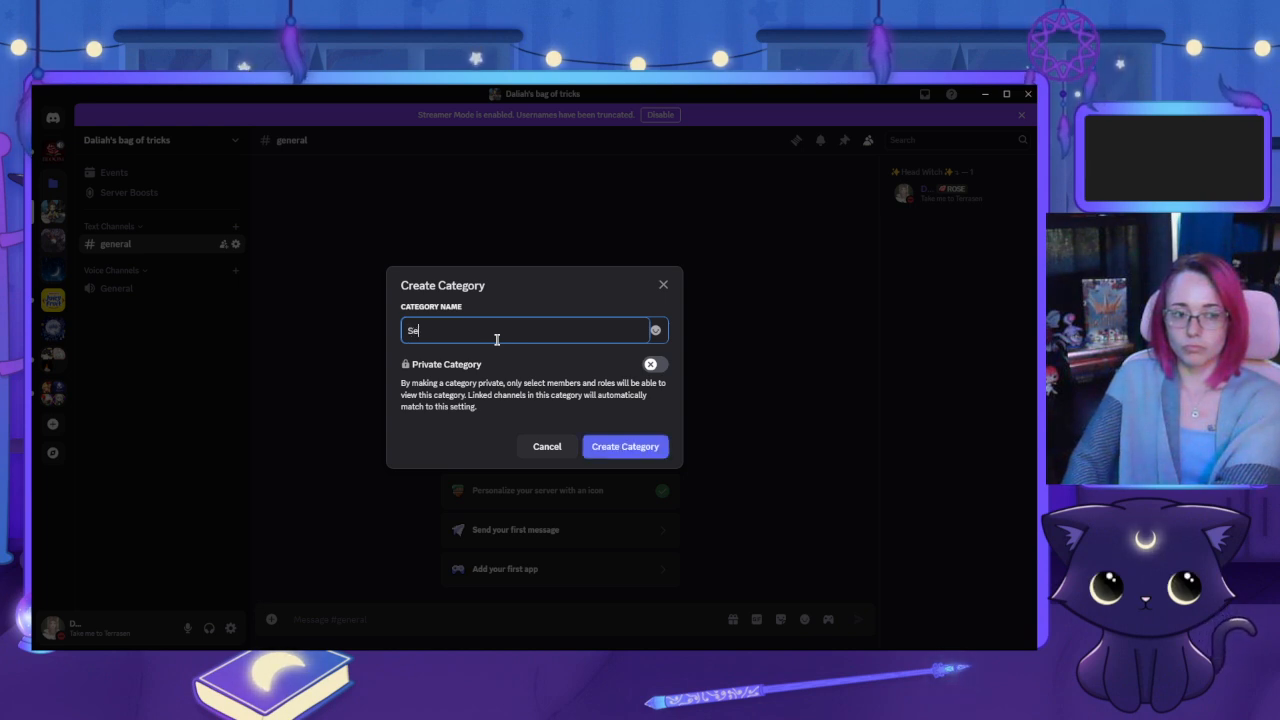
{"action": "type", "text": "ecret Society of Witches"}
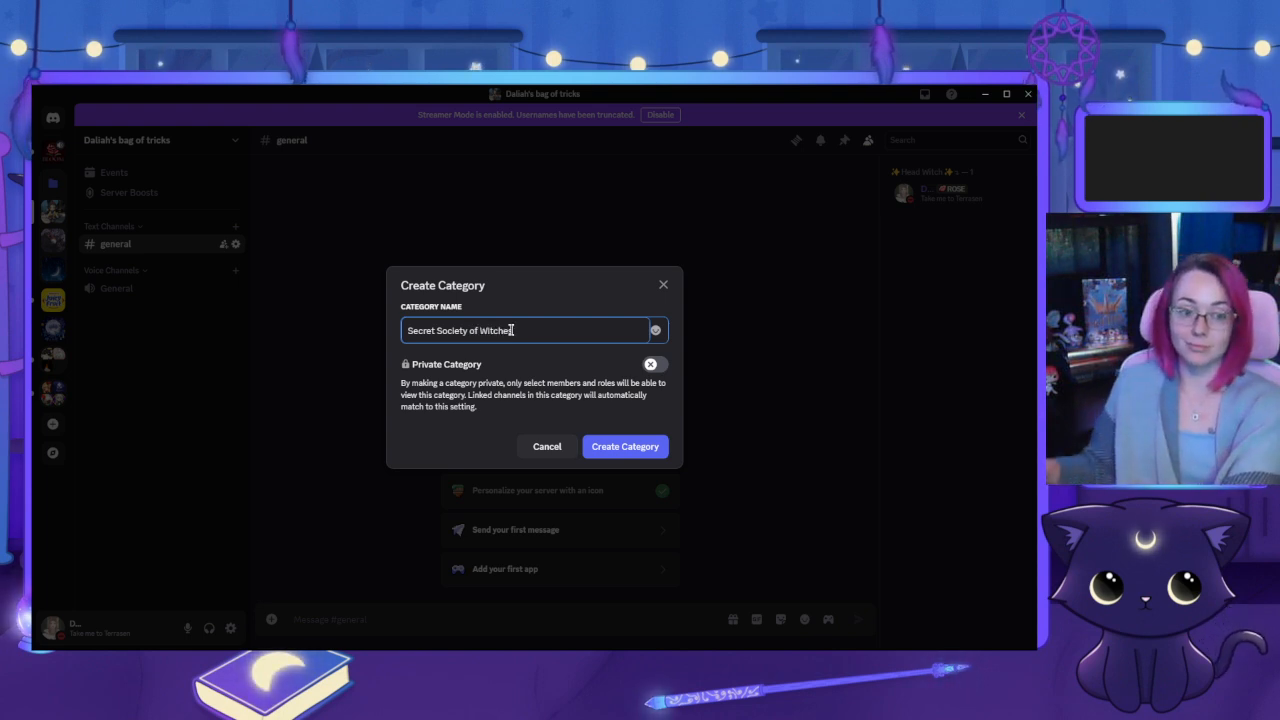
{"action": "left_click", "coordinate": [652, 364]}
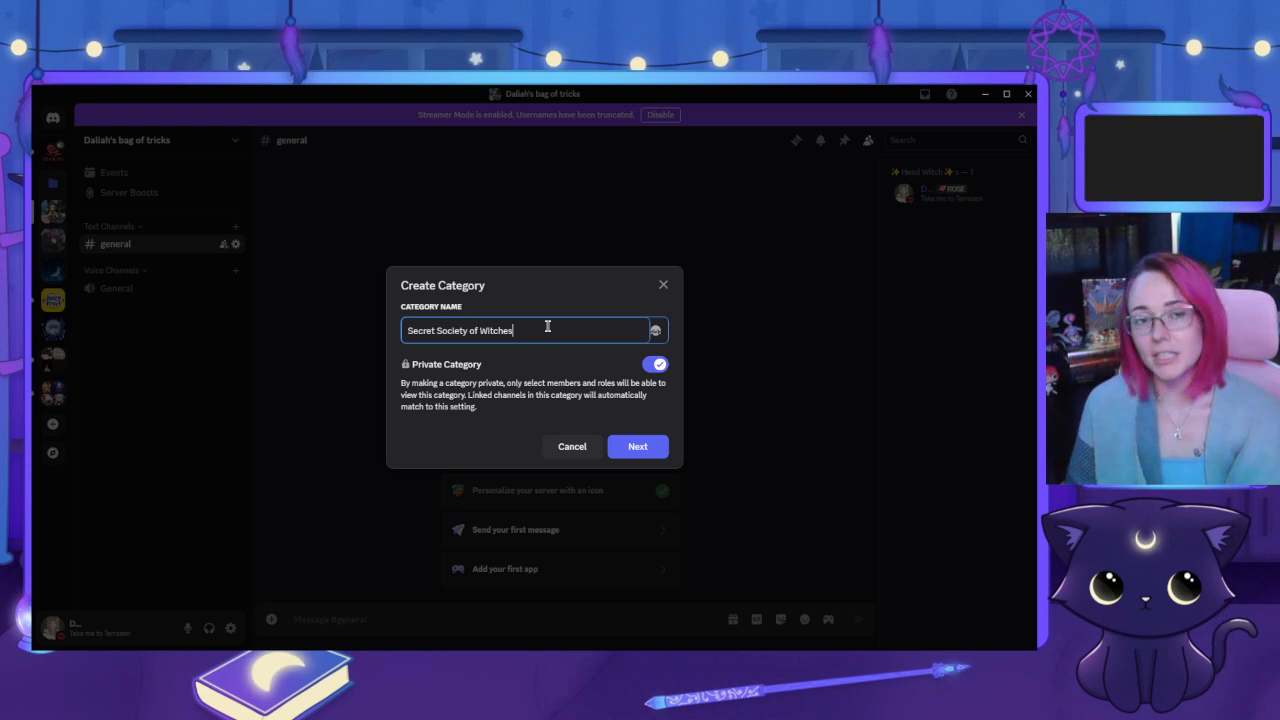
Insert the three-dot punctuation symbol at the end of the category name
{"action": "key", "text": "super+period"}
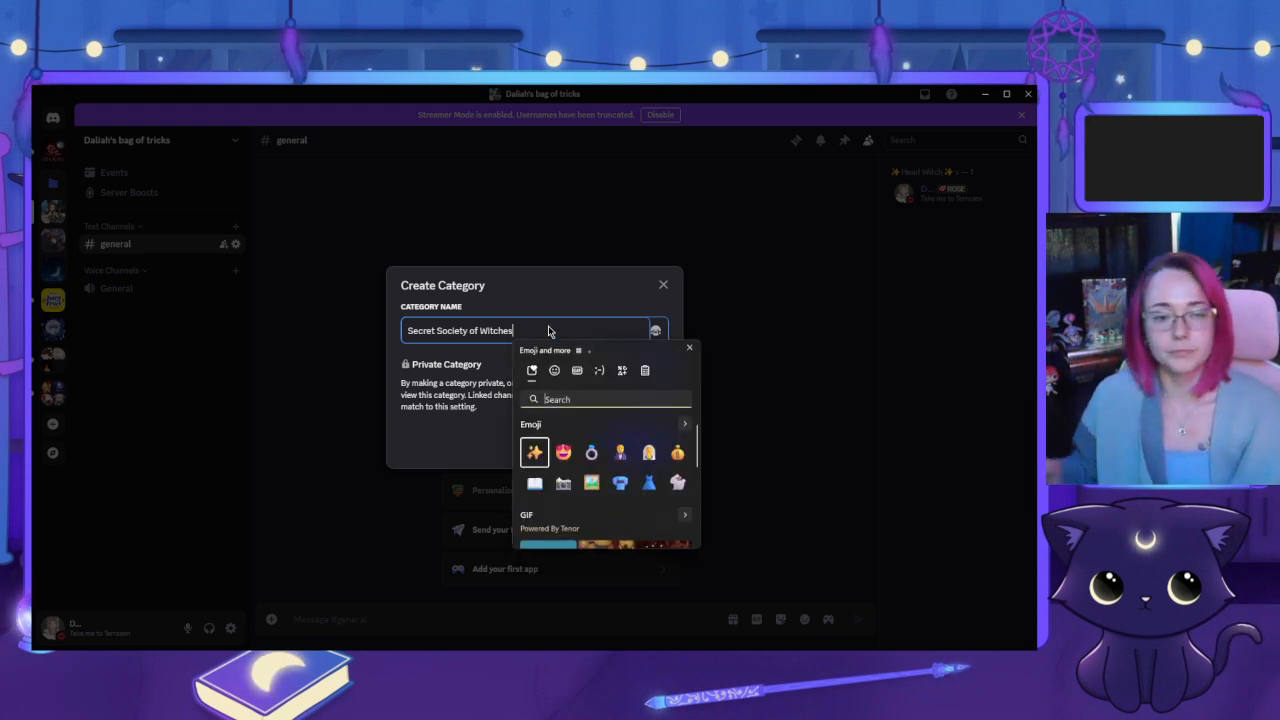
{"action": "left_click", "coordinate": [621, 372]}
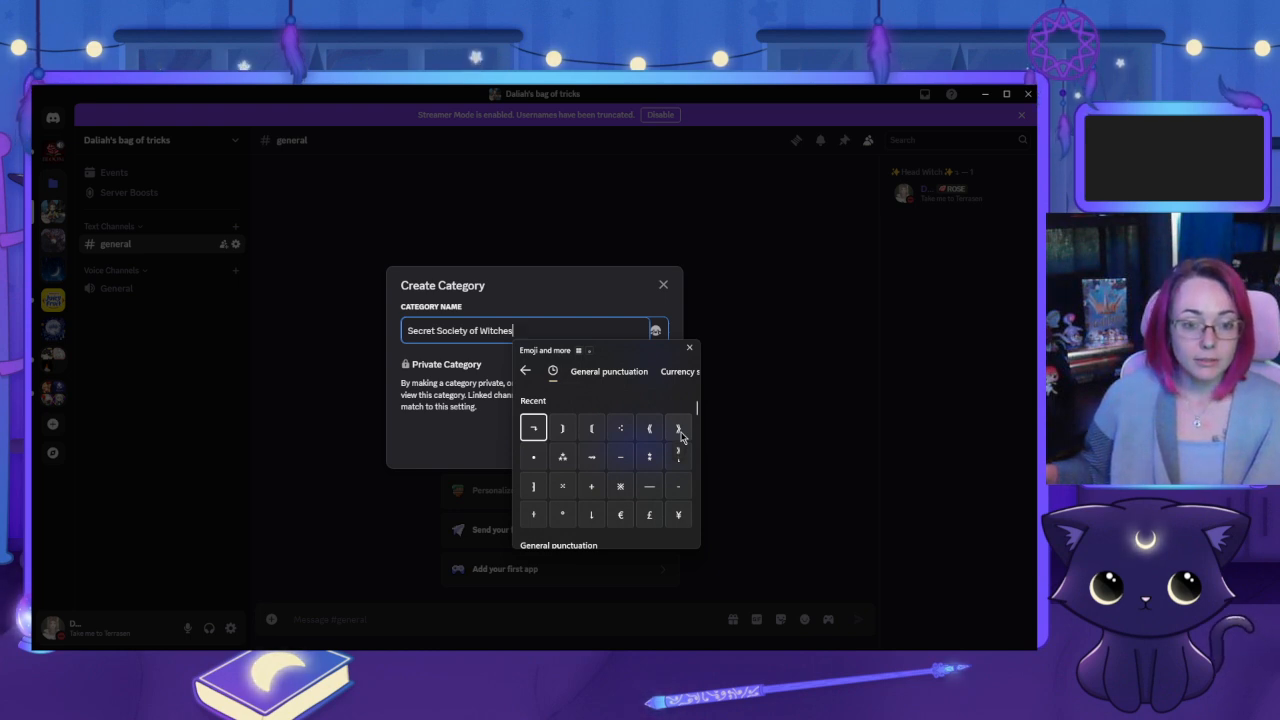
{"action": "left_click", "coordinate": [620, 428]}
Insert the same three-dot punctuation symbol at the beginning of the category name
{"action": "left_click", "coordinate": [407, 331]}
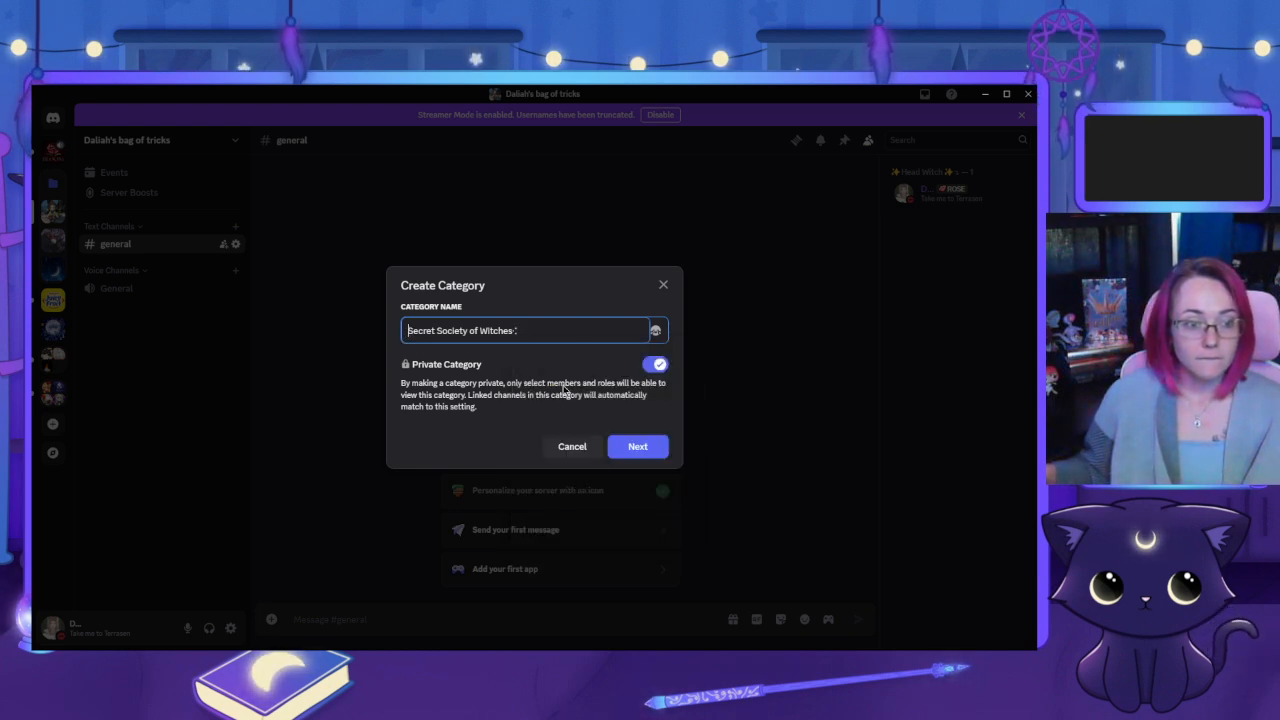
{"action": "key", "text": "super"}
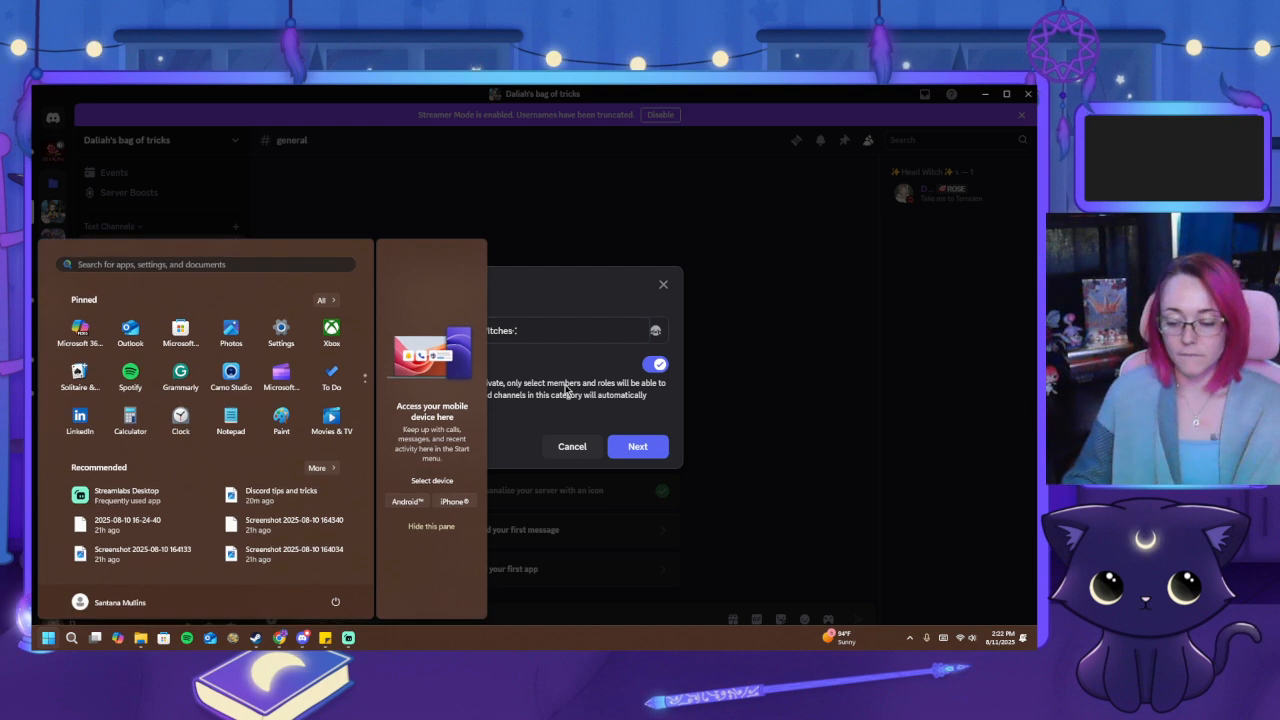
{"action": "key", "text": "super"}
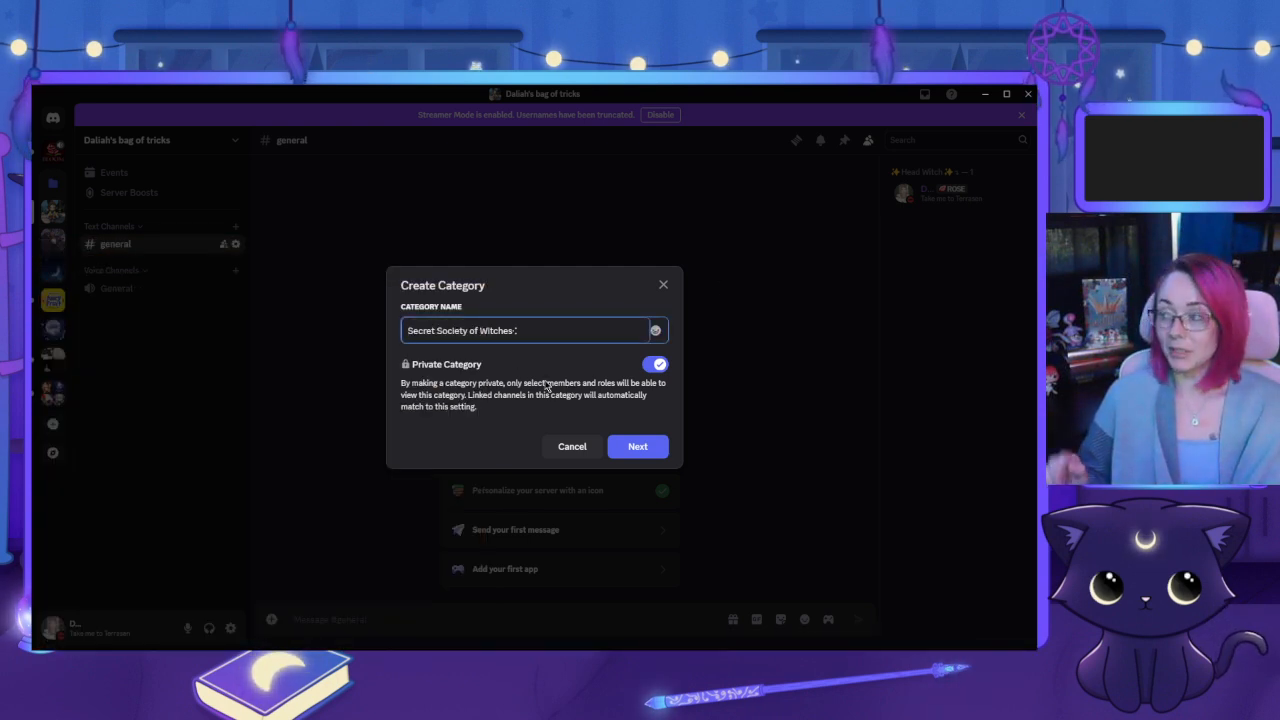
{"action": "key", "text": "super+period"}
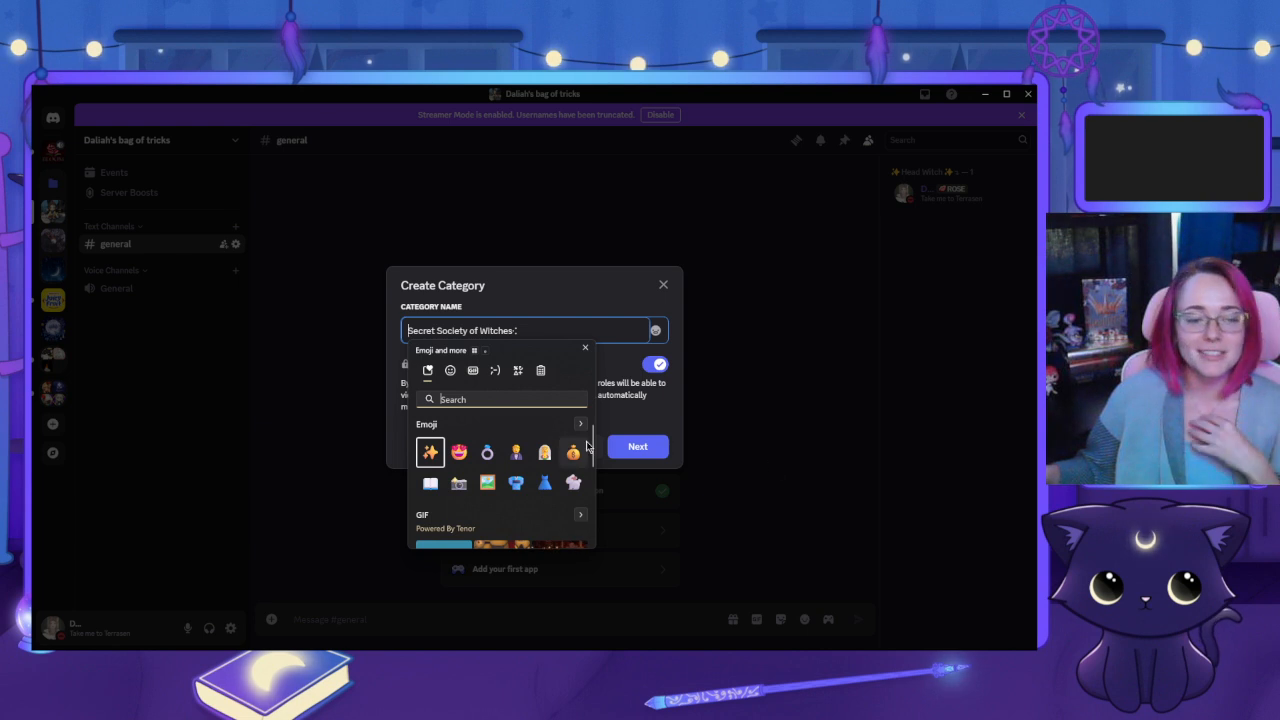
{"action": "left_click", "coordinate": [518, 370]}
{"action": "left_click", "coordinate": [431, 430]}
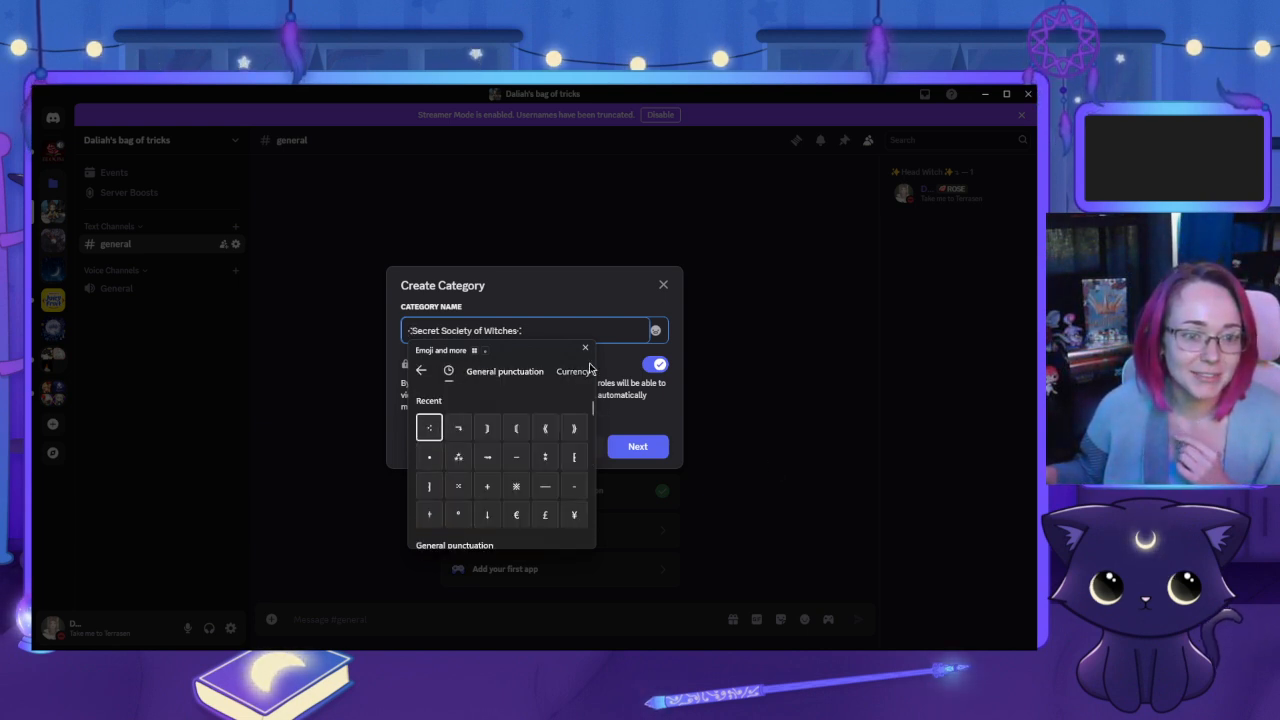
Append a closing double-bracket symbol after the three-dot symbol at the end of the category name
{"action": "left_click", "coordinate": [547, 334]}
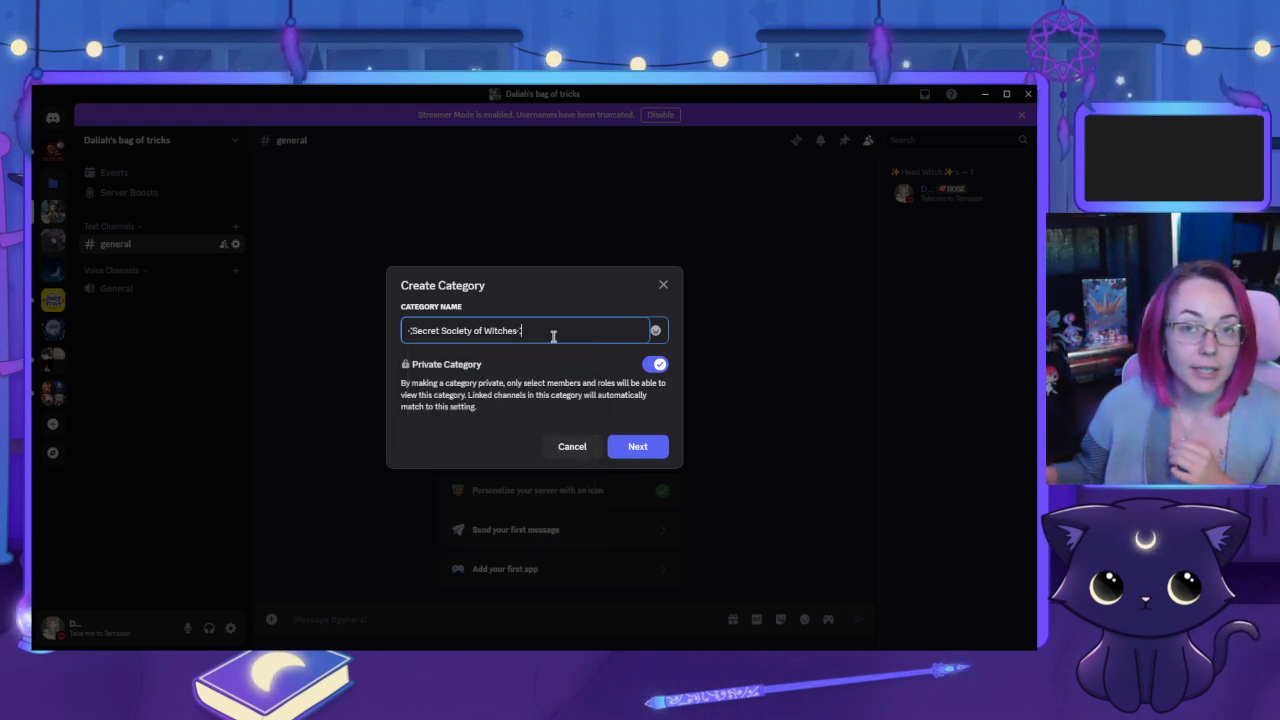
{"action": "key", "text": "super+period"}
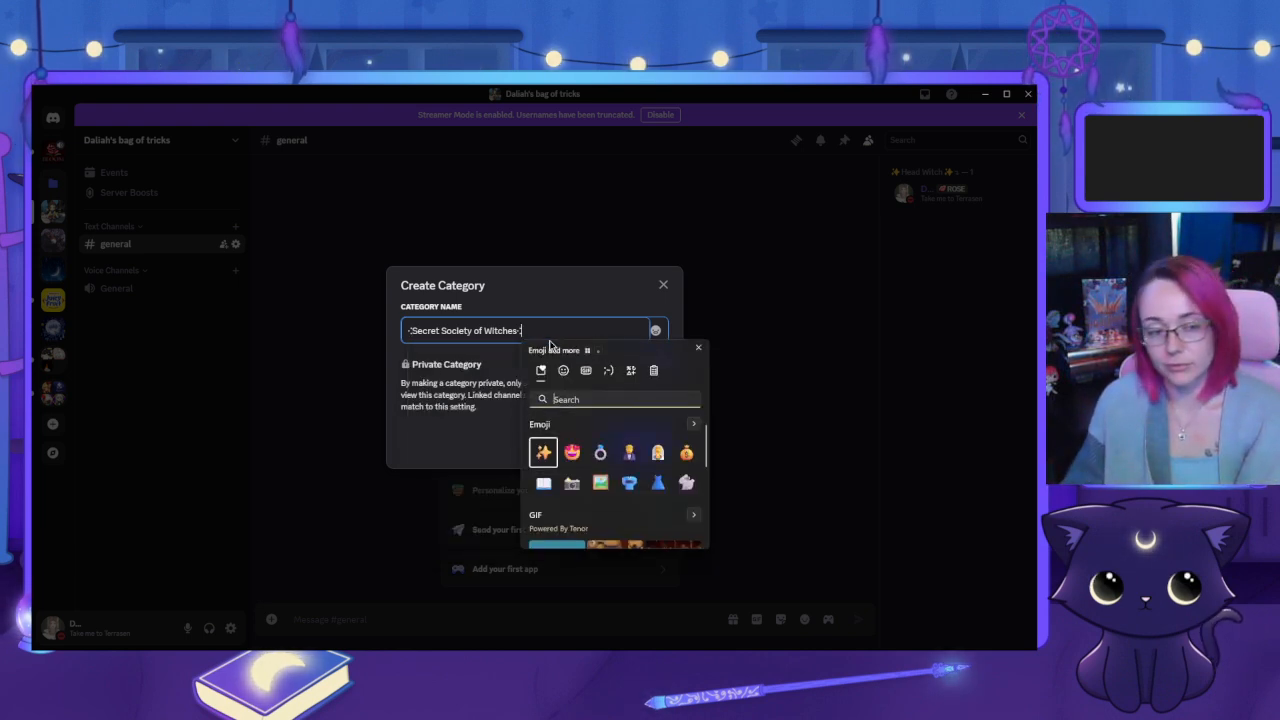
{"action": "left_click", "coordinate": [630, 371]}
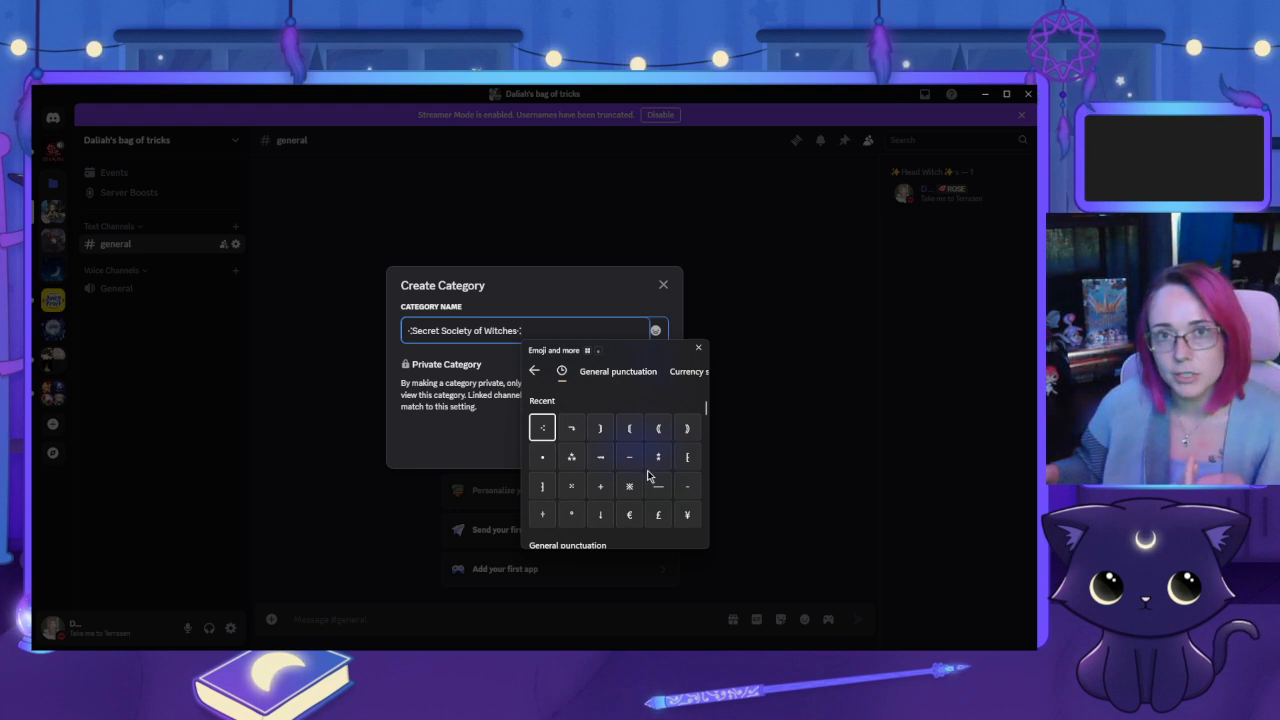
{"action": "scroll", "coordinate": [630, 487], "scroll_direction": "down", "scroll_amount": 1}
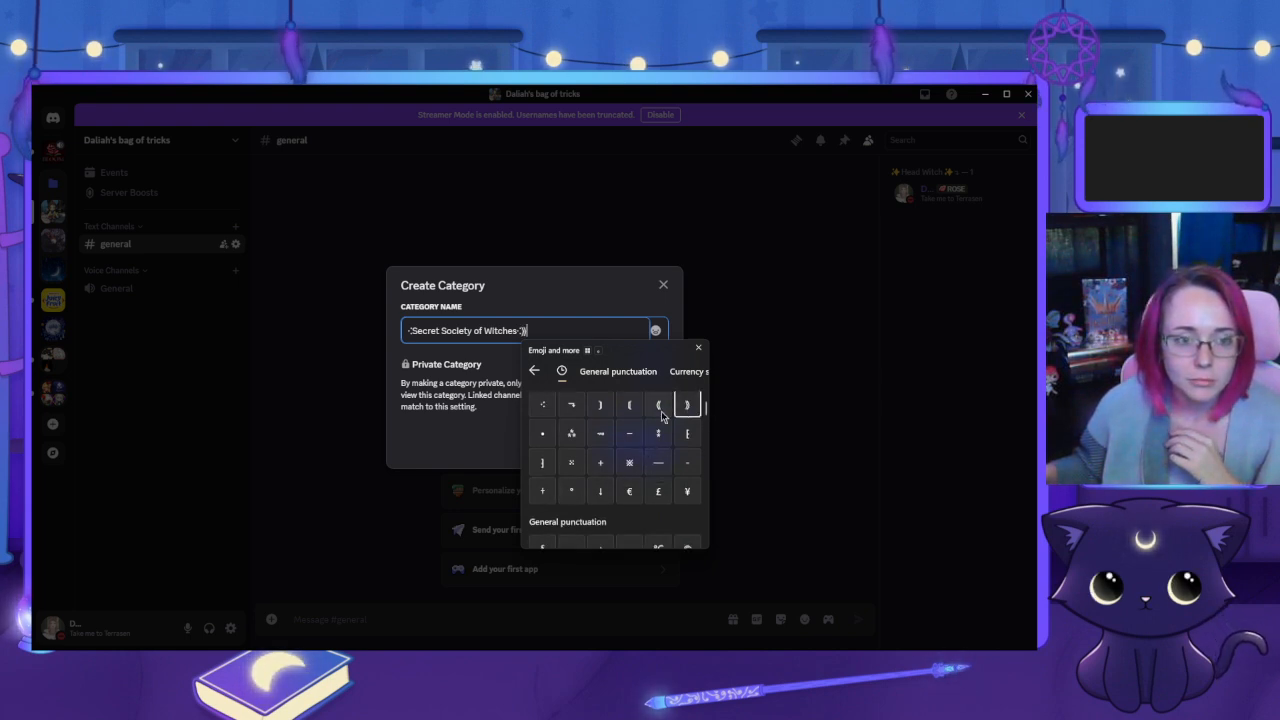
Insert an opening double-bracket symbol at the very beginning of the category name
{"action": "left_click", "coordinate": [406, 331]}
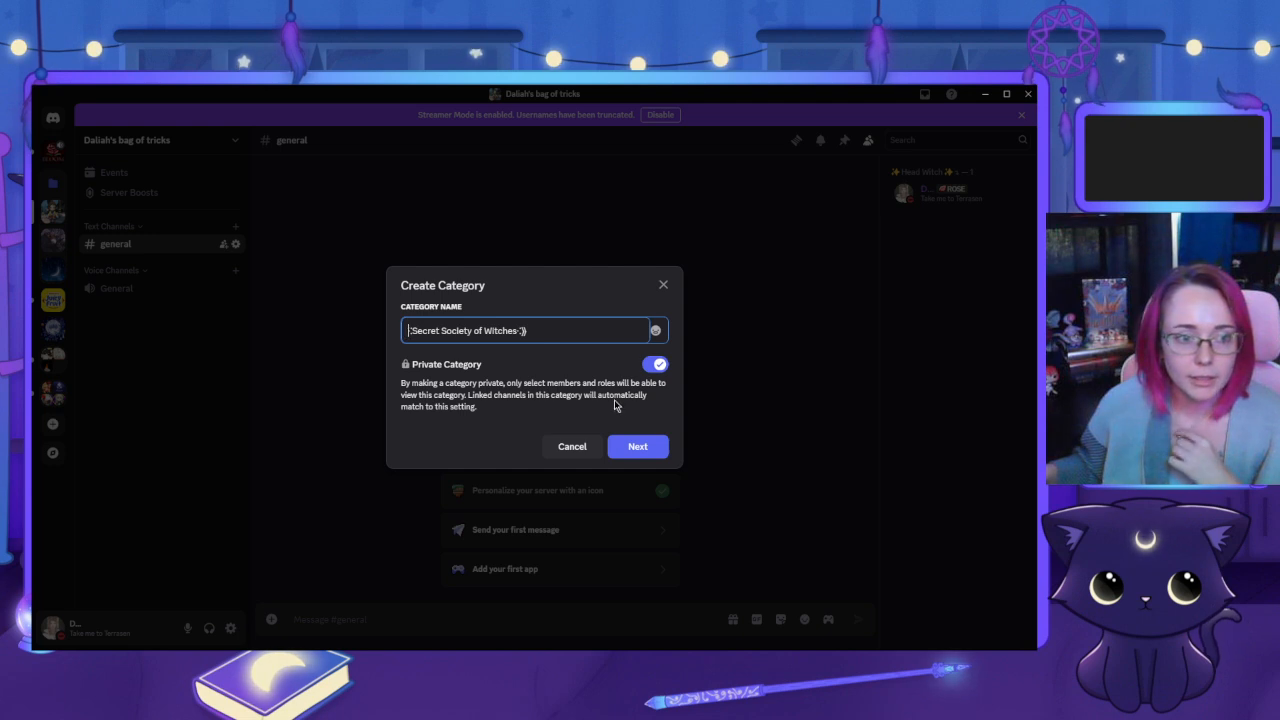
{"action": "key", "text": "super+period"}
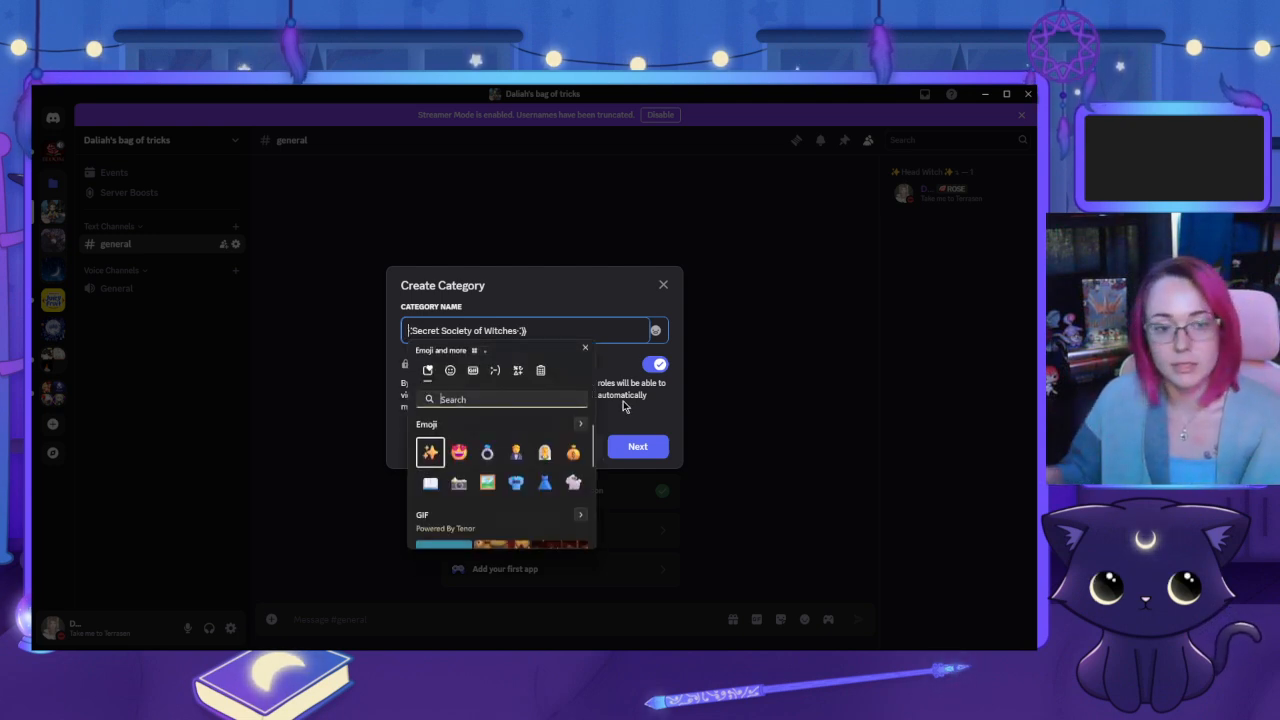
{"action": "left_click", "coordinate": [519, 371]}
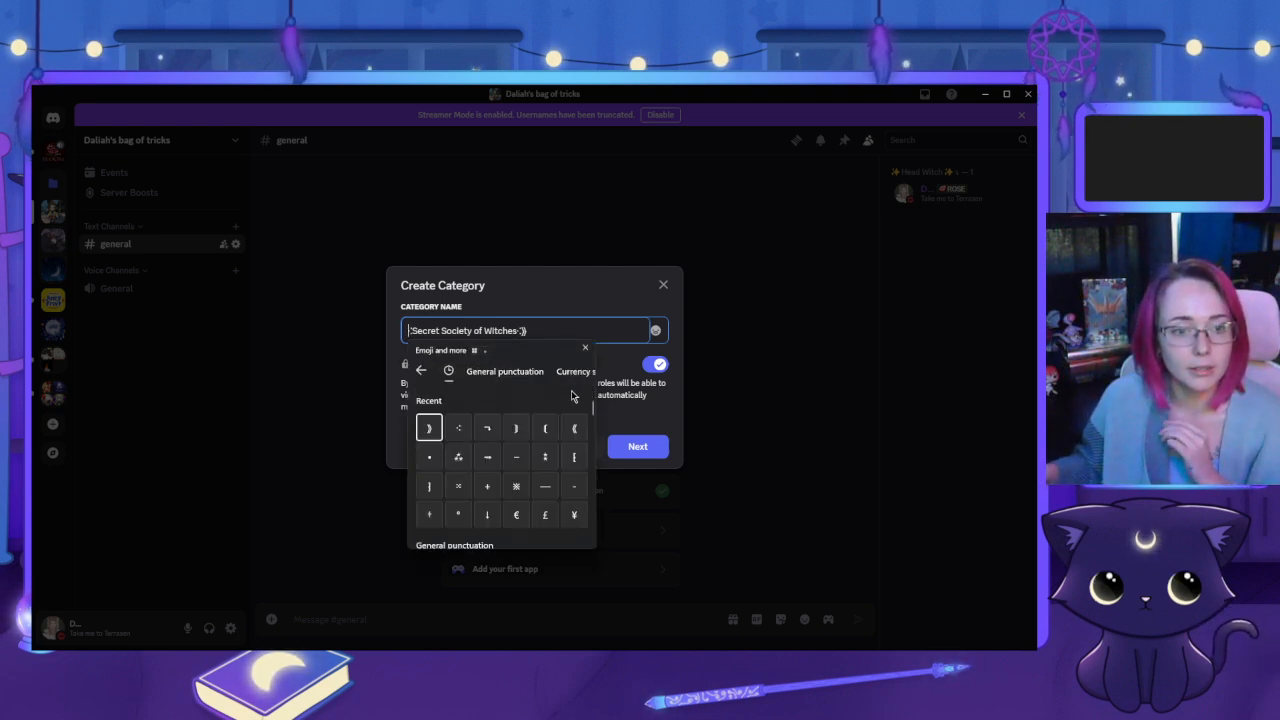
{"action": "left_click", "coordinate": [576, 430]}
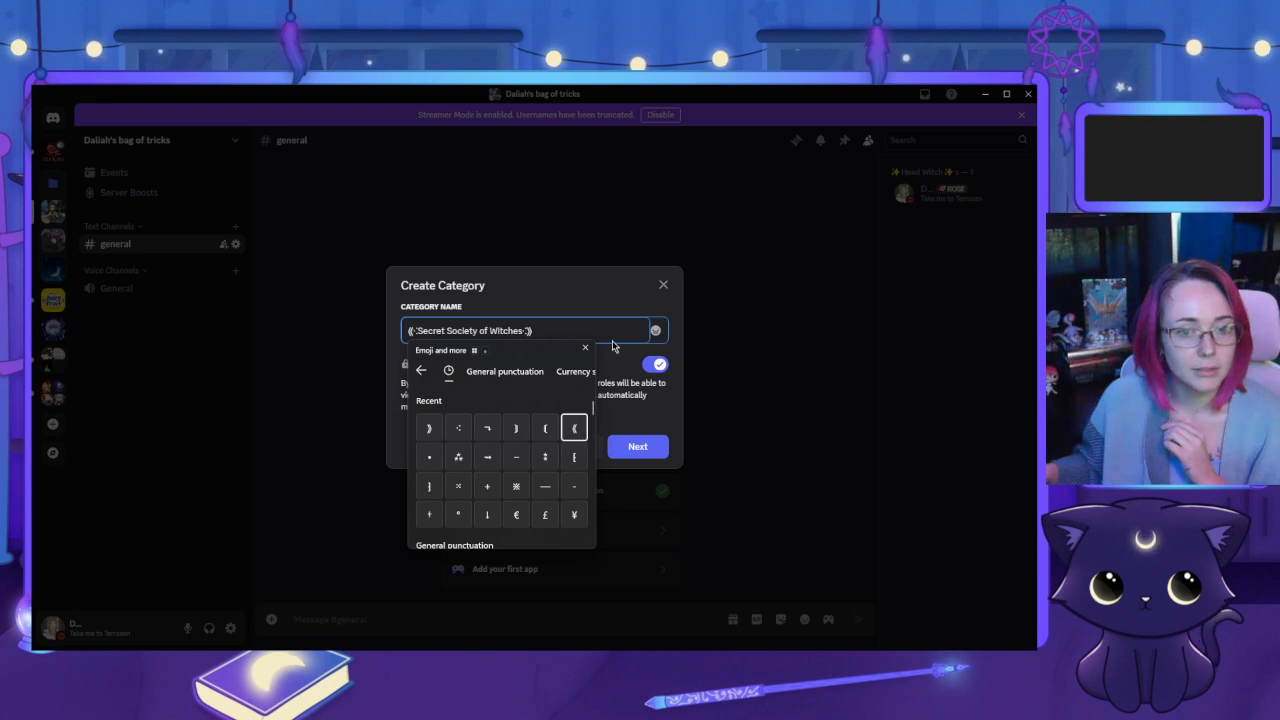
{"action": "key", "text": "Escape"}
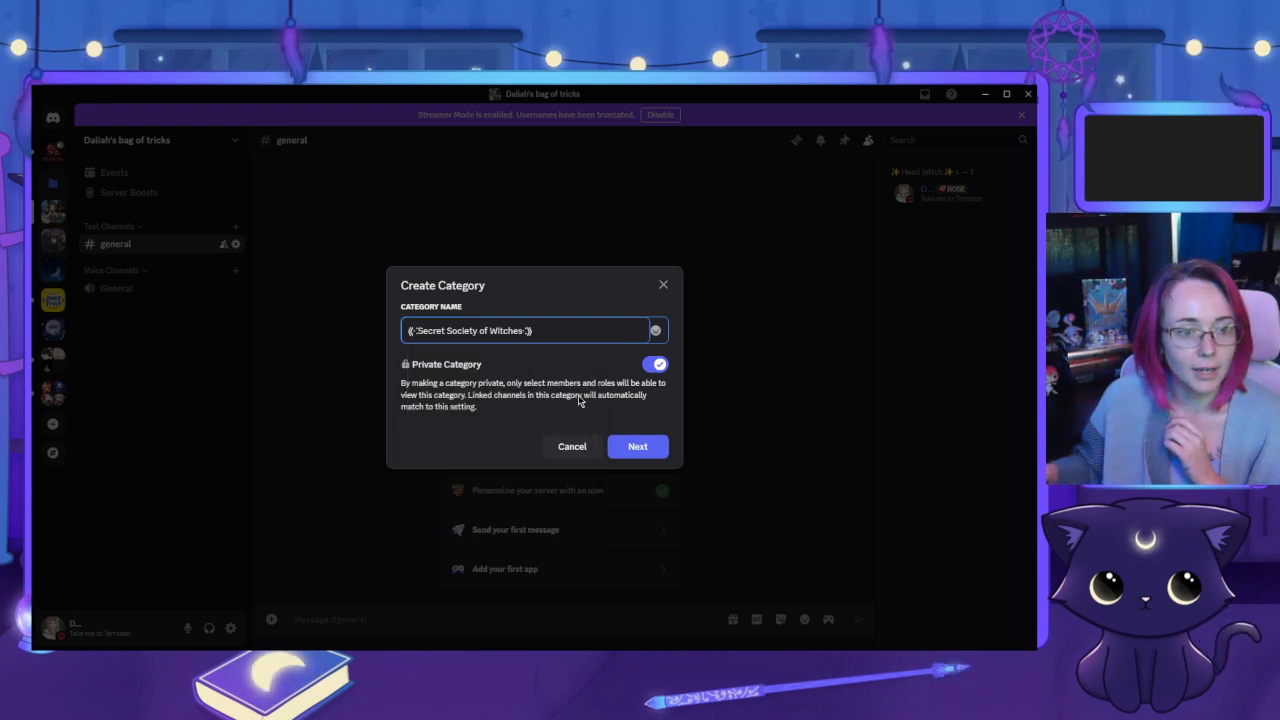
Browse the emoji picker for the category name and the trending GIFs in the system symbol picker
{"action": "left_click", "coordinate": [656, 331]}
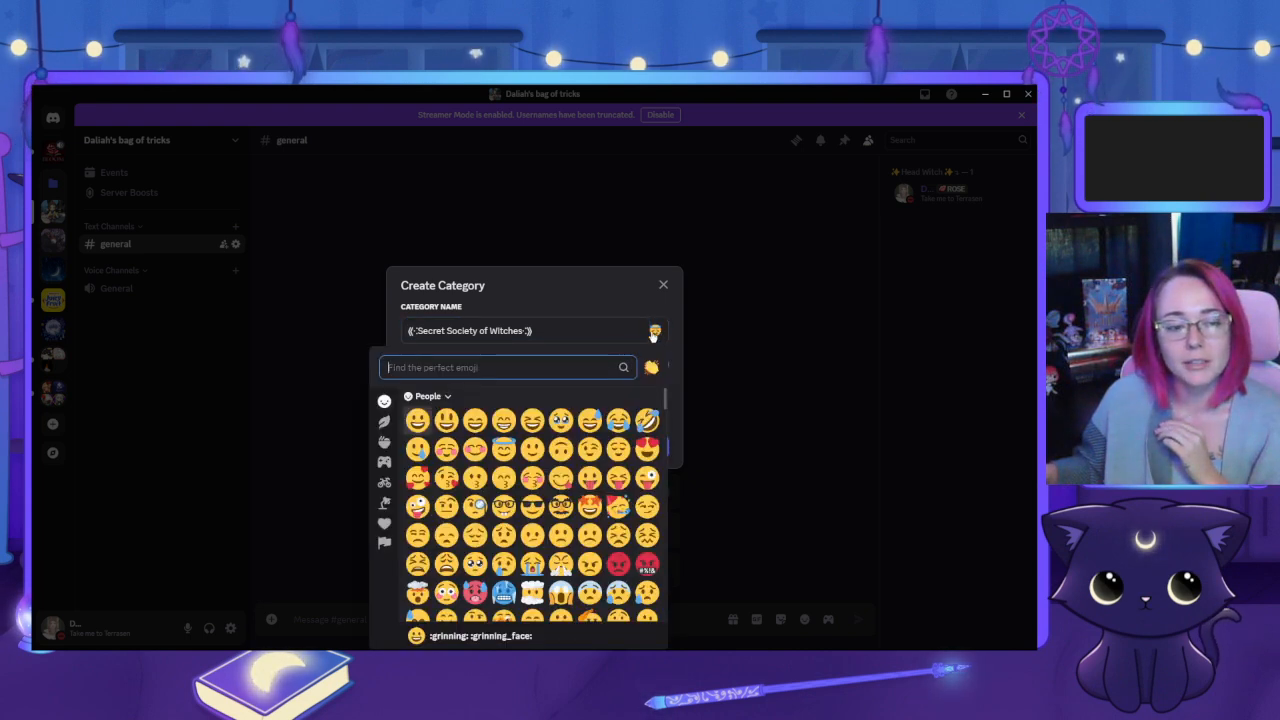
{"action": "scroll", "coordinate": [410, 590], "scroll_direction": "down", "scroll_amount": 5}
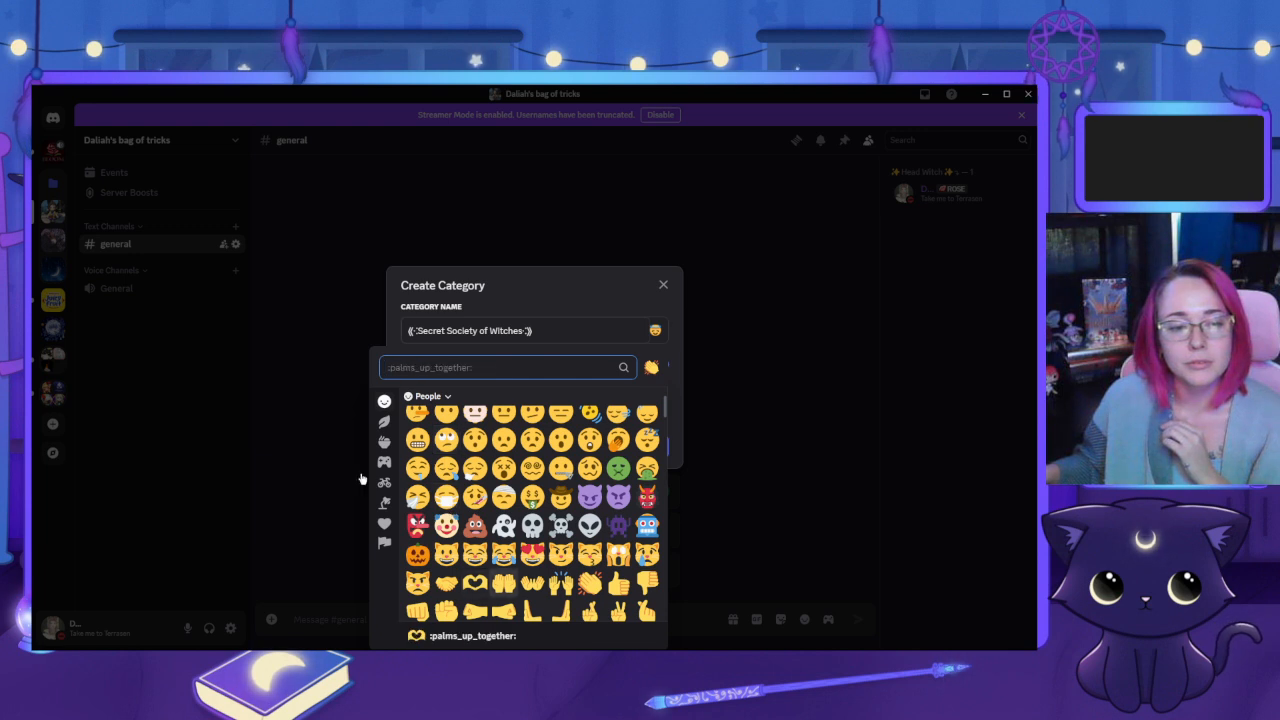
{"action": "left_click", "coordinate": [597, 335]}
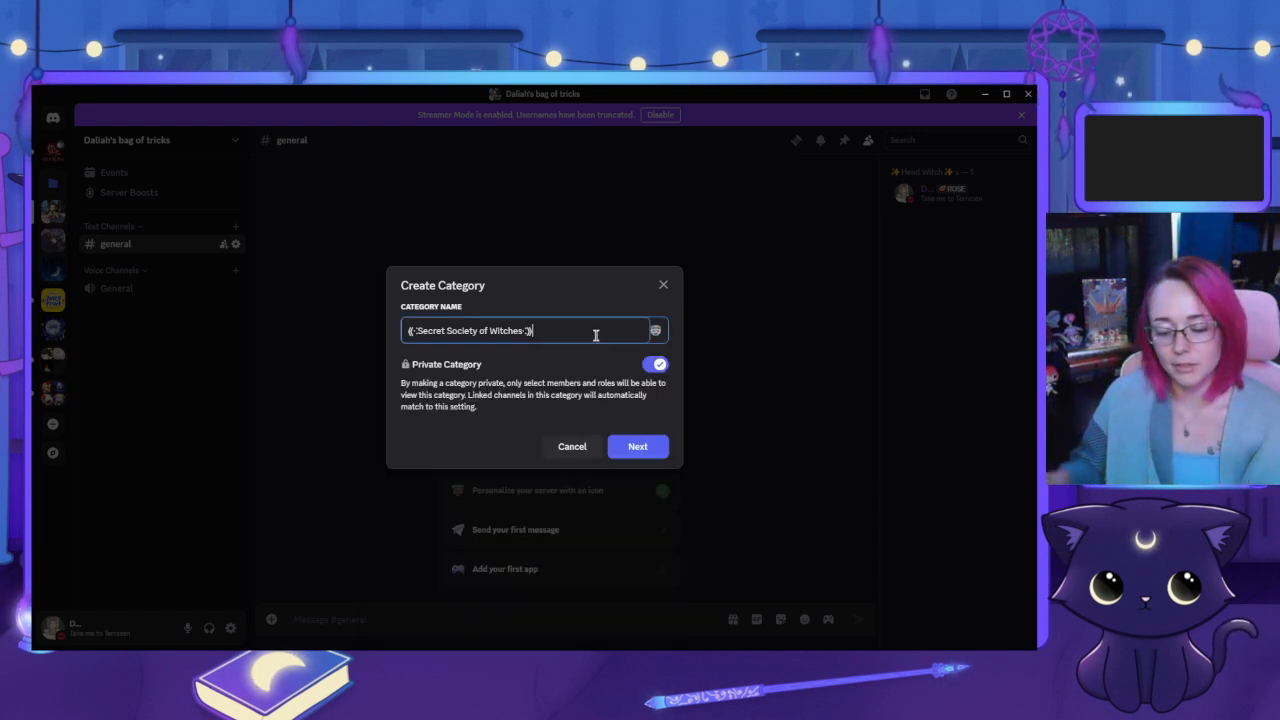
{"action": "key", "text": "super+period"}
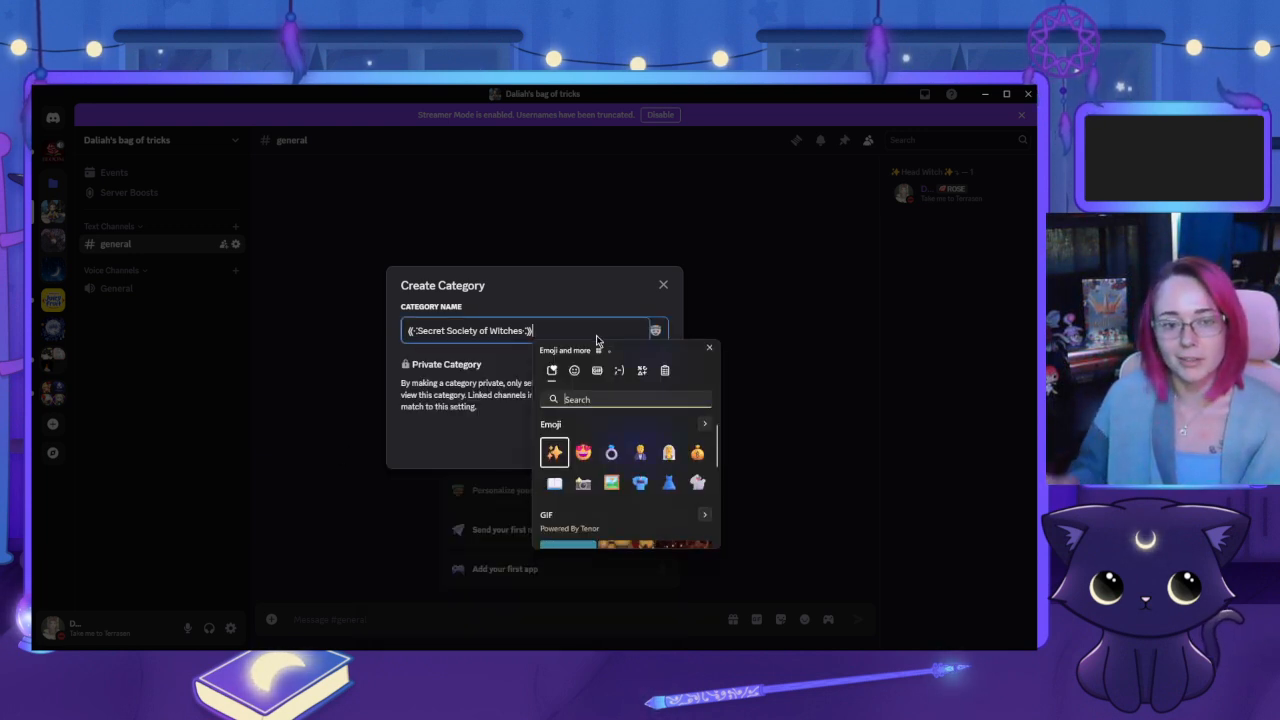
{"action": "left_click", "coordinate": [597, 371]}
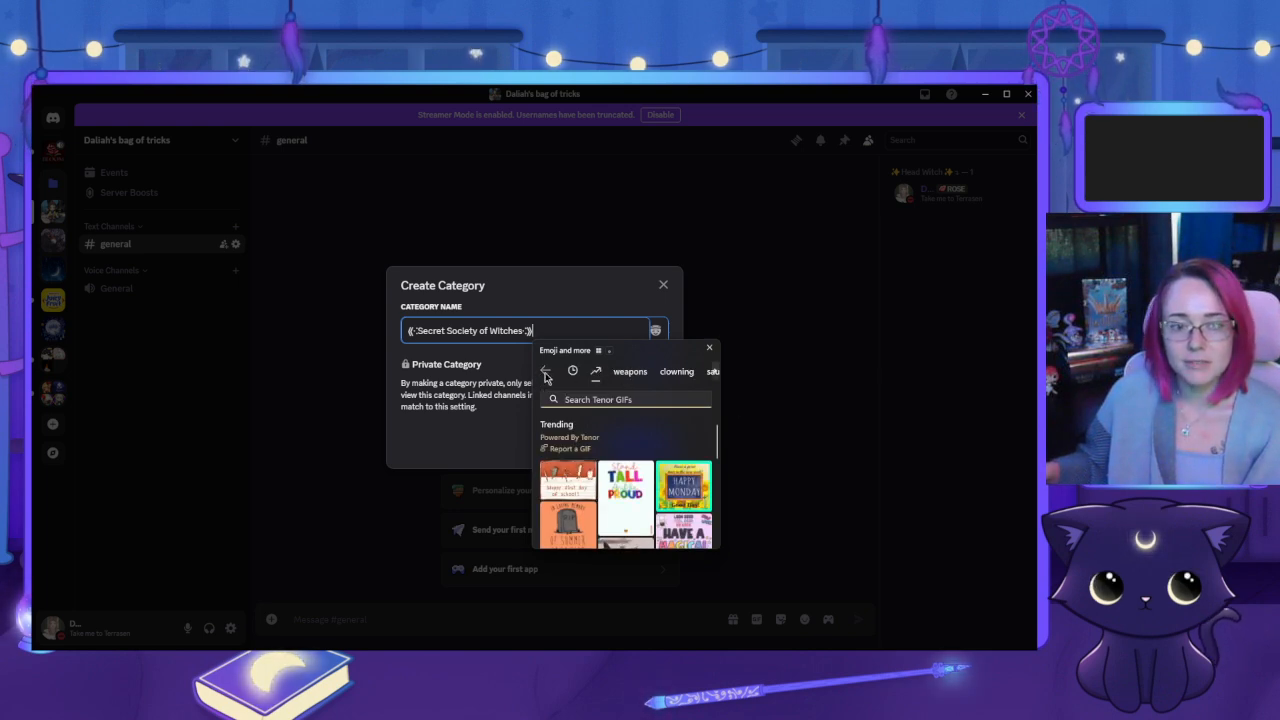
{"action": "left_click", "coordinate": [546, 374]}
{"action": "left_click", "coordinate": [710, 352]}
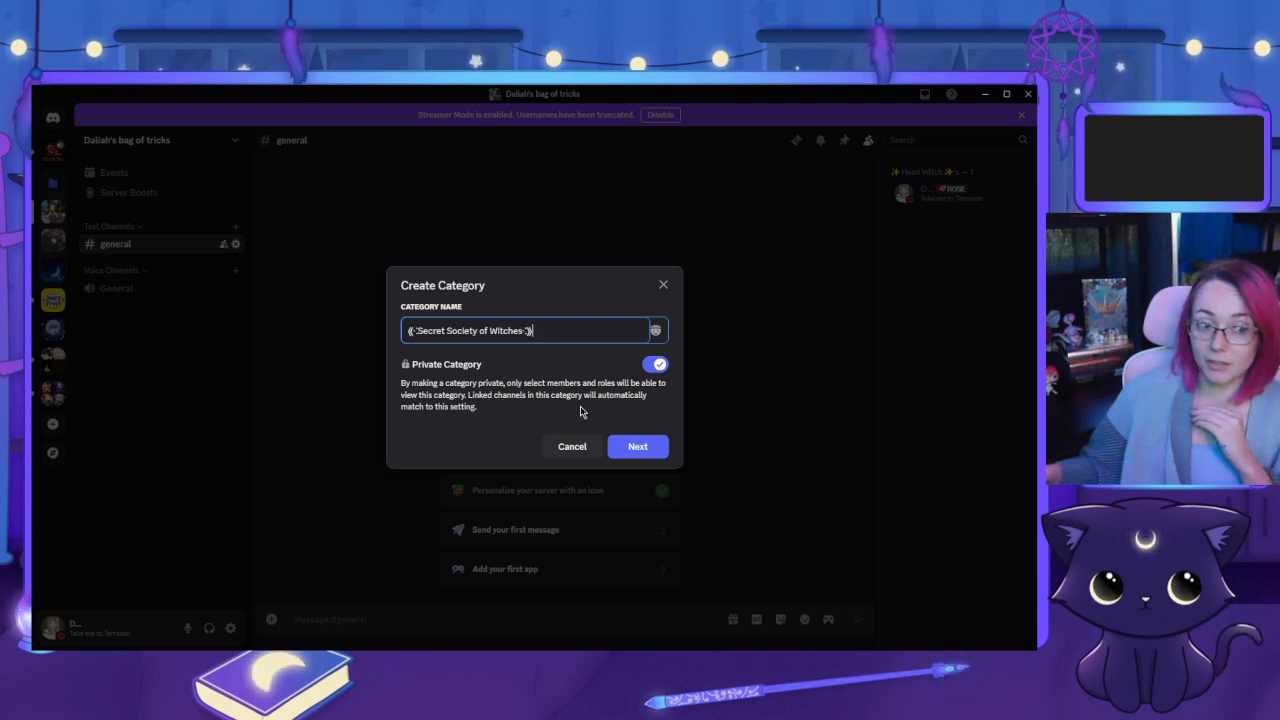
Give the High Counsel role access to the private category and create it
{"action": "left_click", "coordinate": [630, 448]}
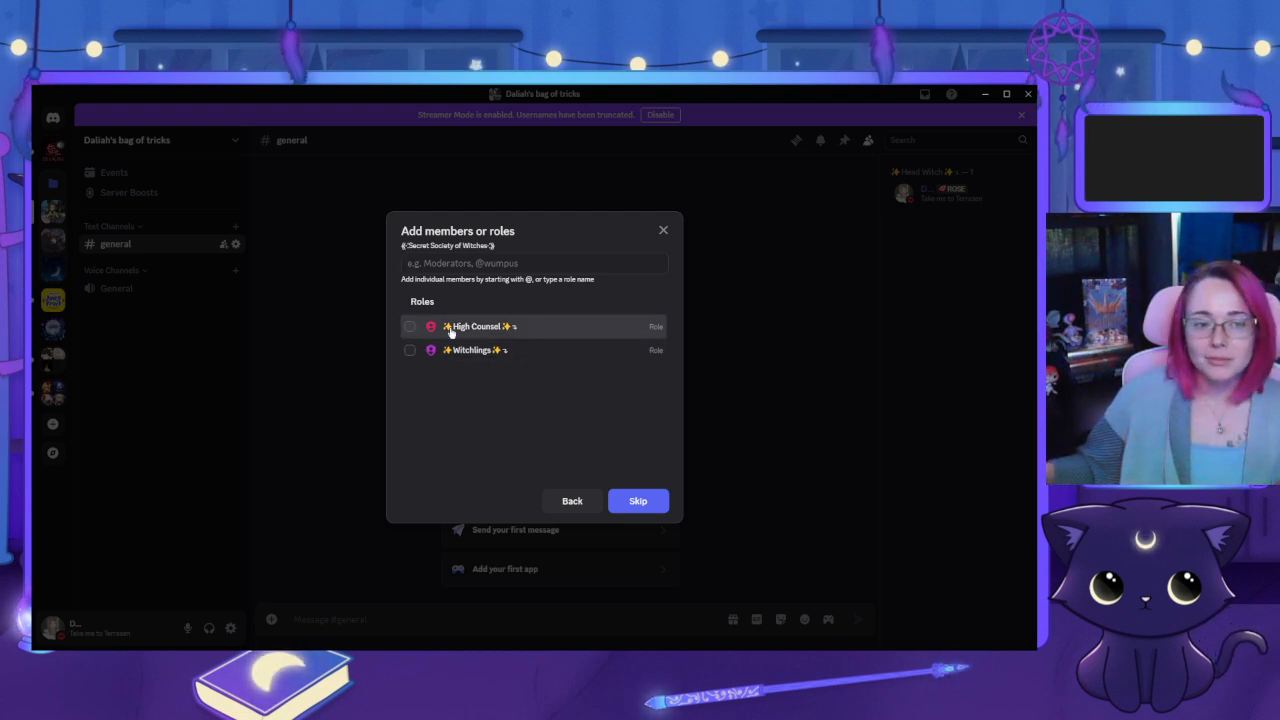
{"action": "left_click", "coordinate": [418, 329]}
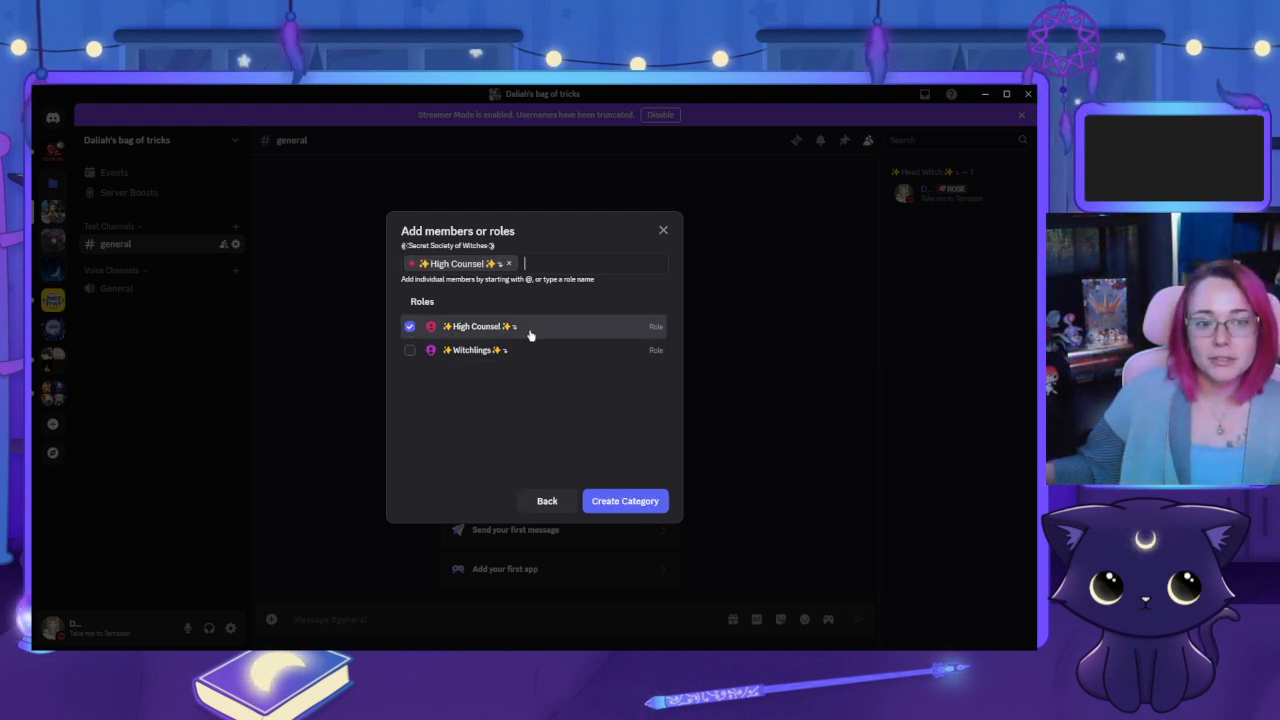
{"action": "left_click", "coordinate": [626, 503]}
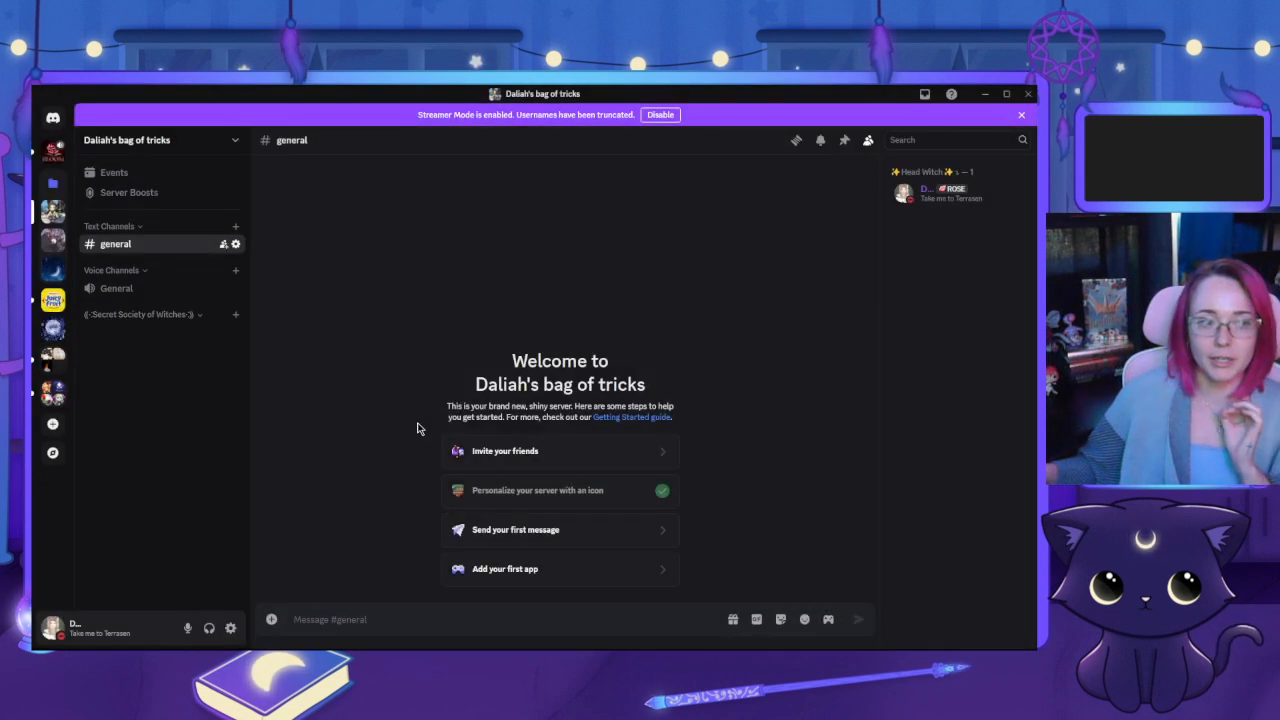
Create a text channel named "mod-bot-spam" in the Secret Society of Witches category
{"action": "left_click", "coordinate": [134, 316]}
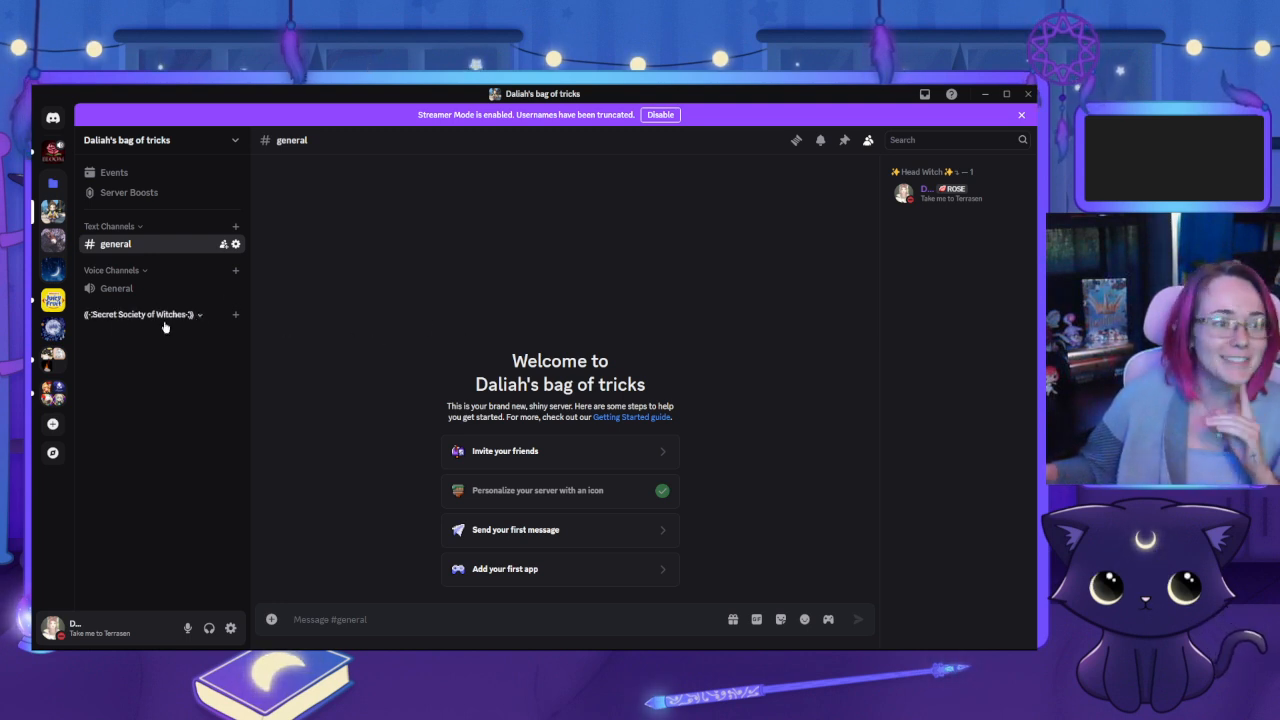
{"action": "left_click", "coordinate": [236, 314]}
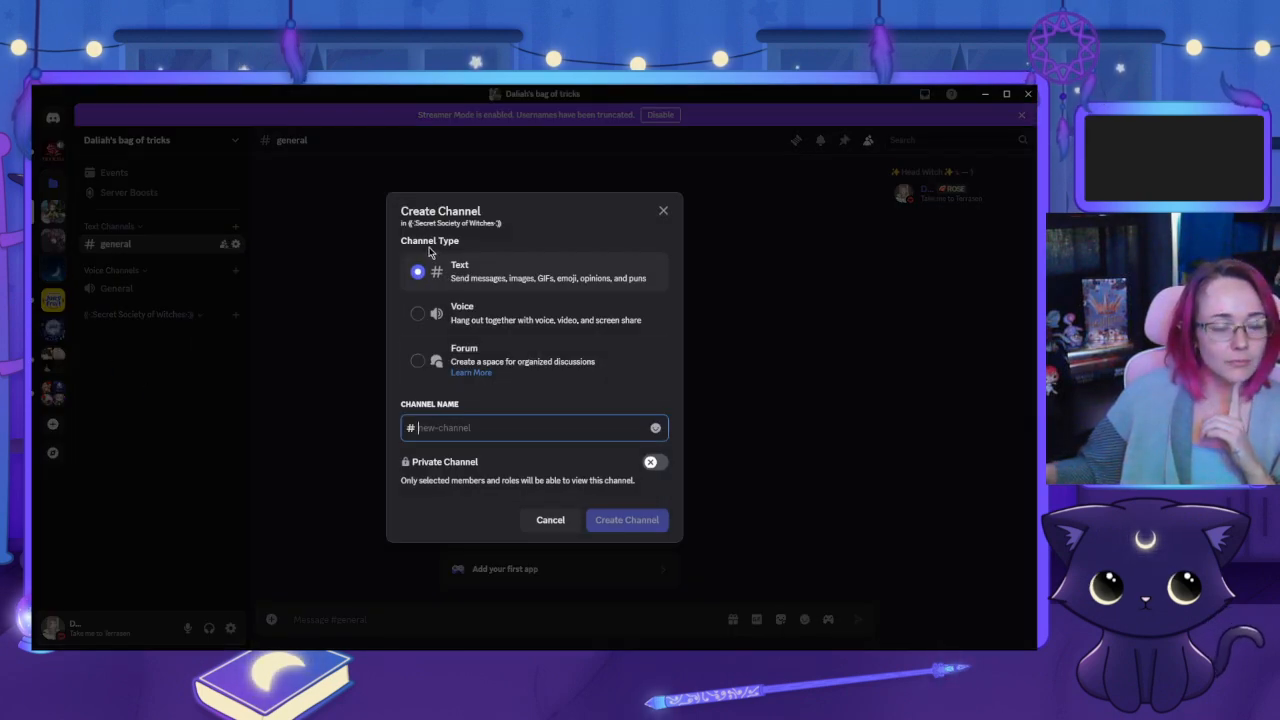
{"action": "left_click", "coordinate": [418, 361]}
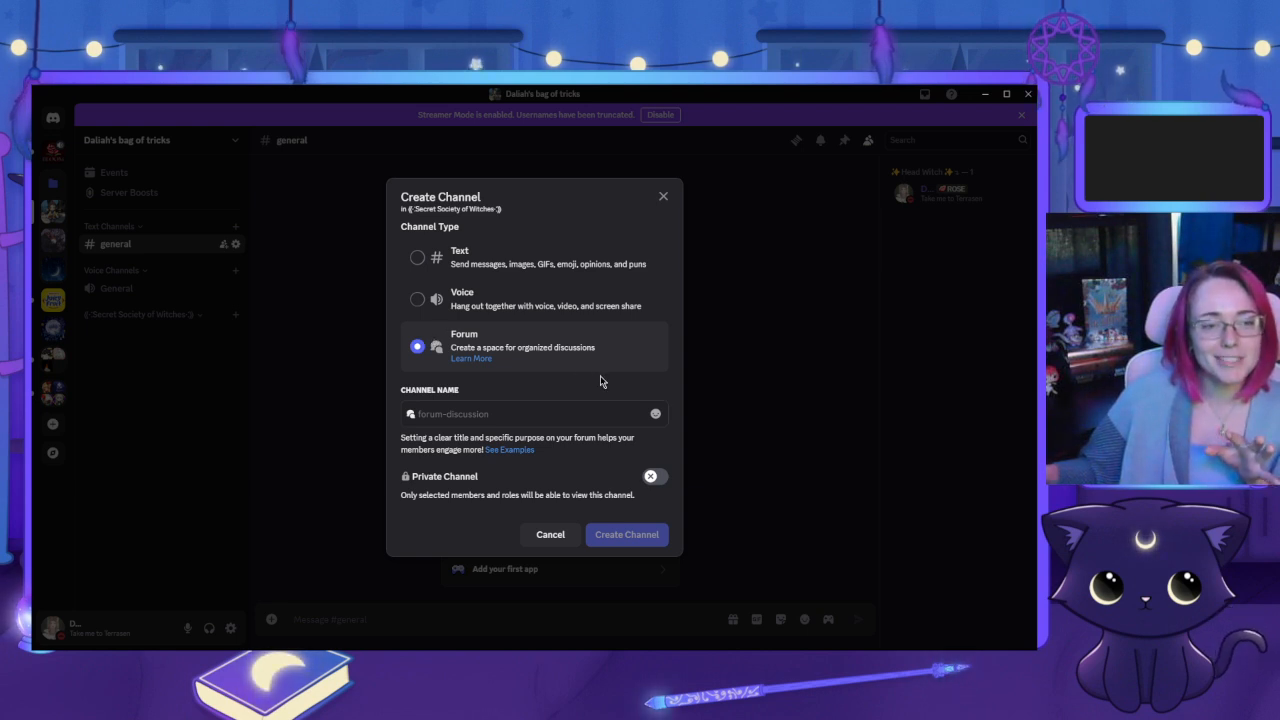
{"action": "left_click", "coordinate": [418, 271]}
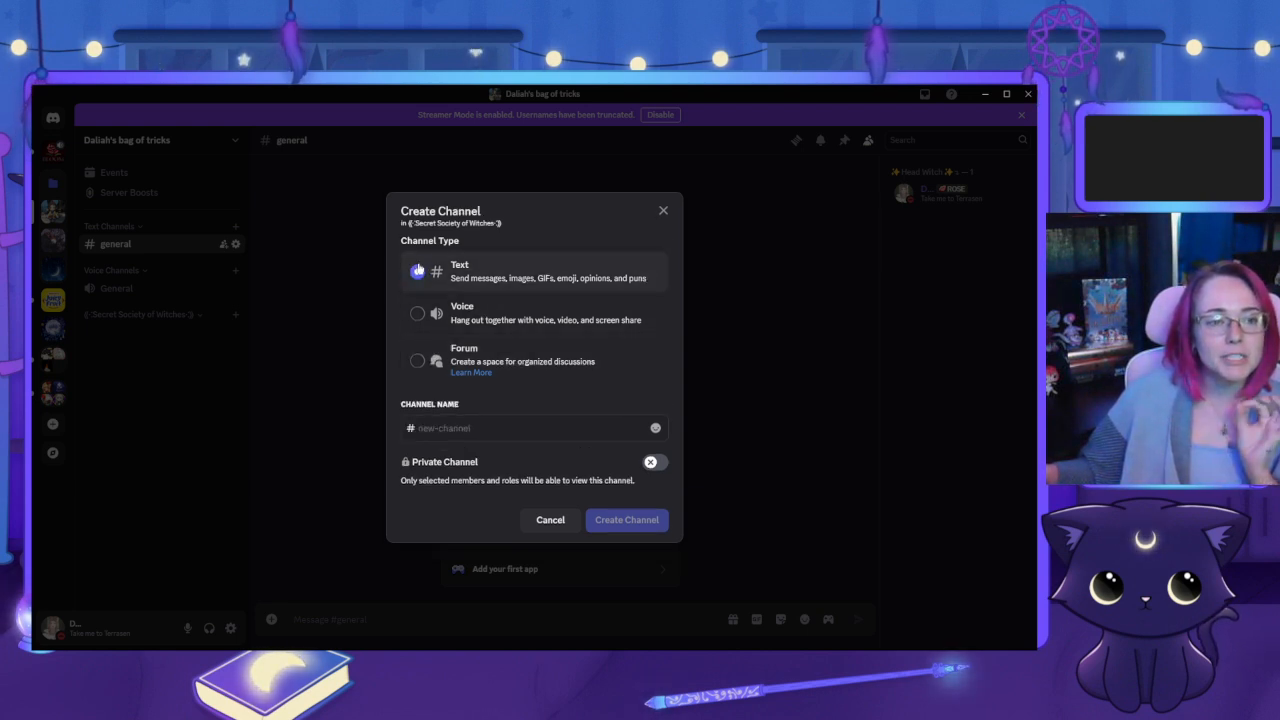
{"action": "left_click", "coordinate": [482, 428]}
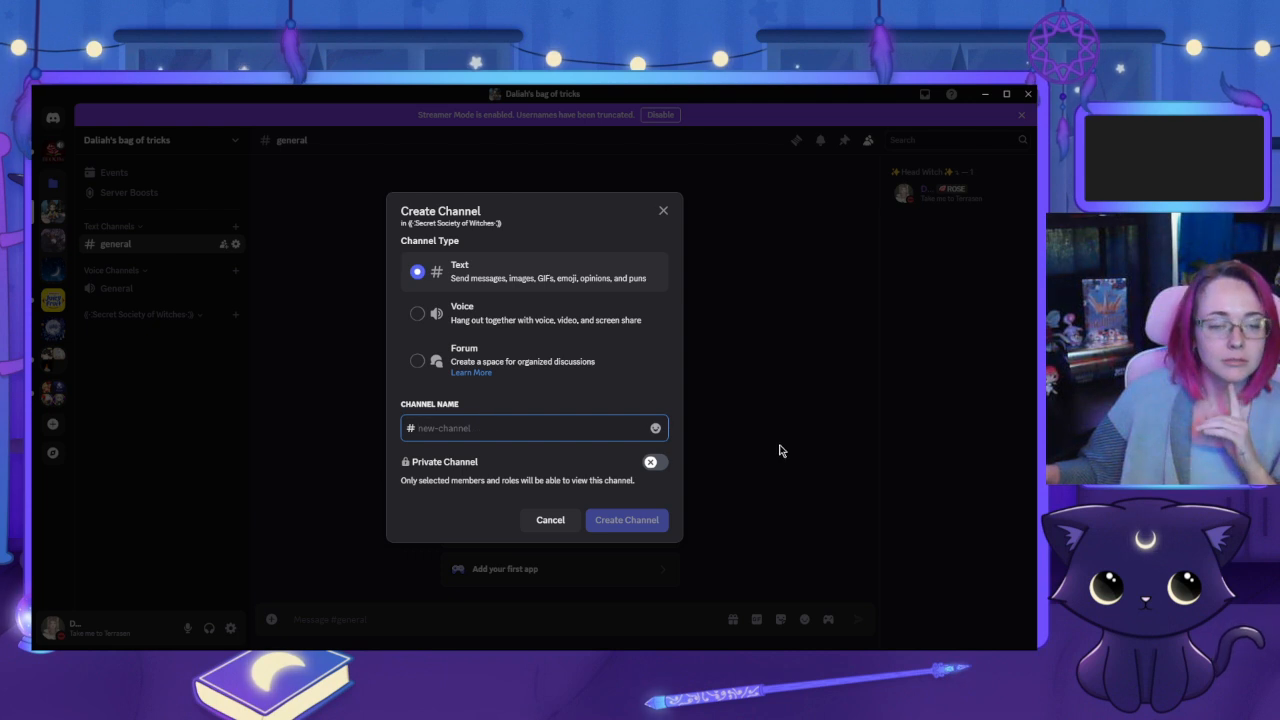
{"action": "type", "text": "m"}
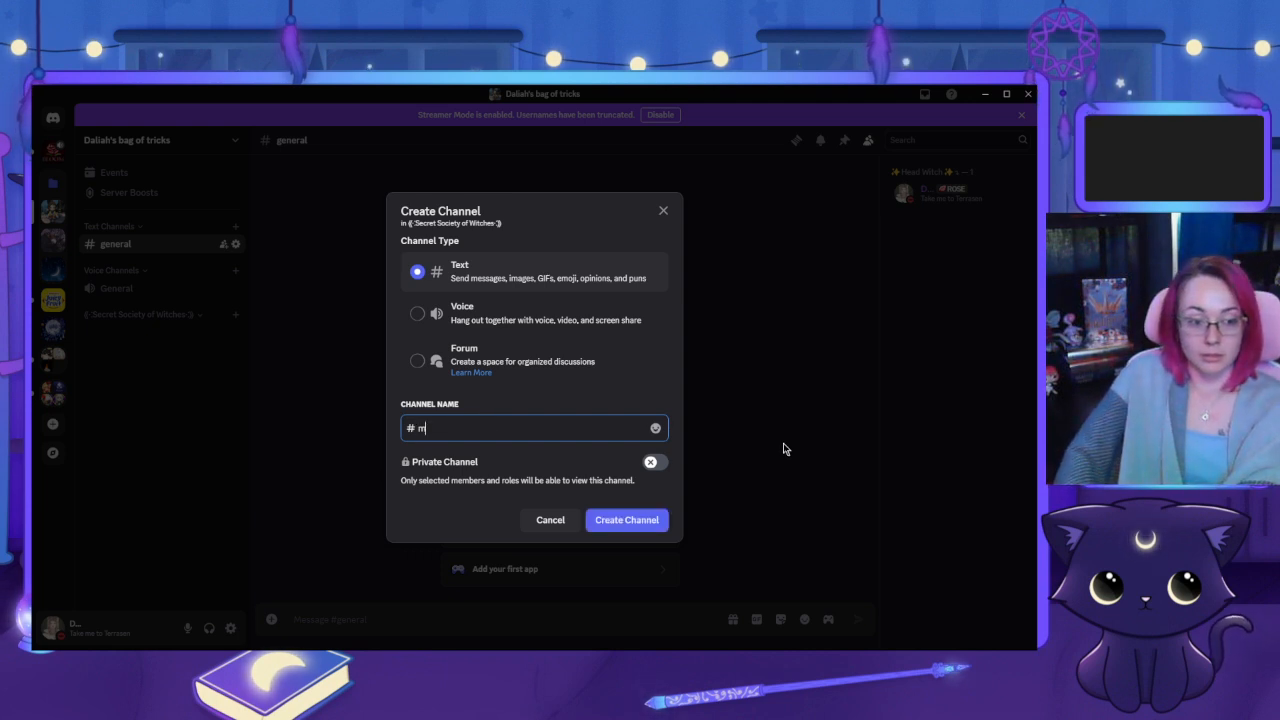
{"action": "type", "text": "od-bo"}
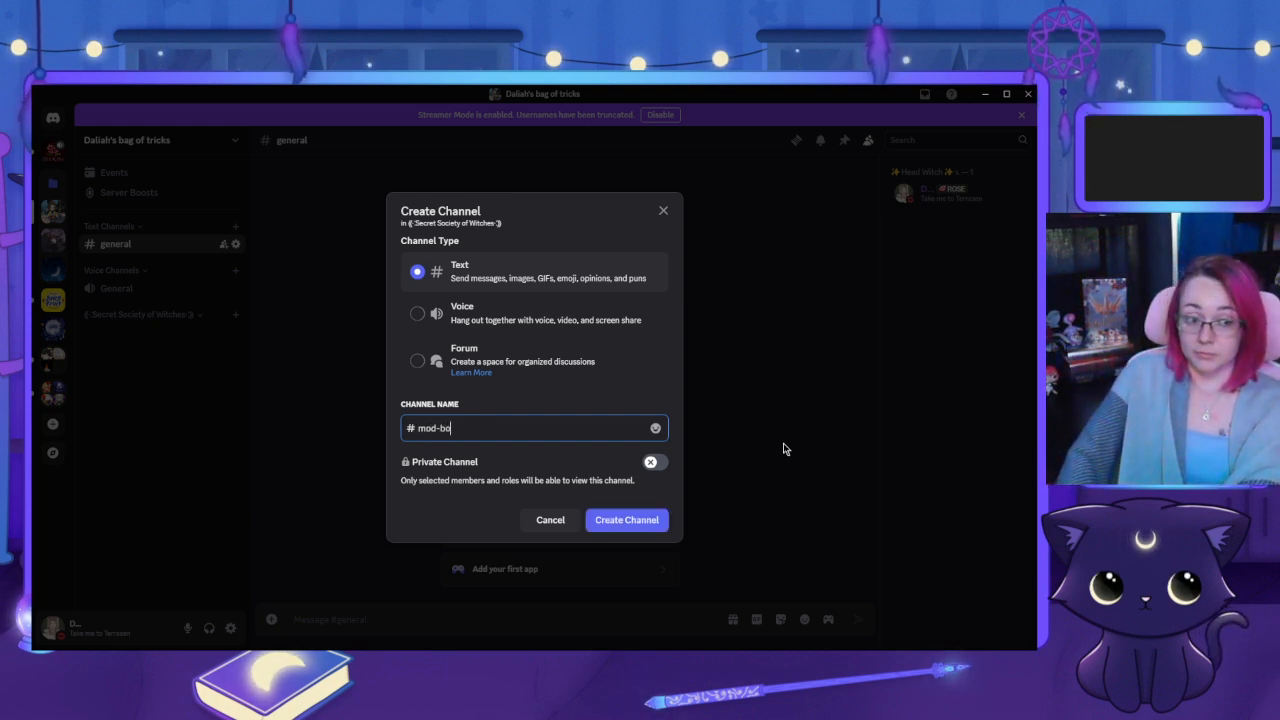
{"action": "type", "text": "t-spam"}
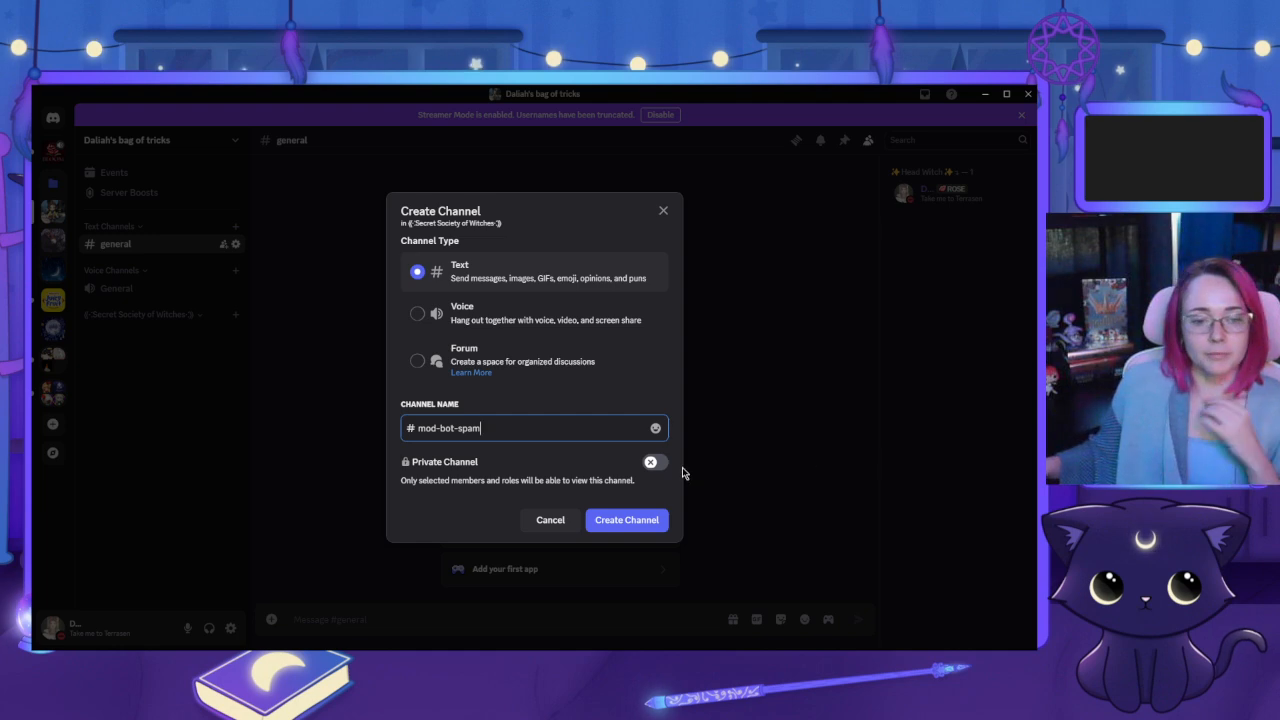
{"action": "left_click", "coordinate": [627, 523]}
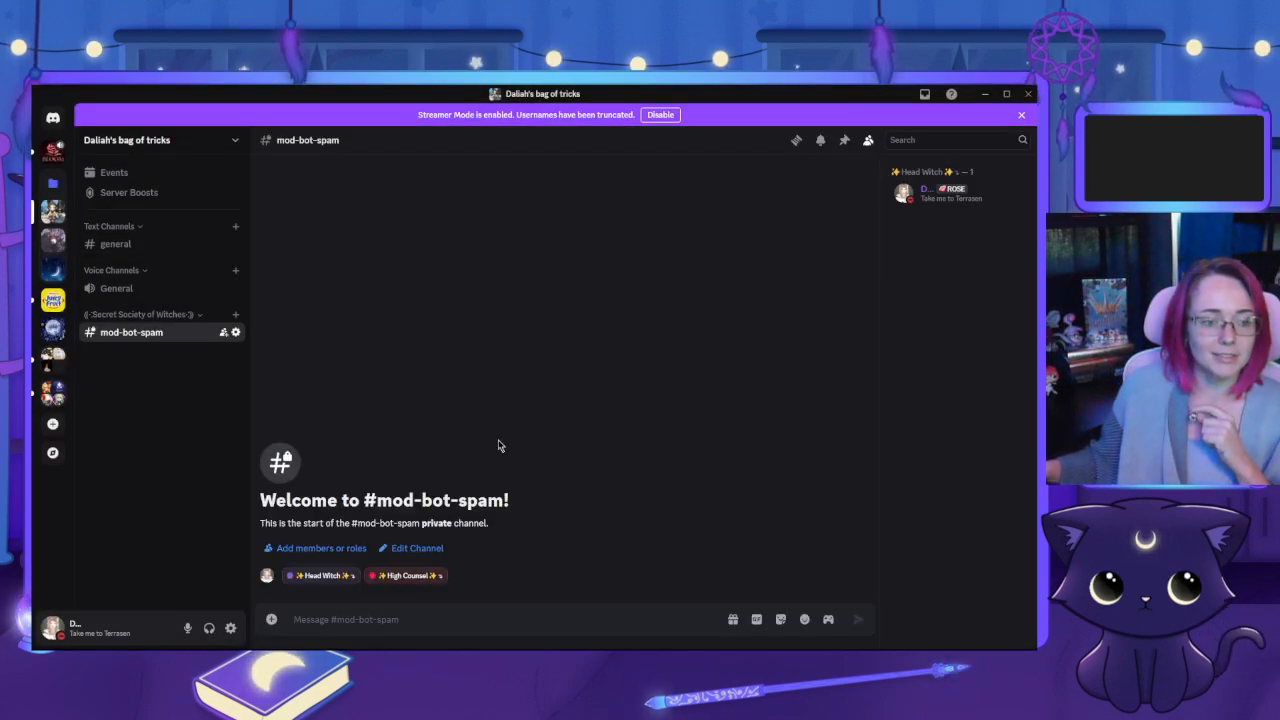
Create a forum channel named "secret-book-of-spells" in the Secret Society of Witches category
{"action": "right_click", "coordinate": [117, 318]}
{"action": "left_click", "coordinate": [91, 387]}
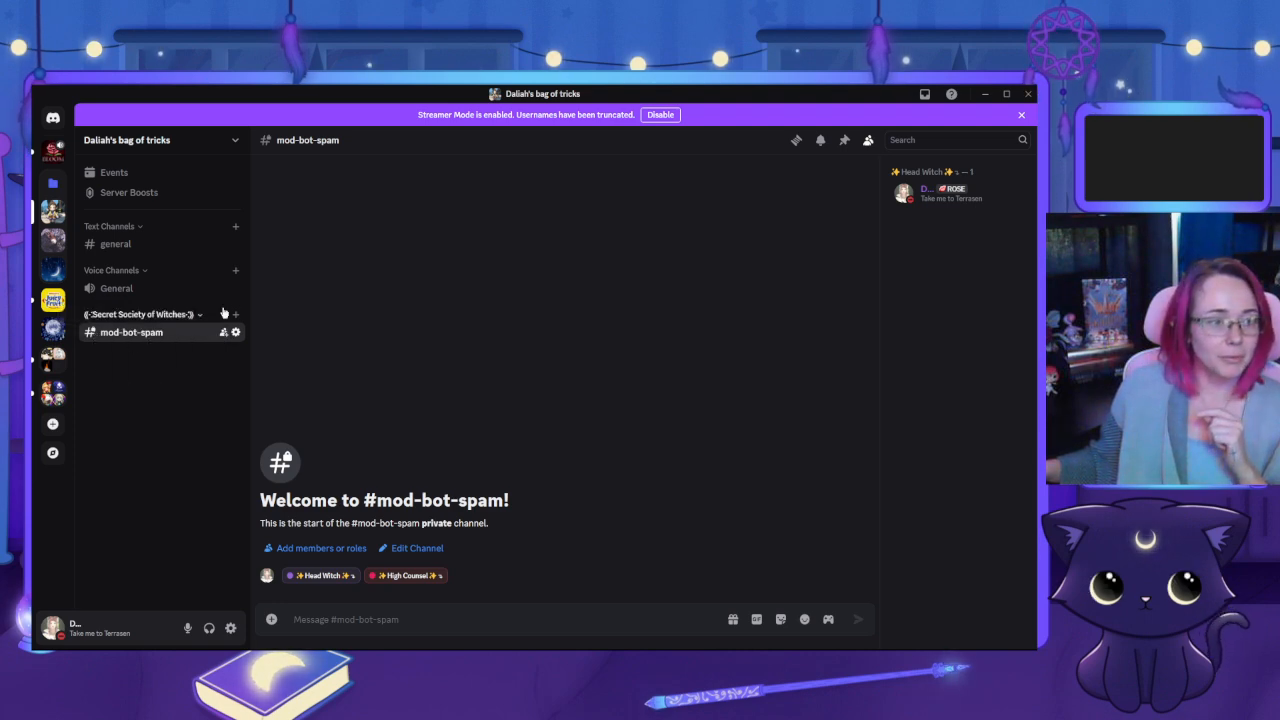
{"action": "left_click", "coordinate": [235, 314]}
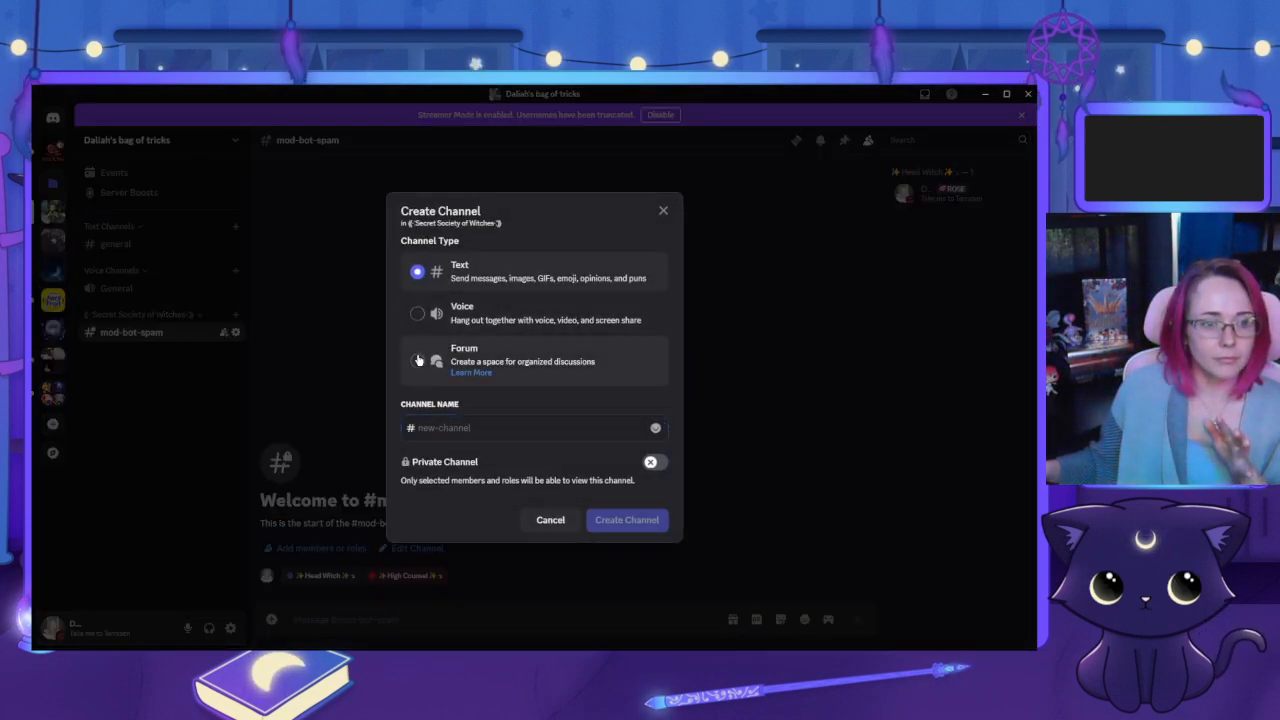
{"action": "left_click", "coordinate": [420, 360]}
{"action": "left_click", "coordinate": [518, 430]}
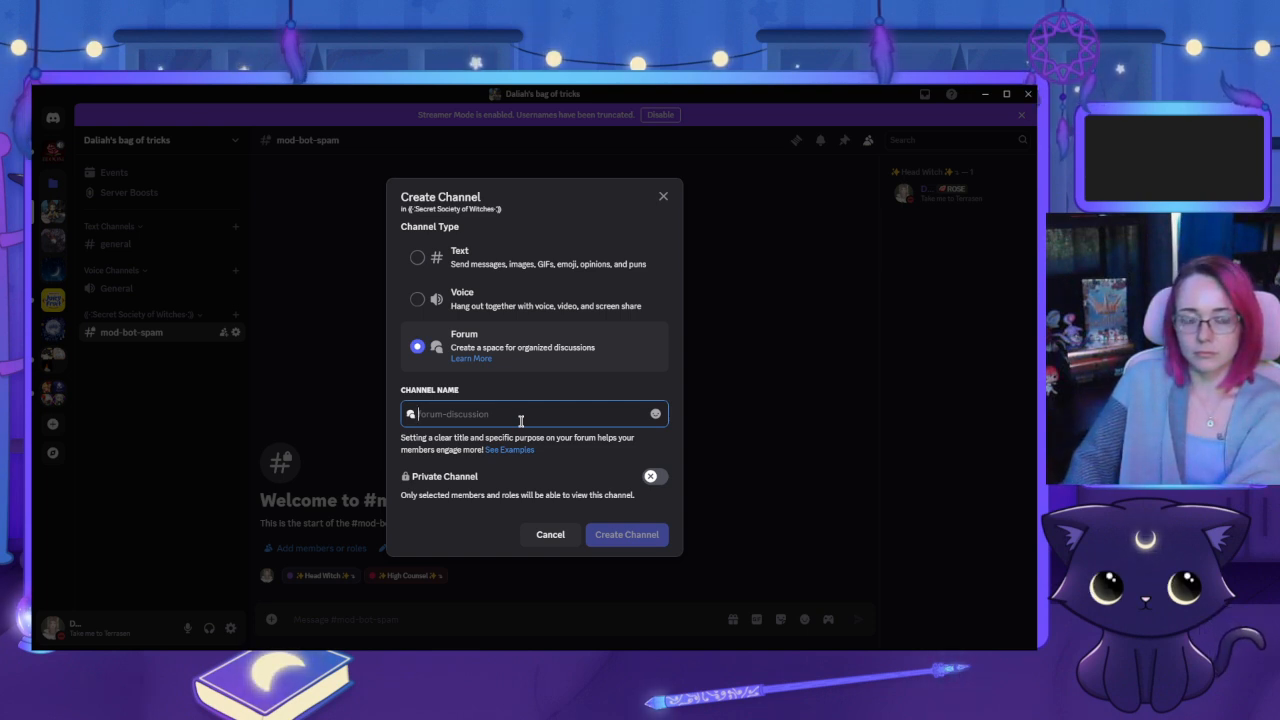
{"action": "type", "text": "sec"}
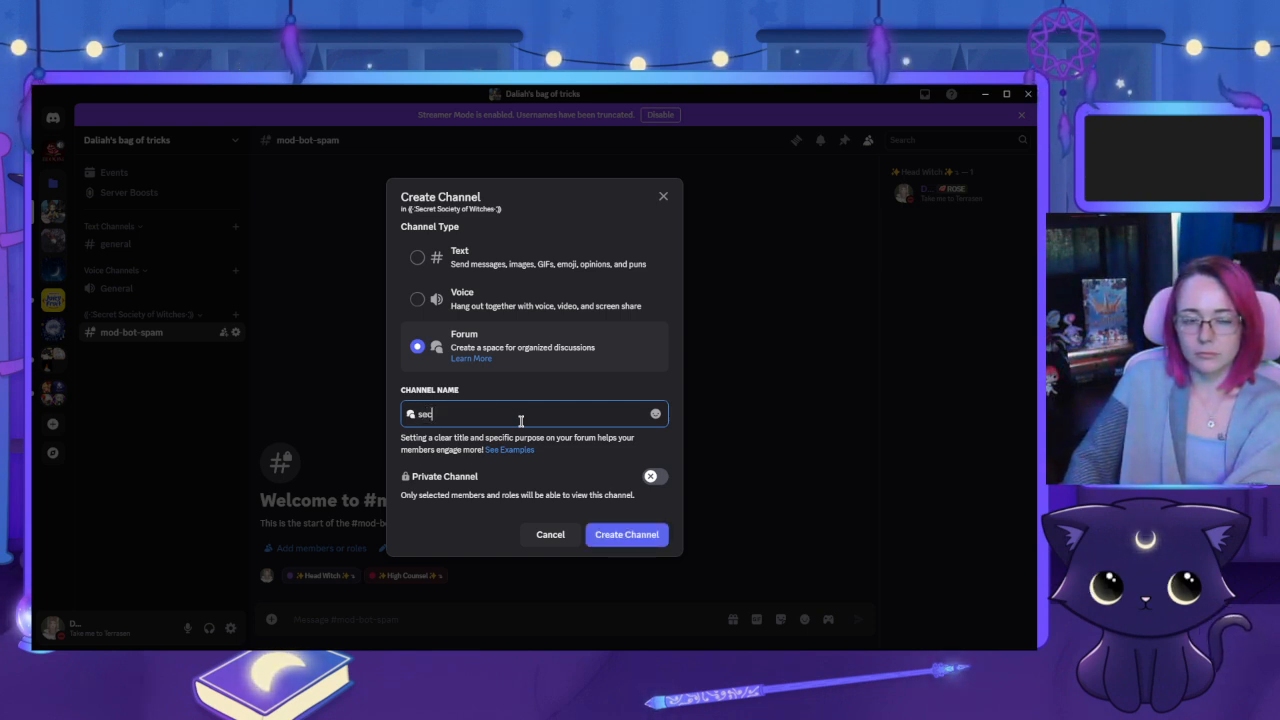
{"action": "type", "text": "ret-"}
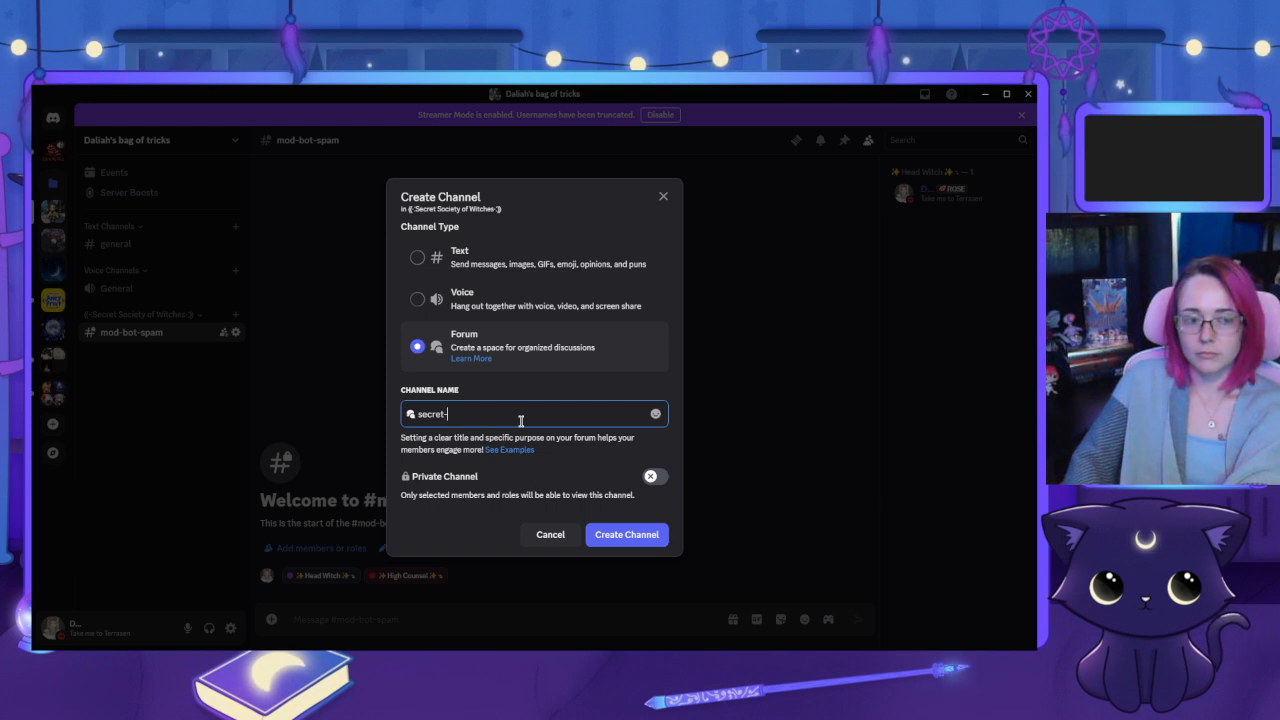
{"action": "type", "text": "seell"}
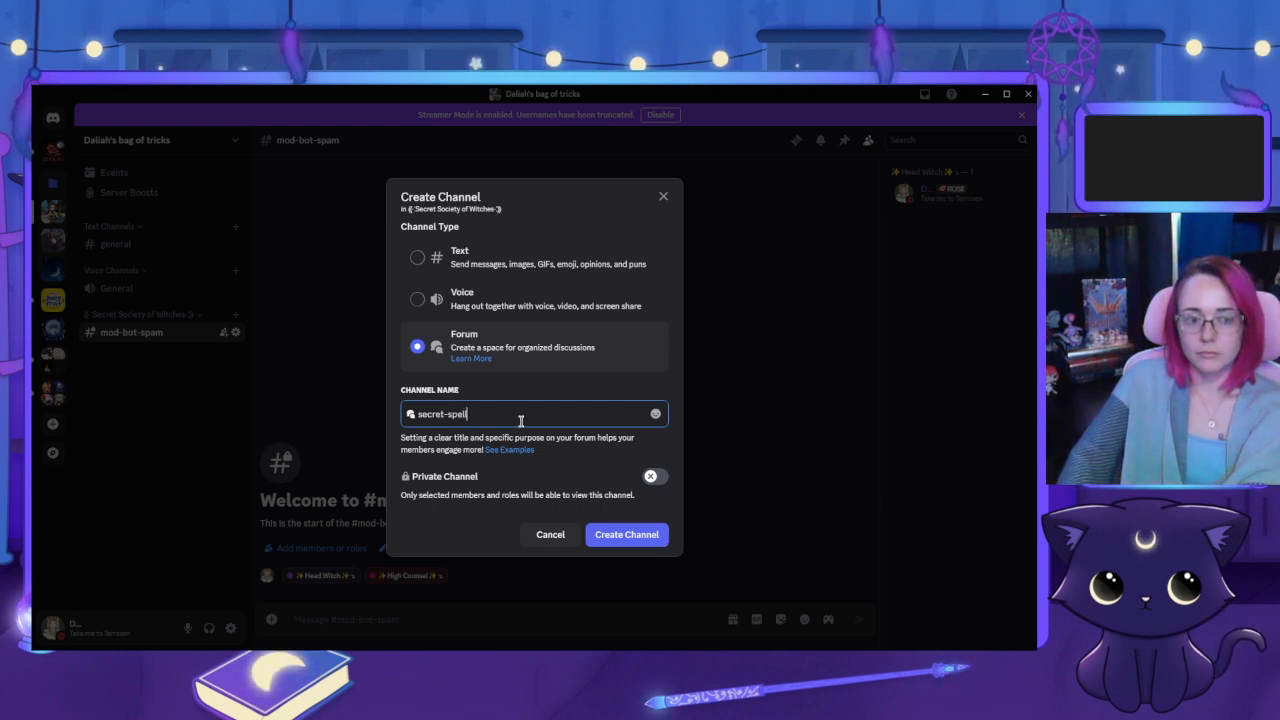
{"action": "type", "text": "-bo"}
{"action": "key", "text": "BackSpace"}
{"action": "key", "text": "BackSpace"}
{"action": "key", "text": "BackSpace"}
{"action": "key", "text": "BackSpace"}
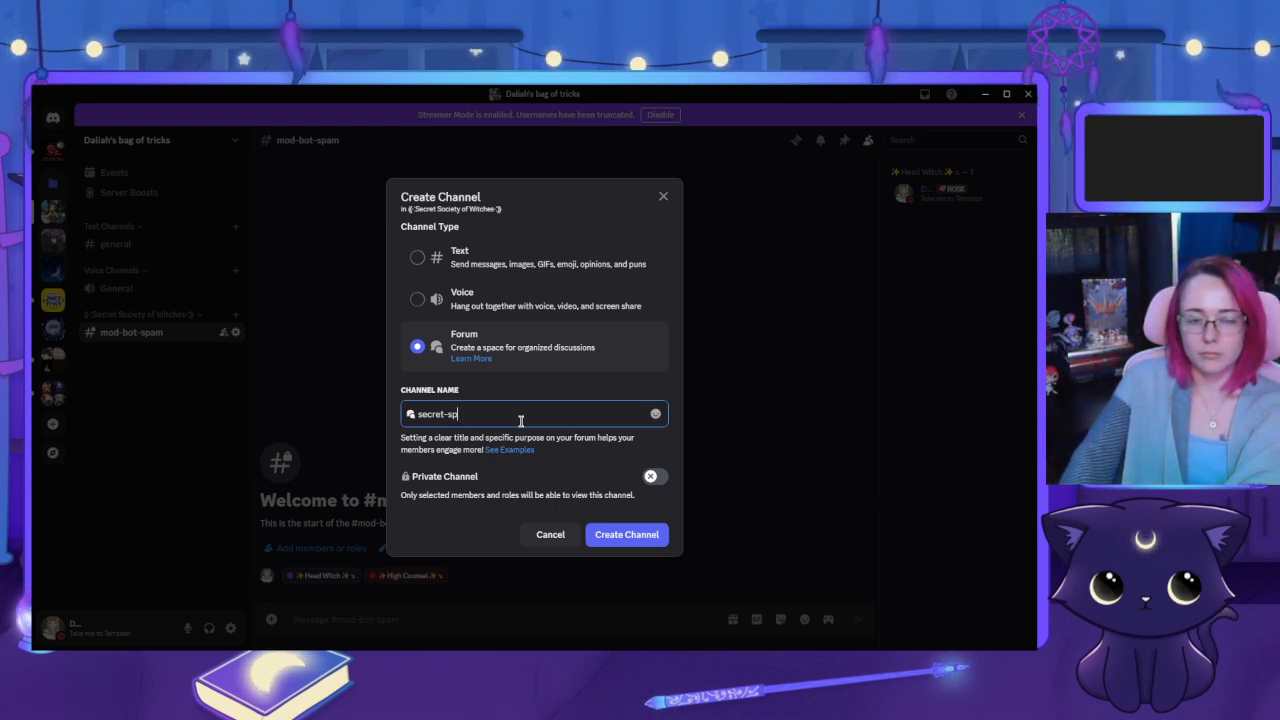
{"action": "key", "text": "BackSpace"}
{"action": "key", "text": "BackSpace"}
{"action": "type", "text": "book-of-spells"}
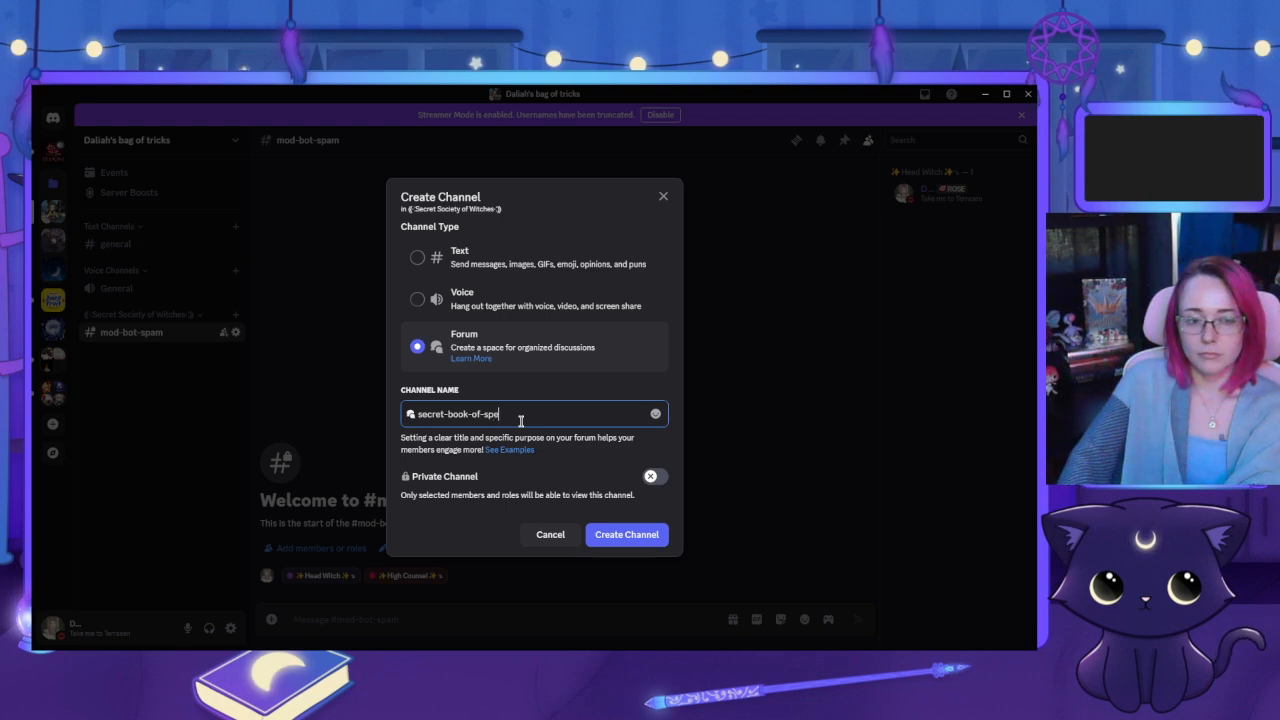
{"action": "left_click", "coordinate": [655, 535]}
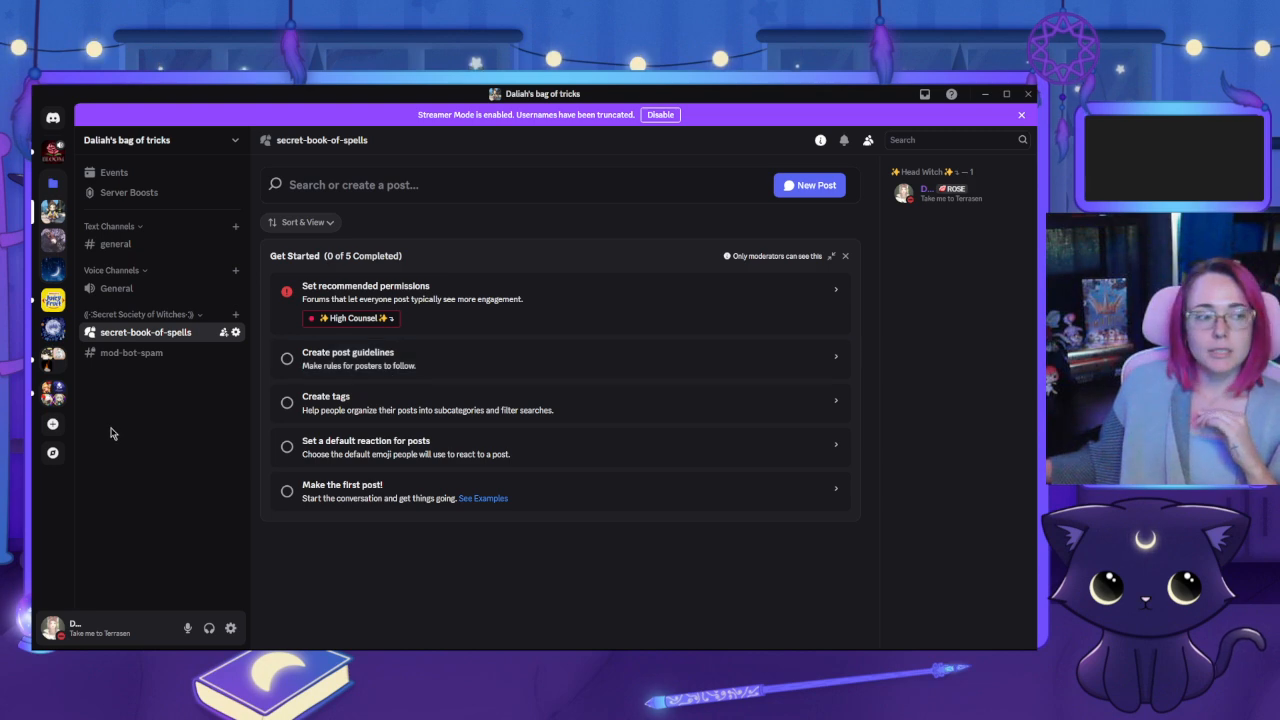
Switch to the JUICY FRUIT server and open its discord-tips channel in the Admin category
{"action": "left_click", "coordinate": [53, 299]}
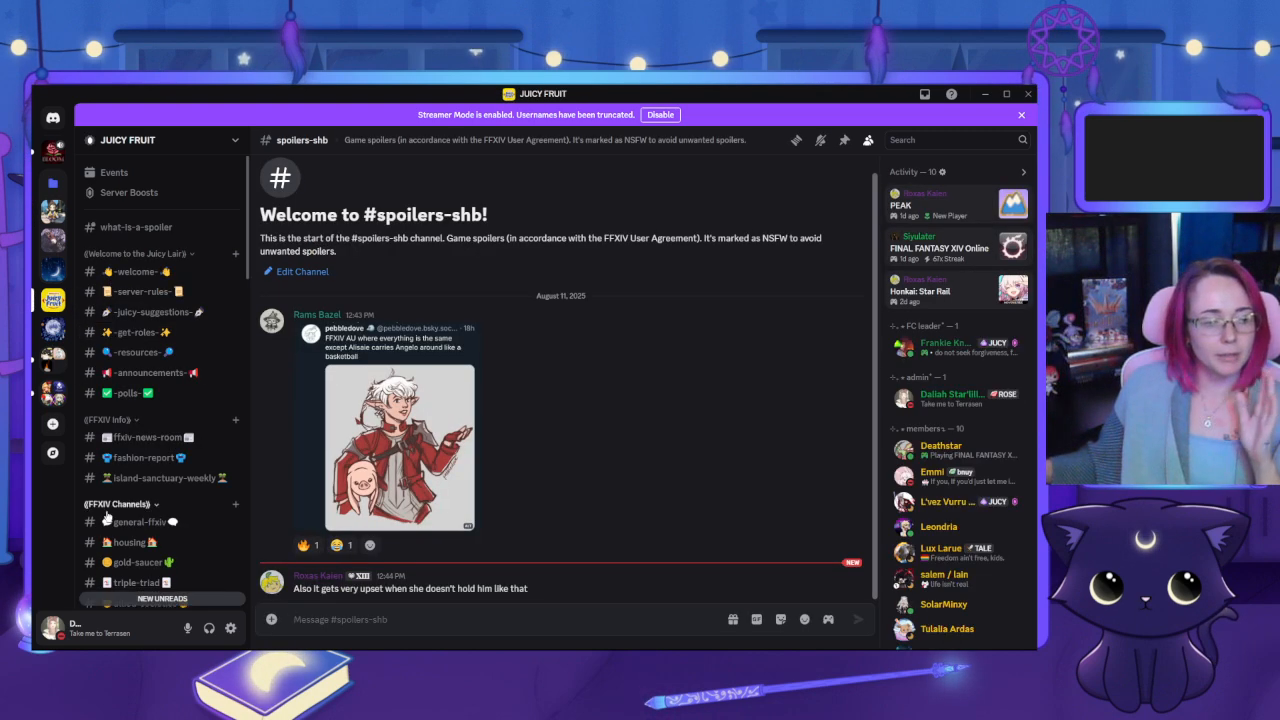
{"action": "scroll", "coordinate": [115, 519], "scroll_direction": "down", "scroll_amount": 5}
{"action": "scroll", "coordinate": [115, 519], "scroll_direction": "down", "scroll_amount": 10}
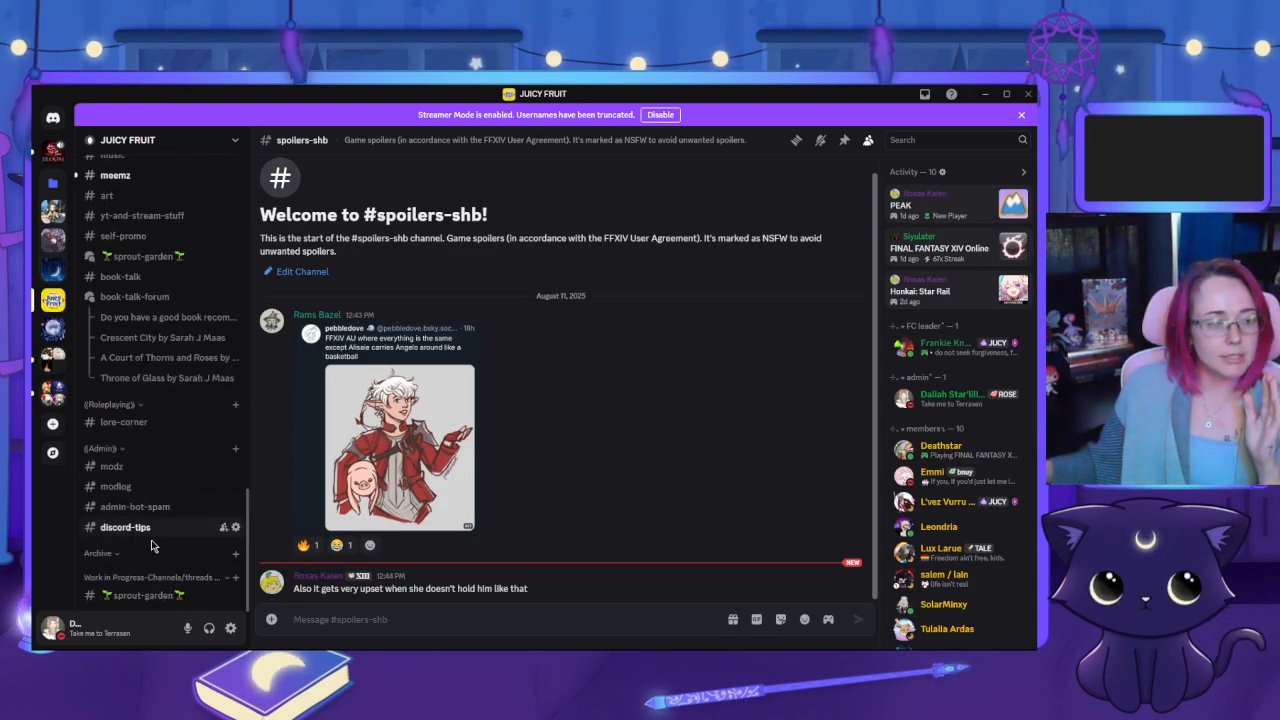
{"action": "left_click", "coordinate": [137, 527]}
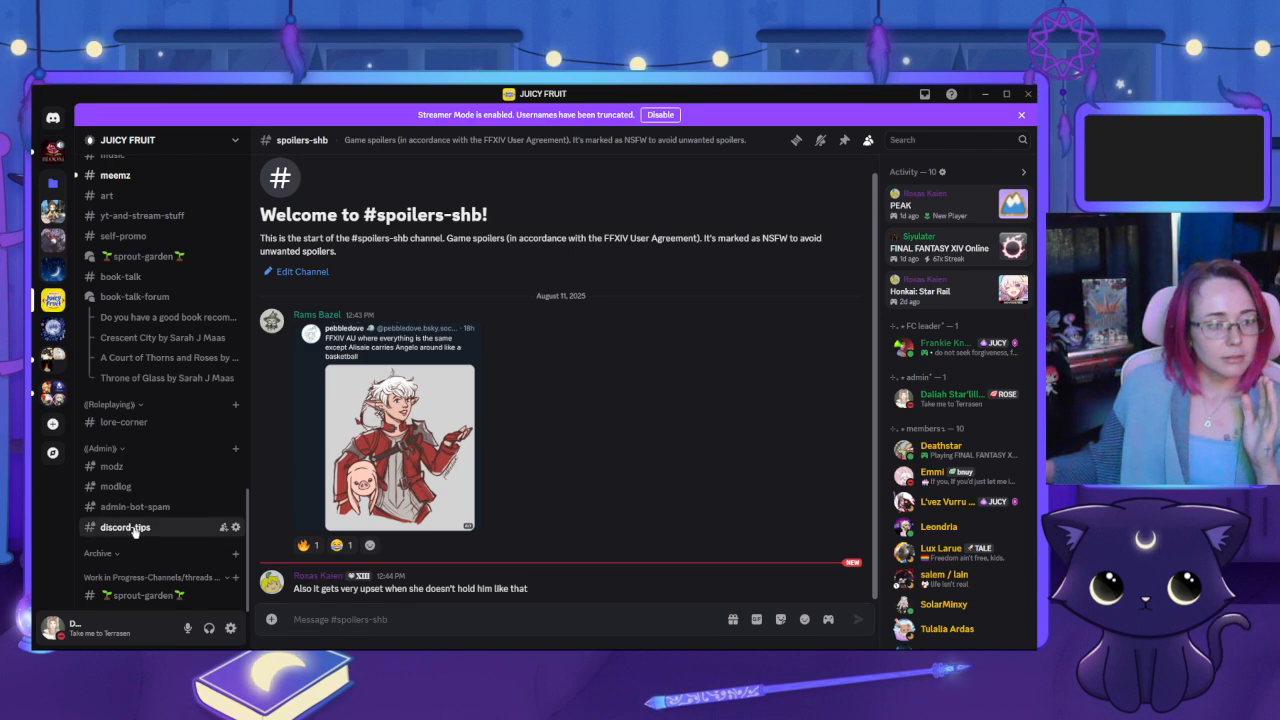
Open the "Useful Discord formatting" thread in the modz channel and read through its formatting references and tips
{"action": "left_click", "coordinate": [118, 467]}
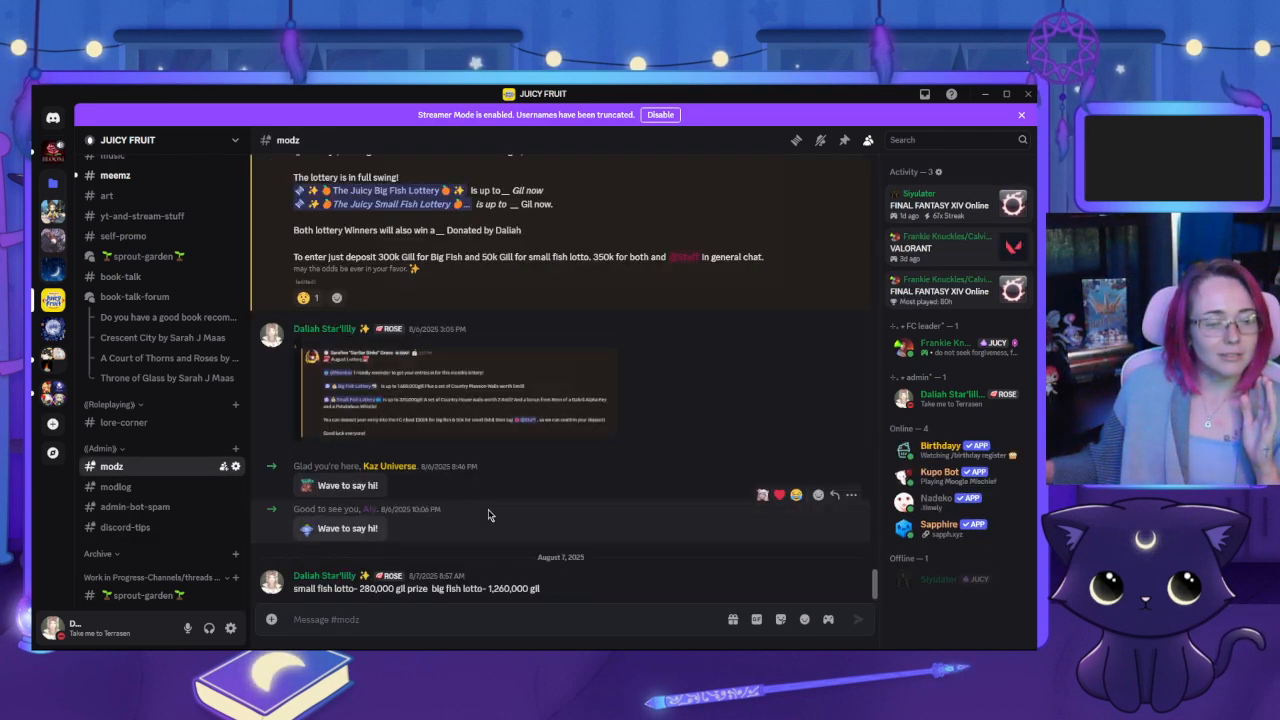
{"action": "left_click", "coordinate": [145, 487]}
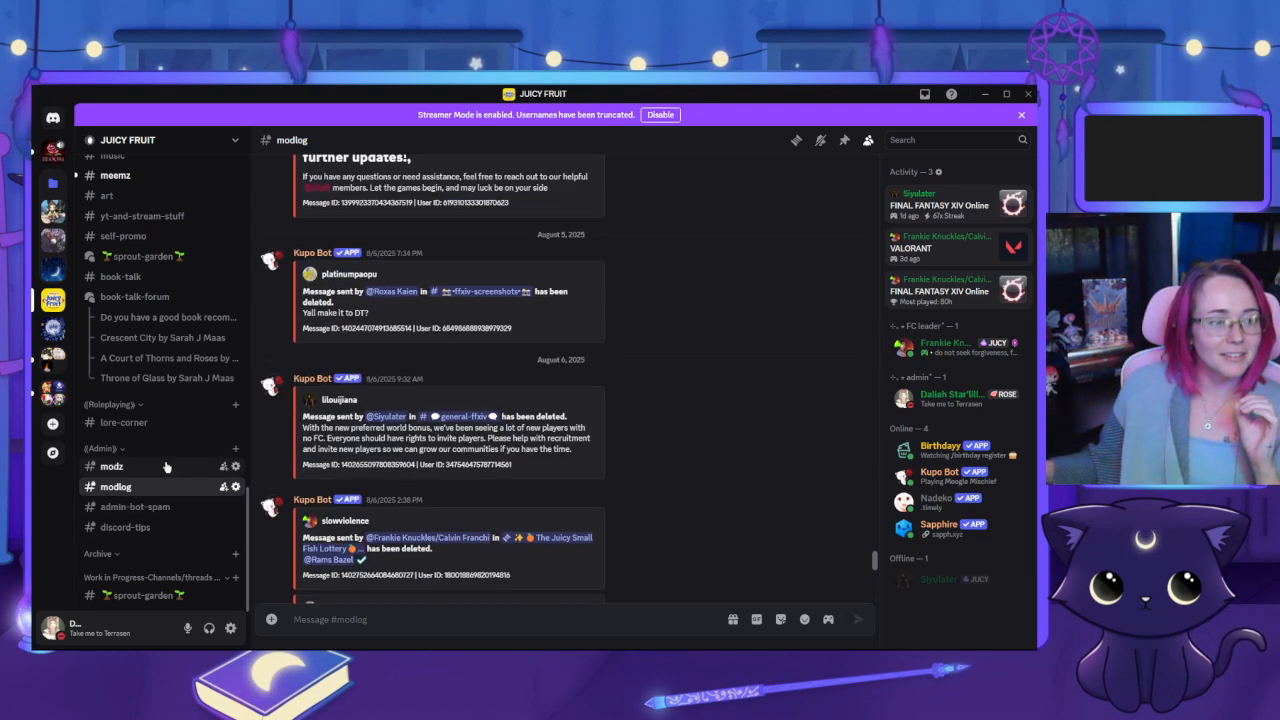
{"action": "left_click", "coordinate": [150, 466]}
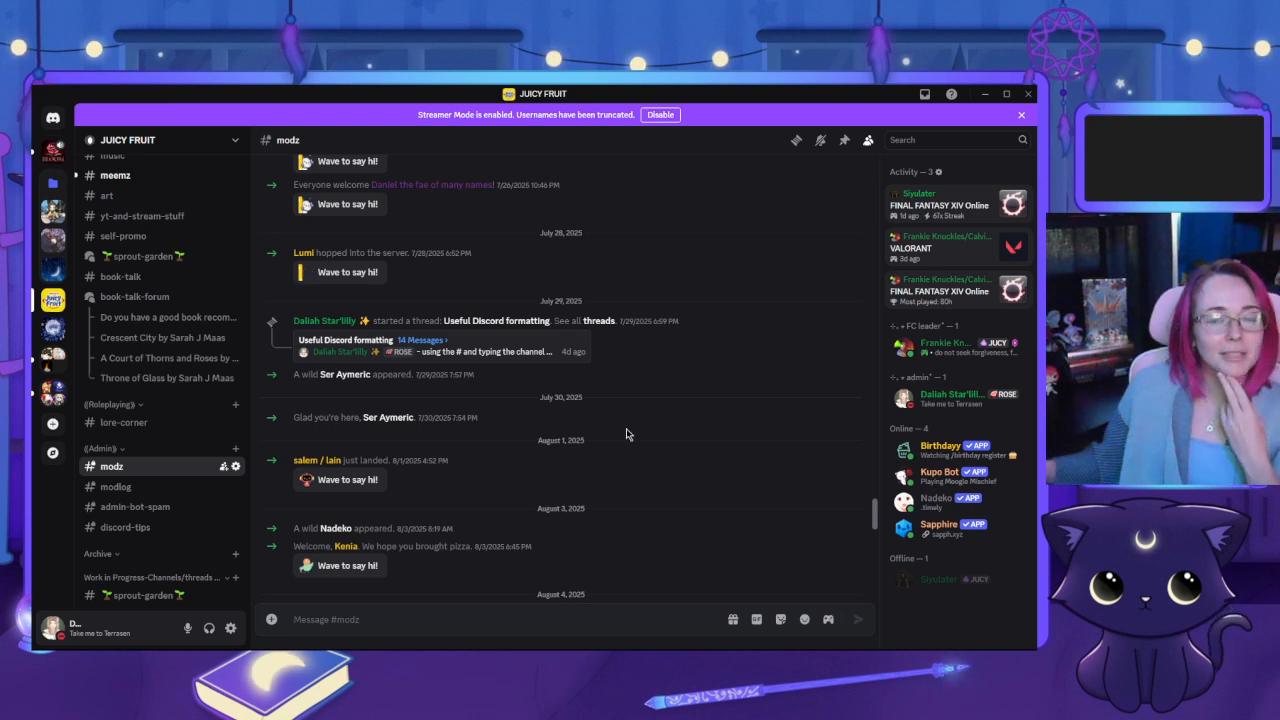
{"action": "left_click", "coordinate": [486, 339]}
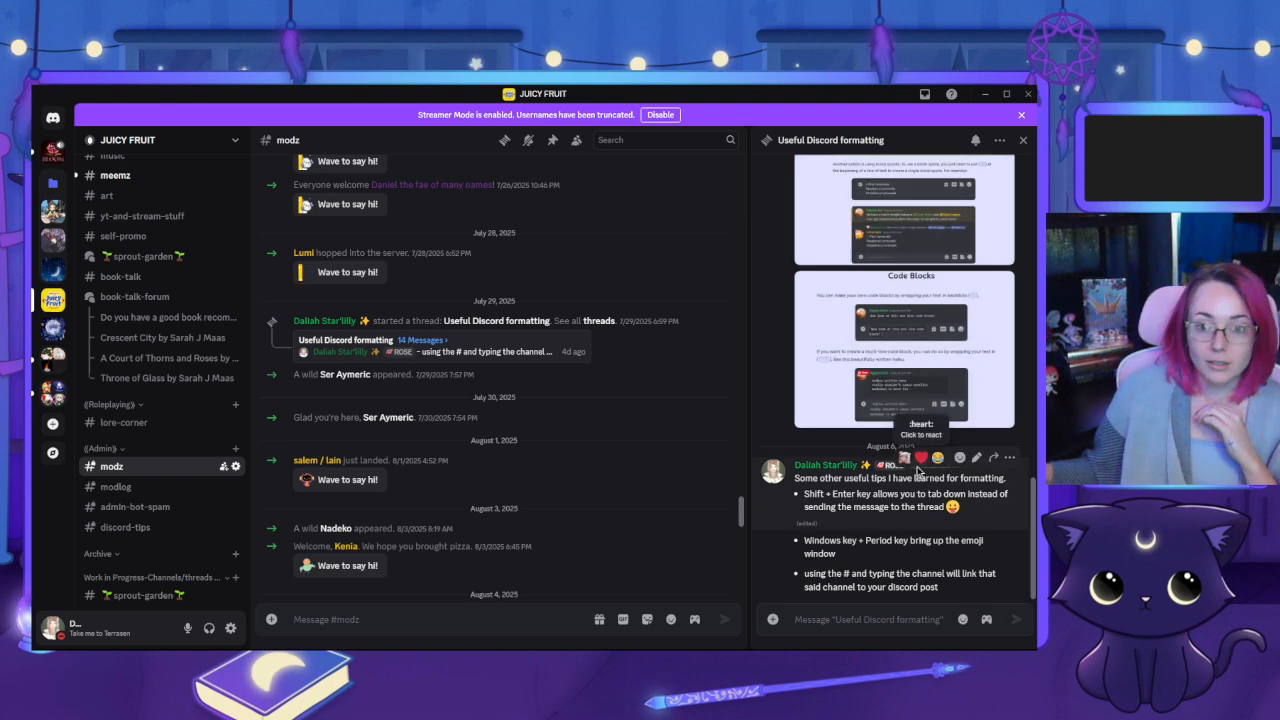
{"action": "scroll", "coordinate": [890, 445], "scroll_direction": "up", "scroll_amount": 8}
{"action": "scroll", "coordinate": [860, 428], "scroll_direction": "up", "scroll_amount": 10}
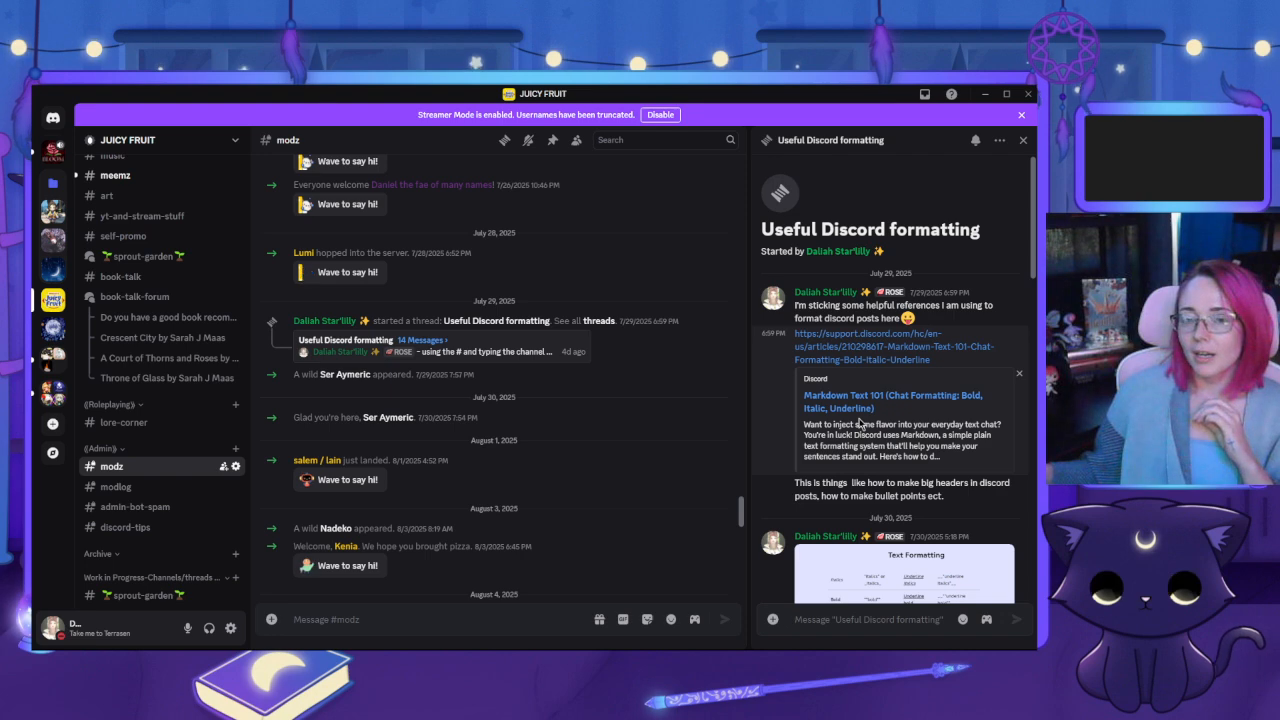
{"action": "scroll", "coordinate": [880, 460], "scroll_direction": "down", "scroll_amount": 3}
{"action": "scroll", "coordinate": [902, 495], "scroll_direction": "down", "scroll_amount": 5}
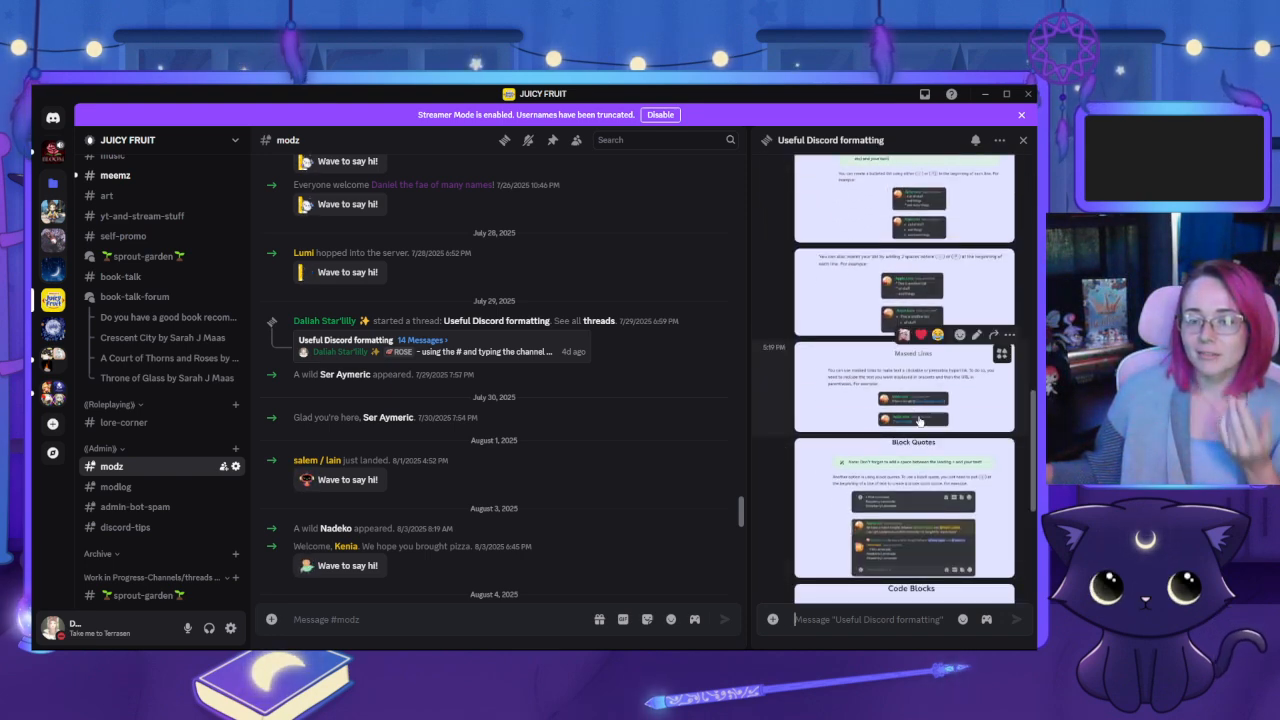
{"action": "scroll", "coordinate": [910, 425], "scroll_direction": "down", "scroll_amount": 5}
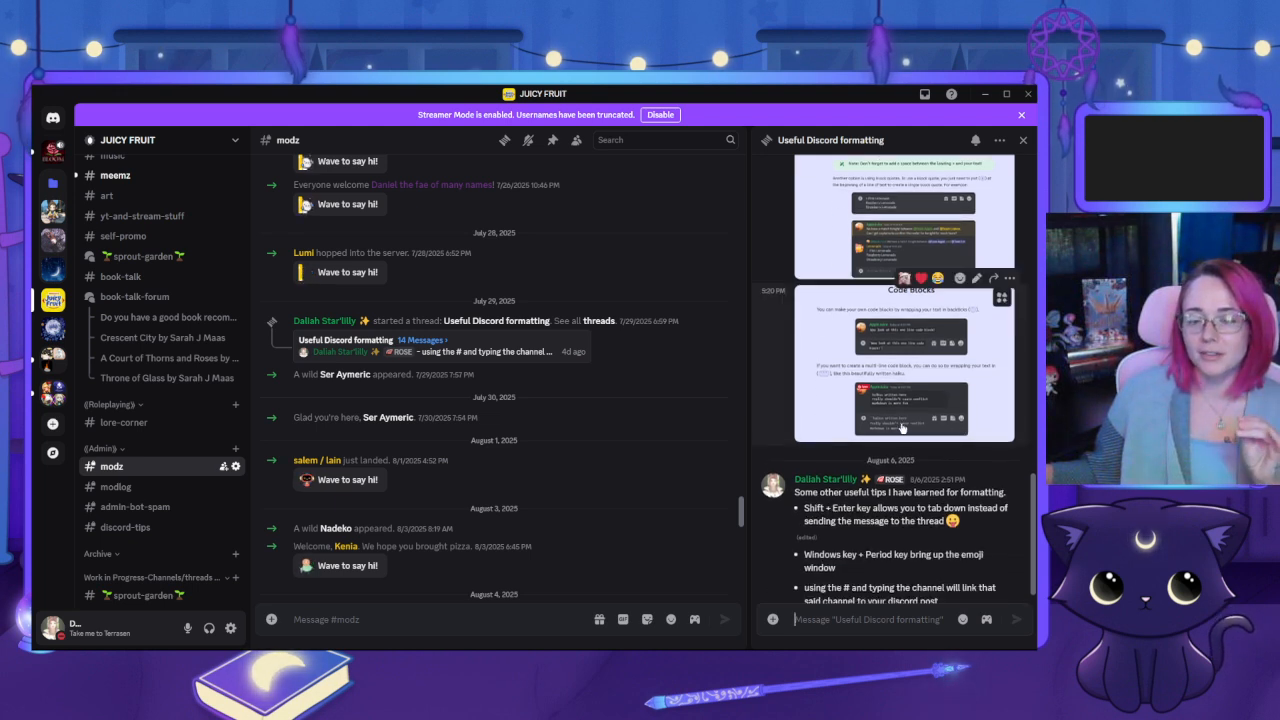
{"action": "scroll", "coordinate": [889, 504], "scroll_direction": "down", "scroll_amount": 1}
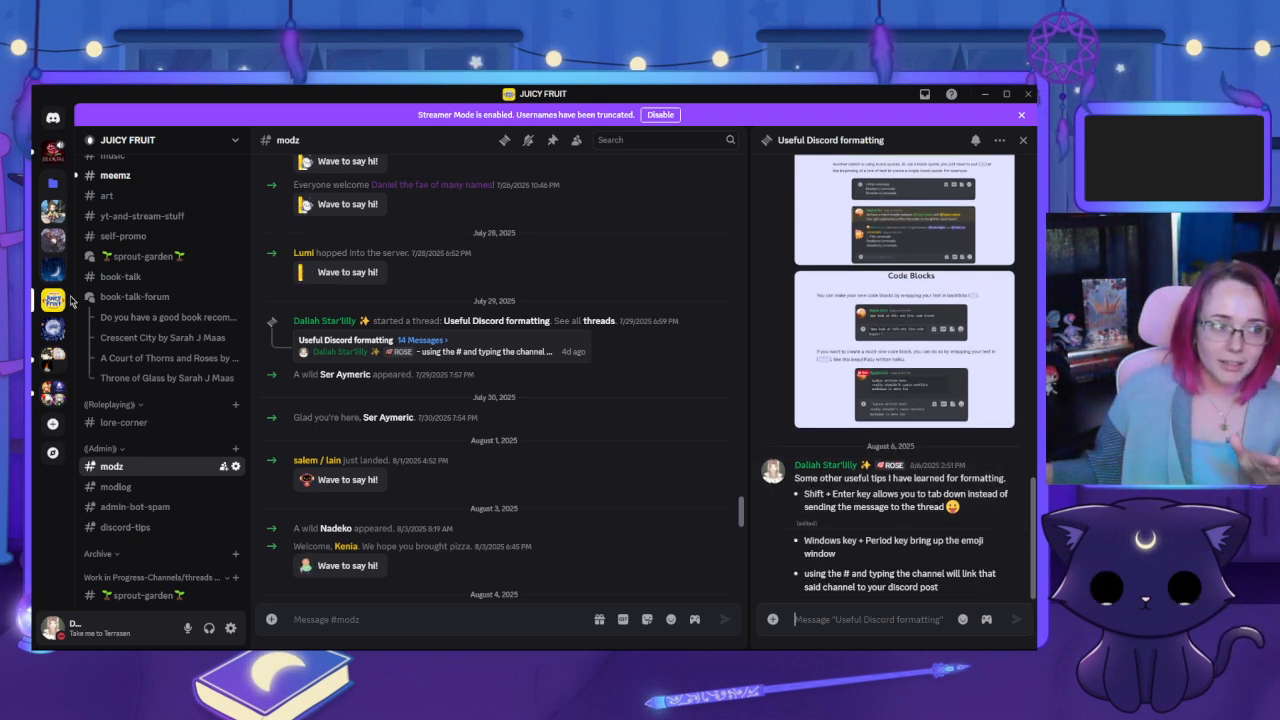
Return to the server with the secret-book-of-spells forum and start a post titled "Discord tips and tricks- helpful commands for formatting posts in discord"
{"action": "left_click", "coordinate": [53, 211]}
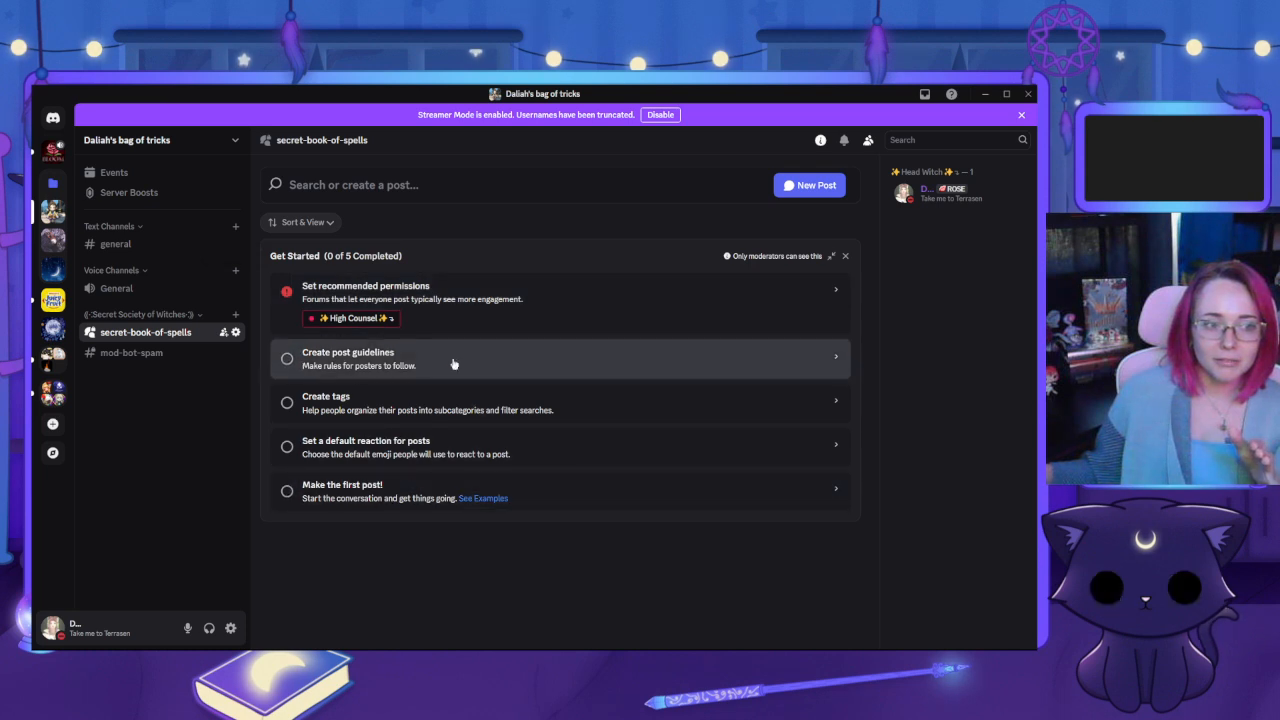
{"action": "left_click", "coordinate": [354, 184]}
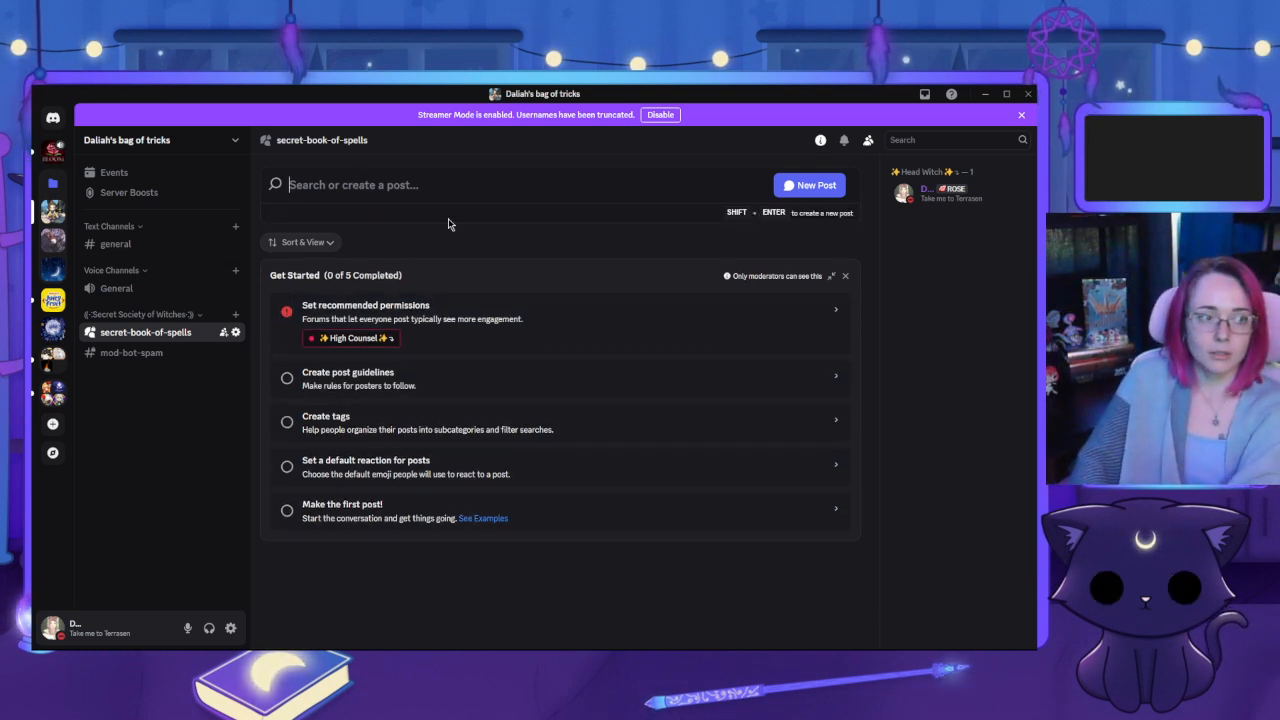
{"action": "type", "text": "Dic"}
{"action": "key", "text": "BackSpace"}
{"action": "type", "text": "scord"}
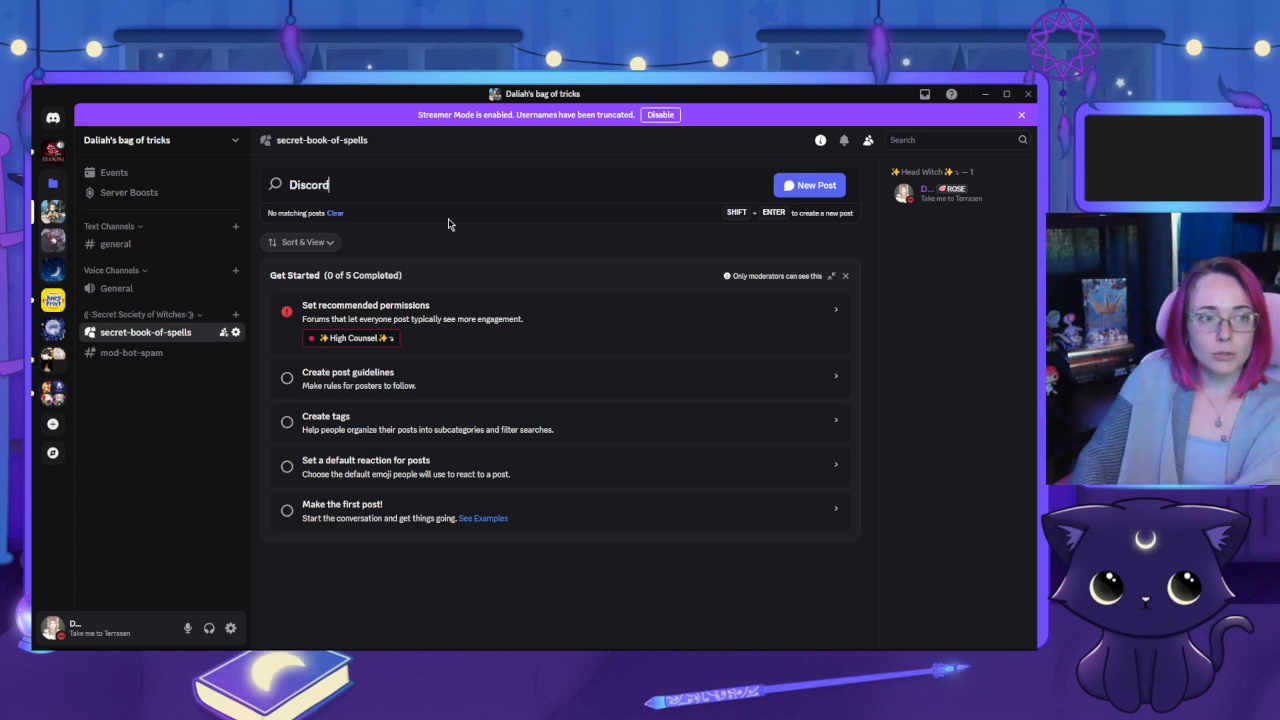
{"action": "type", "text": " tips"}
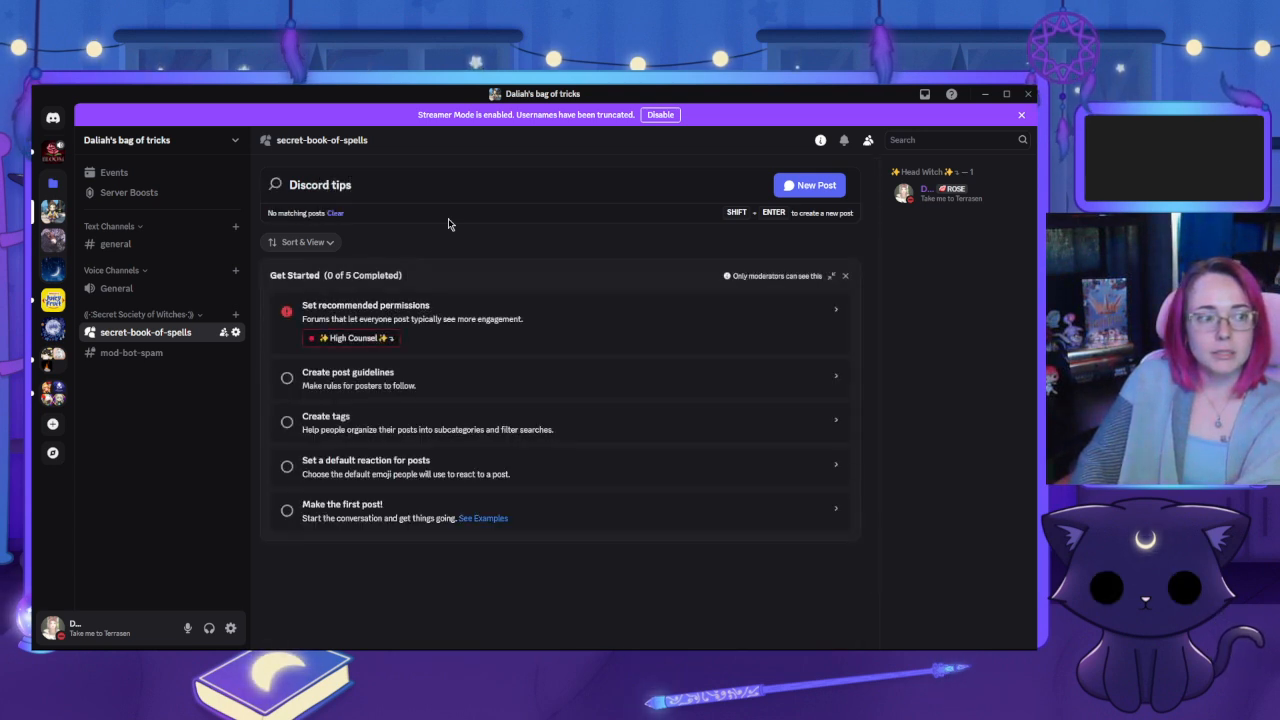
{"action": "type", "text": " and"}
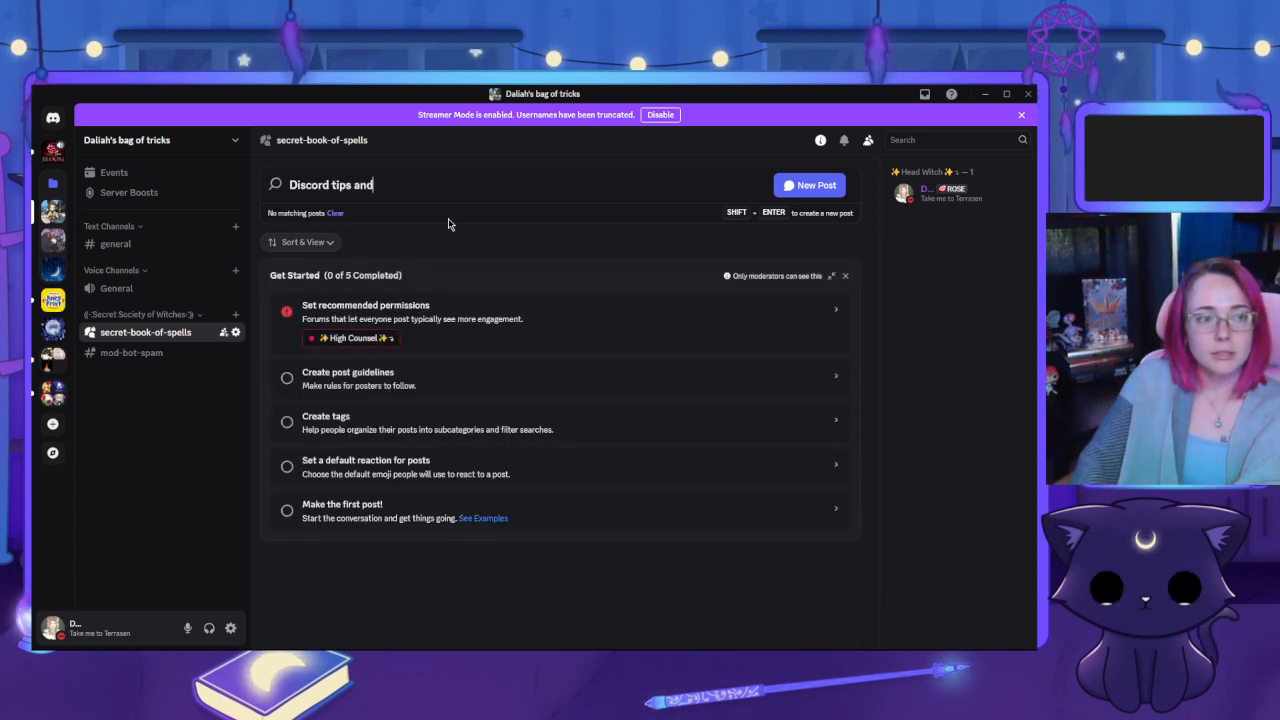
{"action": "type", "text": " tricks"}
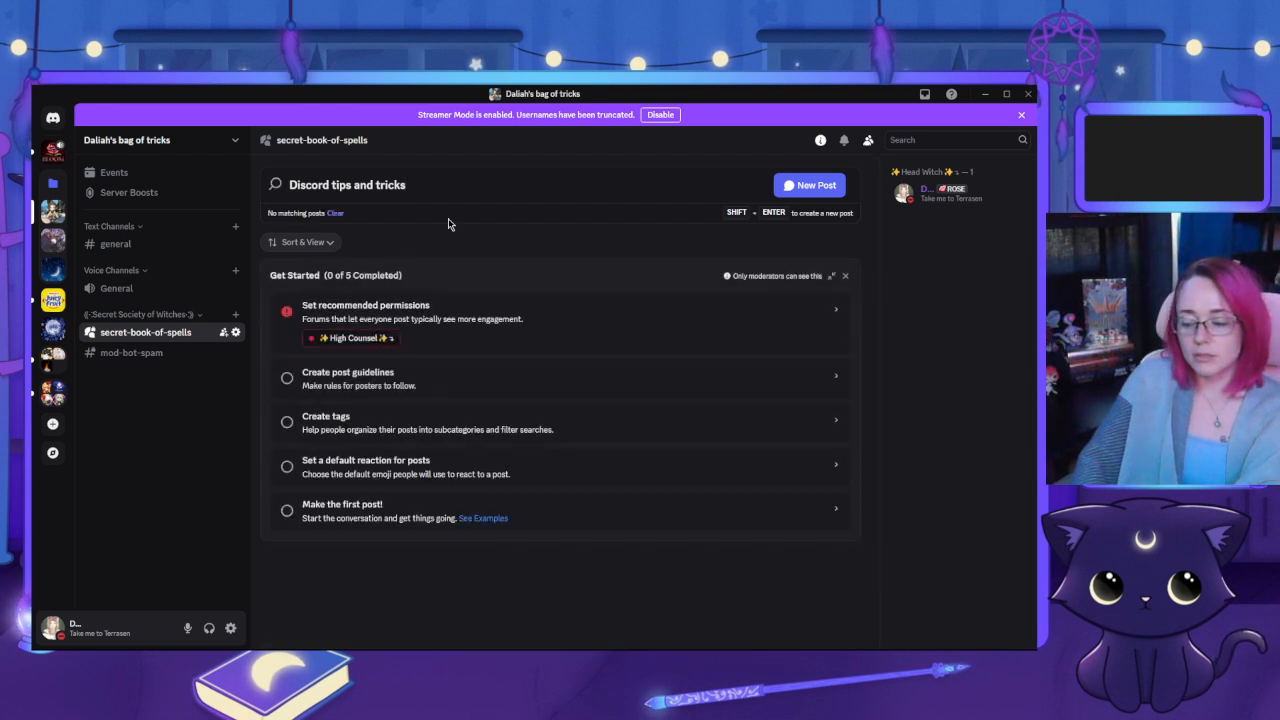
{"action": "type", "text": "- helpful co"}
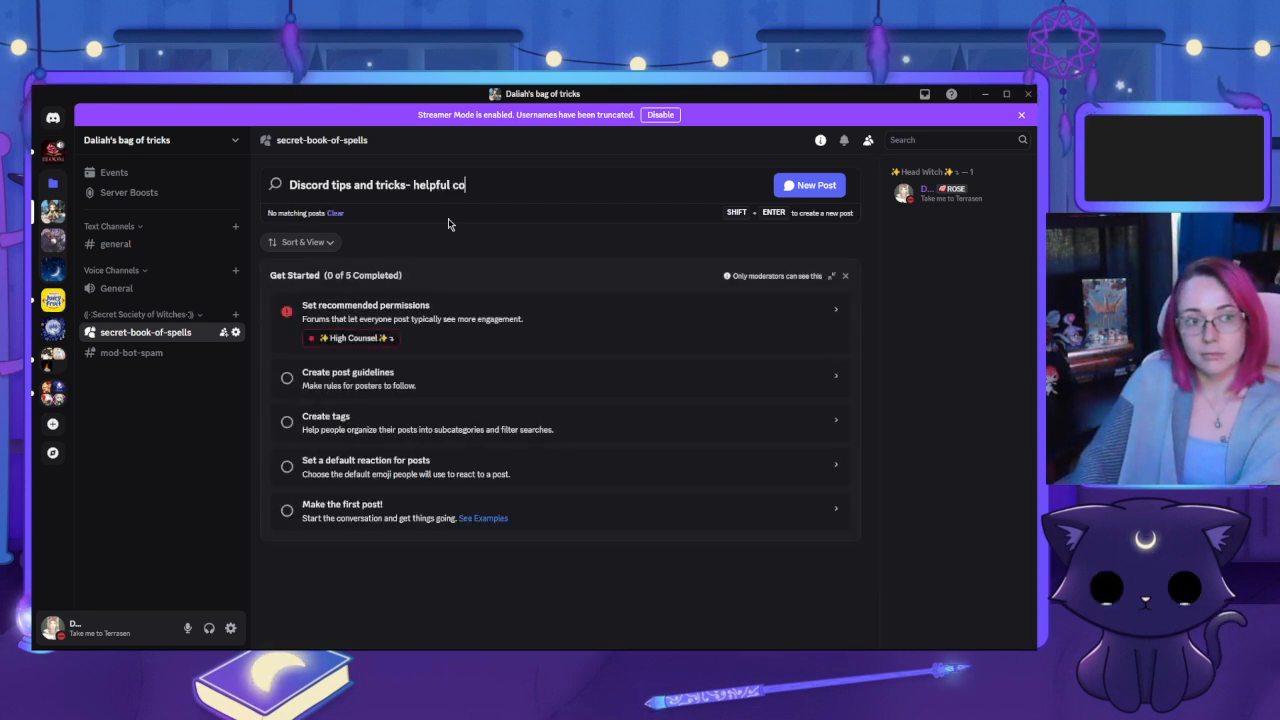
{"action": "type", "text": "mmands for "}
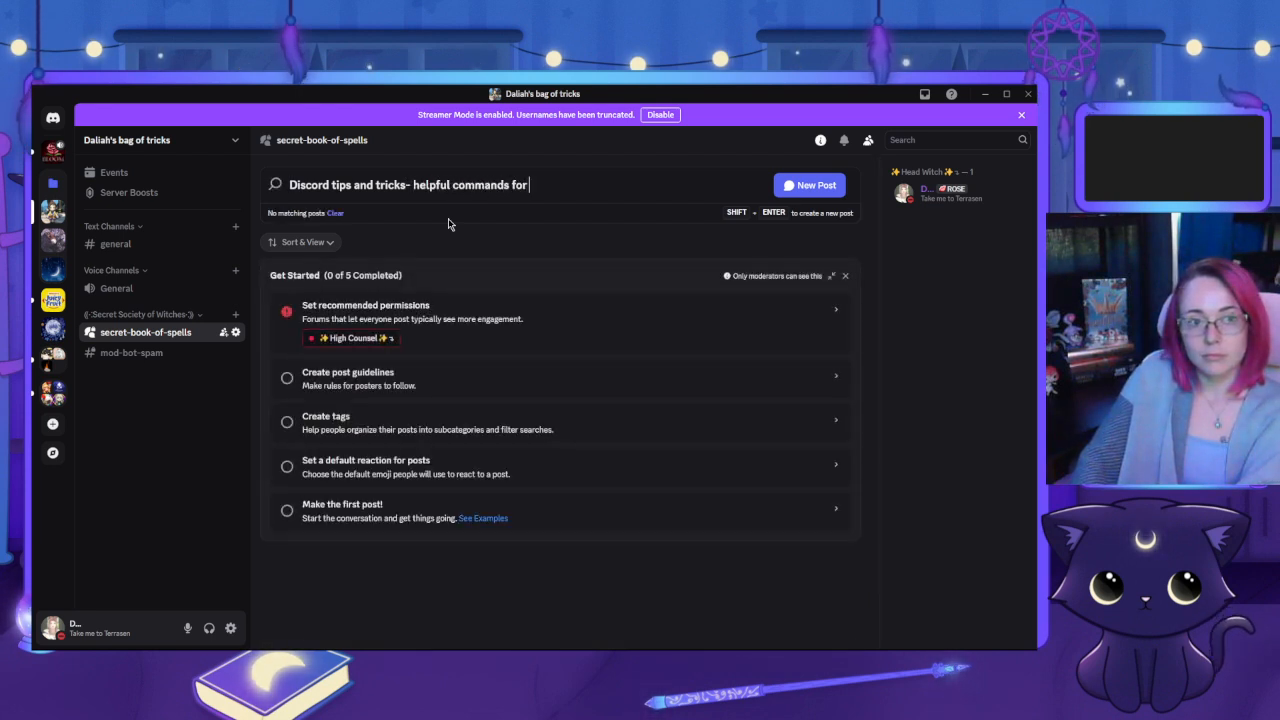
{"action": "type", "text": "formatting pos"}
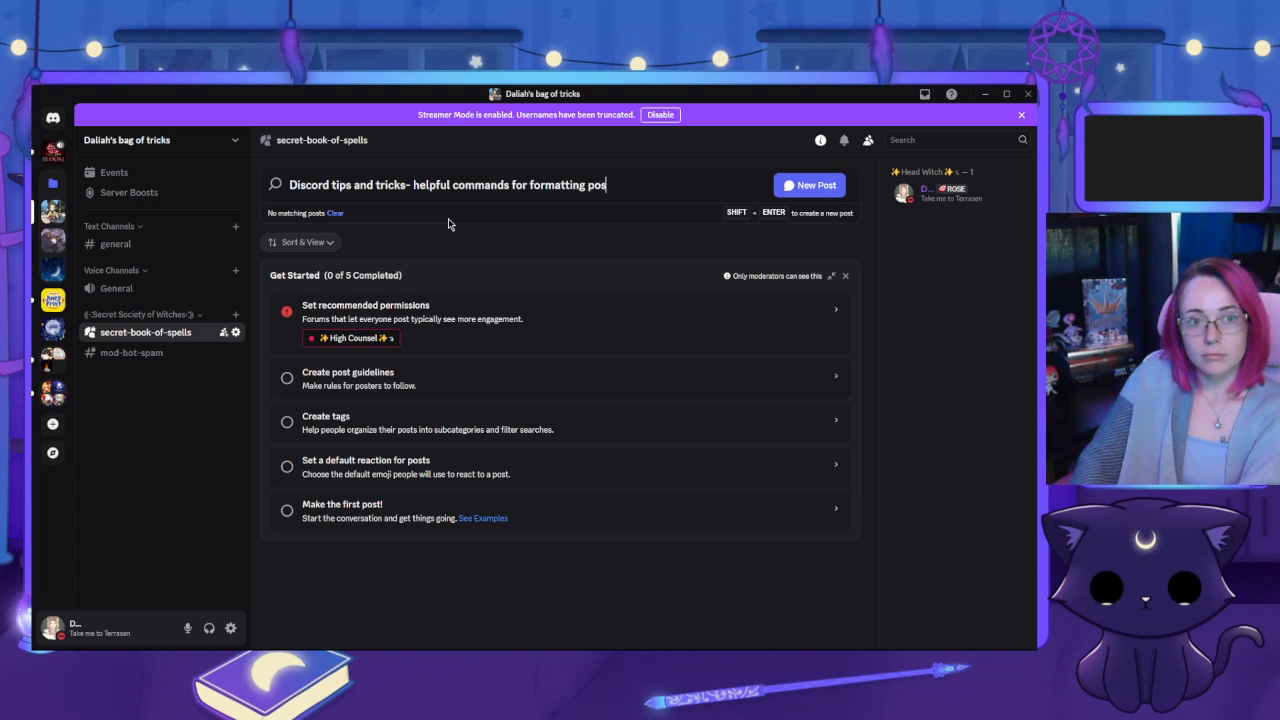
{"action": "type", "text": "ts in discord"}
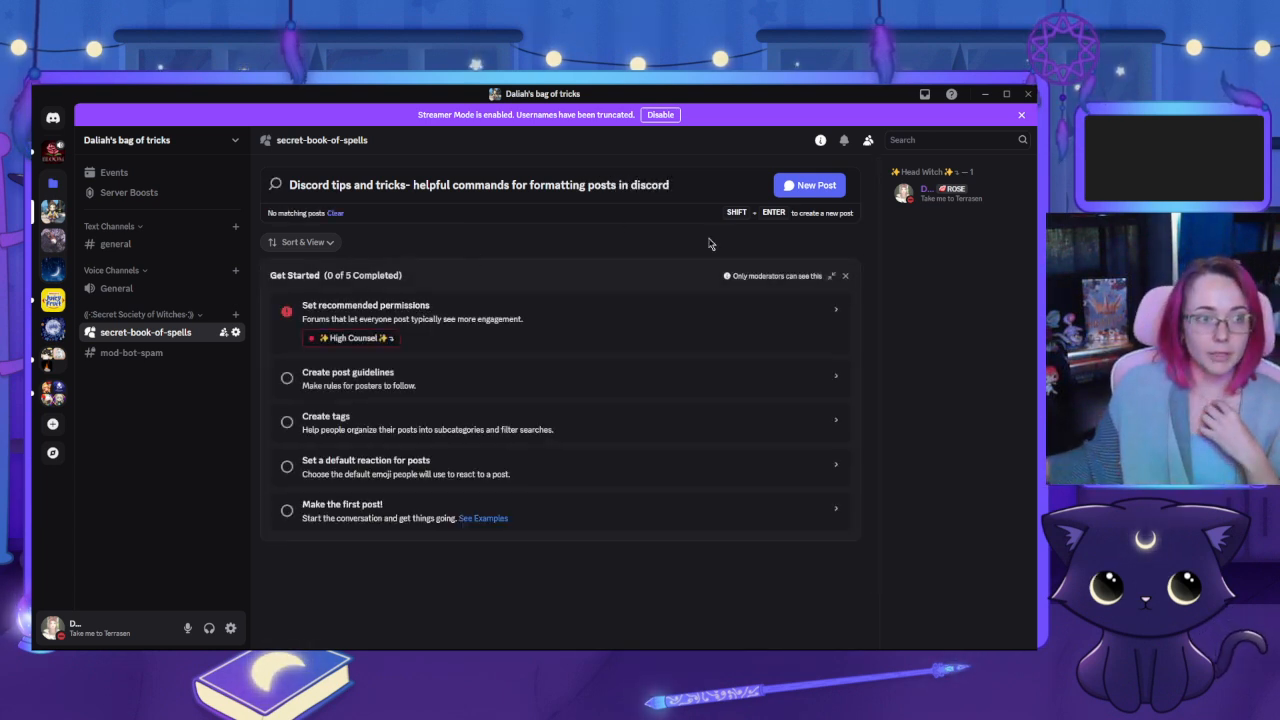
{"action": "left_click", "coordinate": [809, 185]}
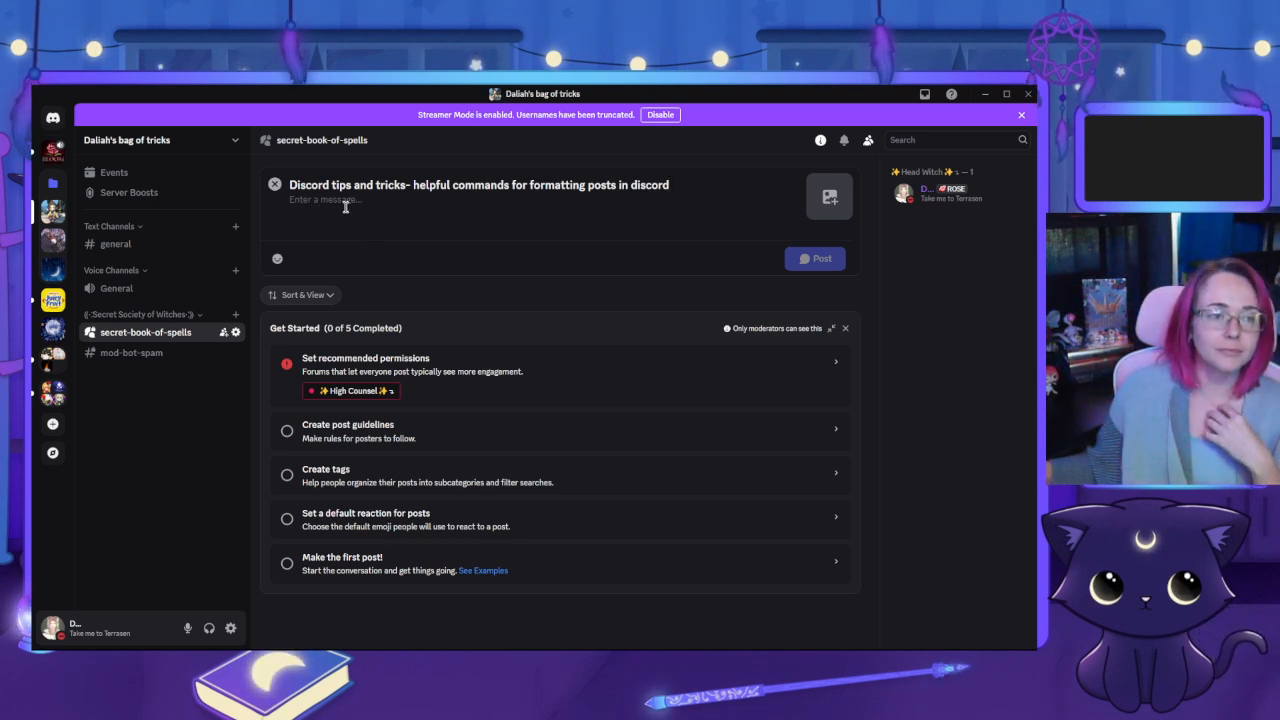
{"action": "type", "text": "P"}
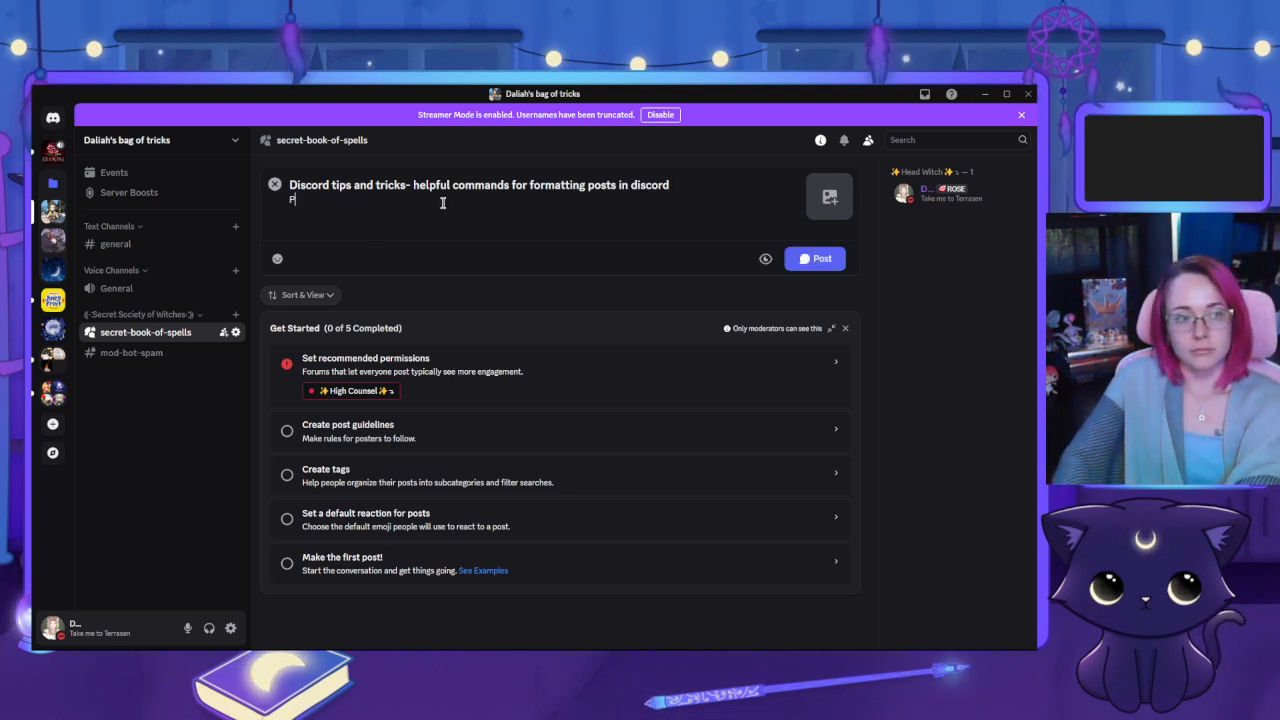
{"action": "type", "text": "utt"}
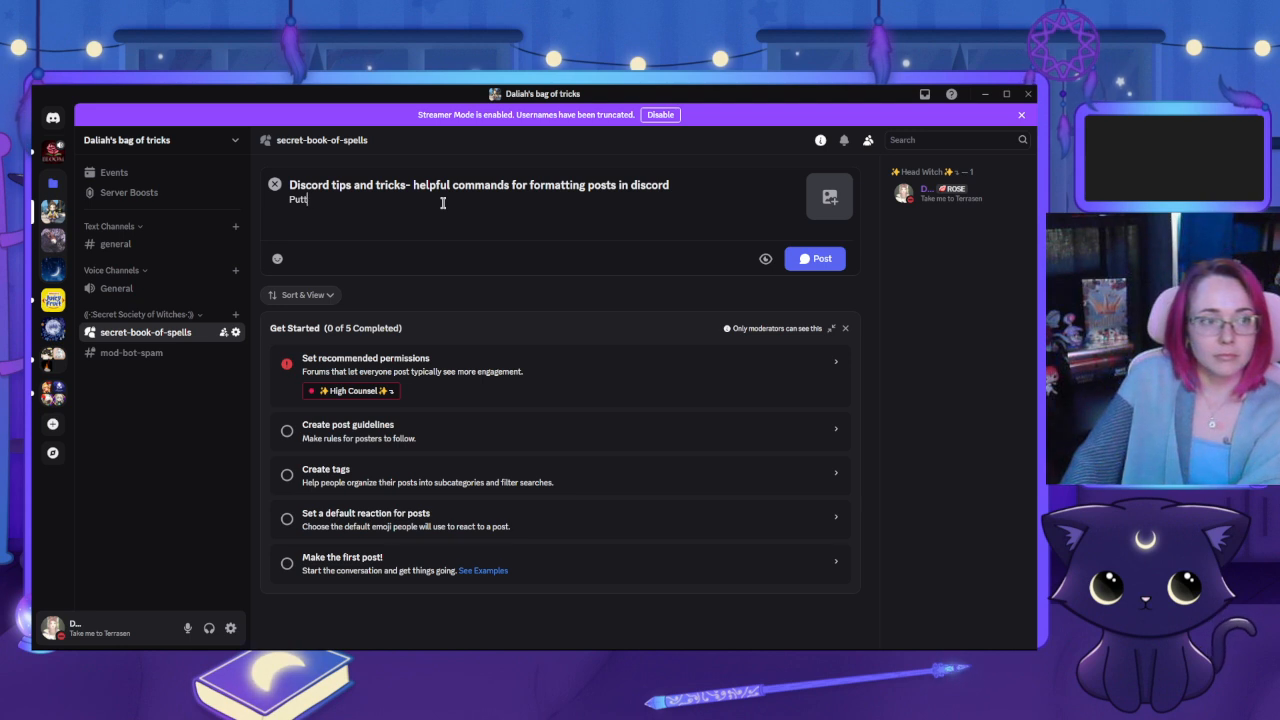
{"action": "key", "text": "BackSpace"}
{"action": "key", "text": "BackSpace"}
{"action": "key", "text": "BackSpace"}
{"action": "key", "text": "BackSpace"}
Write the post's opening as "Welcome witches! Here you will find all the fun knowledge about making your discord posts look pretty. <3"
{"action": "type", "text": "Welcom"}
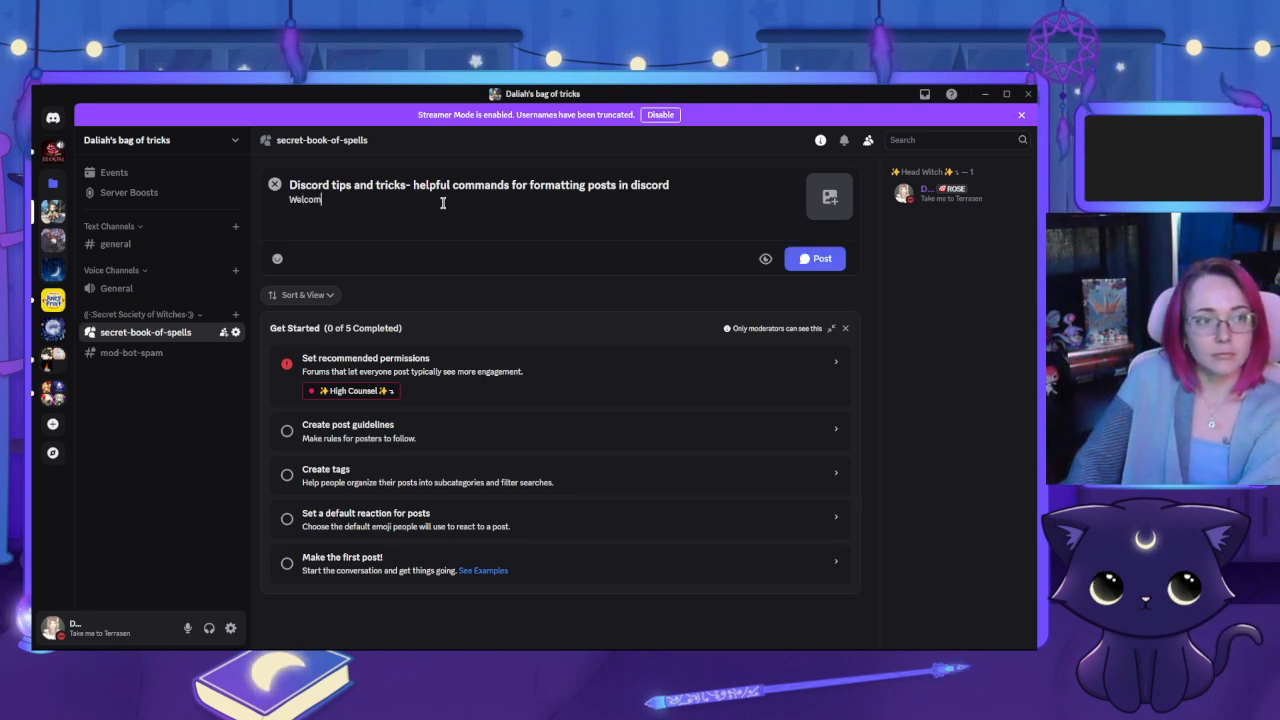
{"action": "type", "text": "e witches!"}
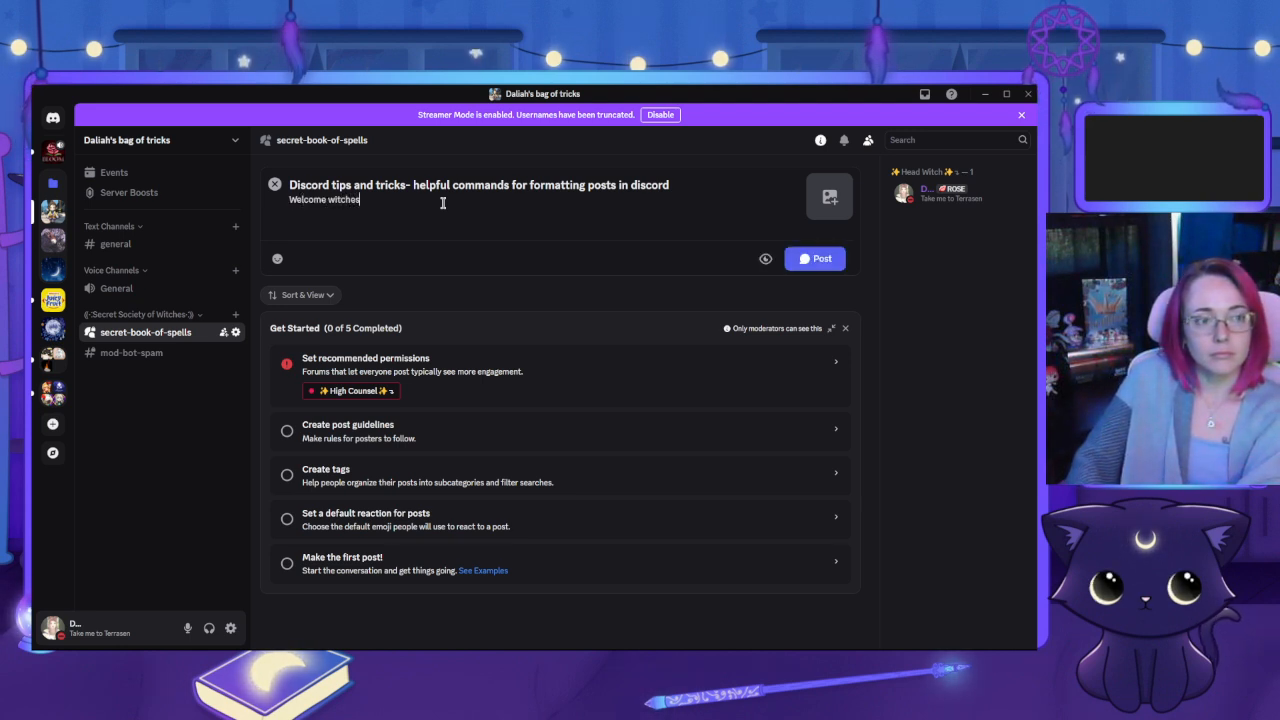
{"action": "type", "text": " Her"}
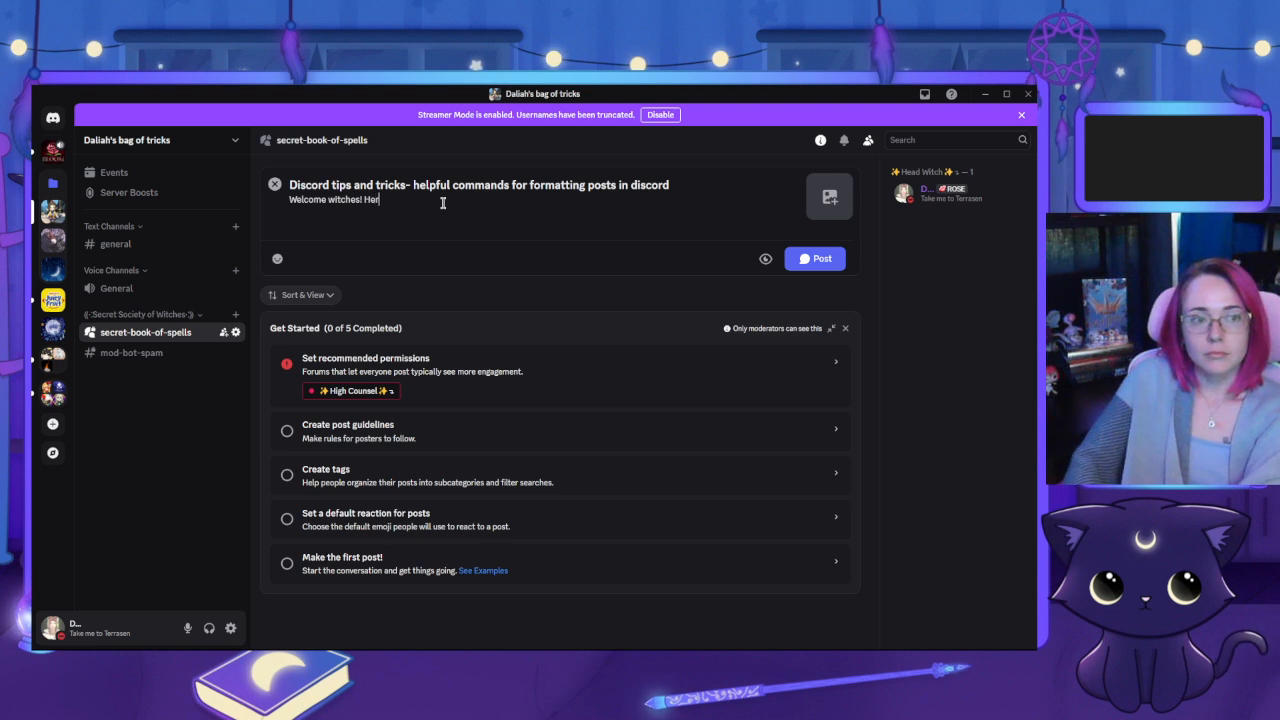
{"action": "type", "text": "e you will find all the fun e"}
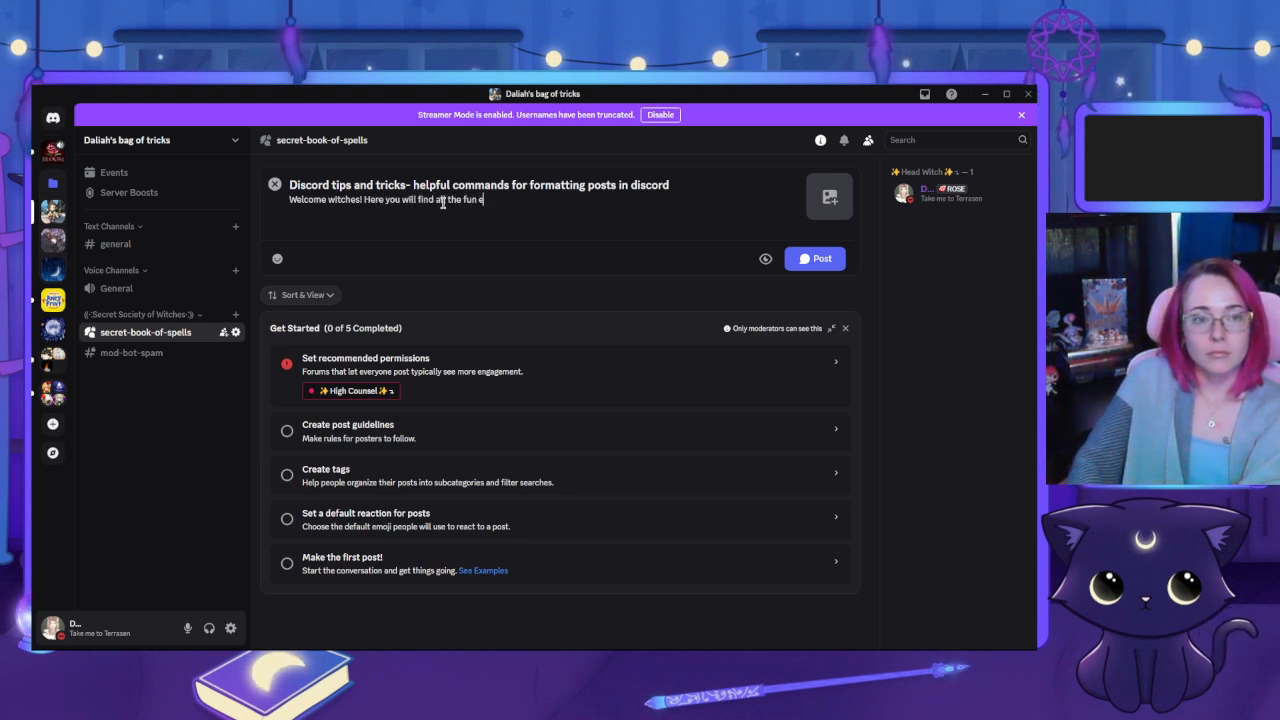
{"action": "key", "text": "BackSpace"}
{"action": "key", "text": "BackSpace"}
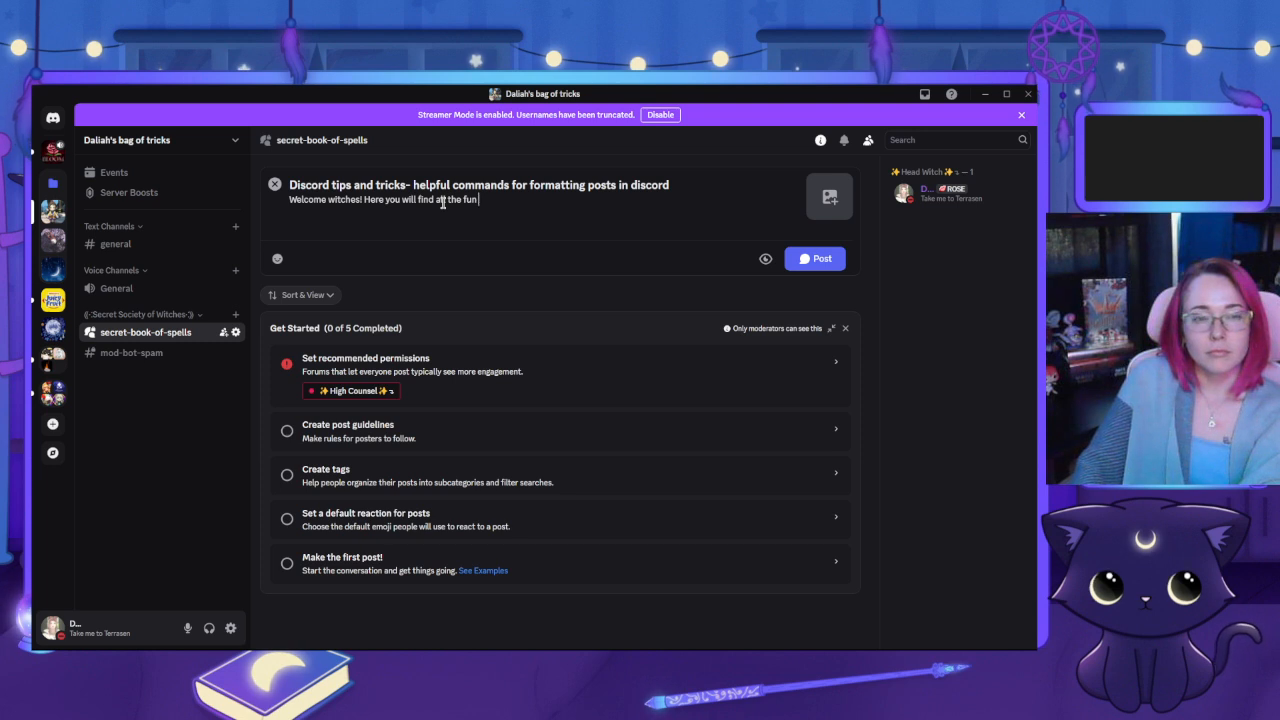
{"action": "type", "text": "knowledg"}
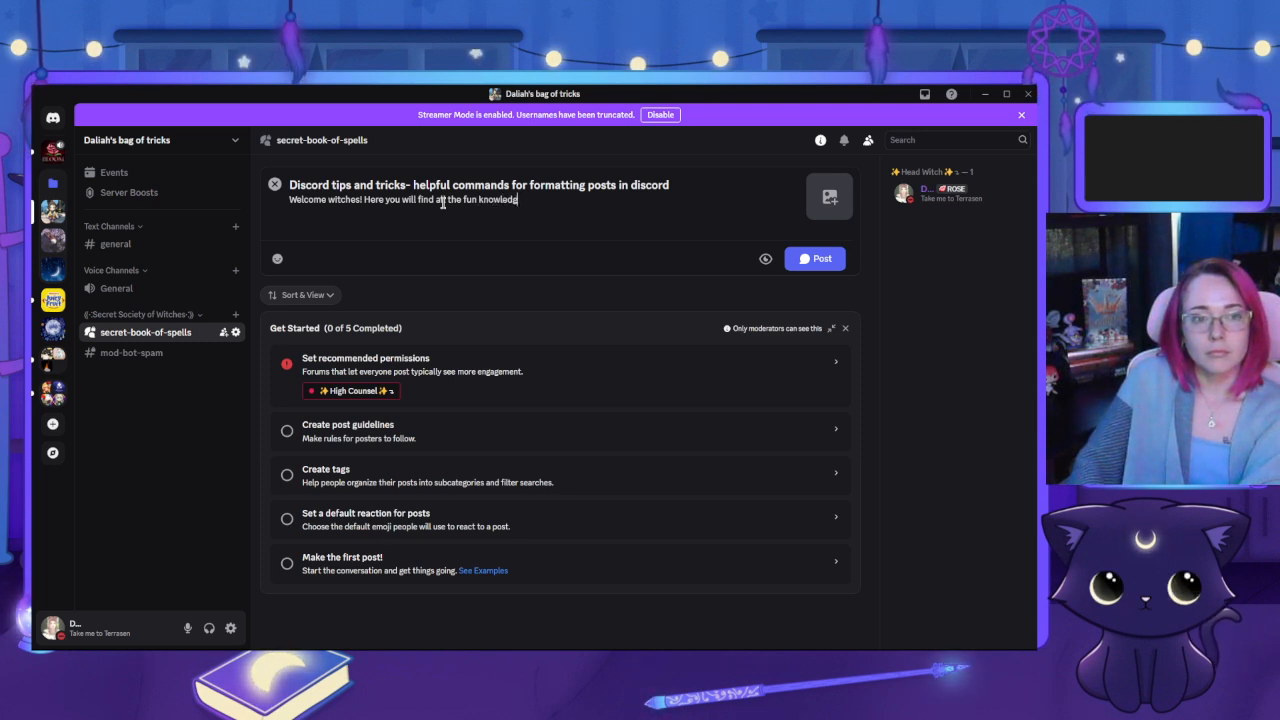
{"action": "type", "text": "e about mak"}
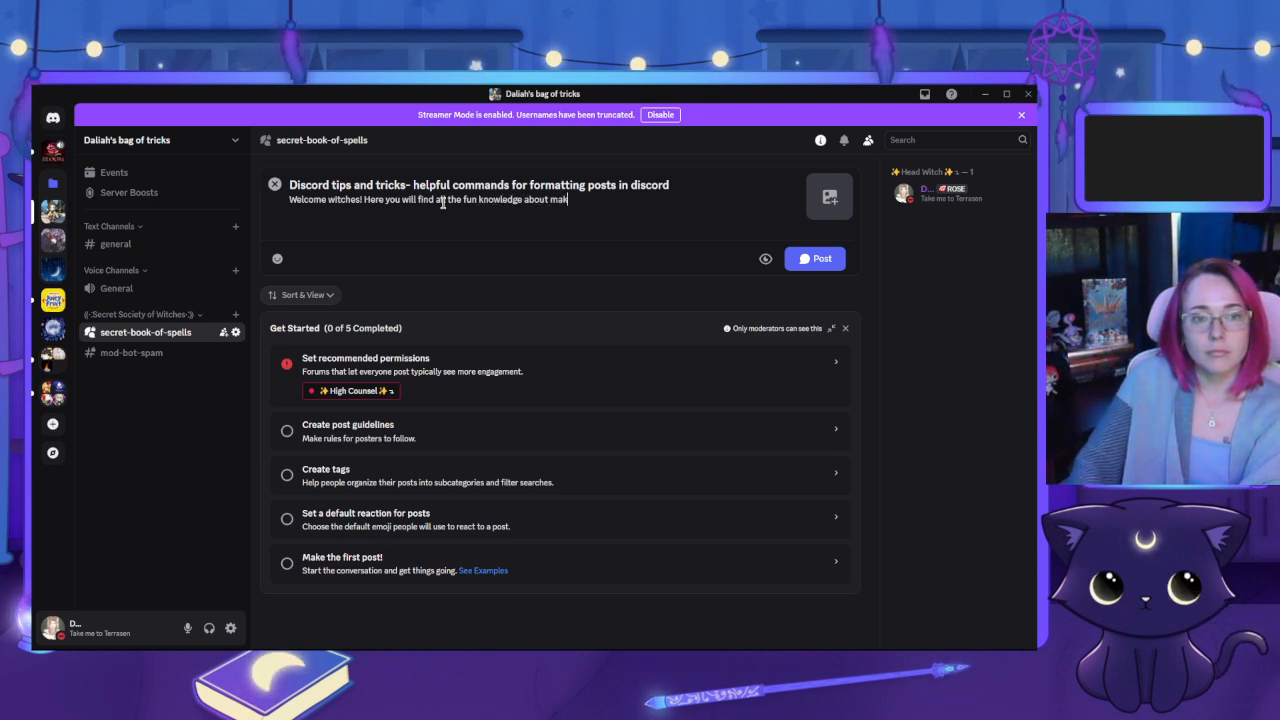
{"action": "type", "text": "ing your disocrd p"}
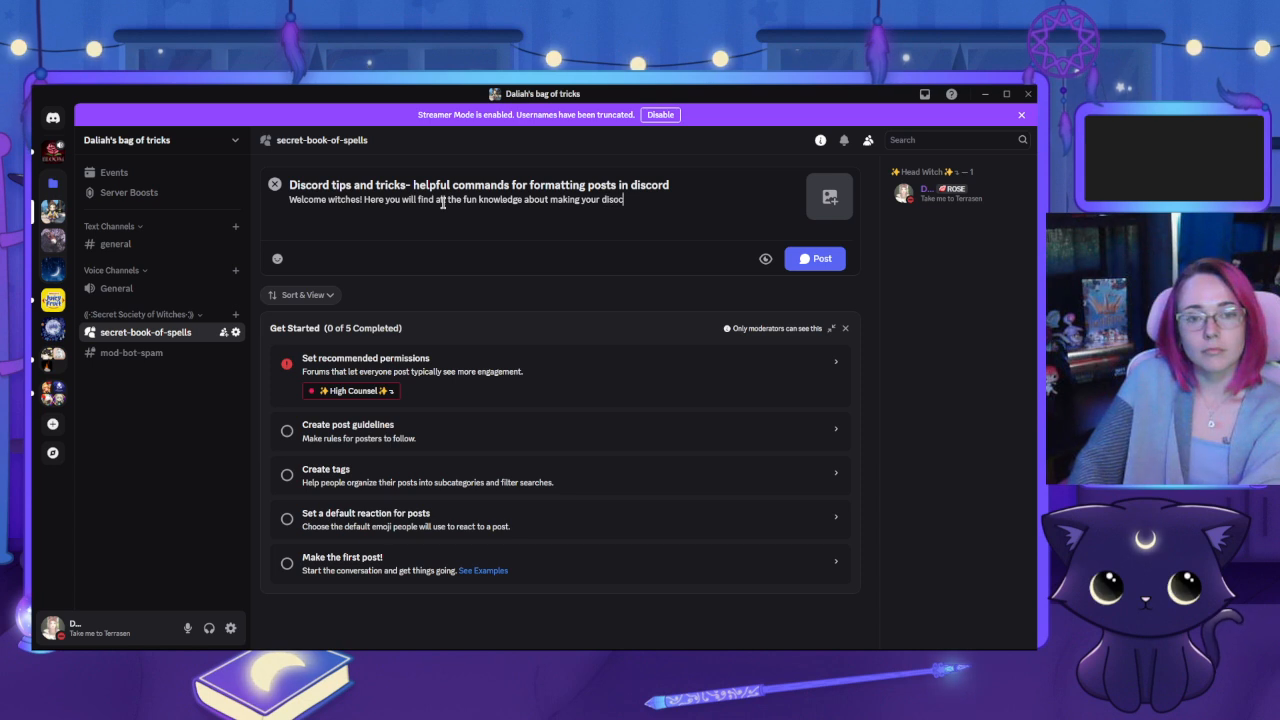
{"action": "key", "text": "BackSpace"}
{"action": "key", "text": "BackSpace"}
{"action": "type", "text": "co"}
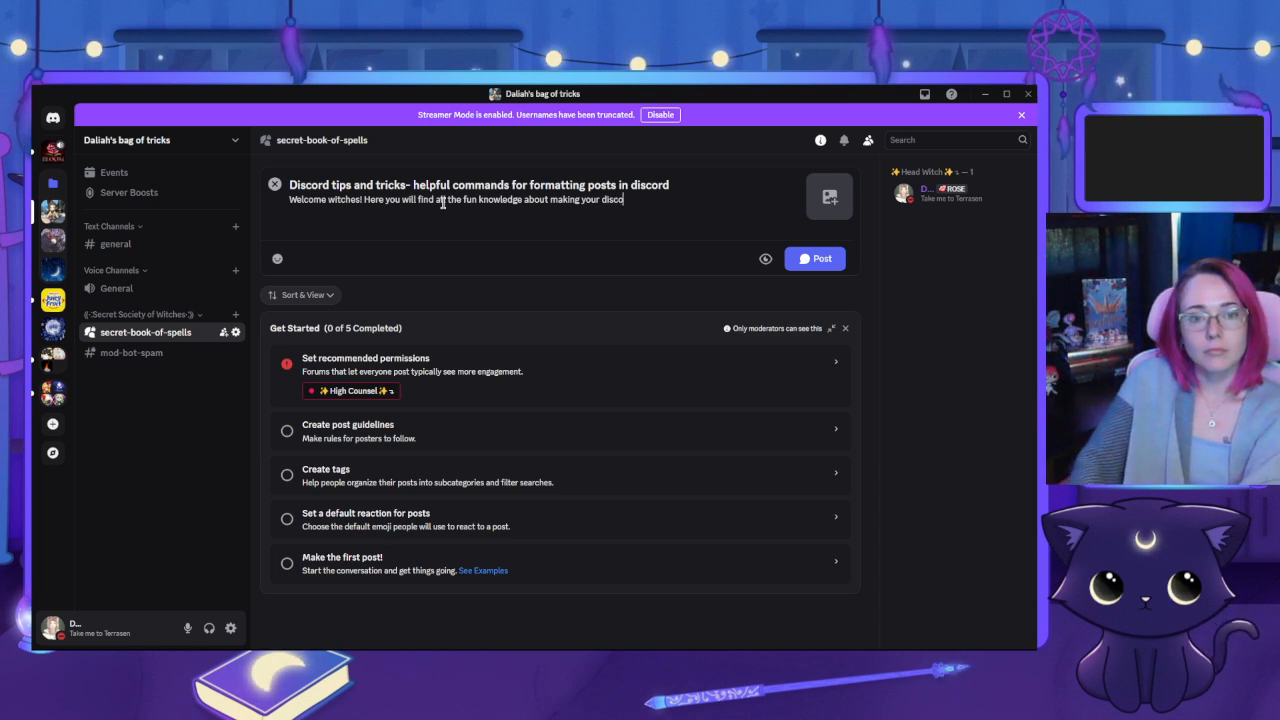
{"action": "type", "text": "rd posts "}
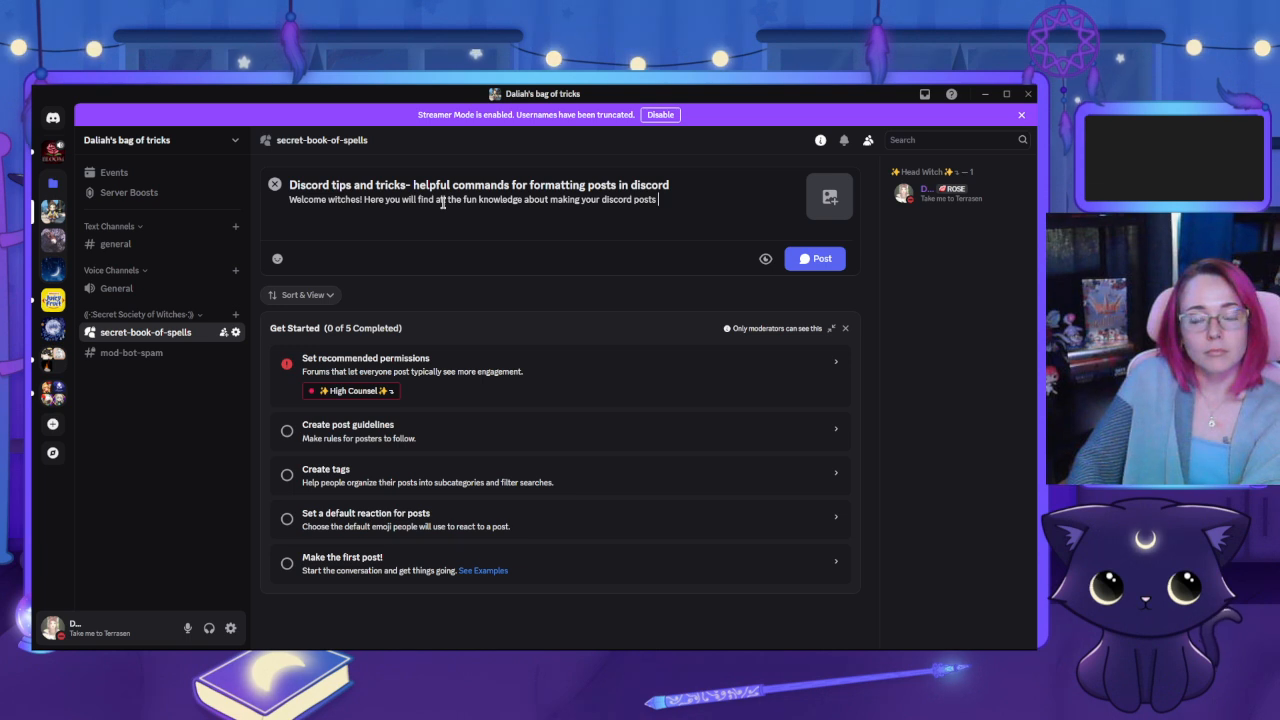
{"action": "type", "text": "look"}
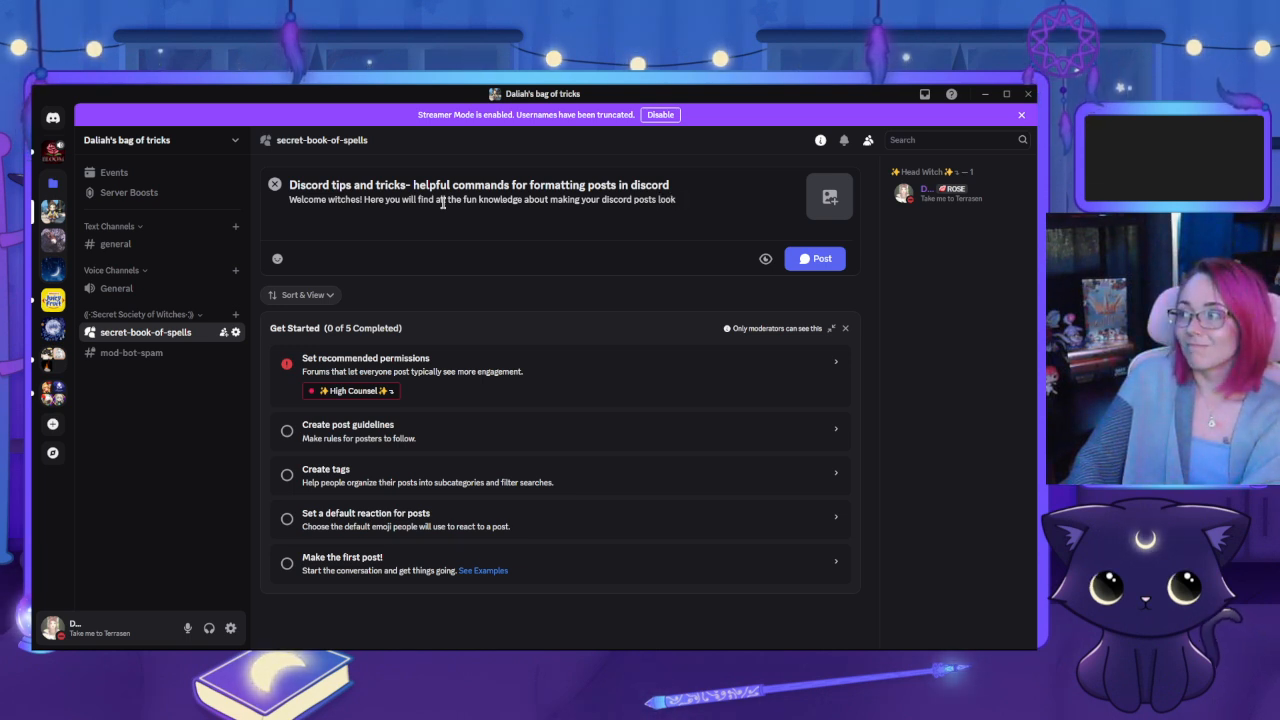
{"action": "type", "text": " pretty. "}
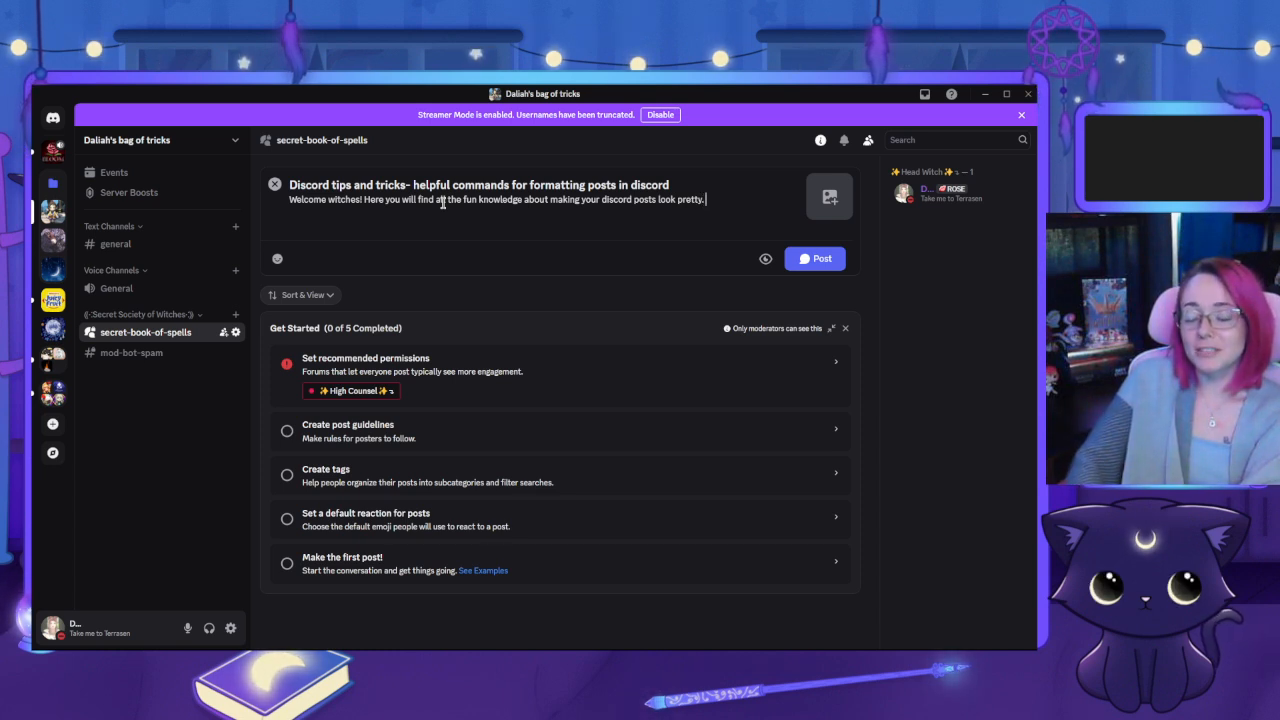
{"action": "type", "text": "<3"}
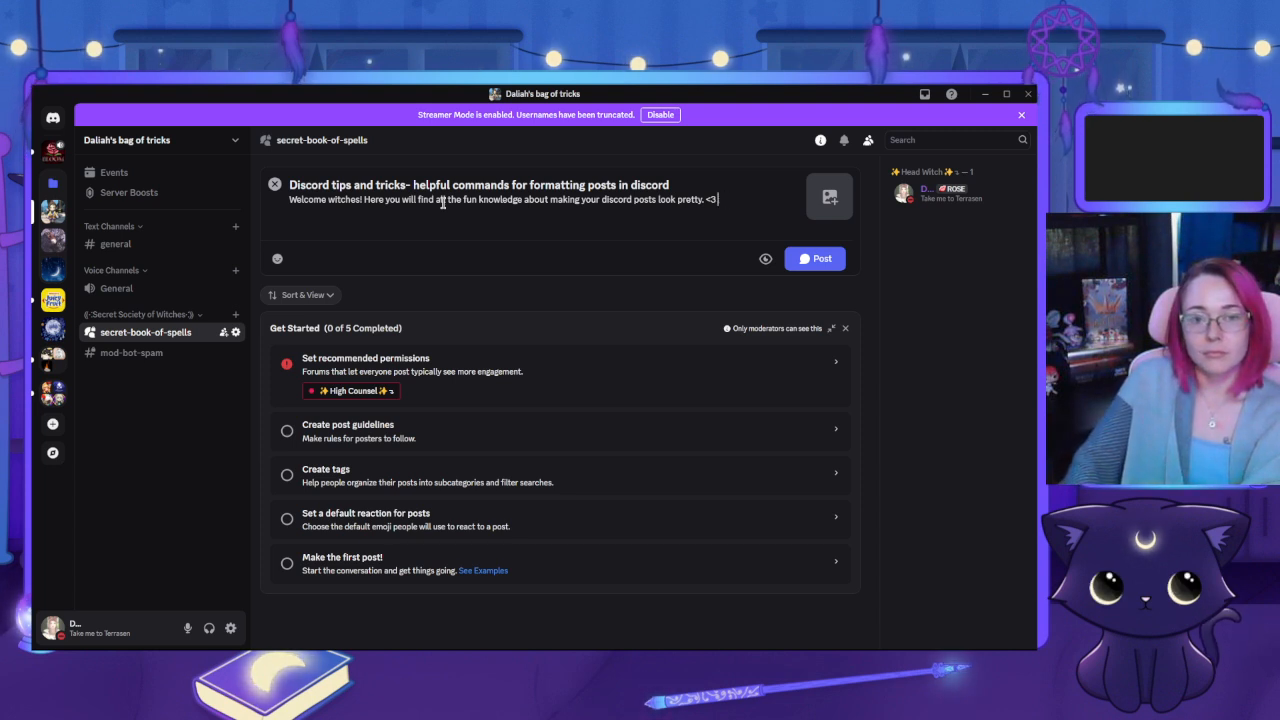
Add "If you have some that are not listed here, feel free and add them!" to the message and publish the post
{"action": "type", "text": " If you have some"}
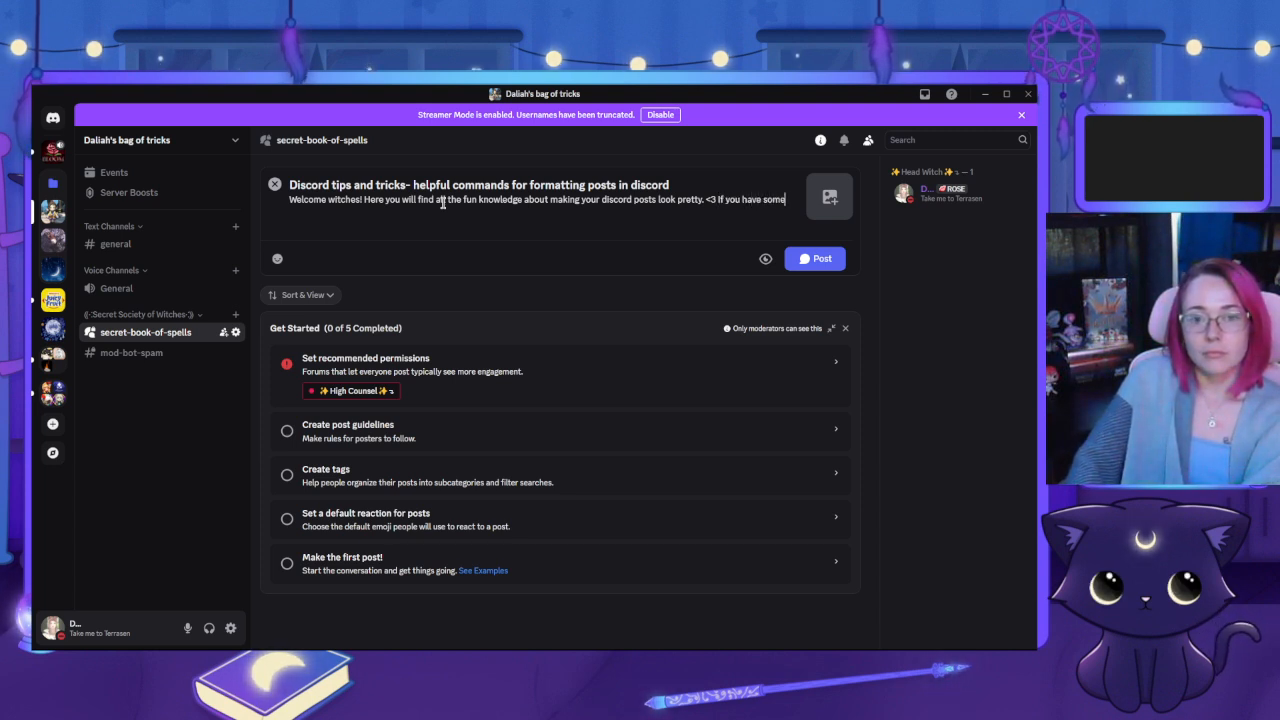
{"action": "type", "text": " that are not liste"}
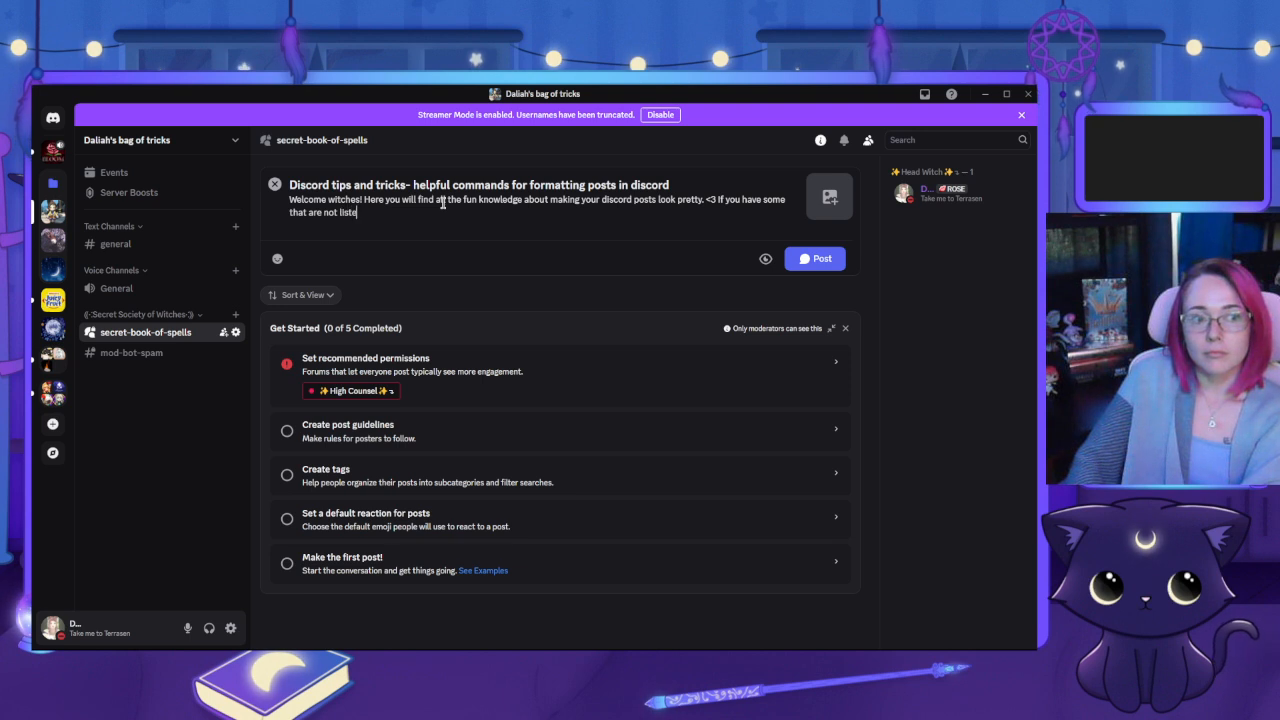
{"action": "type", "text": "d here, feel f"}
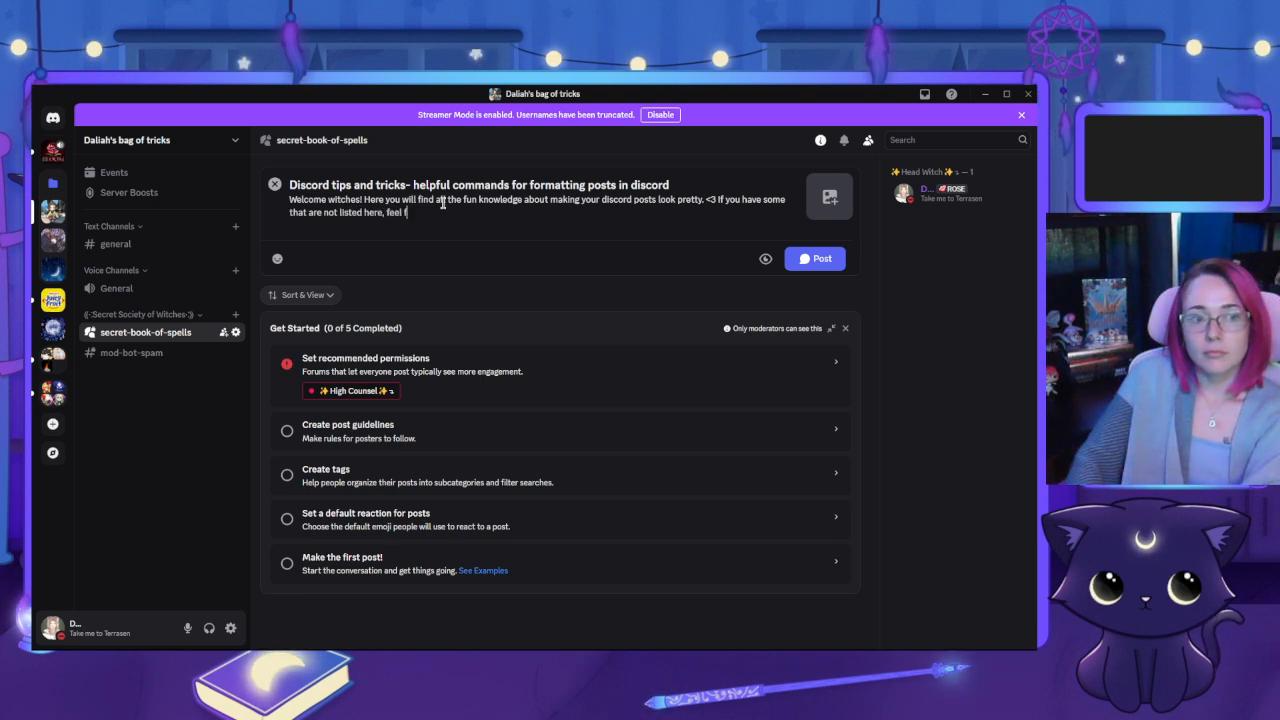
{"action": "type", "text": "ree and add the"}
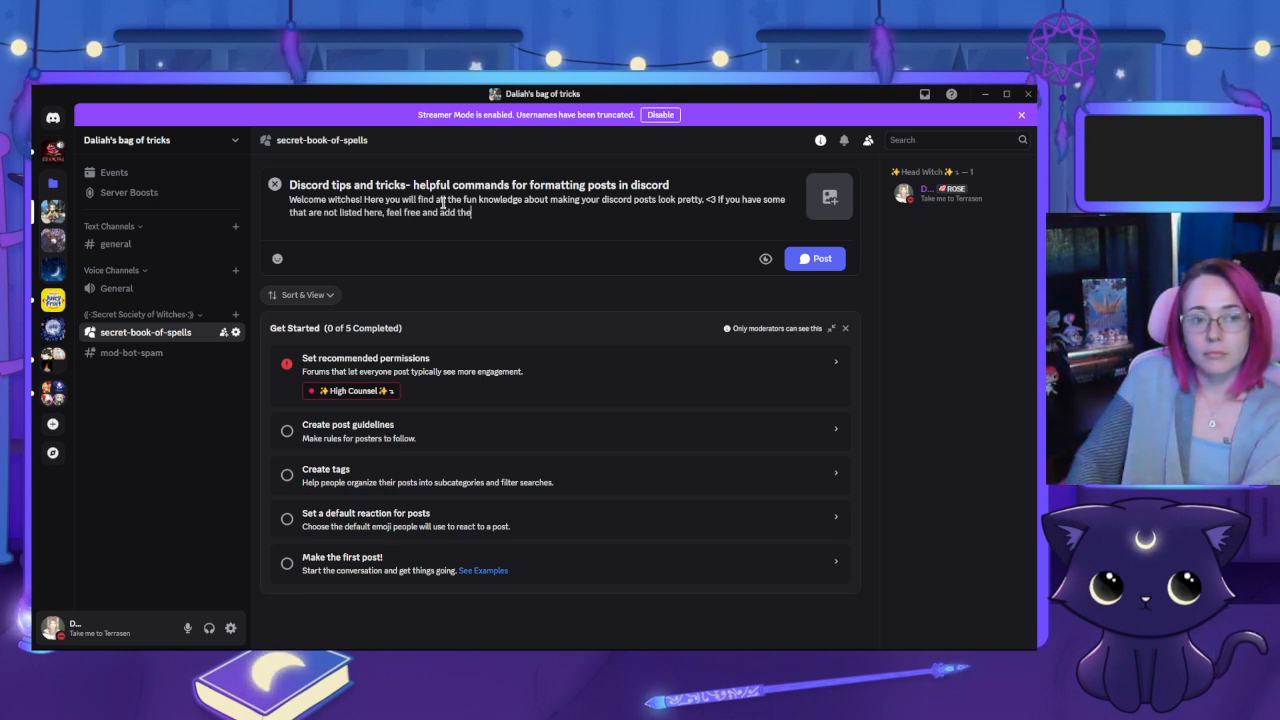
{"action": "type", "text": "m!"}
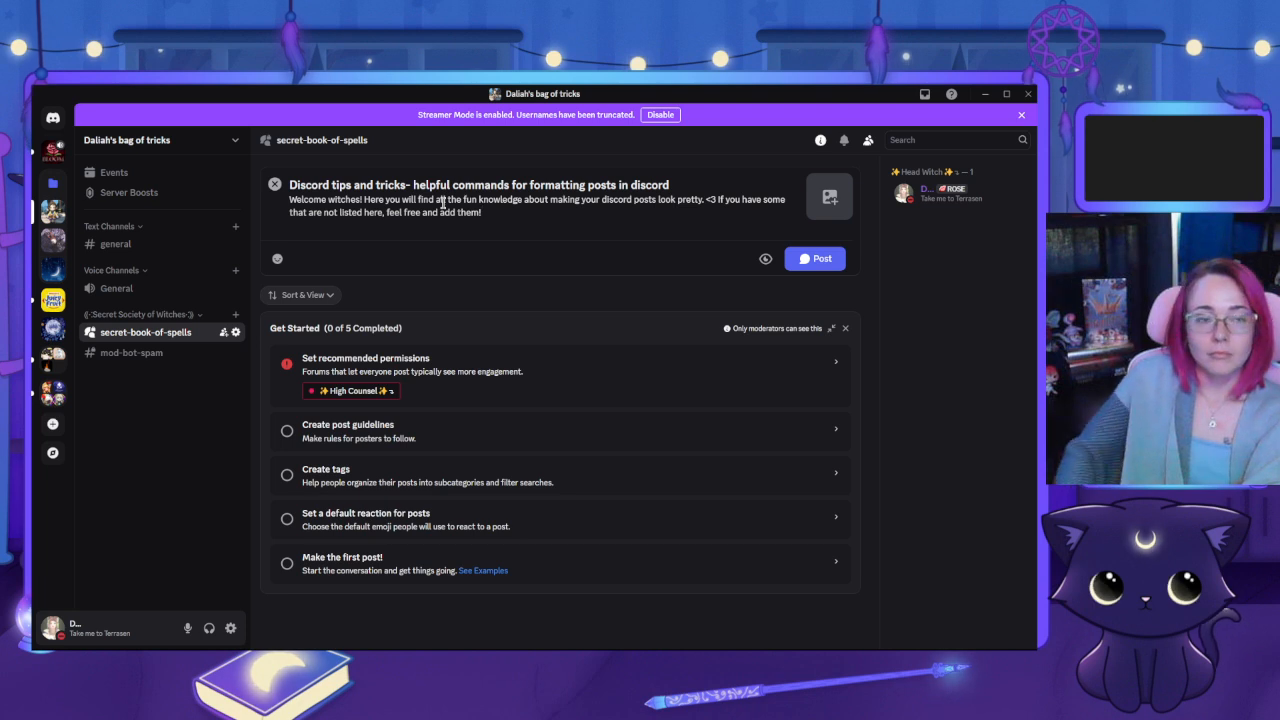
{"action": "left_click", "coordinate": [811, 262]}
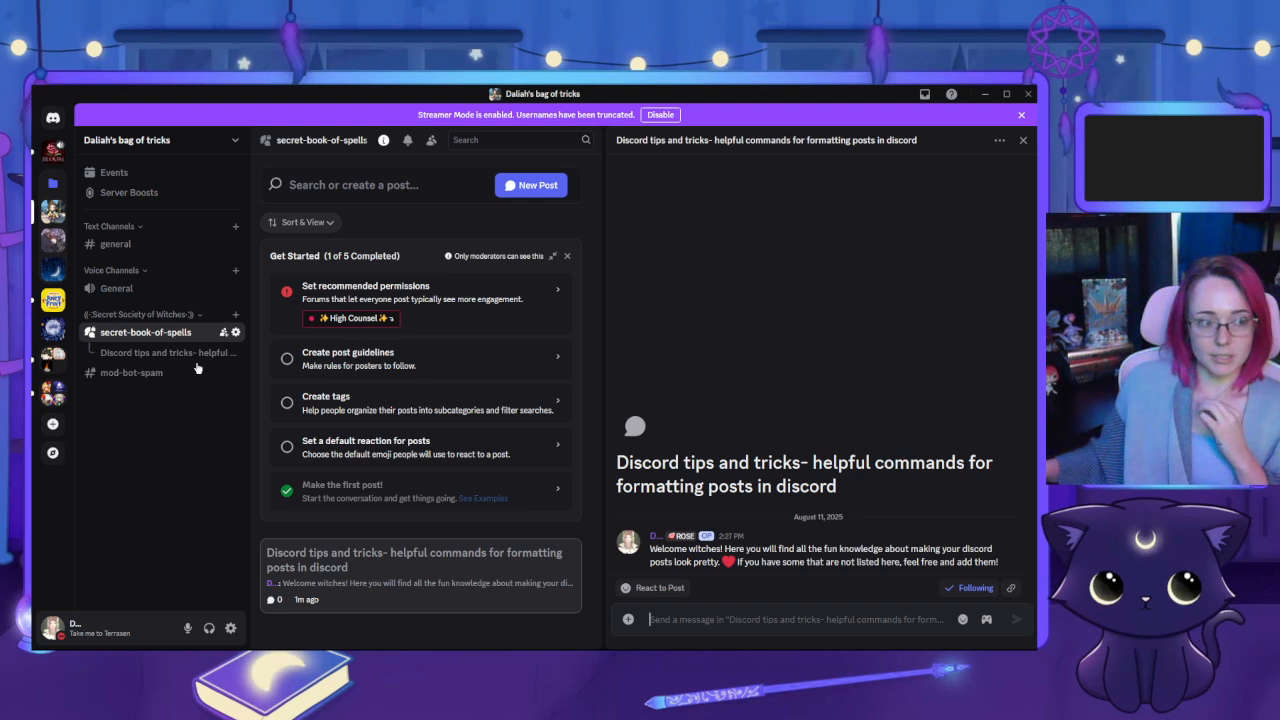
Return to the secret-book-of-spells post list, then collapse and dismiss the forum's Get Started checklist
{"action": "left_click", "coordinate": [143, 335]}
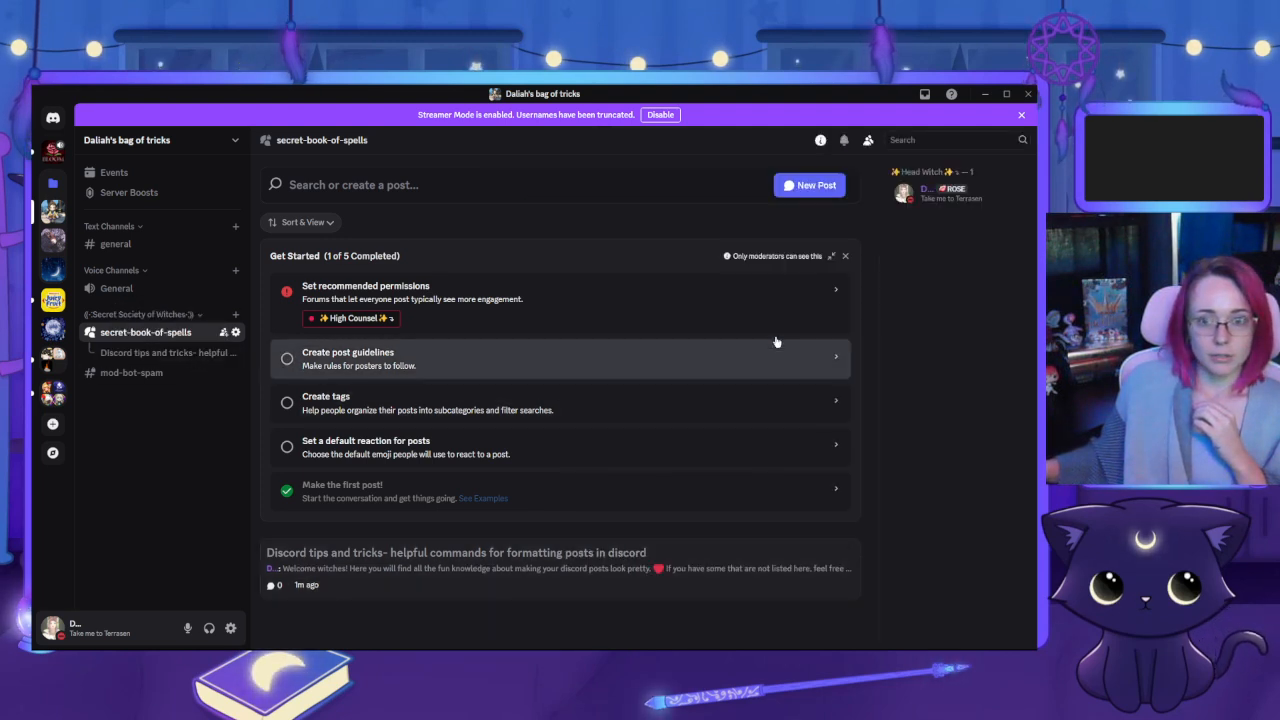
{"action": "left_click", "coordinate": [830, 256]}
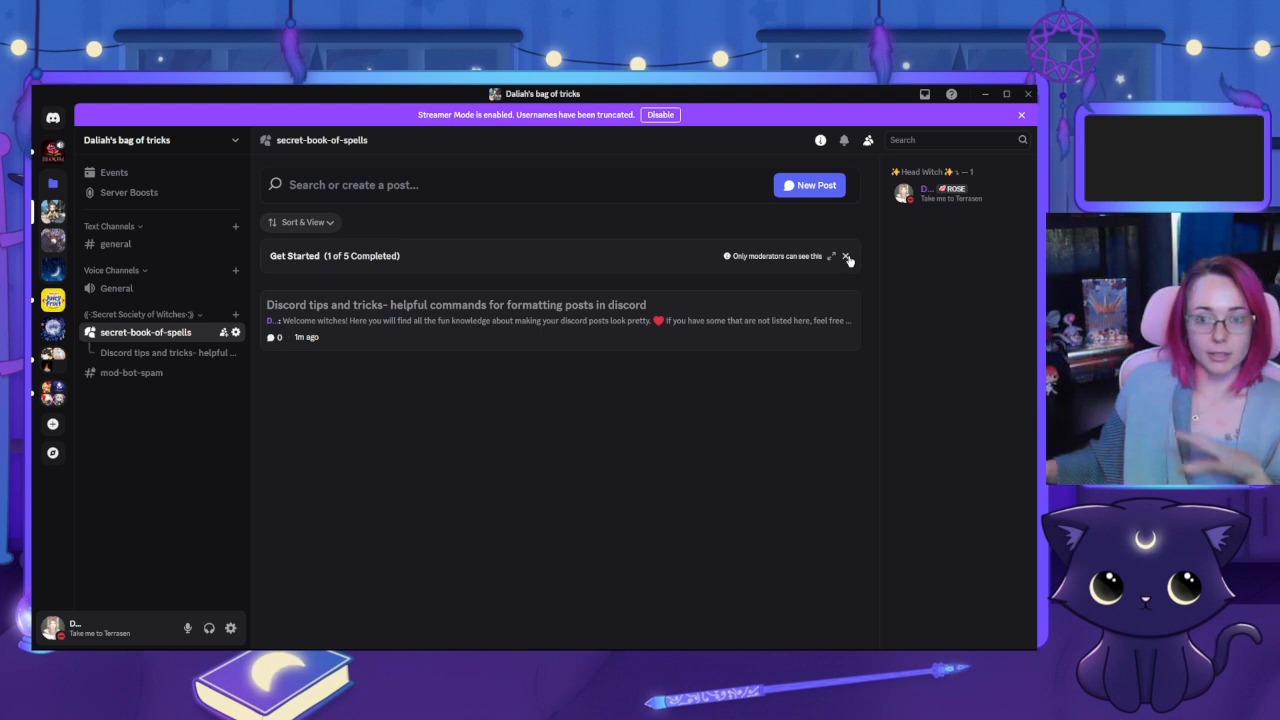
{"action": "left_click", "coordinate": [846, 257]}
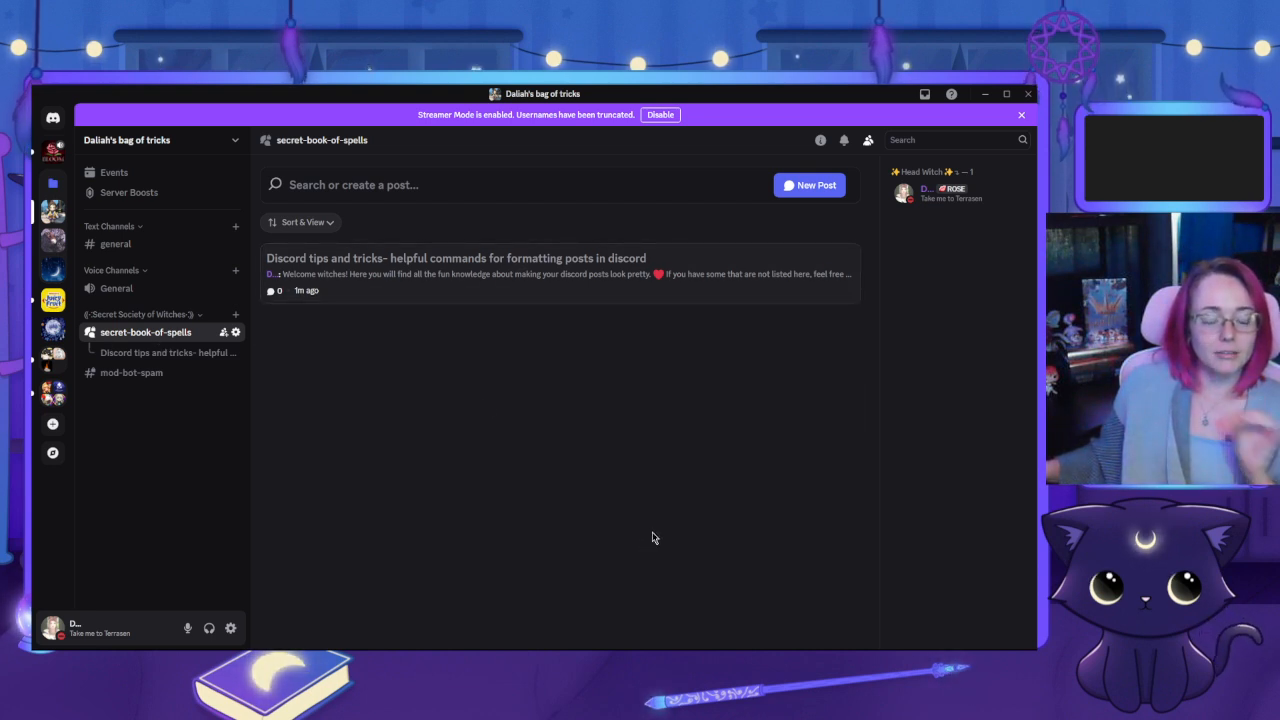
View the mod-bot-spam channel, then examine the announcements, server-rules and get-roles channels in the Obsidian Midnight Lair server
{"action": "left_click", "coordinate": [130, 373]}
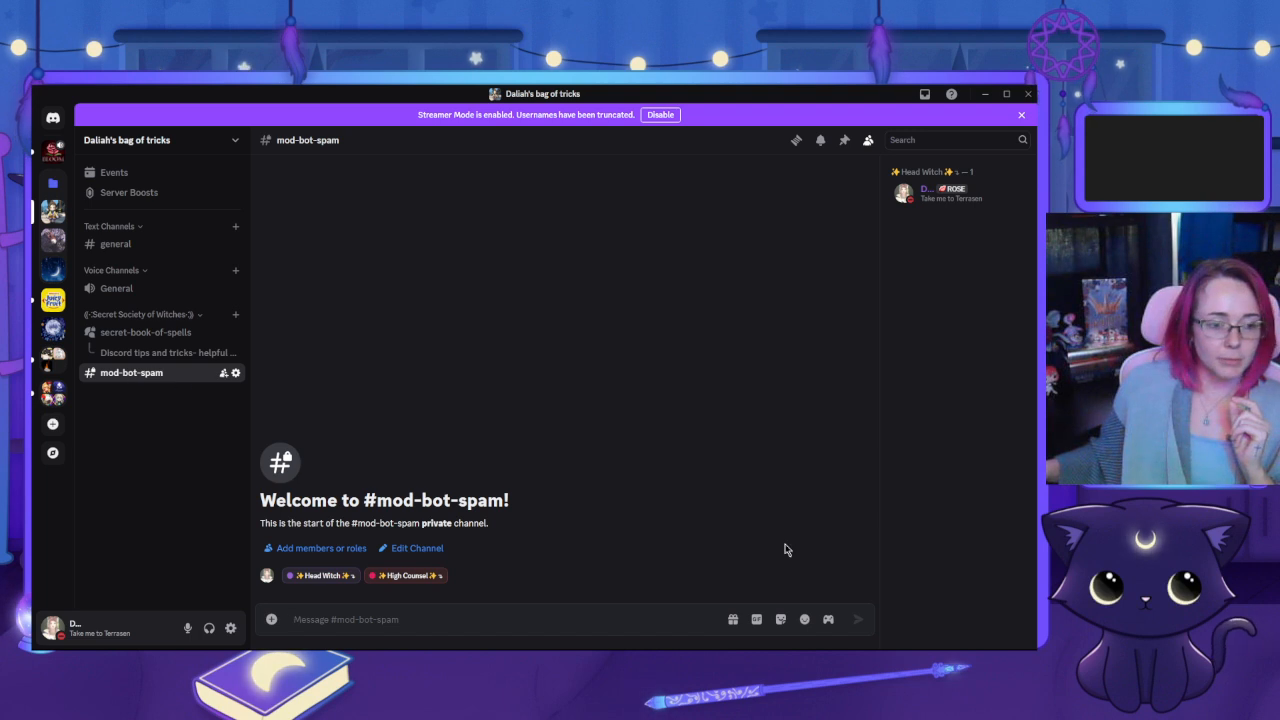
{"action": "left_click", "coordinate": [53, 240]}
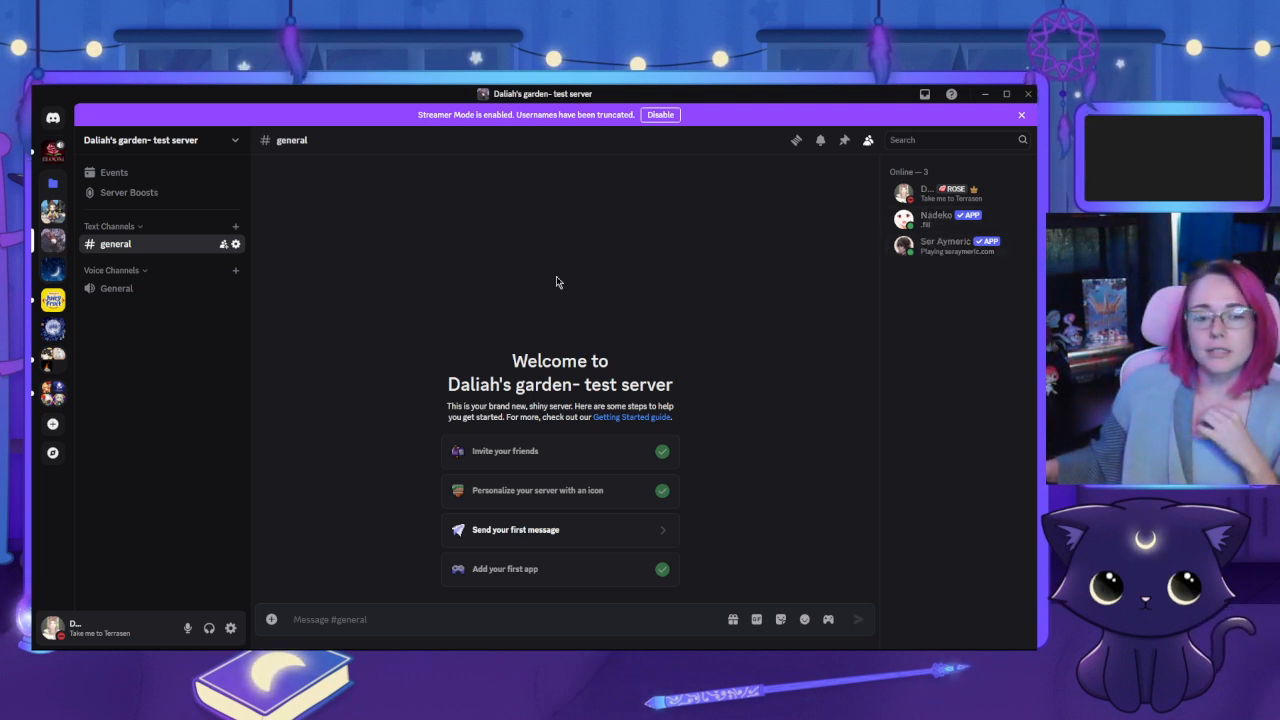
{"action": "left_click", "coordinate": [53, 270]}
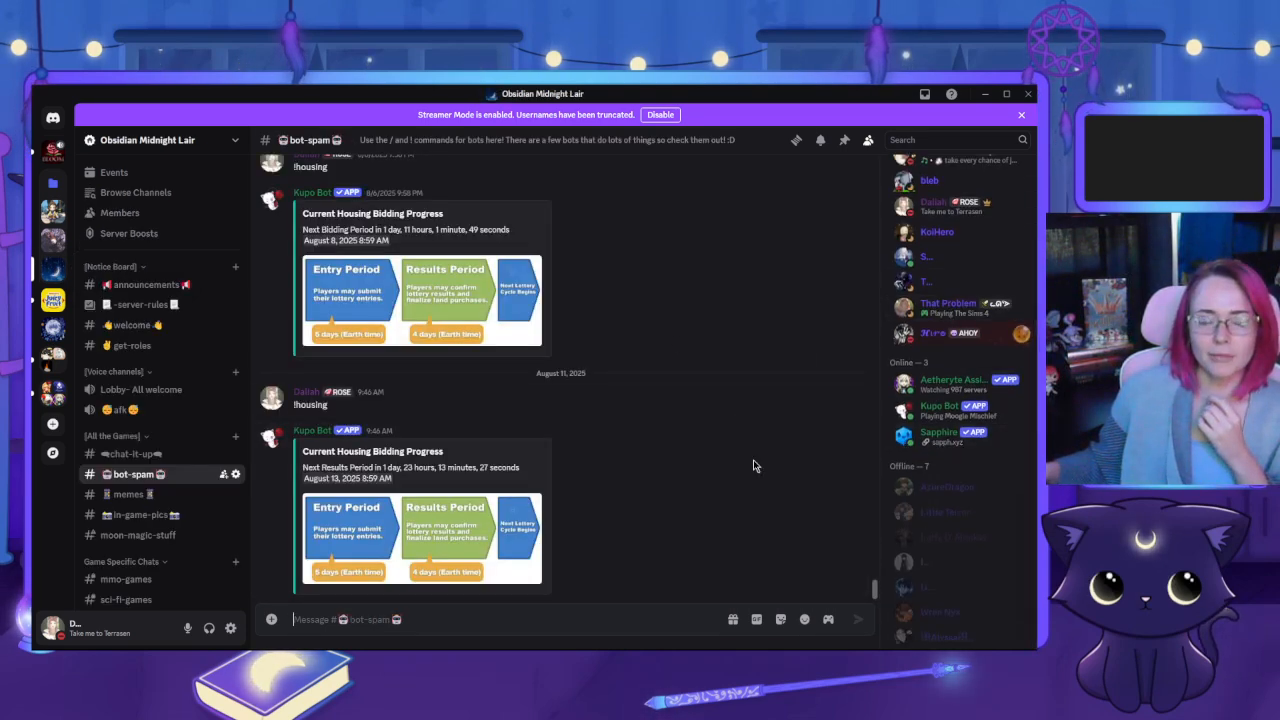
{"action": "left_click", "coordinate": [140, 284]}
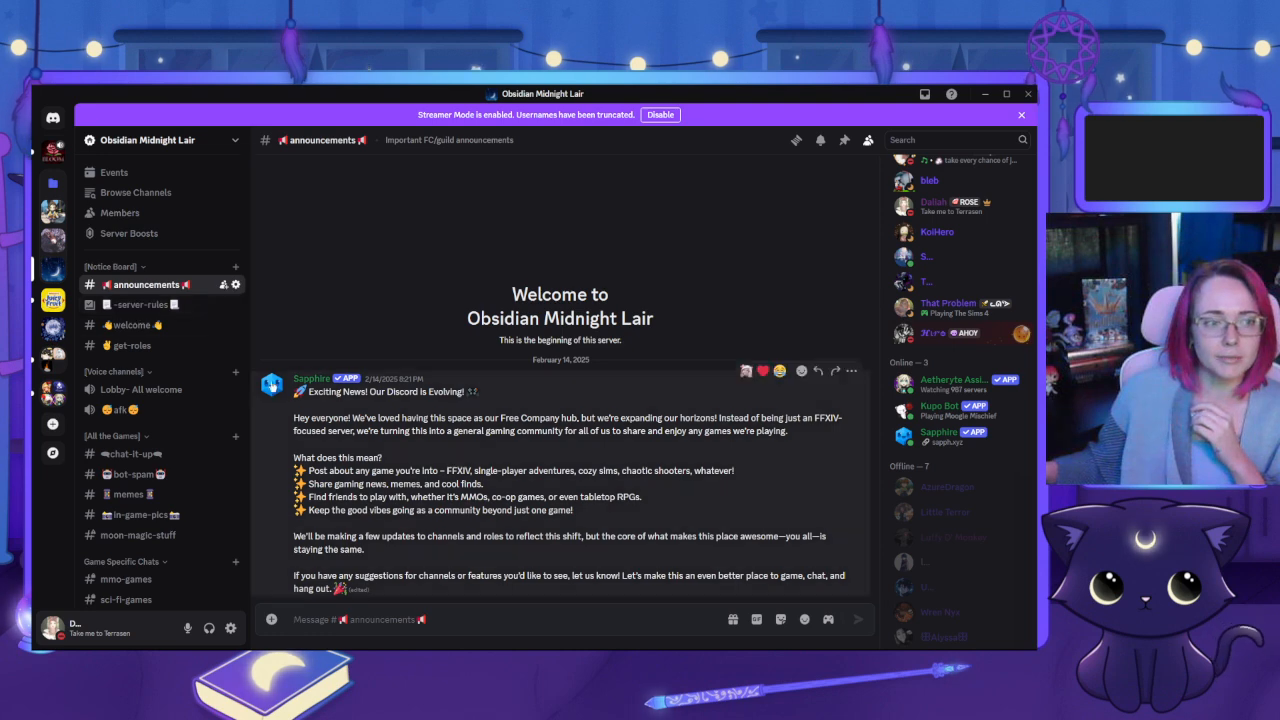
{"action": "left_click", "coordinate": [140, 304]}
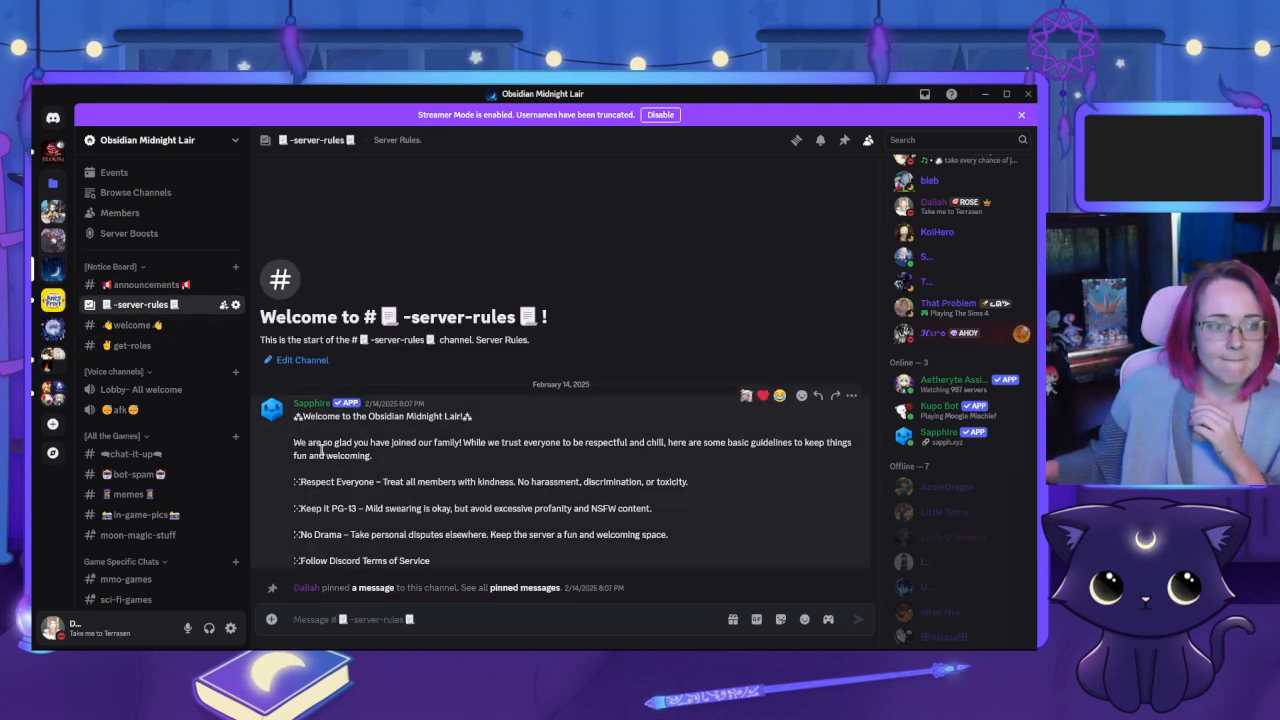
{"action": "left_click", "coordinate": [130, 345]}
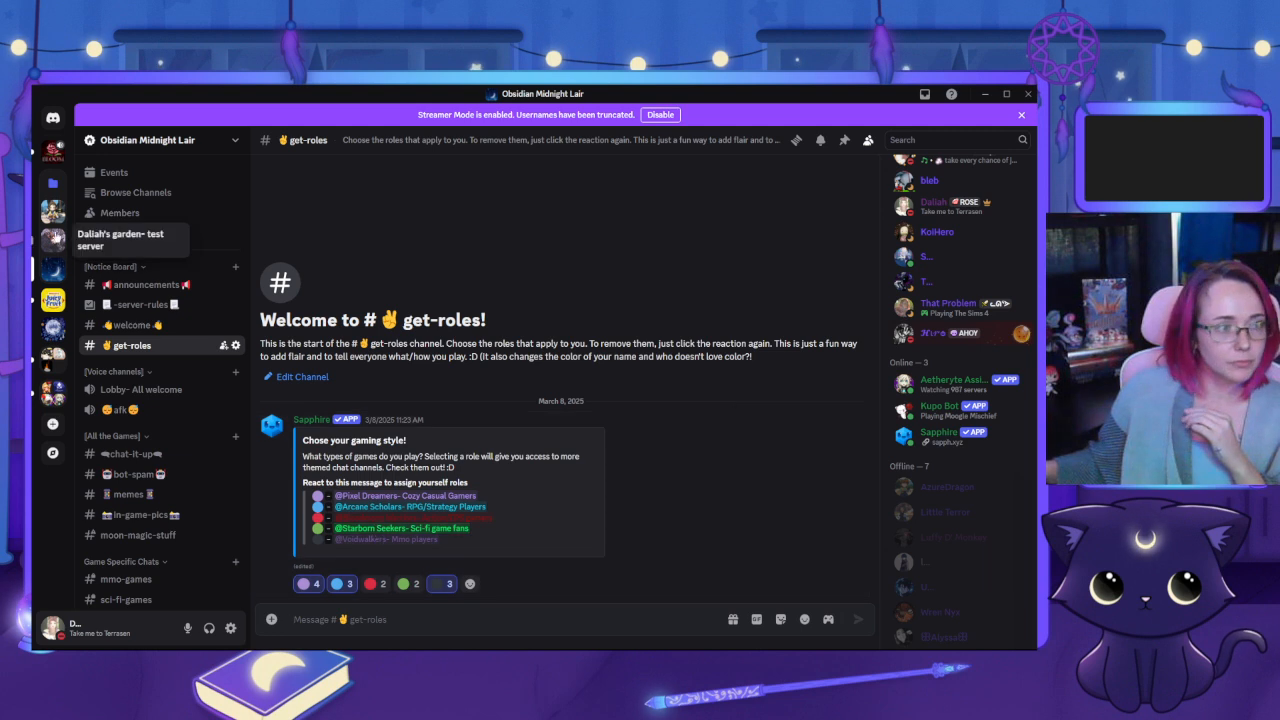
{"action": "left_click", "coordinate": [58, 213]}
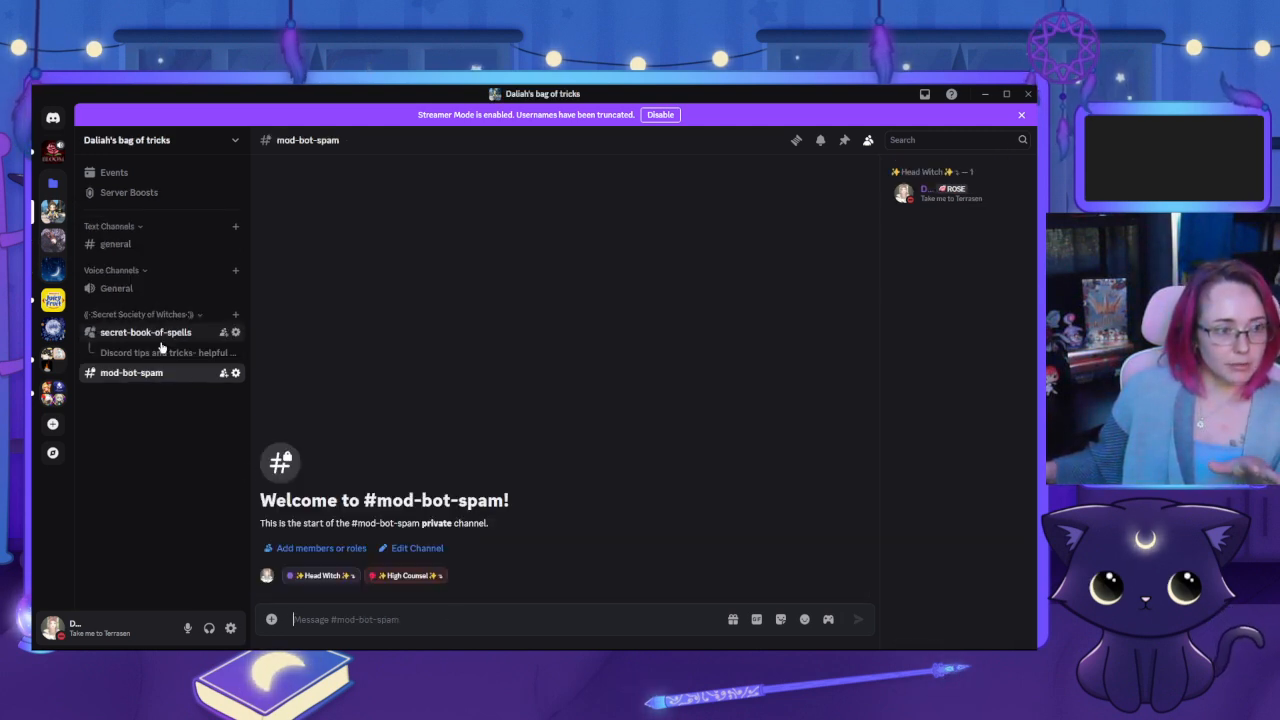
{"action": "right_click", "coordinate": [173, 314]}
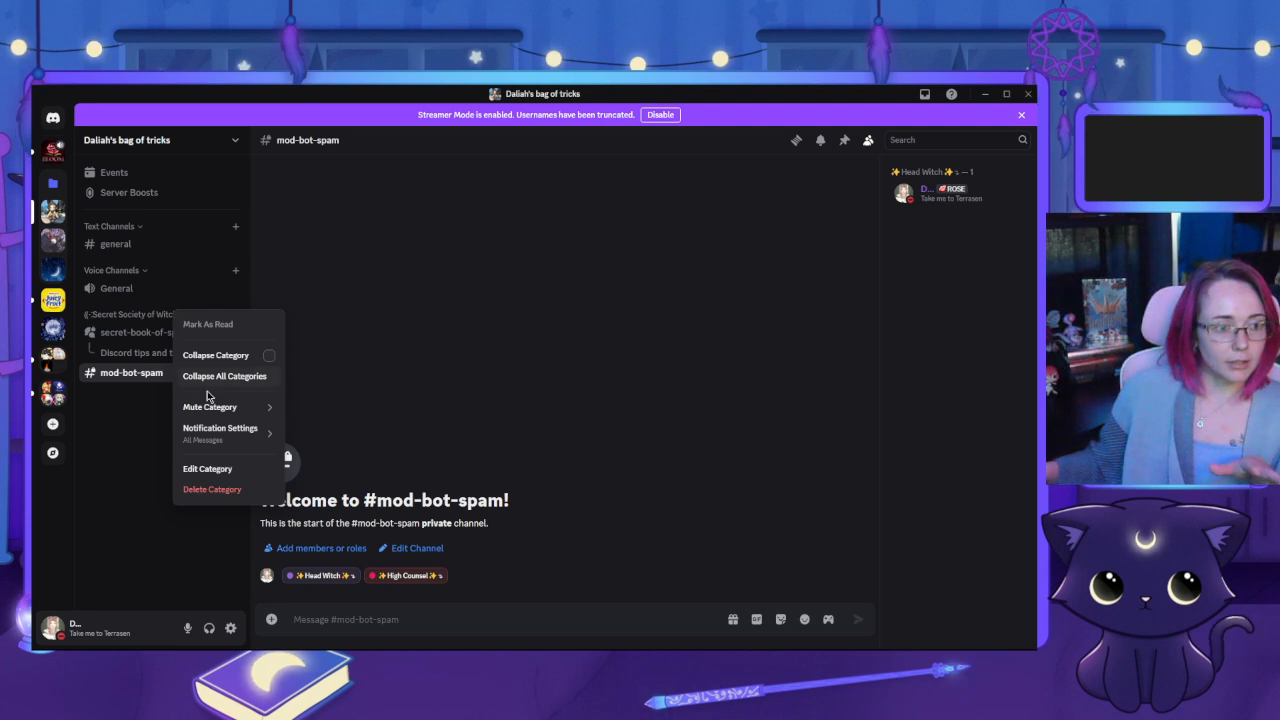
{"action": "left_click", "coordinate": [236, 472]}
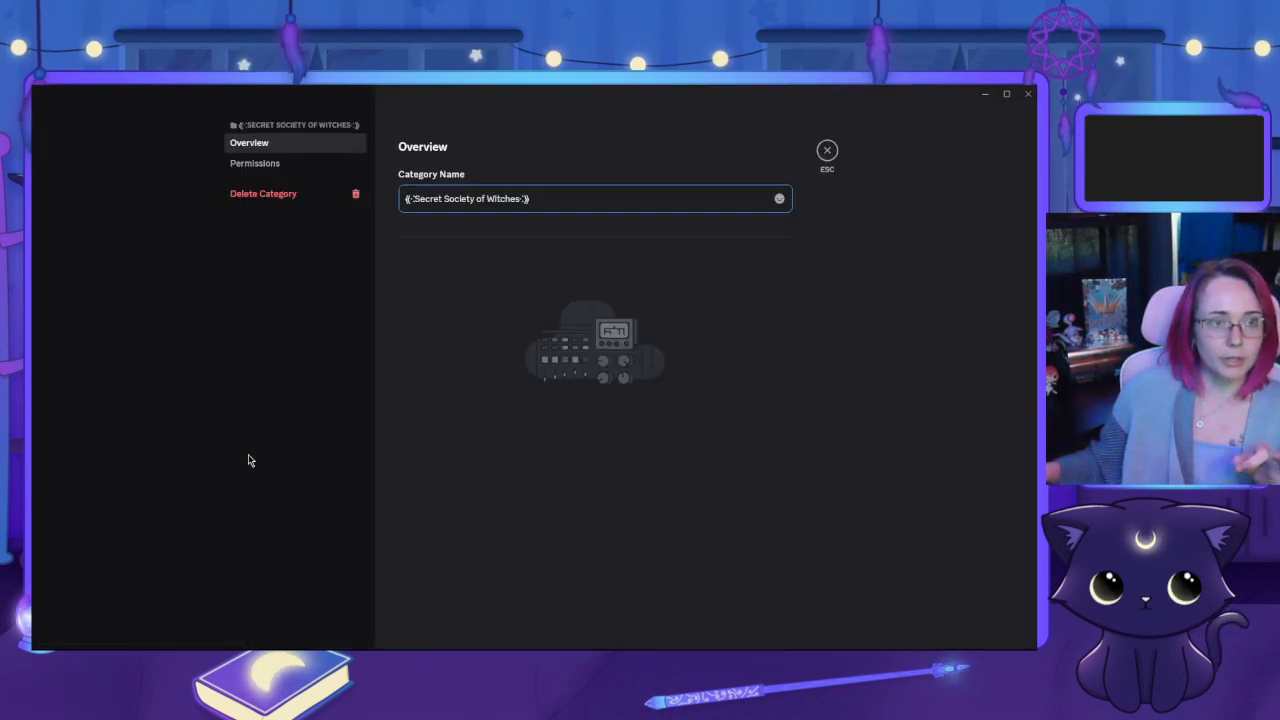
{"action": "left_click", "coordinate": [255, 164]}
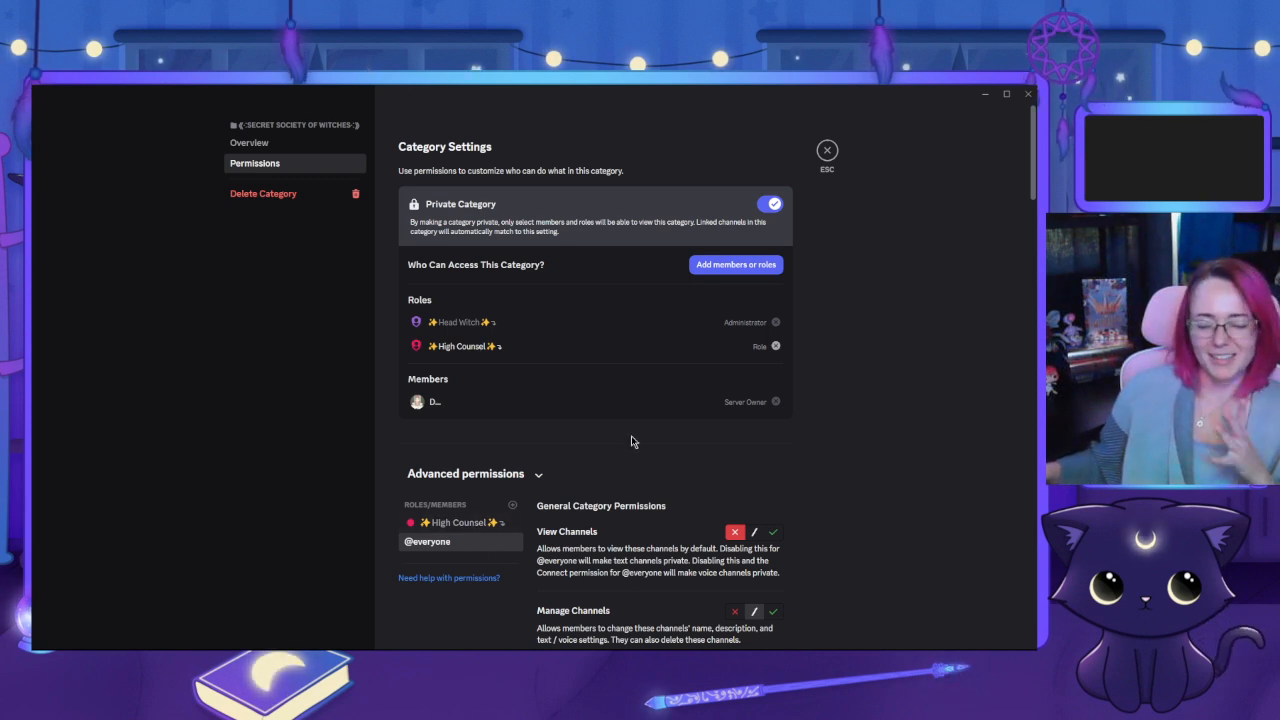
{"action": "scroll", "coordinate": [651, 436], "scroll_direction": "down", "scroll_amount": 2}
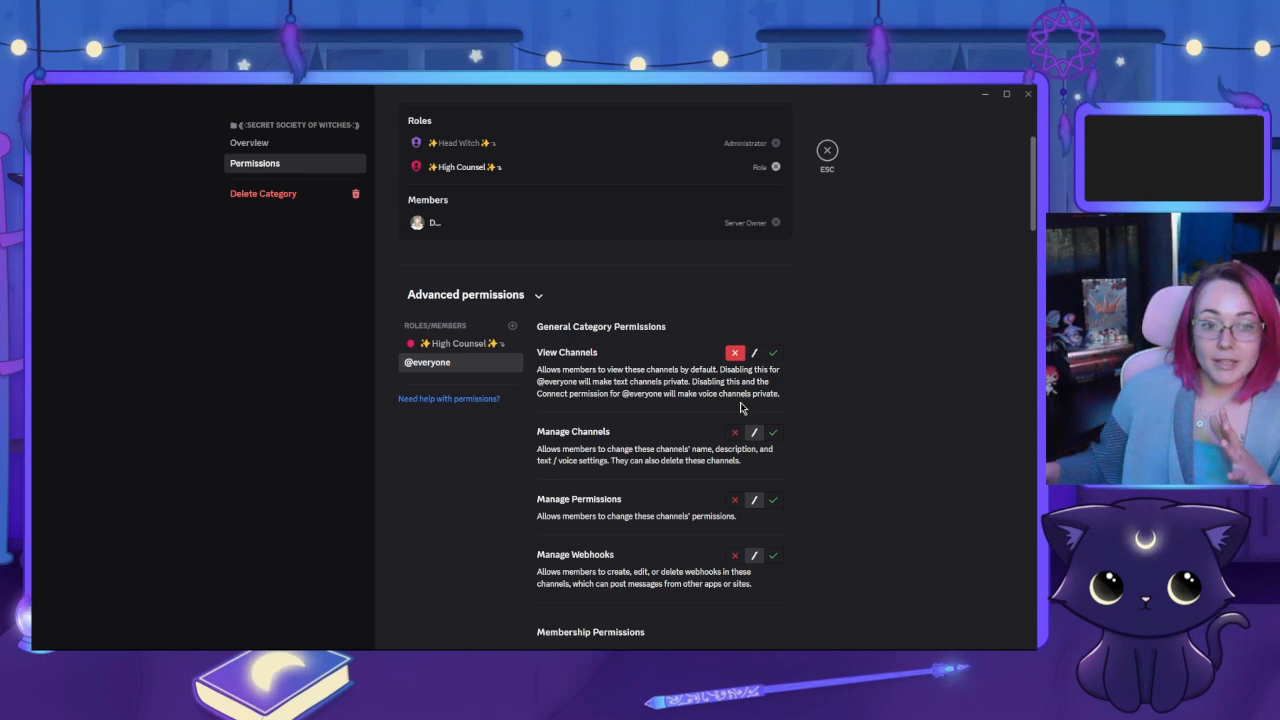
{"action": "scroll", "coordinate": [682, 358], "scroll_direction": "down", "scroll_amount": 20}
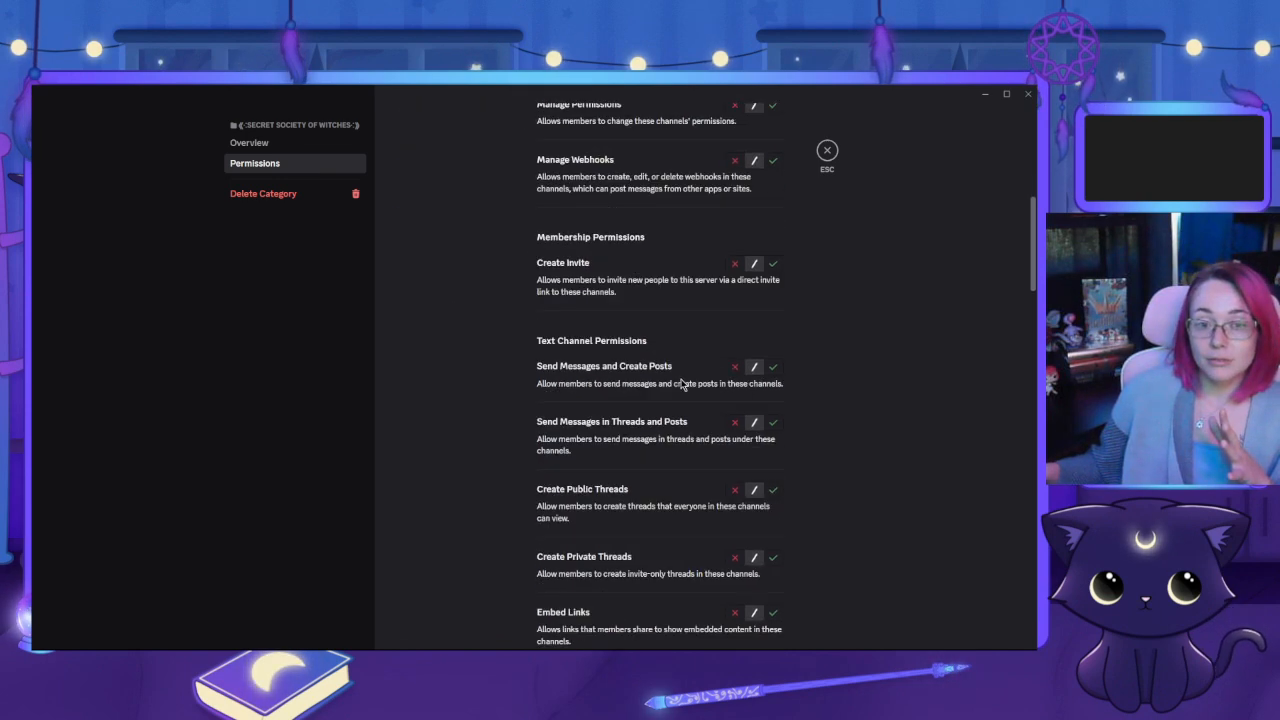
{"action": "scroll", "coordinate": [640, 410], "scroll_direction": "up", "scroll_amount": 6}
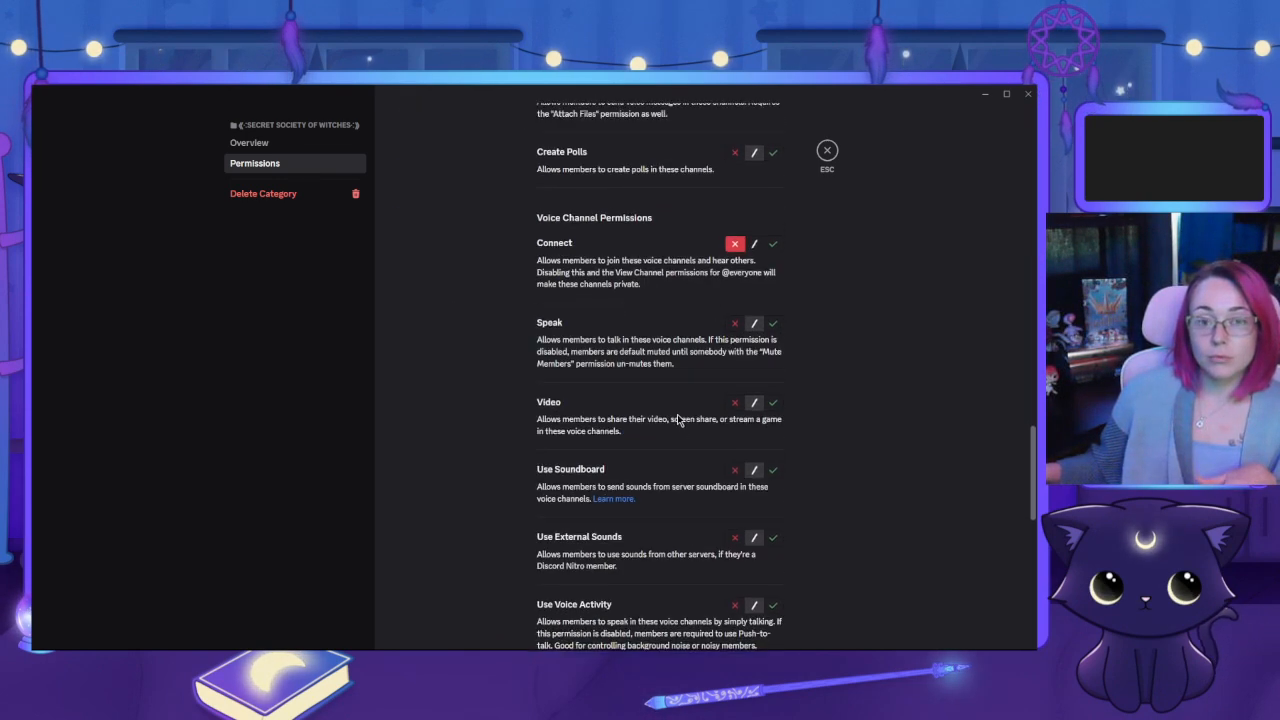
{"action": "scroll", "coordinate": [730, 413], "scroll_direction": "down", "scroll_amount": 10}
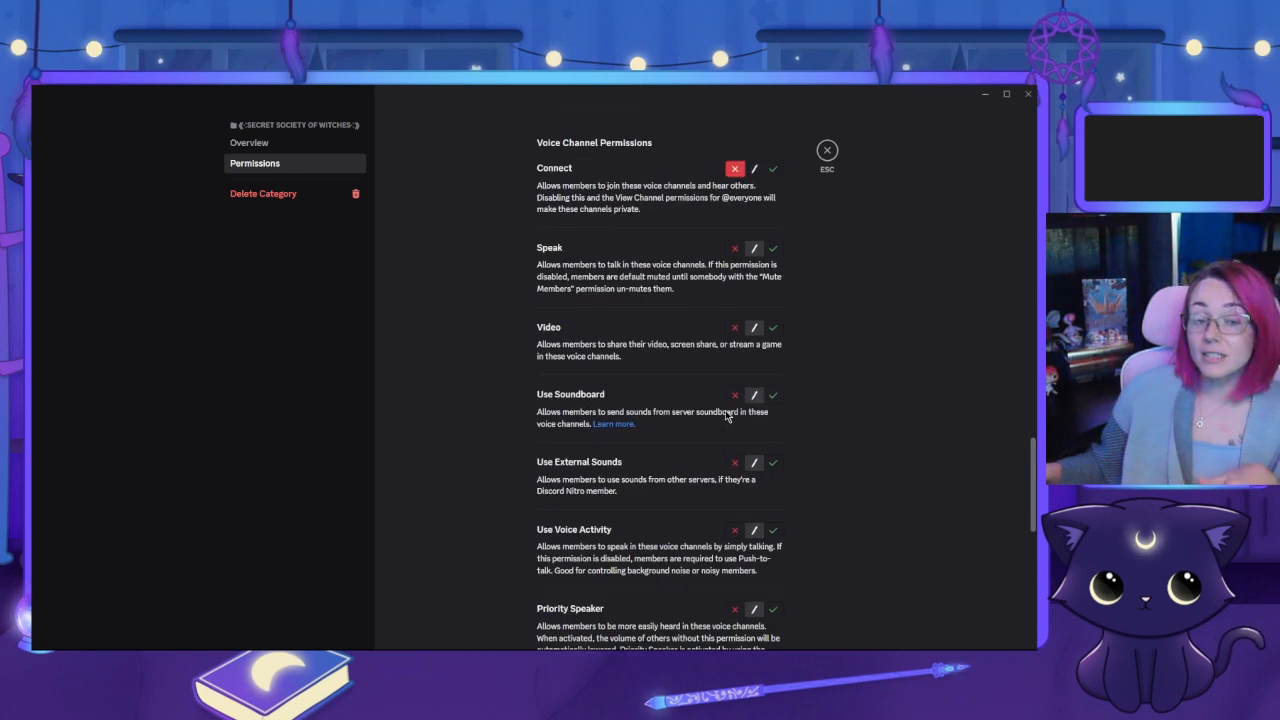
{"action": "scroll", "coordinate": [727, 456], "scroll_direction": "up", "scroll_amount": 20}
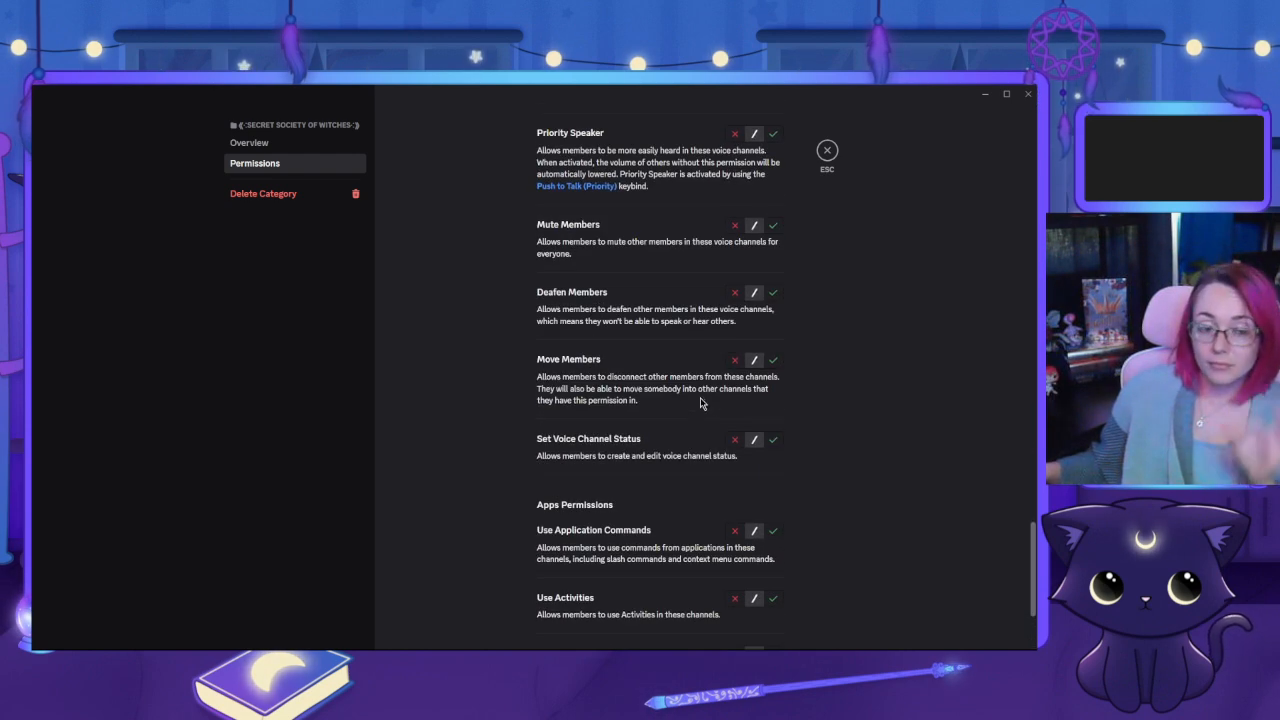
{"action": "scroll", "coordinate": [698, 401], "scroll_direction": "up", "scroll_amount": 8}
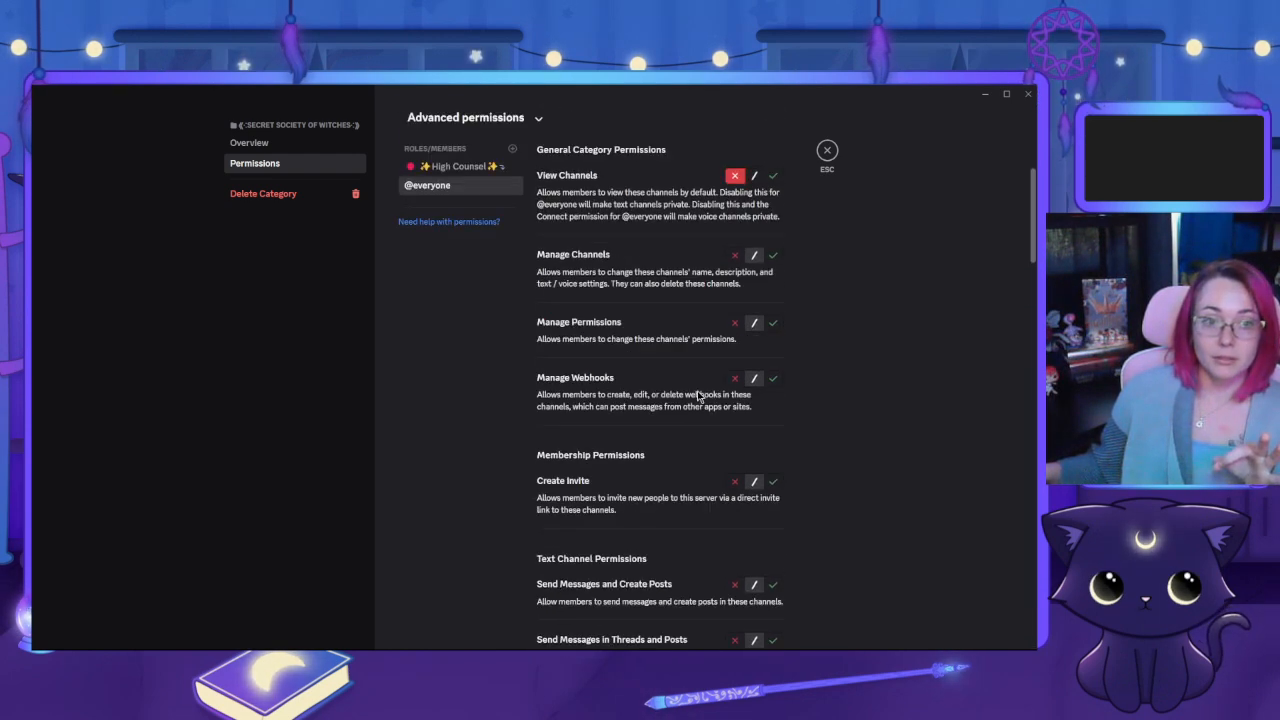
Allow the High Counsel role Send Messages and Create Posts, Send Messages in Threads and Posts, and Create Private Threads in this category
{"action": "left_click", "coordinate": [444, 408]}
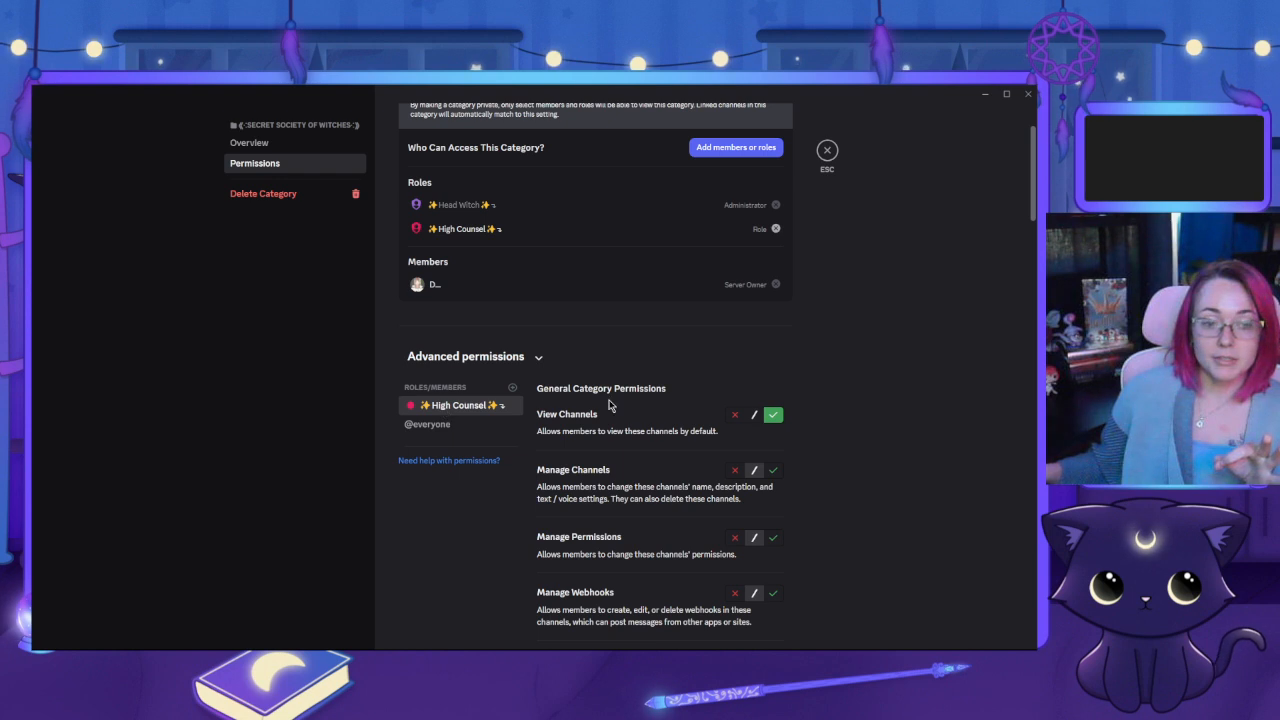
{"action": "scroll", "coordinate": [613, 404], "scroll_direction": "down", "scroll_amount": 2}
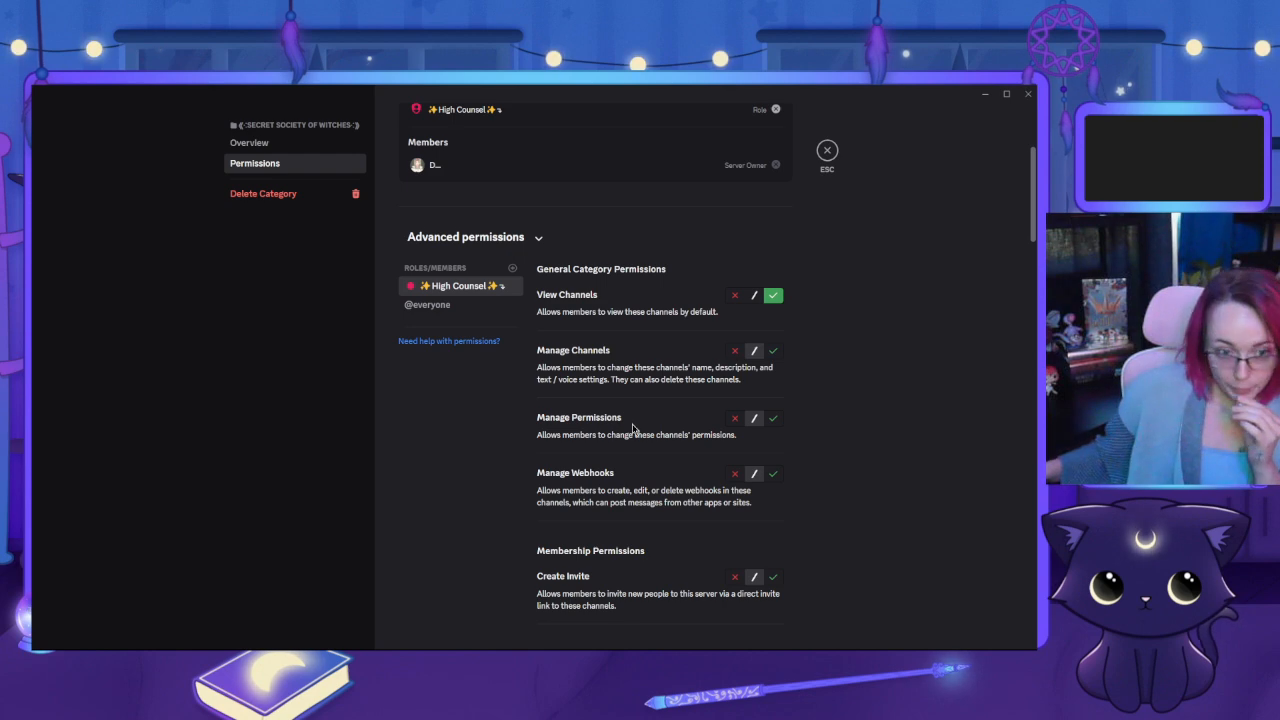
{"action": "scroll", "coordinate": [664, 437], "scroll_direction": "down", "scroll_amount": 3}
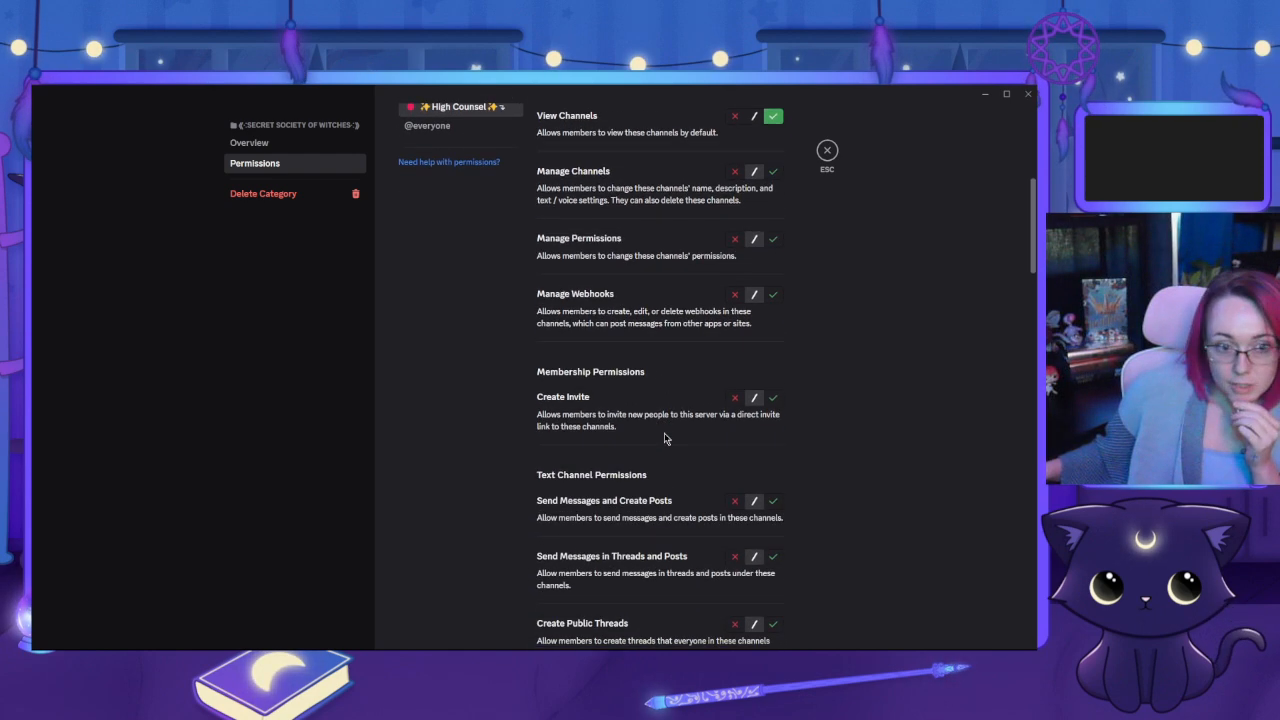
{"action": "scroll", "coordinate": [664, 437], "scroll_direction": "down", "scroll_amount": 2}
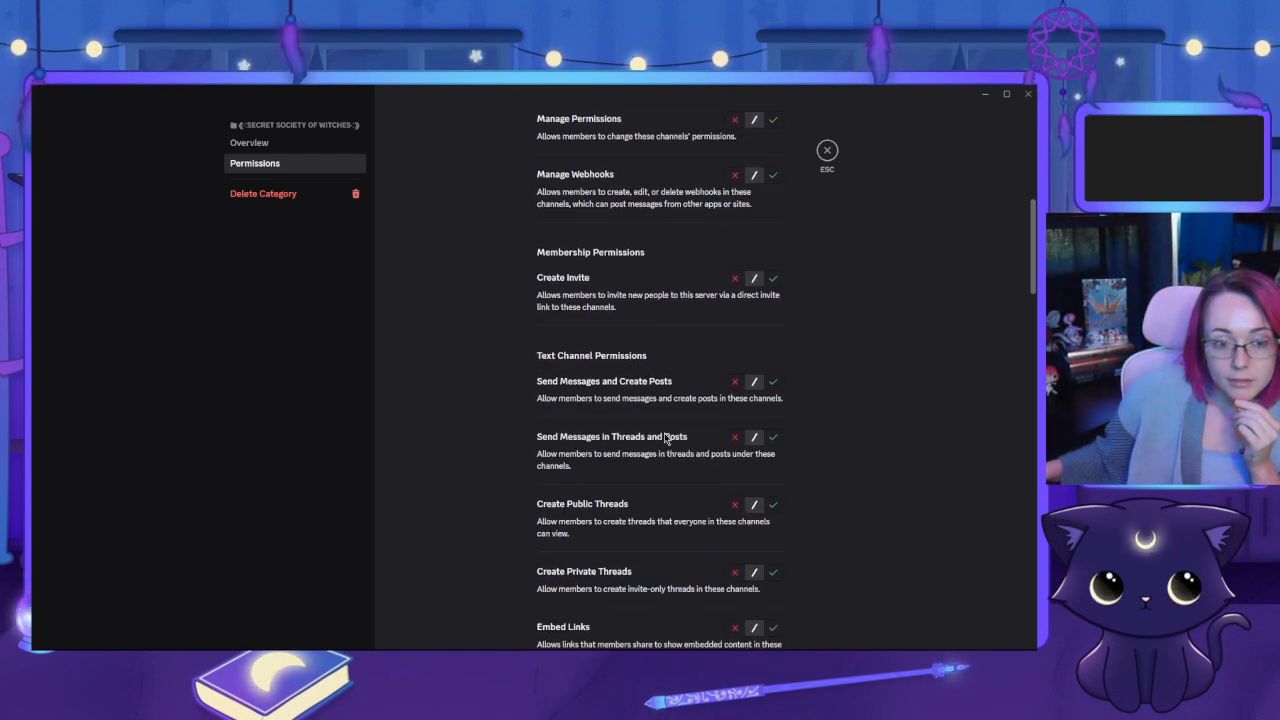
{"action": "left_click", "coordinate": [776, 385]}
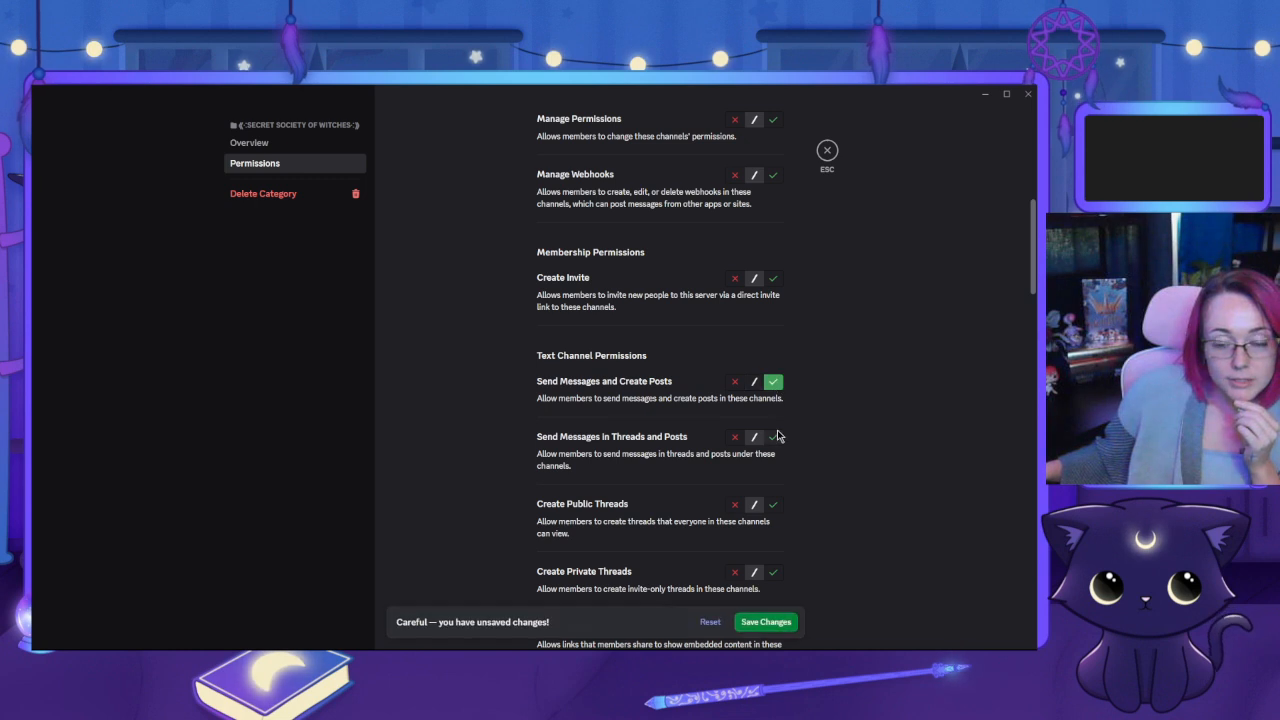
{"action": "left_click", "coordinate": [776, 438]}
{"action": "scroll", "coordinate": [623, 426], "scroll_direction": "down", "scroll_amount": 2}
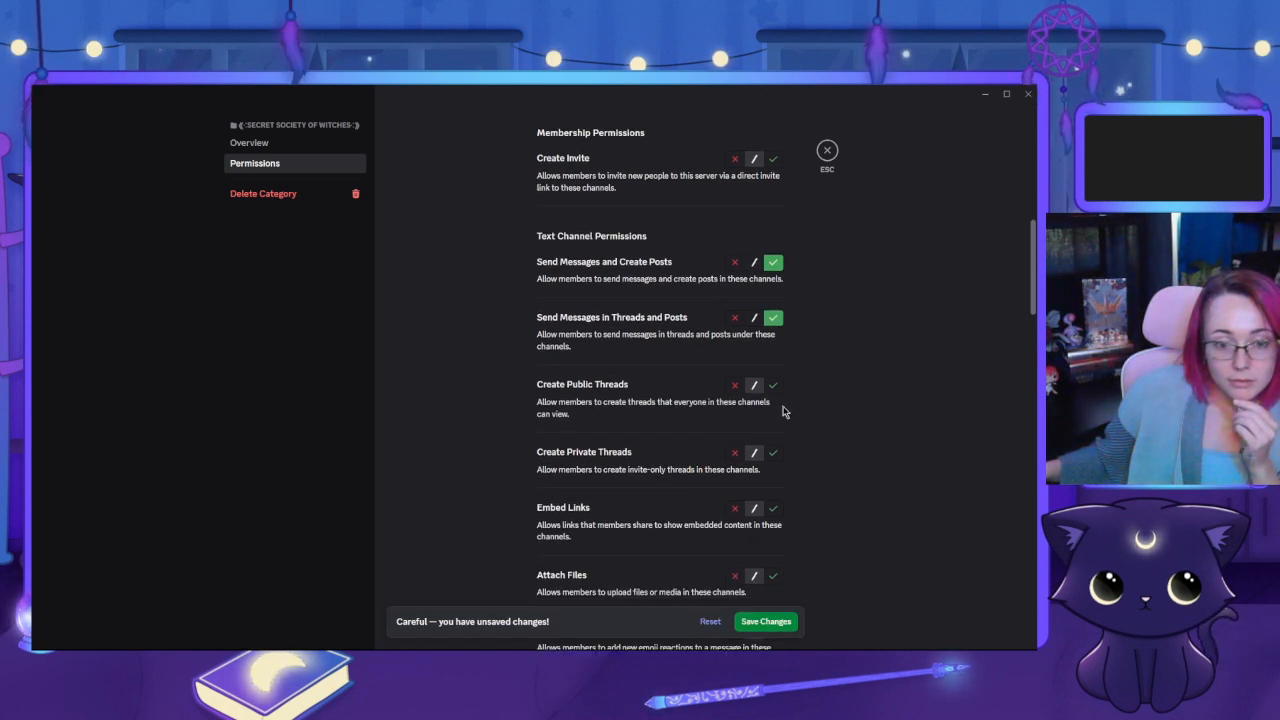
{"action": "left_click", "coordinate": [774, 453]}
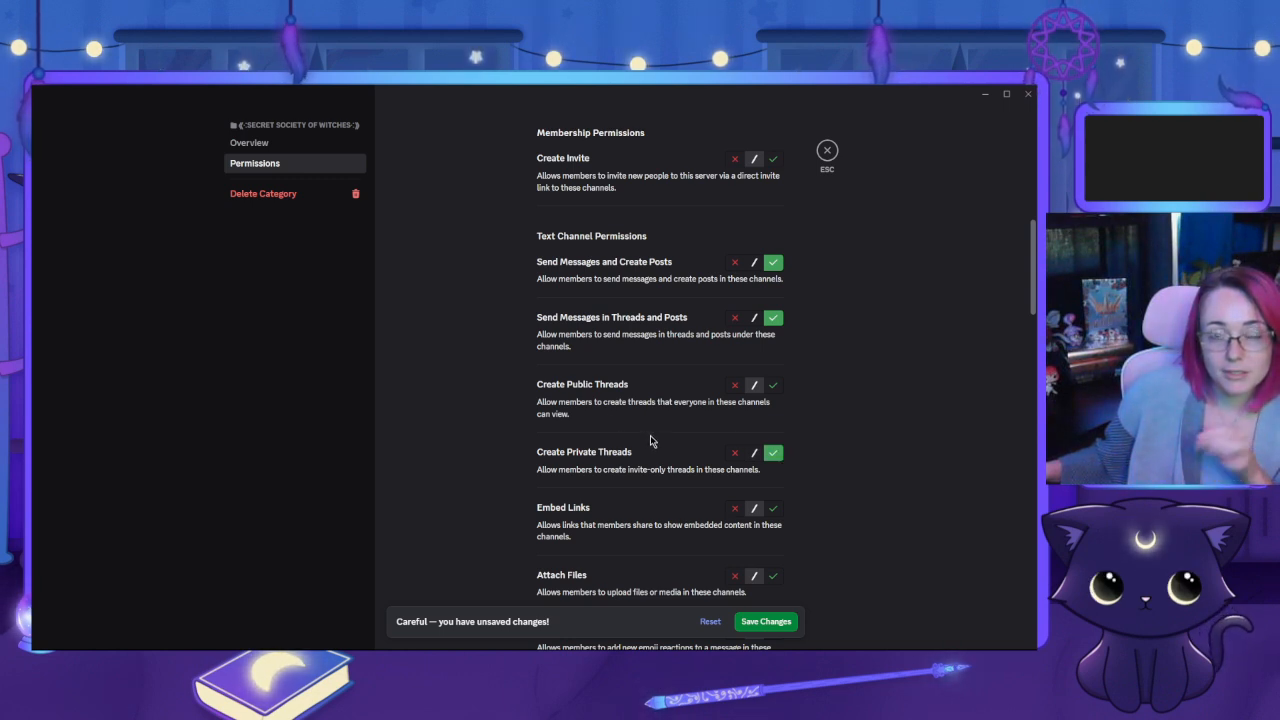
Allow the High Counsel role to embed links, attach files and add reactions in the category's channels
{"action": "scroll", "coordinate": [697, 514], "scroll_direction": "down", "scroll_amount": 5}
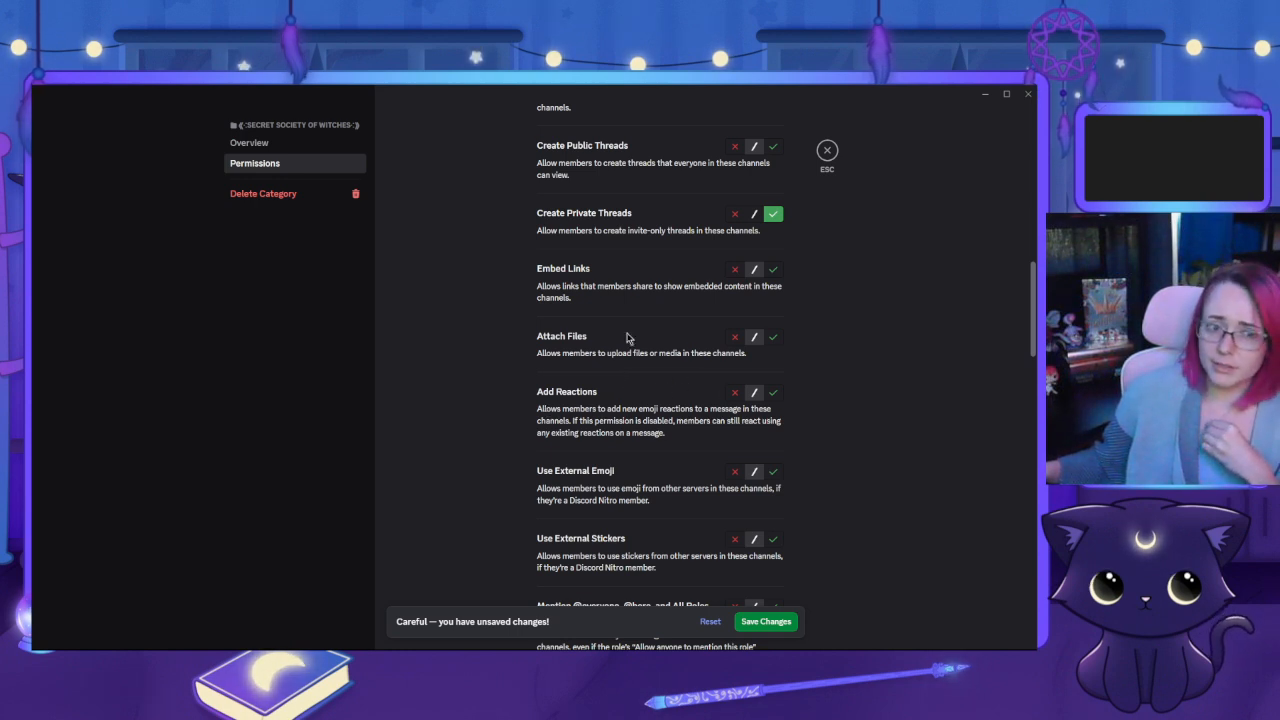
{"action": "left_click", "coordinate": [773, 396]}
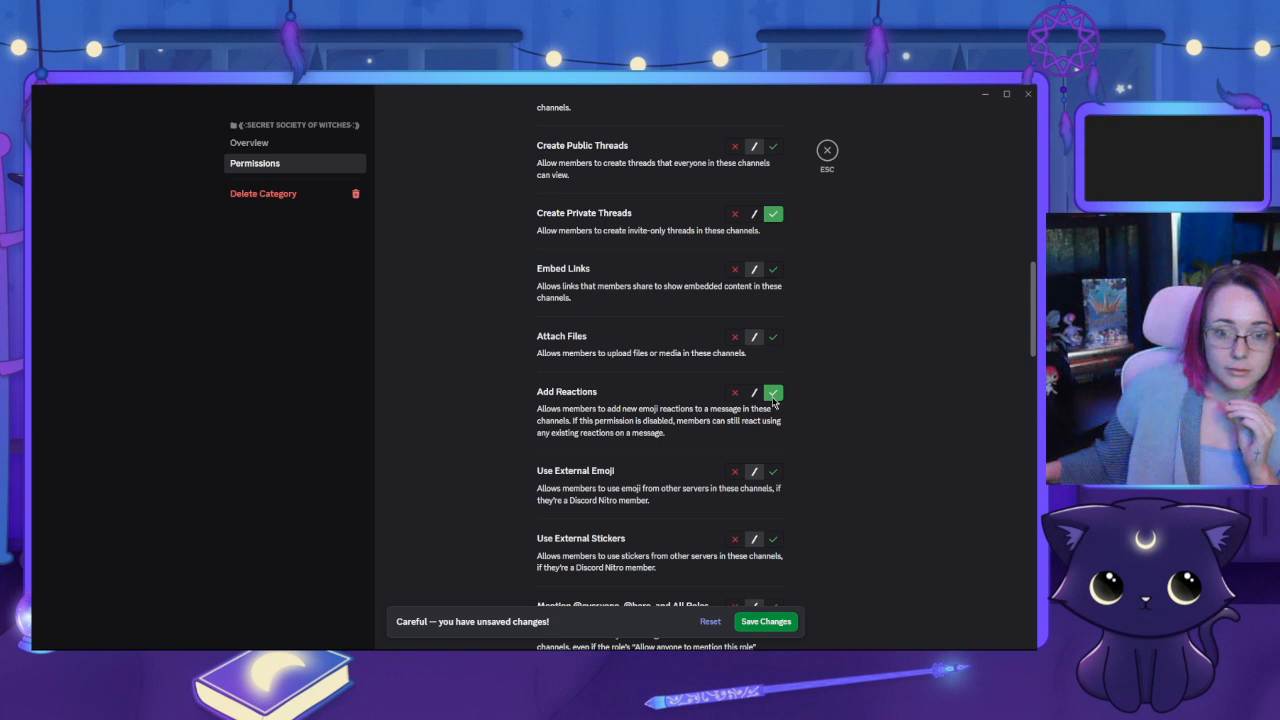
{"action": "left_click", "coordinate": [774, 340]}
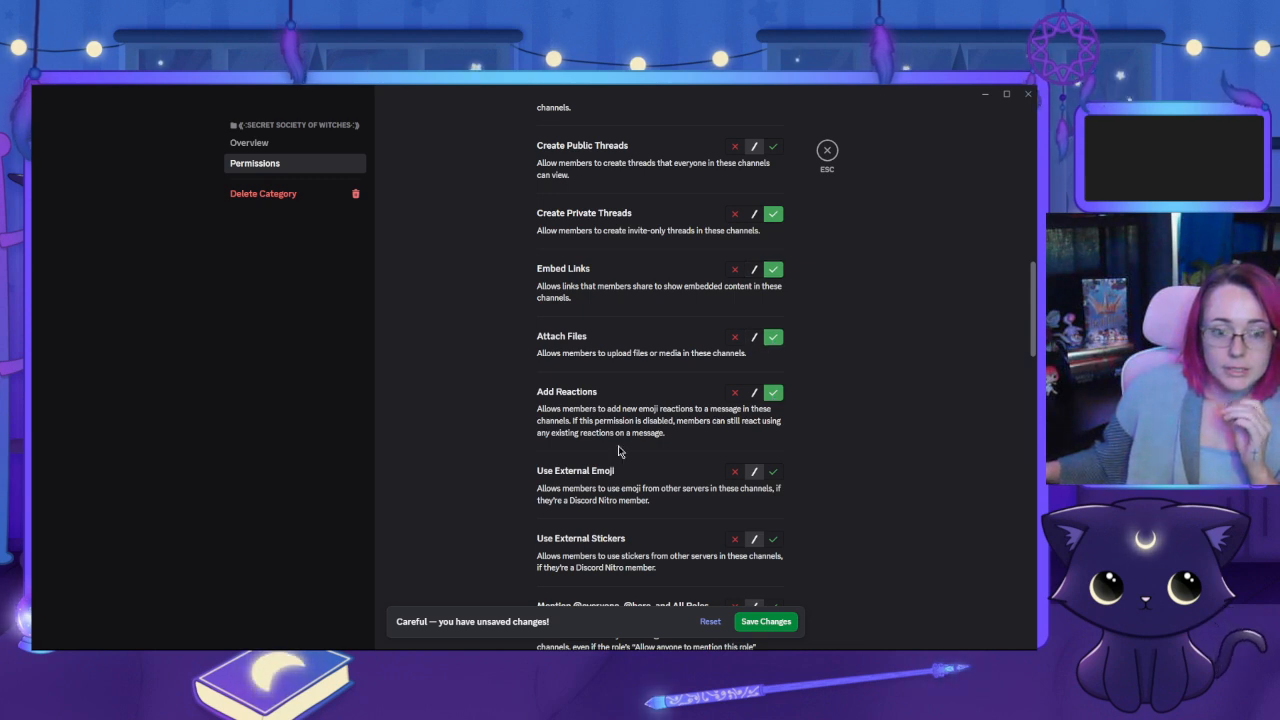
Review the High Counsel role's remaining category permissions, then save the changes and close the category settings
{"action": "scroll", "coordinate": [716, 403], "scroll_direction": "down", "scroll_amount": 2}
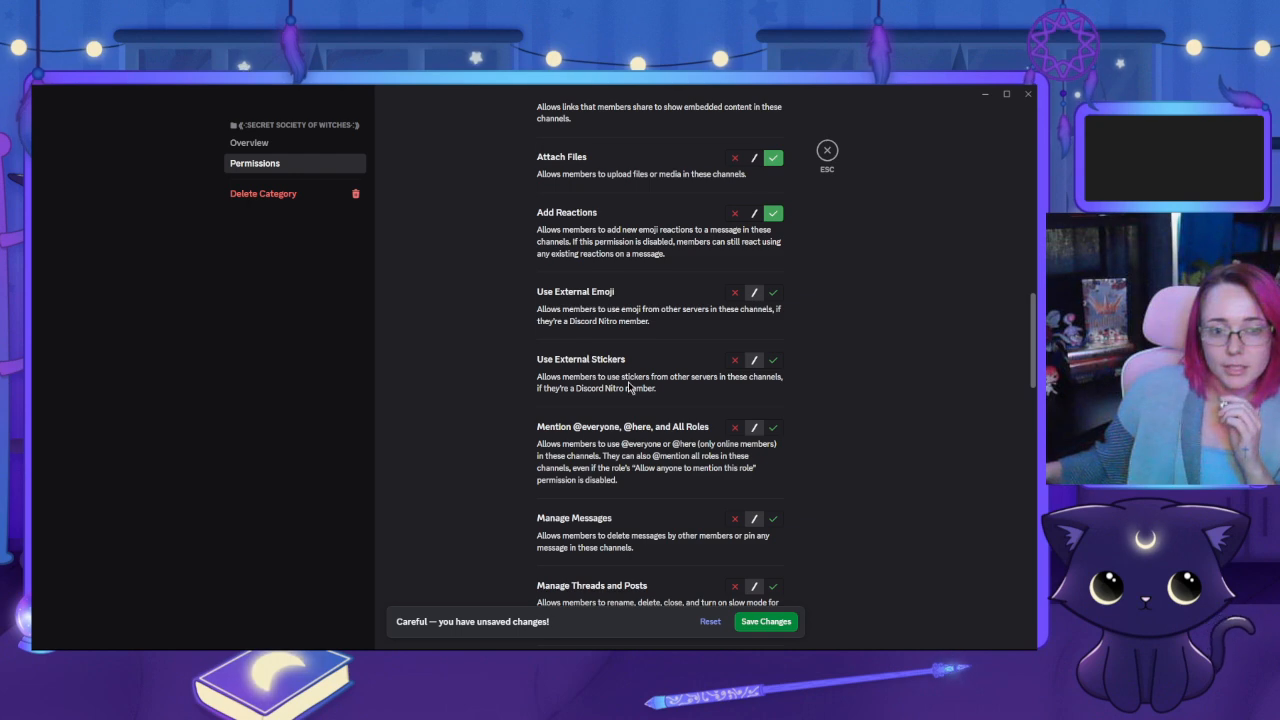
{"action": "scroll", "coordinate": [673, 408], "scroll_direction": "down", "scroll_amount": 4}
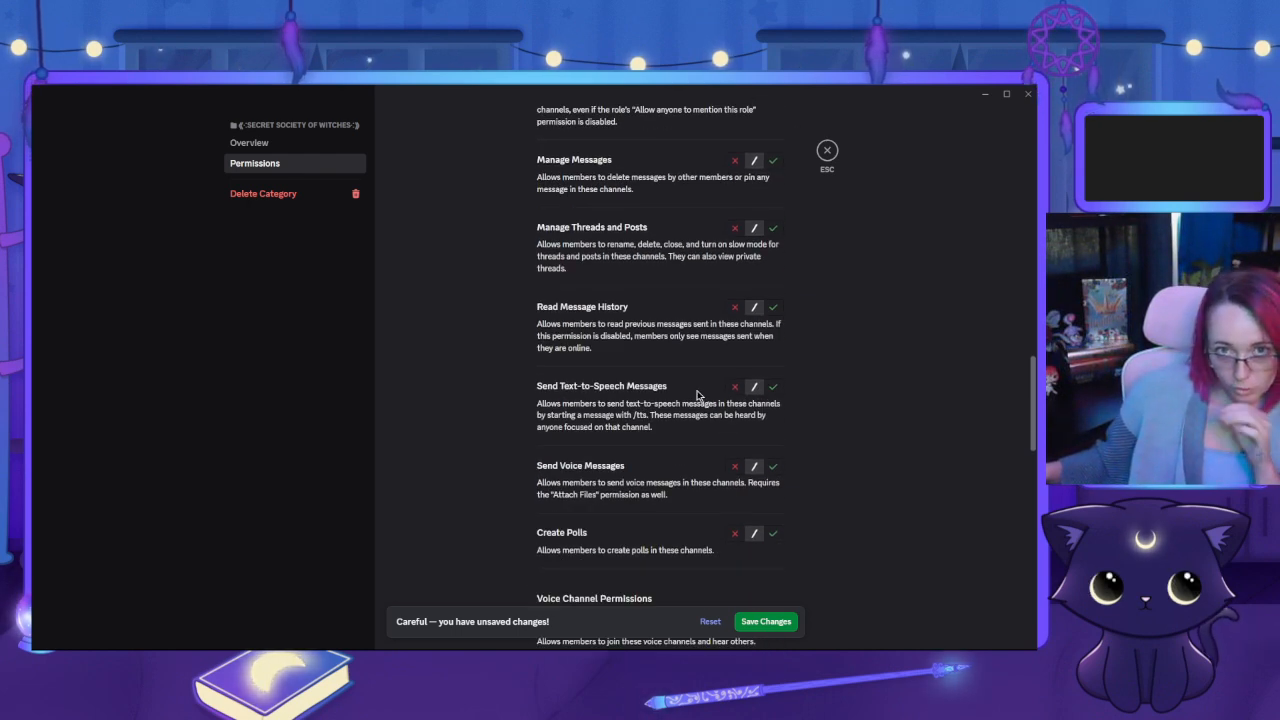
{"action": "scroll", "coordinate": [688, 395], "scroll_direction": "down", "scroll_amount": 2}
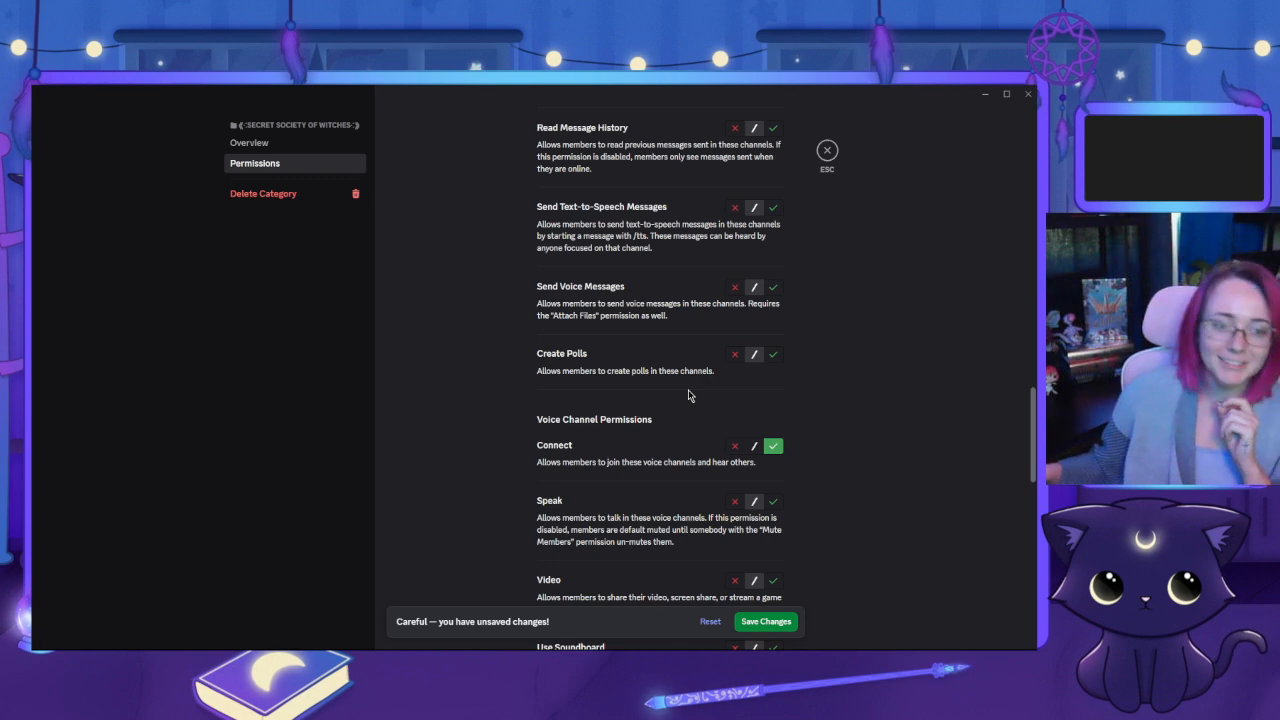
{"action": "scroll", "coordinate": [688, 395], "scroll_direction": "down", "scroll_amount": 2}
{"action": "scroll", "coordinate": [688, 395], "scroll_direction": "down", "scroll_amount": 3}
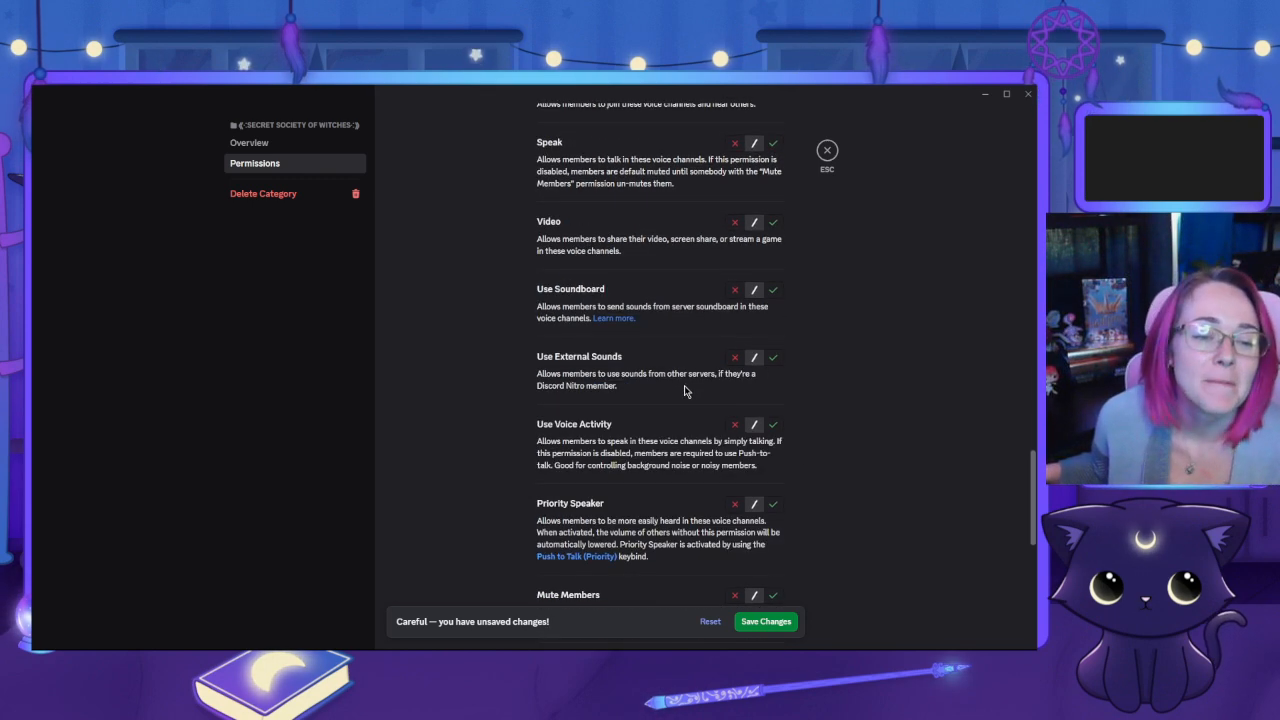
{"action": "scroll", "coordinate": [685, 393], "scroll_direction": "down", "scroll_amount": 2}
{"action": "scroll", "coordinate": [690, 398], "scroll_direction": "down", "scroll_amount": 3}
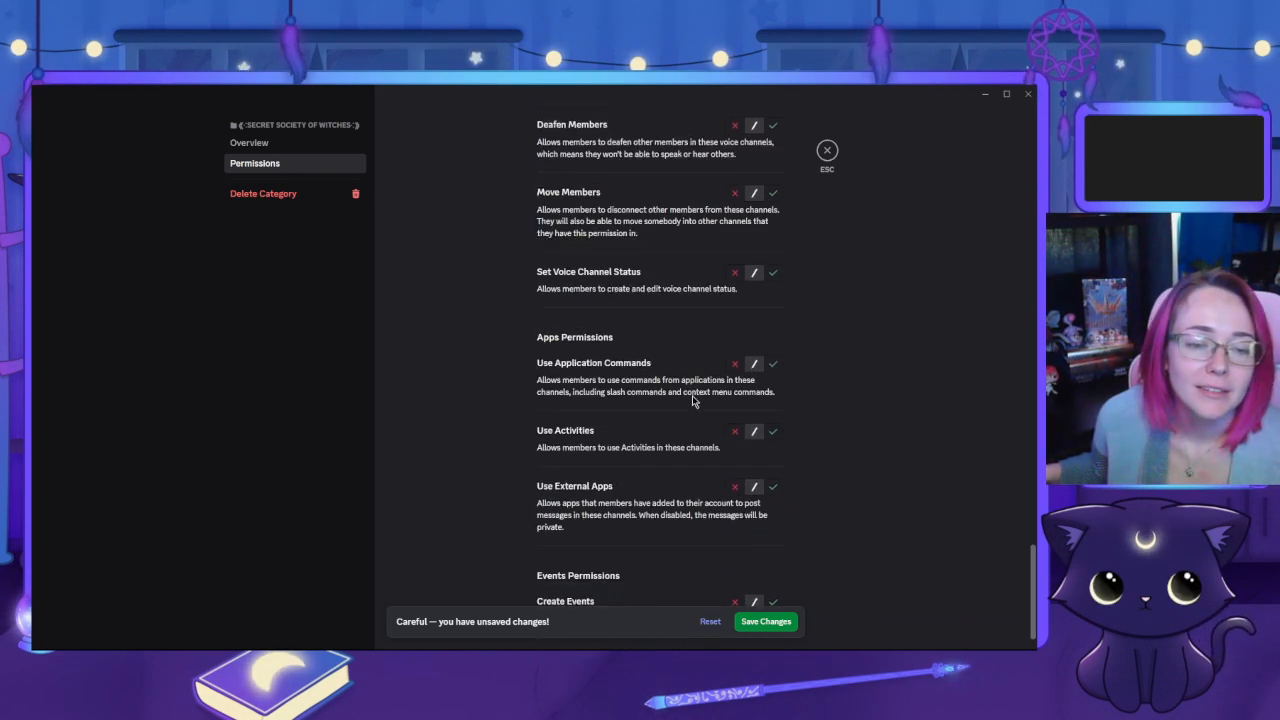
{"action": "scroll", "coordinate": [693, 402], "scroll_direction": "down", "scroll_amount": 1}
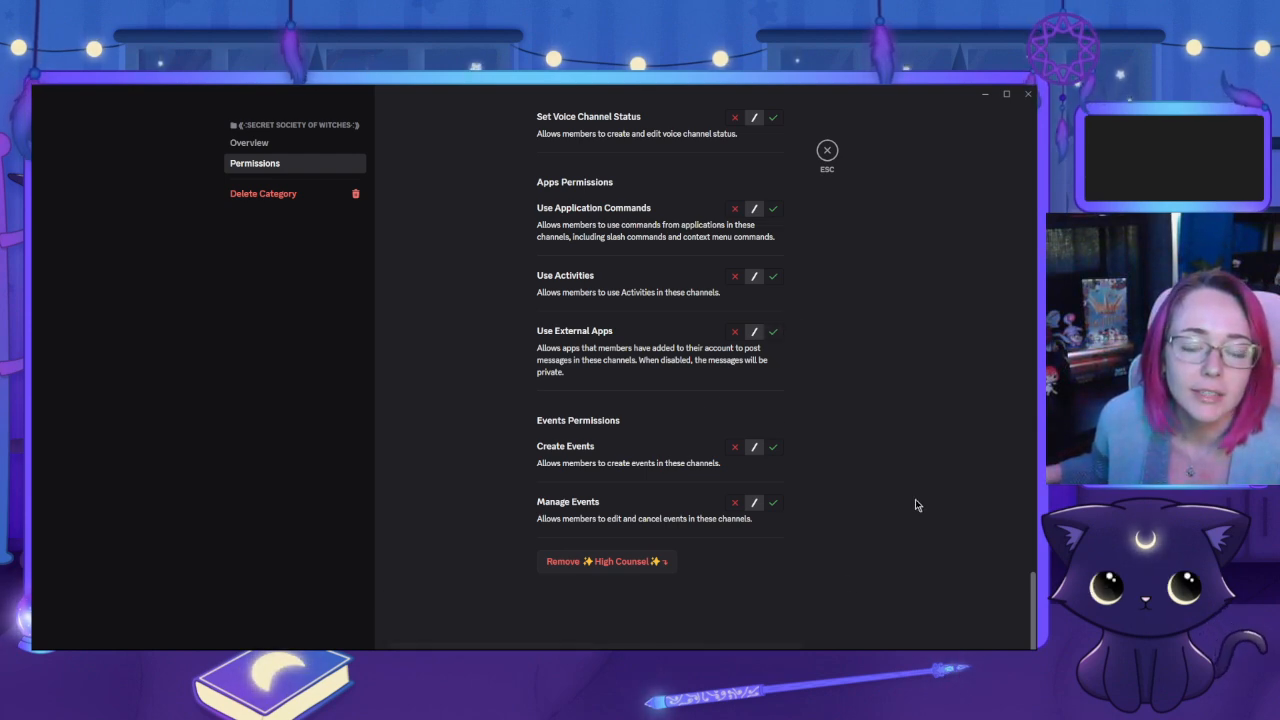
{"action": "scroll", "coordinate": [851, 240], "scroll_direction": "up", "scroll_amount": 4}
{"action": "left_click", "coordinate": [827, 152]}
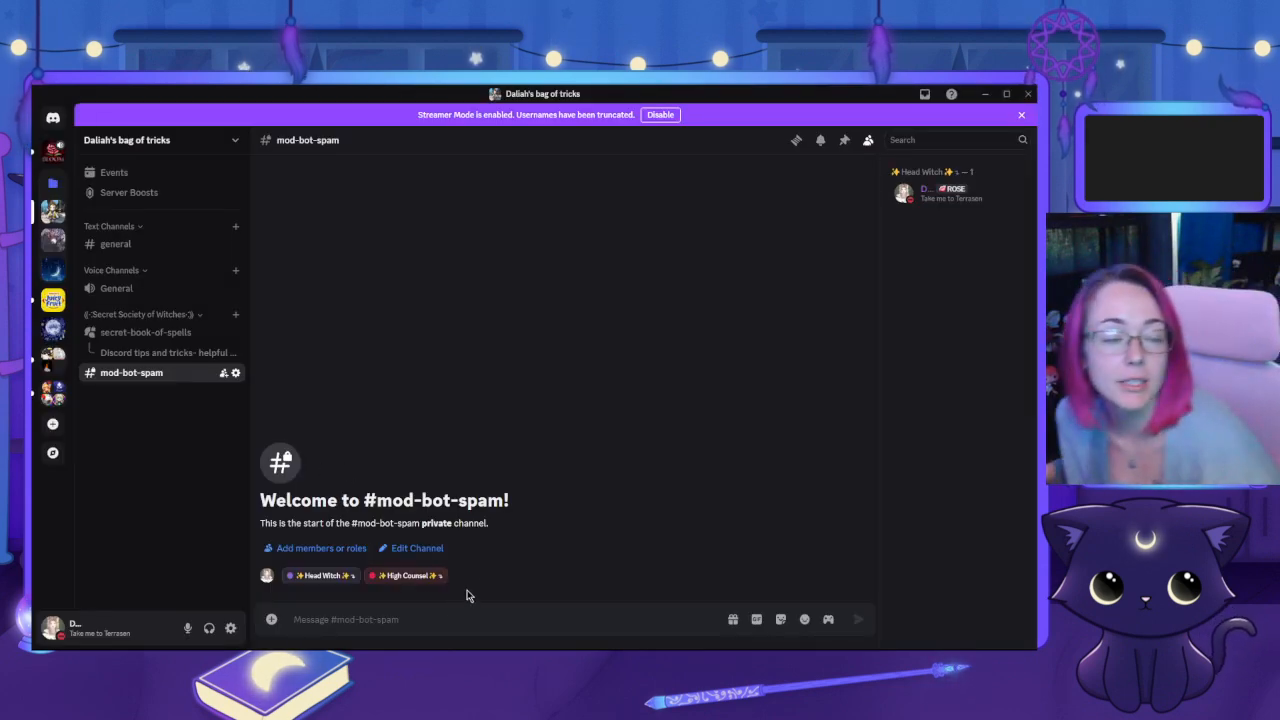
View the secret-book-of-spells and mod-bot-spam channels, then examine the mmo-games and get-roles channels and the channel list in Obsidian Midnight Lair
{"action": "left_click", "coordinate": [141, 355]}
{"action": "left_click", "coordinate": [138, 333]}
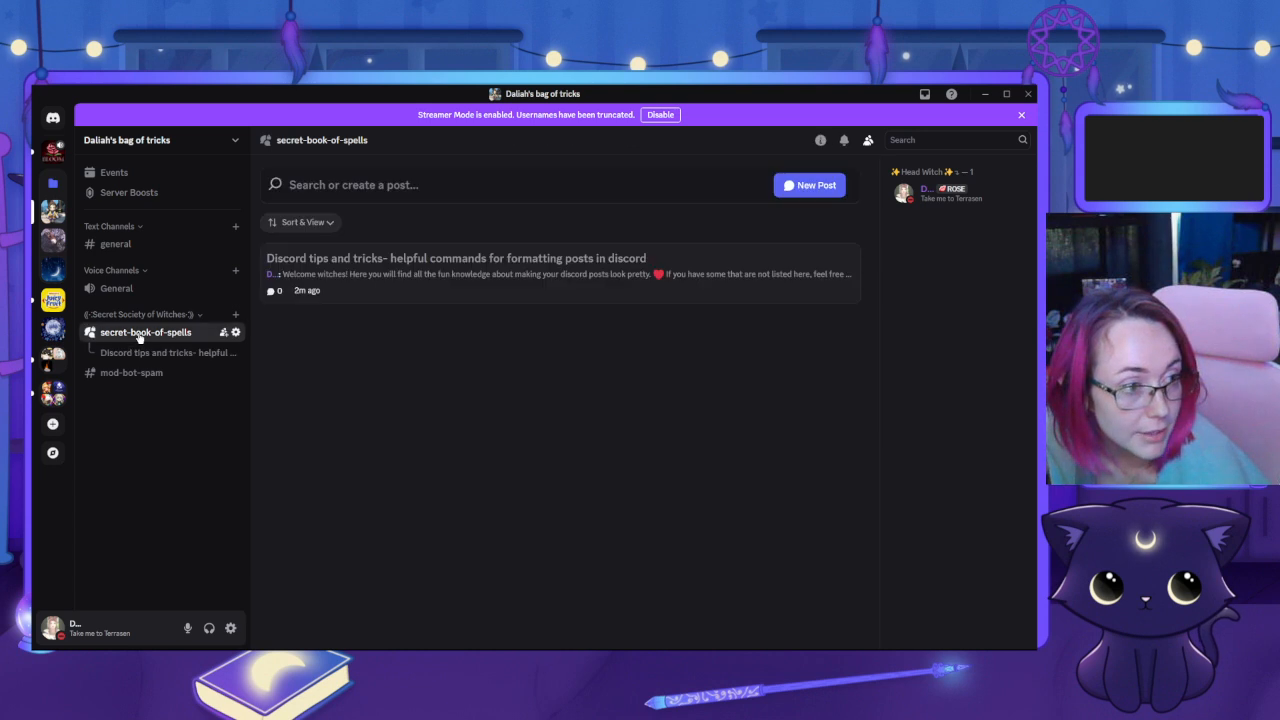
{"action": "left_click", "coordinate": [146, 373]}
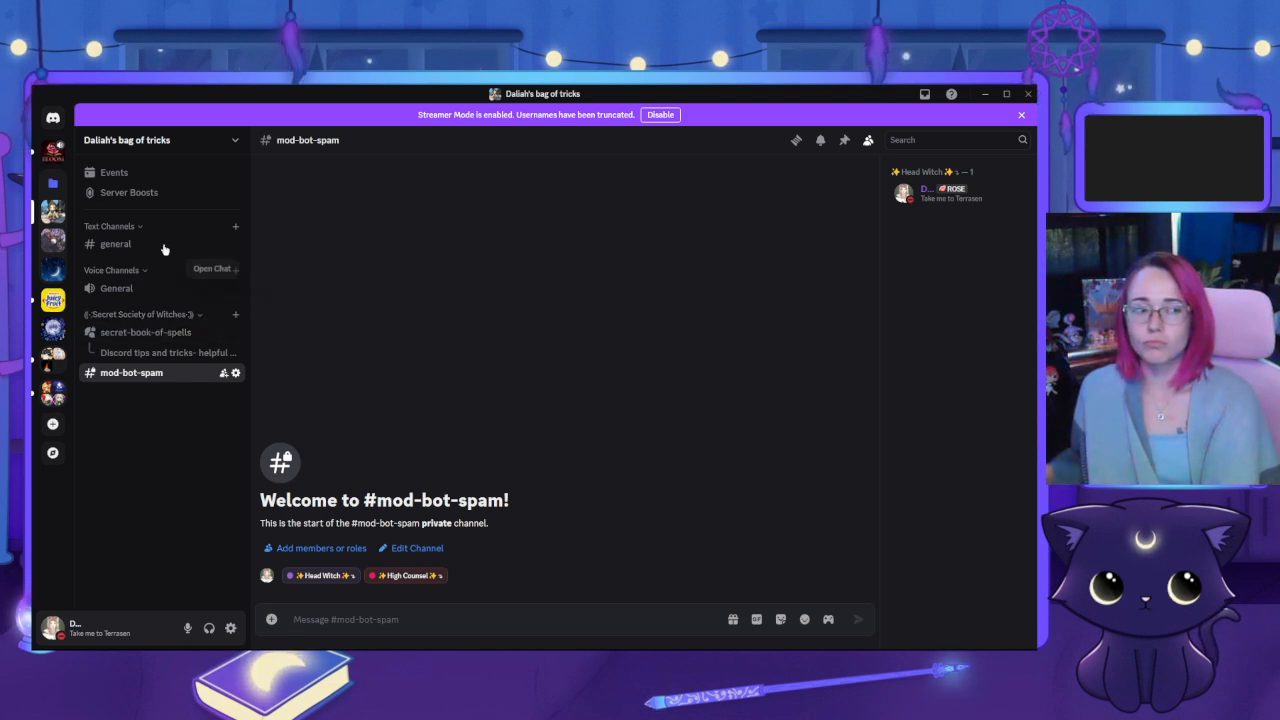
{"action": "left_click", "coordinate": [59, 279]}
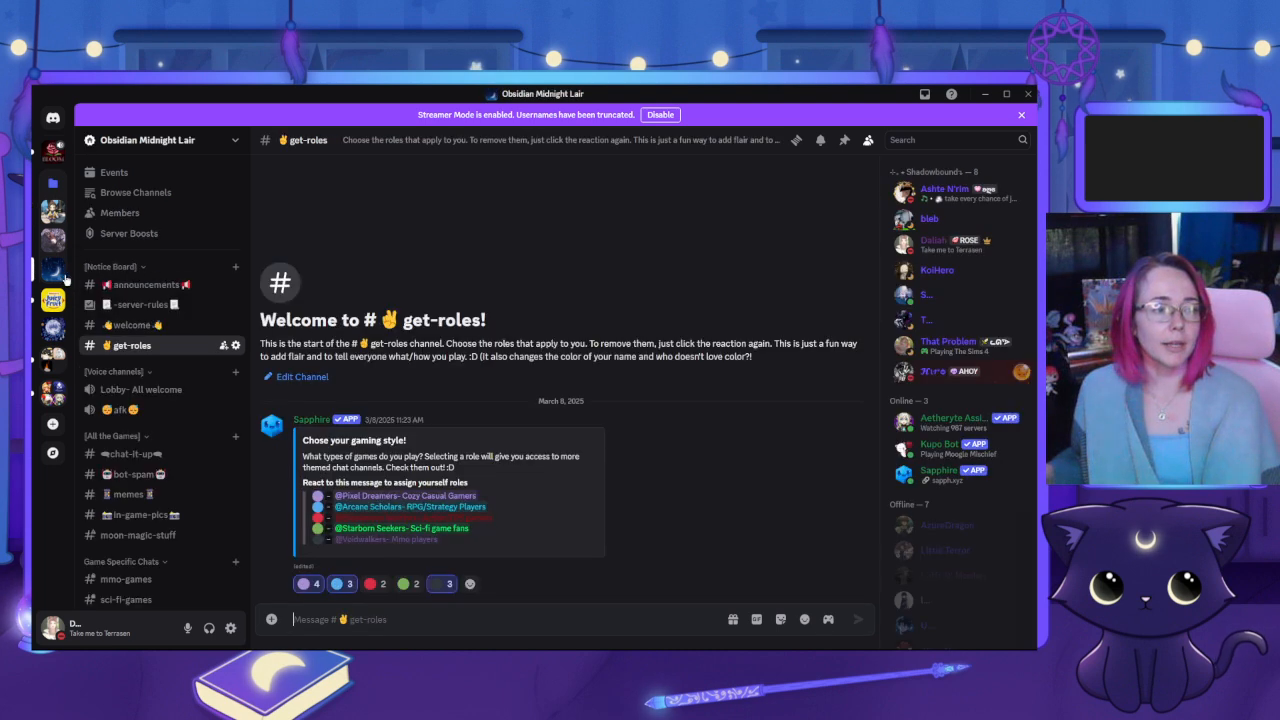
{"action": "scroll", "coordinate": [118, 450], "scroll_direction": "down", "scroll_amount": 5}
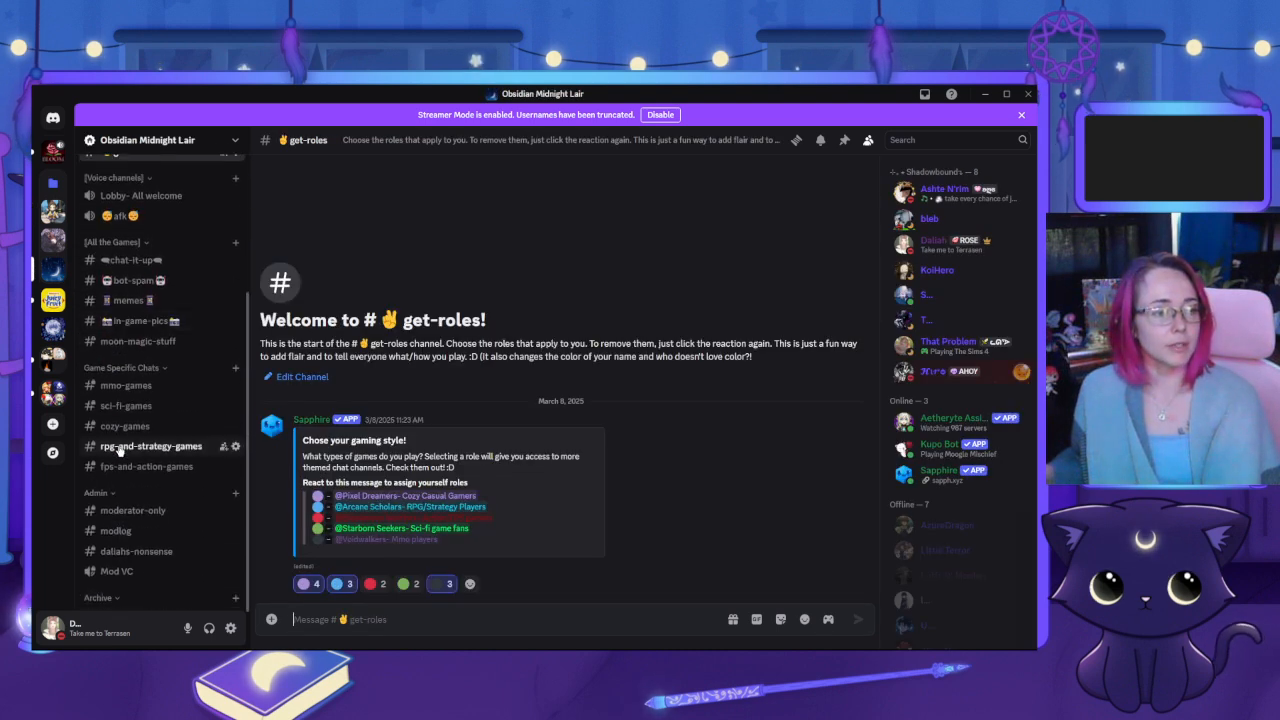
{"action": "left_click", "coordinate": [125, 387]}
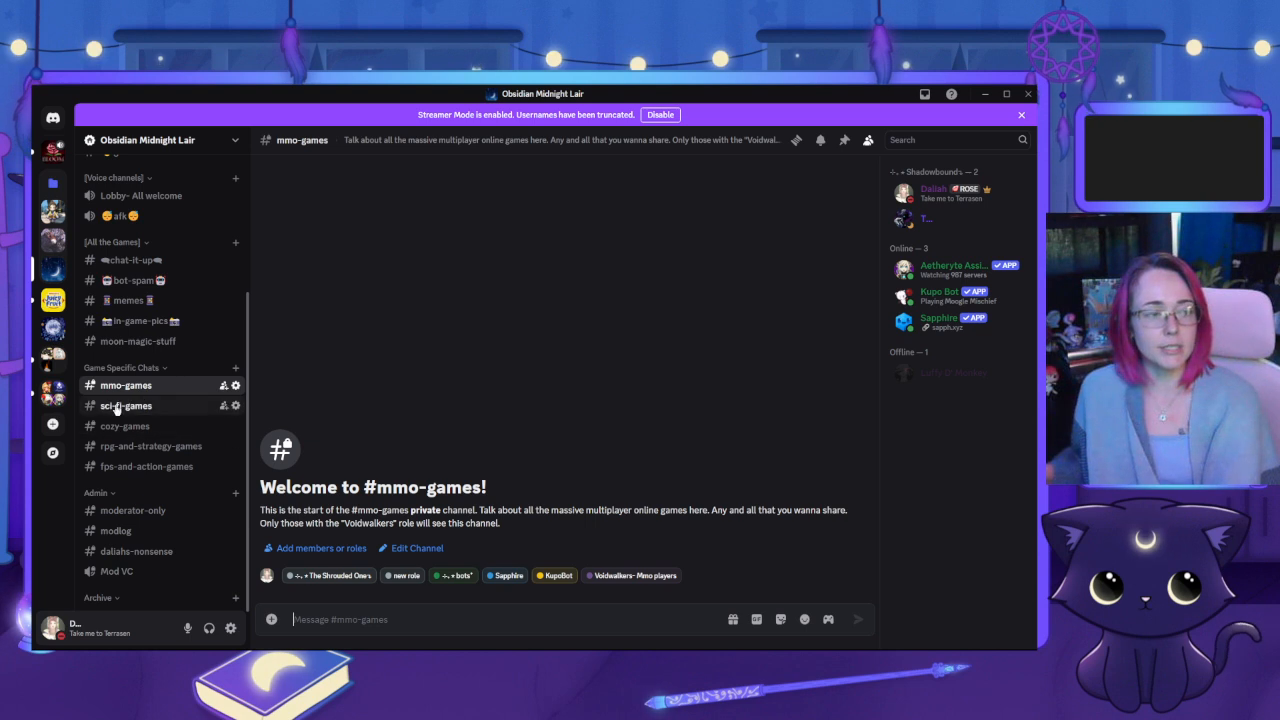
{"action": "scroll", "coordinate": [140, 400], "scroll_direction": "up", "scroll_amount": 4}
{"action": "left_click", "coordinate": [133, 344]}
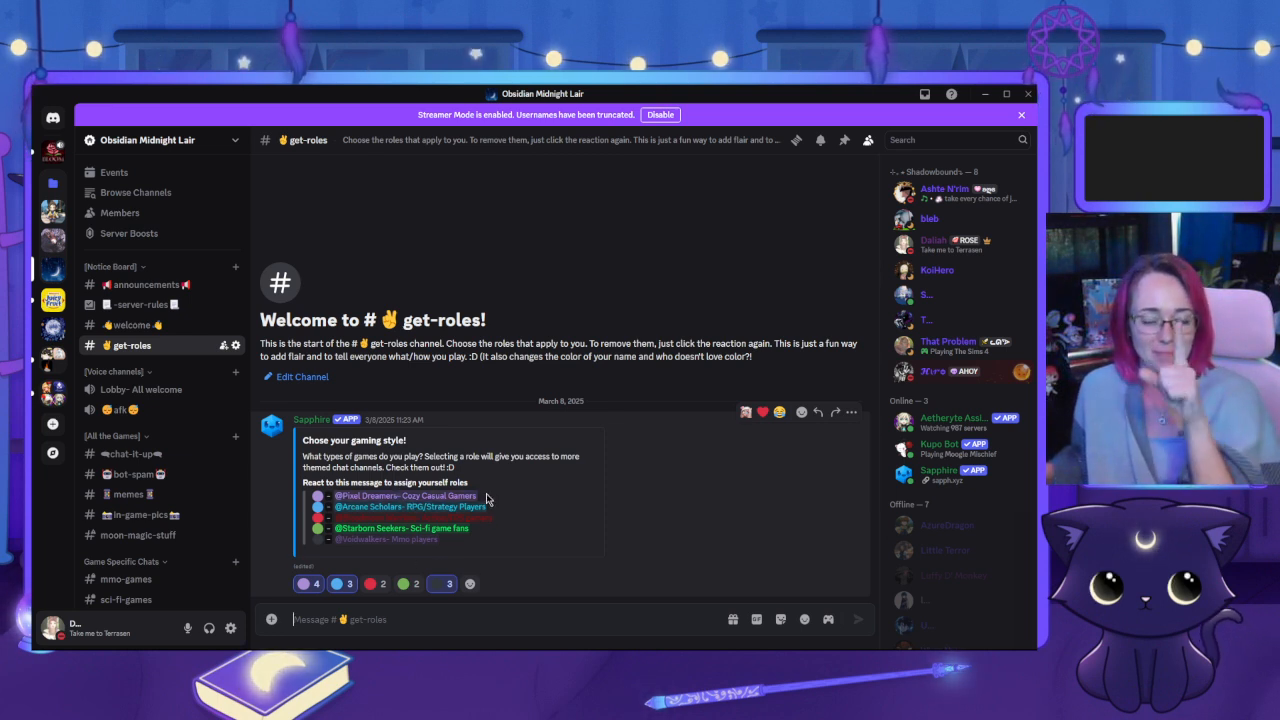
{"action": "scroll", "coordinate": [160, 475], "scroll_direction": "down", "scroll_amount": 3}
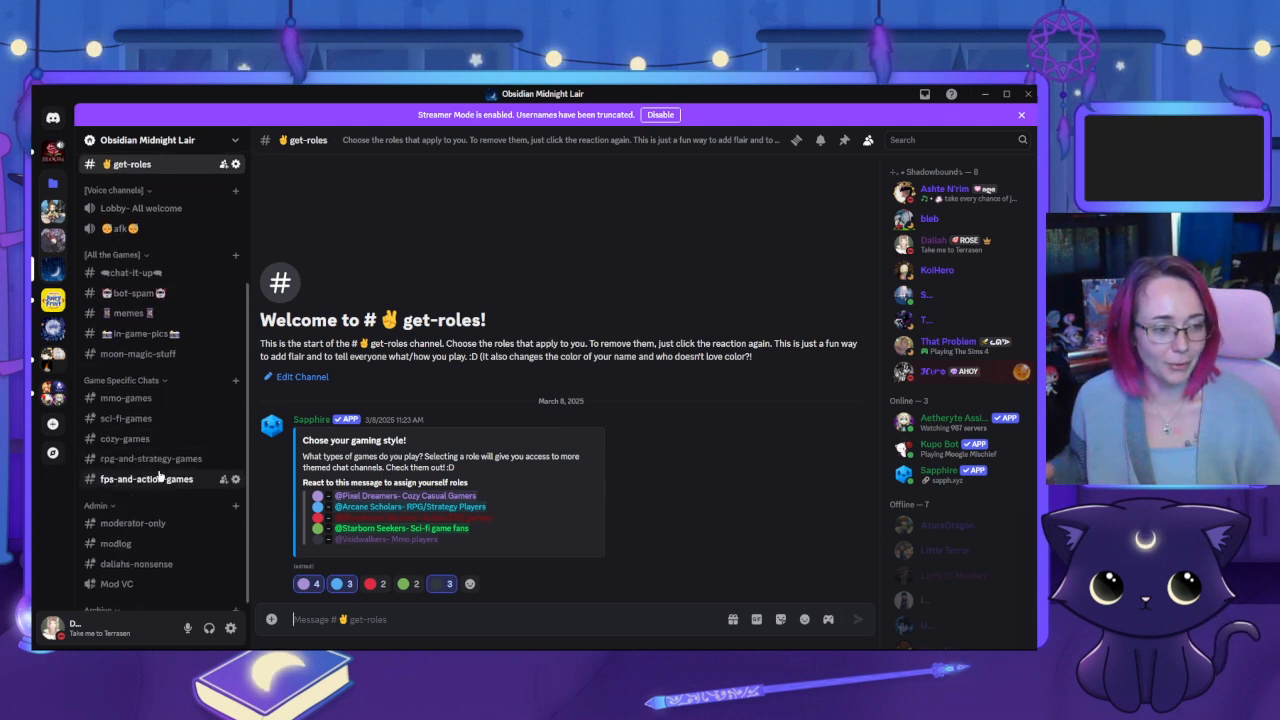
{"action": "scroll", "coordinate": [160, 480], "scroll_direction": "down", "scroll_amount": 1}
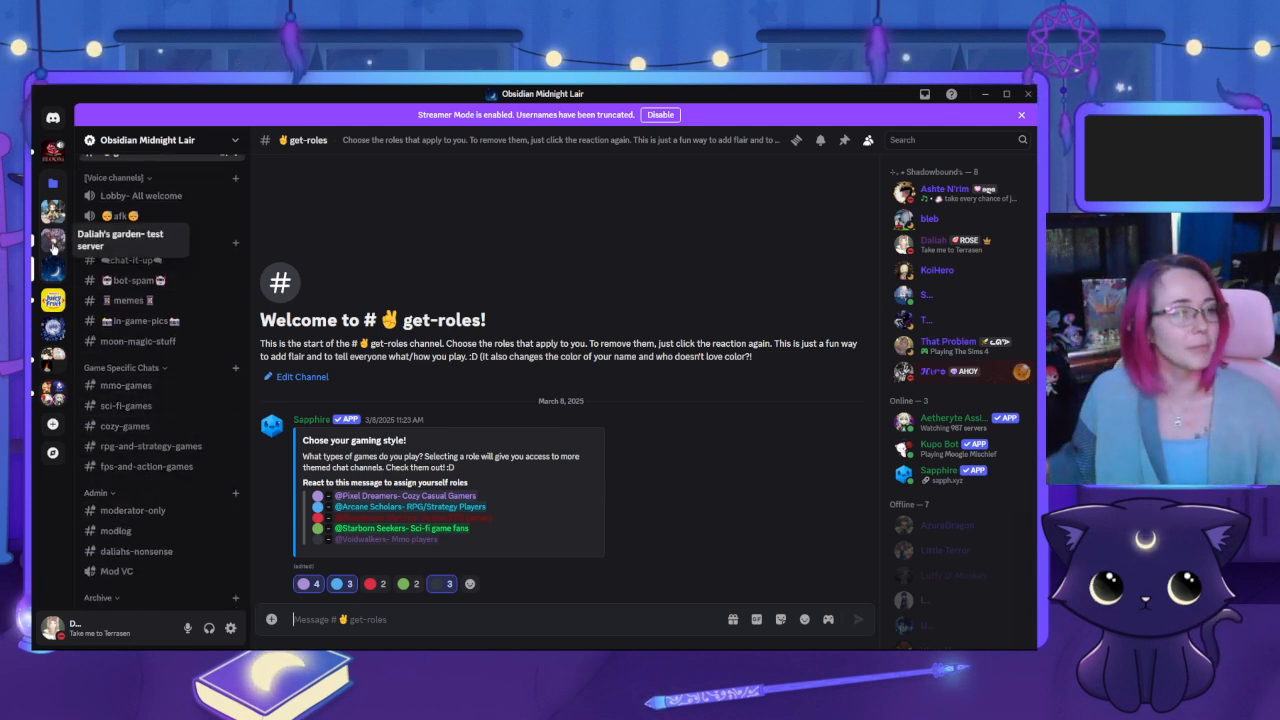
Return to the bag of tricks server and start a new text channel under Text Channels, naming it cozy-corner-
{"action": "left_click", "coordinate": [53, 211]}
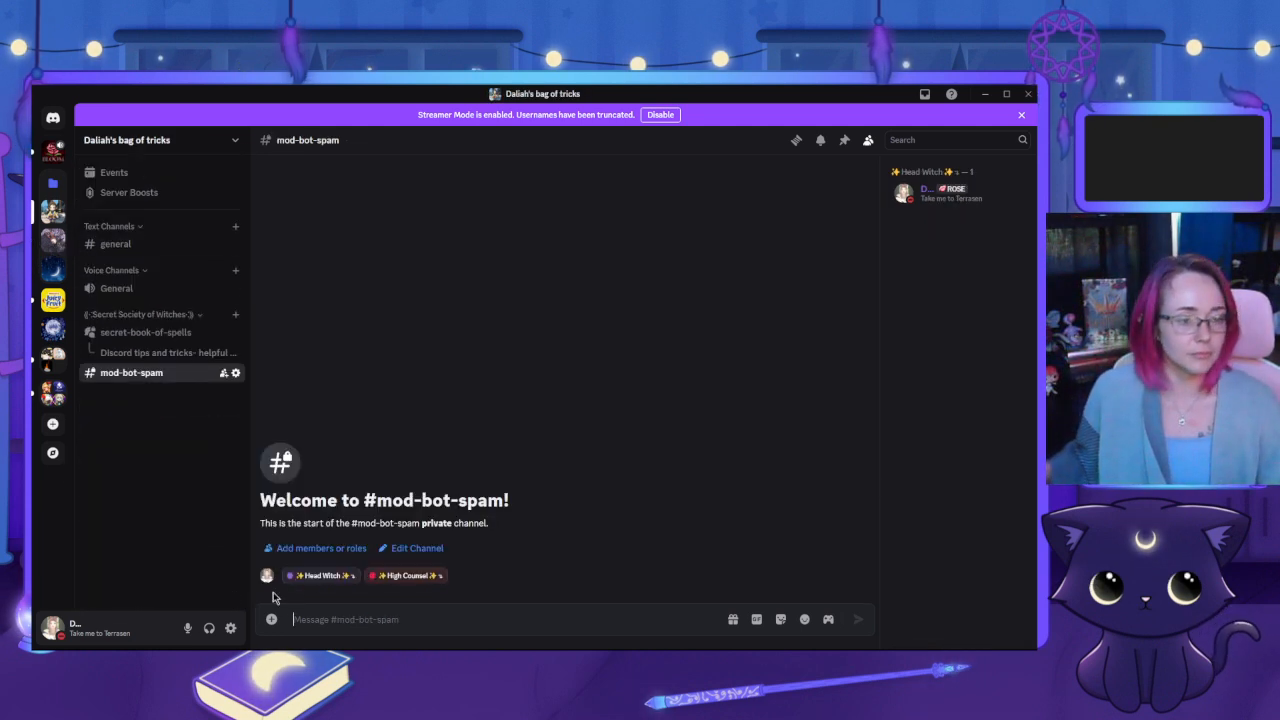
{"action": "right_click", "coordinate": [153, 233]}
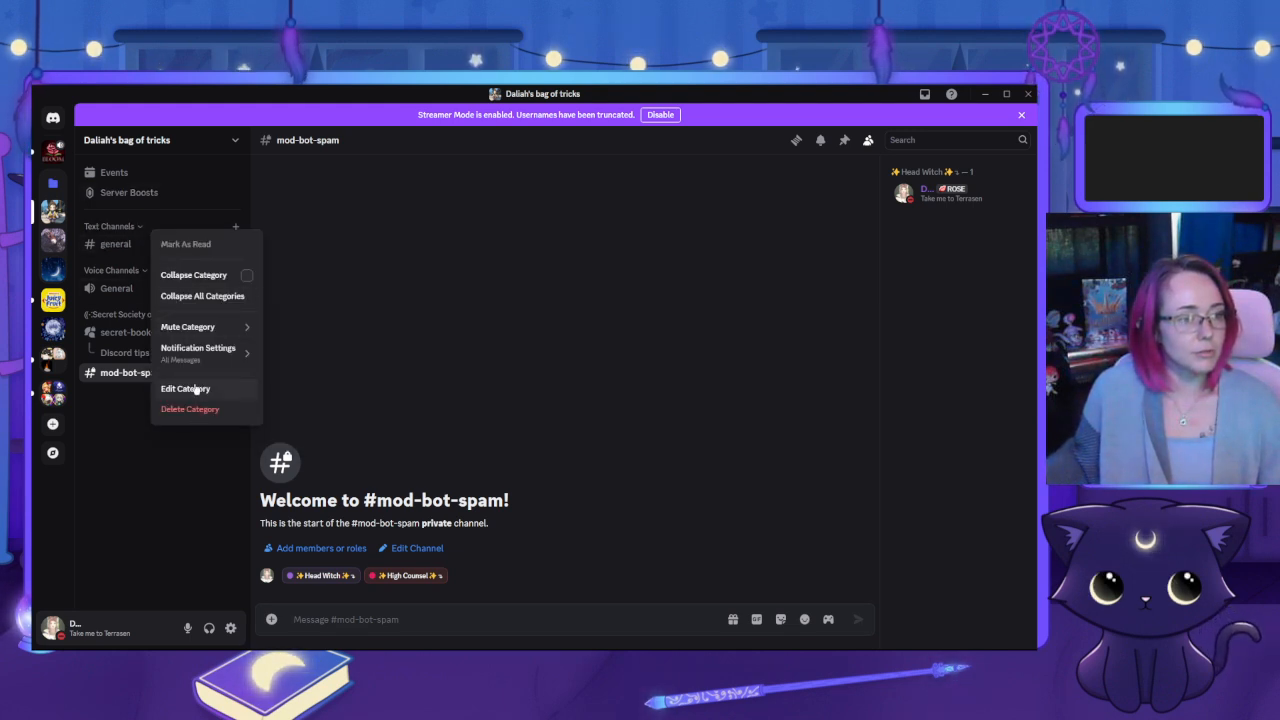
{"action": "left_click", "coordinate": [137, 248]}
{"action": "right_click", "coordinate": [186, 246]}
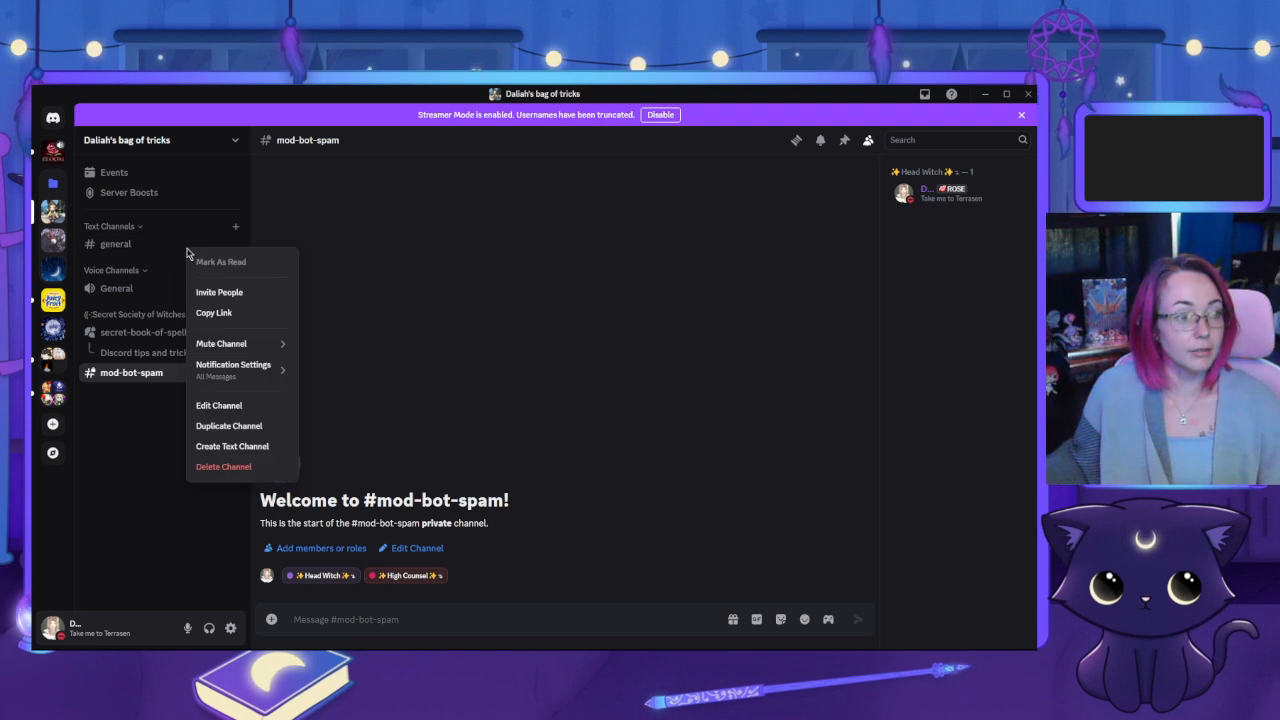
{"action": "mouse_move", "coordinate": [213, 385]}
{"action": "left_click", "coordinate": [212, 446]}
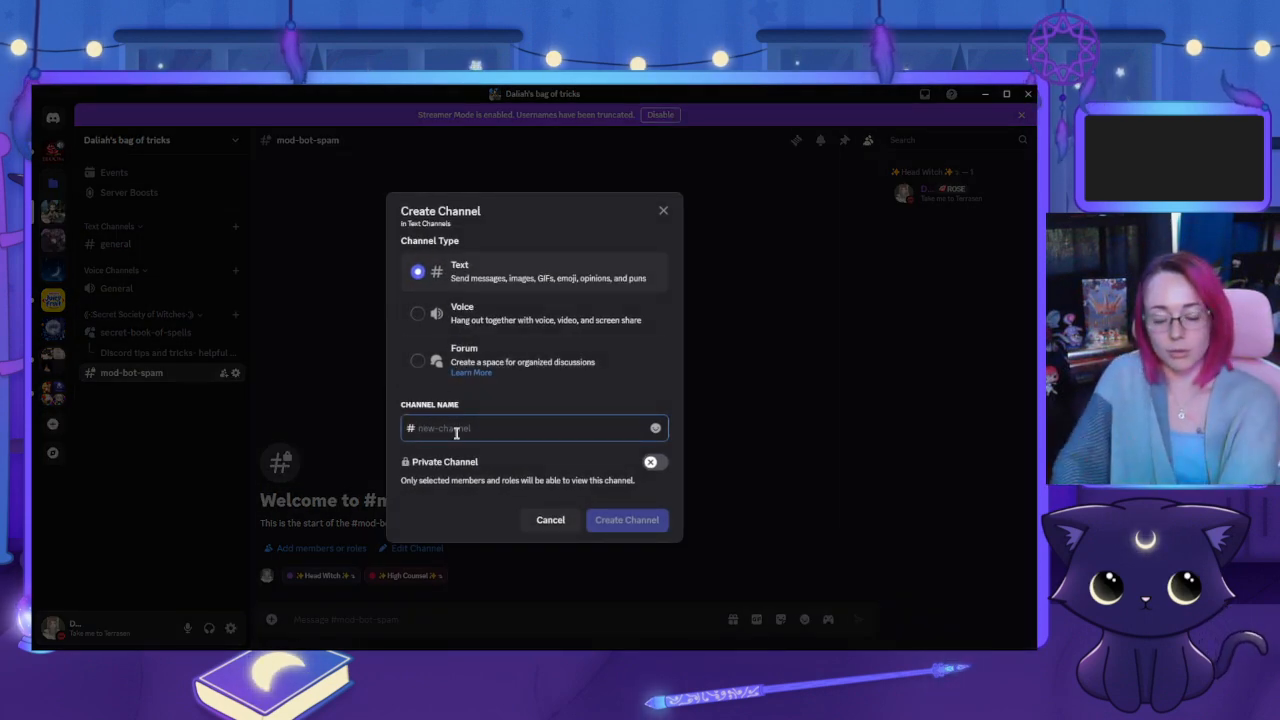
{"action": "type", "text": "cozy-corner-"}
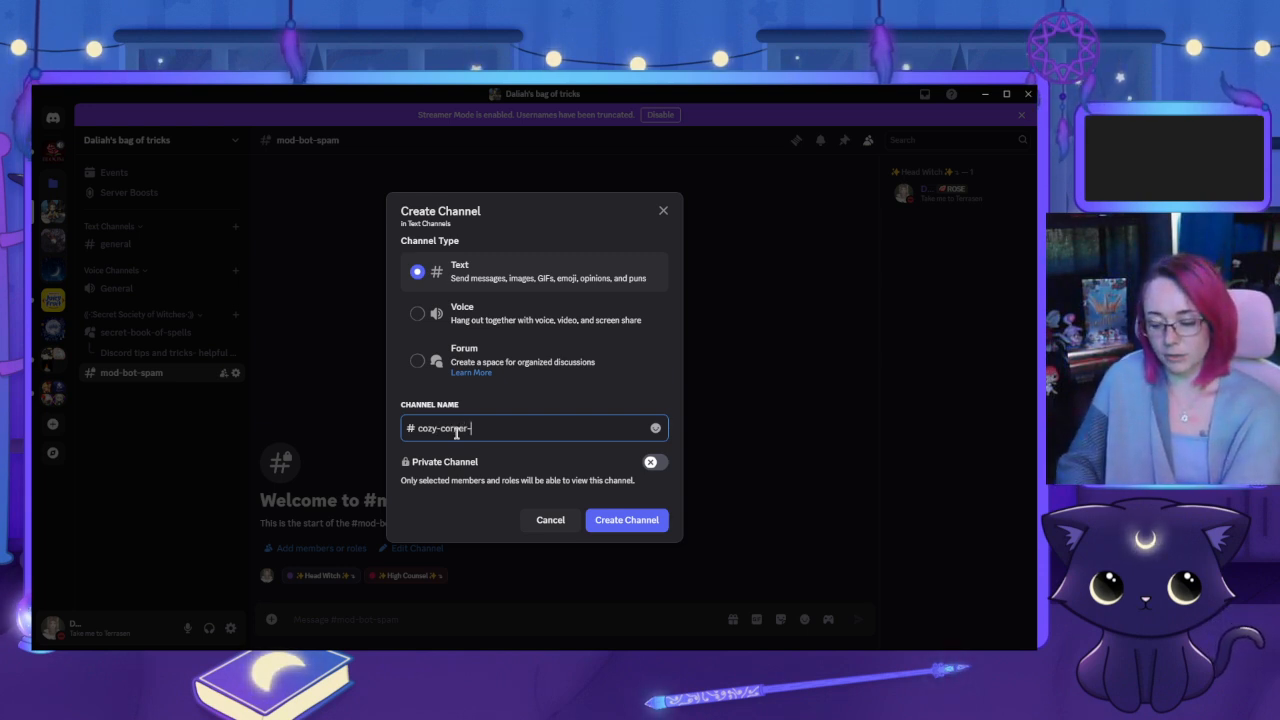
Extend the new channel's name with cozy-games enclosed in the special double parentheses symbols, giving cozy-corner-⸨cozy-games⸩
{"action": "key", "text": "super+period"}
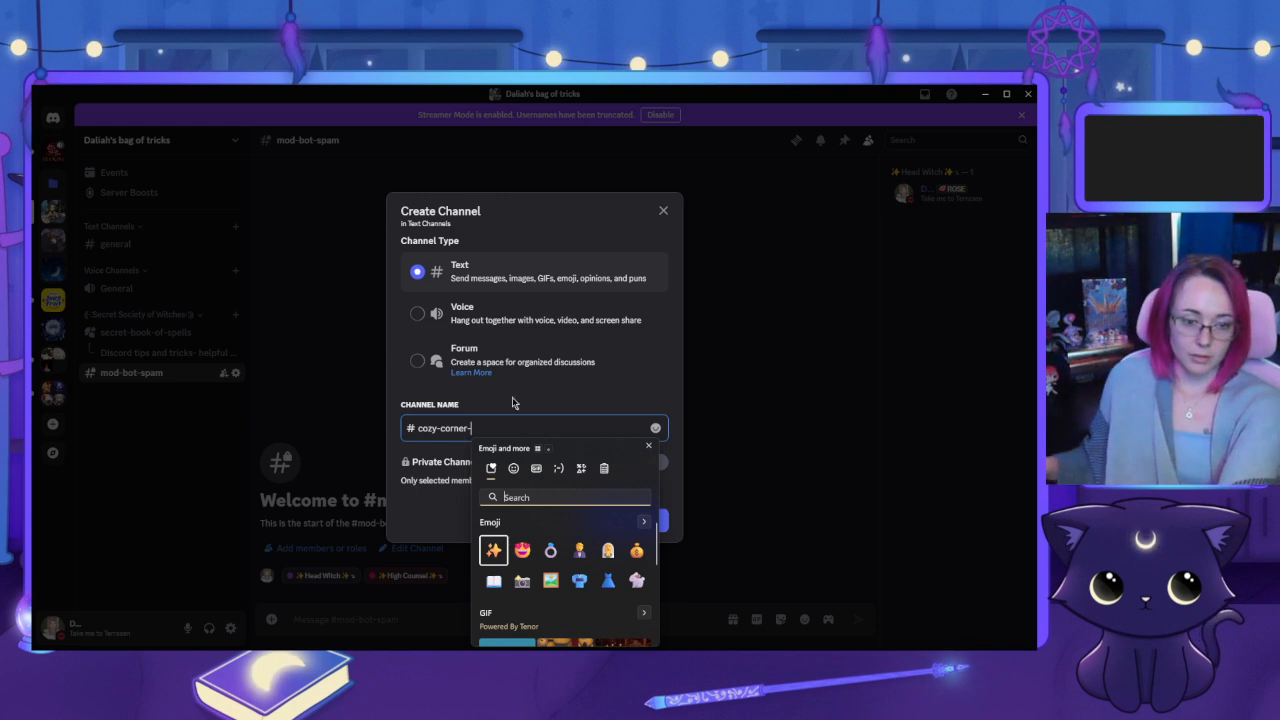
{"action": "left_click", "coordinate": [583, 468]}
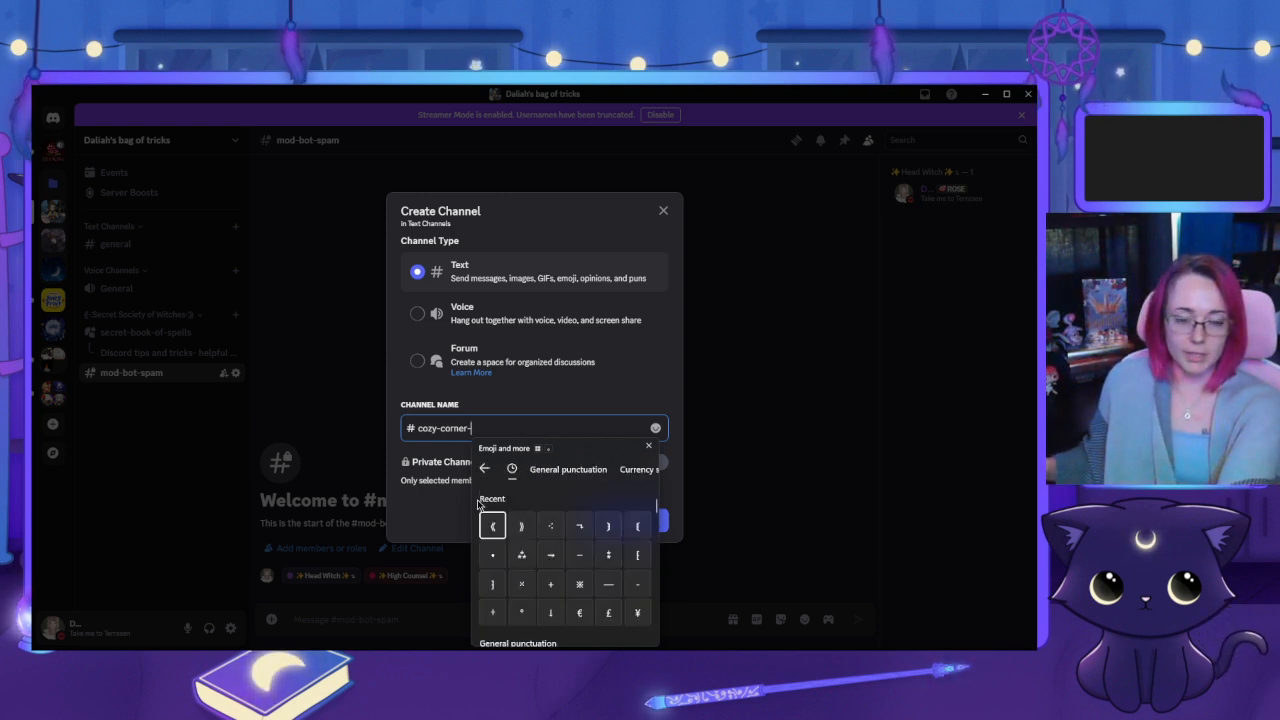
{"action": "left_click", "coordinate": [493, 527]}
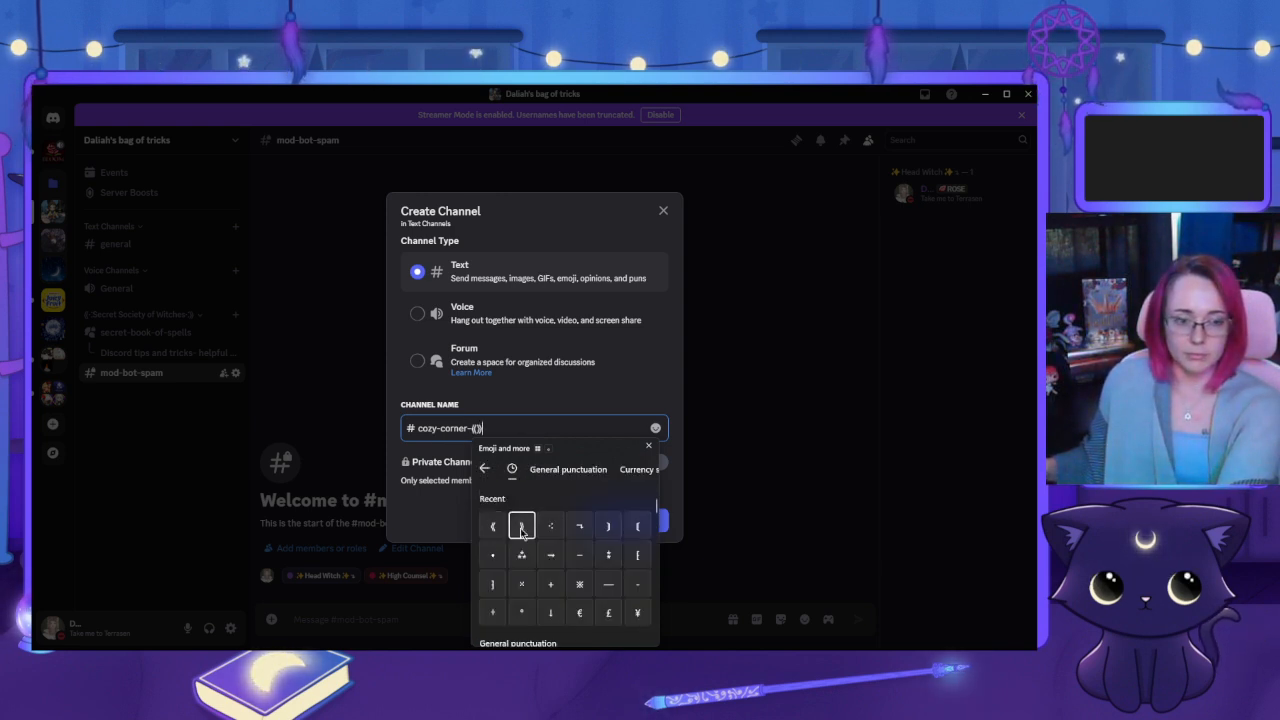
{"action": "left_click", "coordinate": [521, 527]}
{"action": "key", "text": "Escape"}
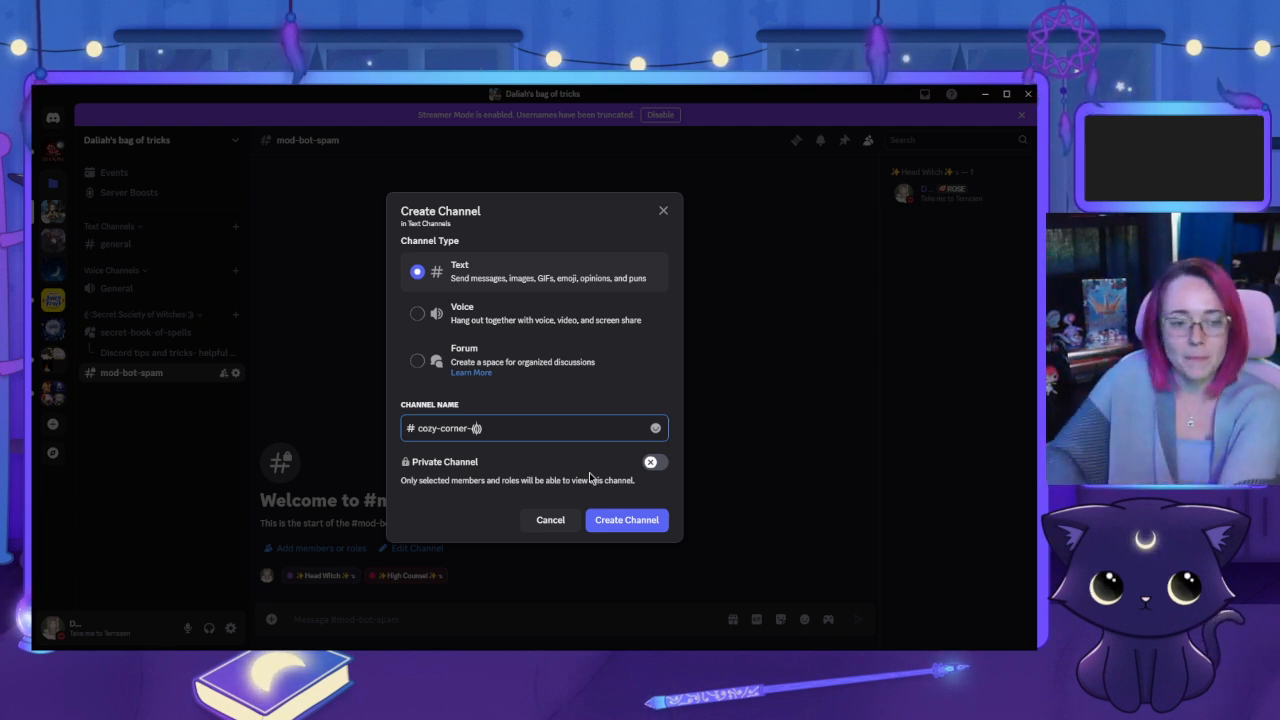
{"action": "type", "text": "coz"}
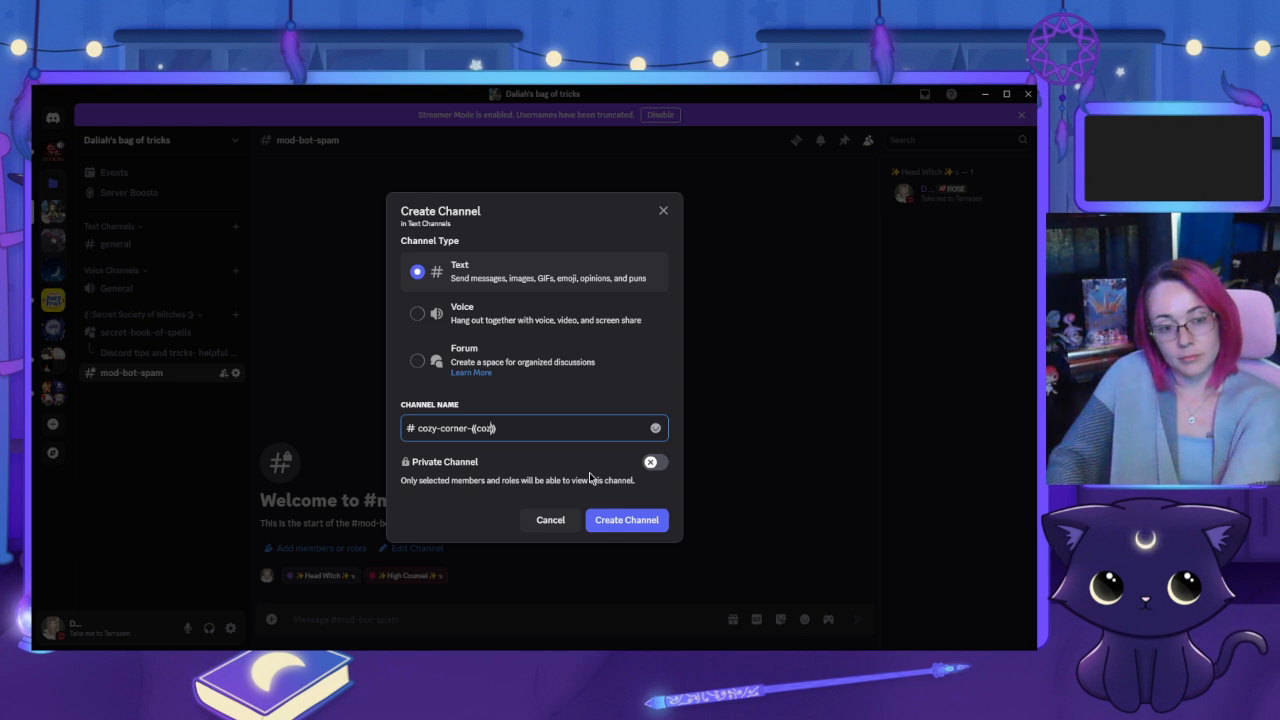
{"action": "type", "text": "y-games"}
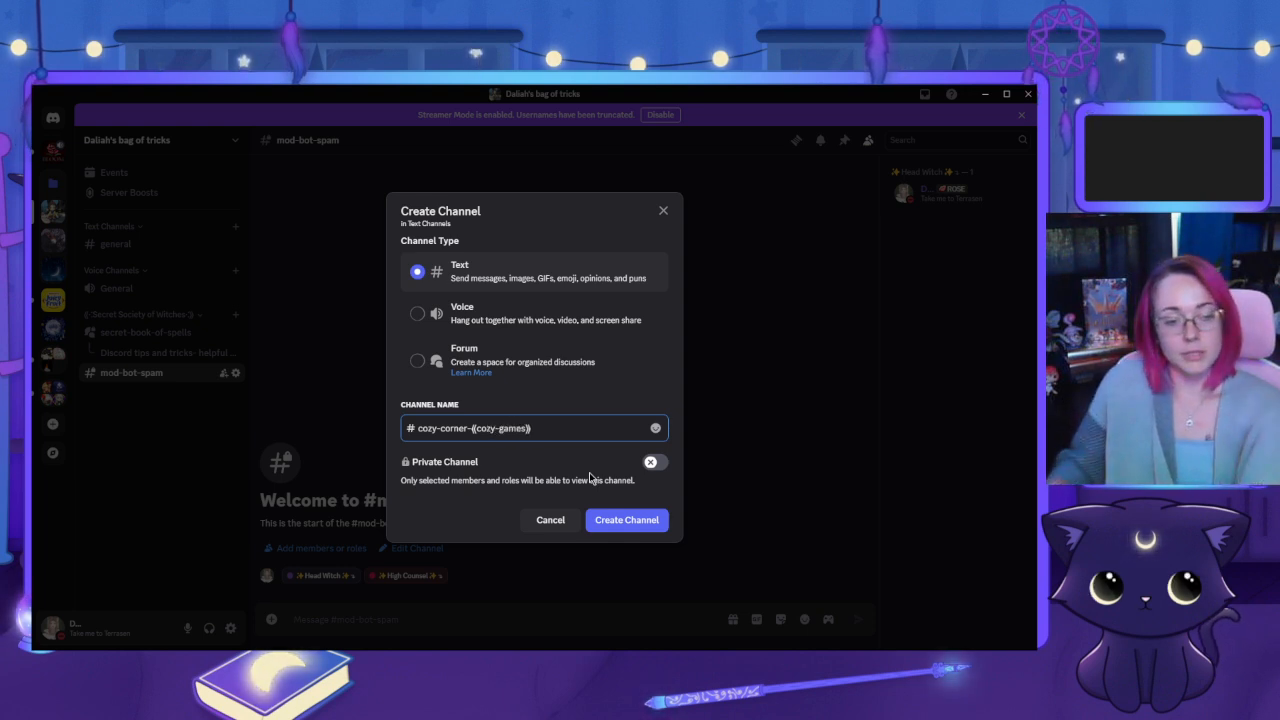
Make the cozy-corner channel private and create it without adding any members or roles
{"action": "left_click", "coordinate": [650, 464]}
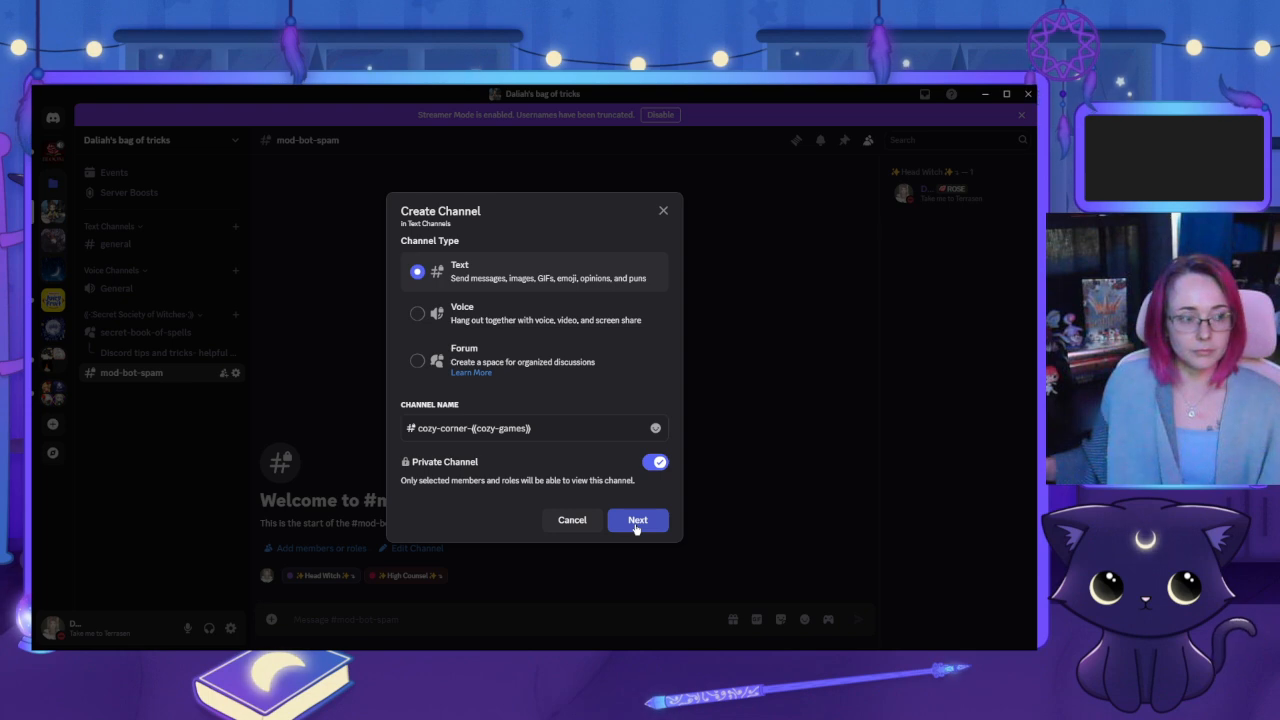
{"action": "left_click", "coordinate": [636, 520]}
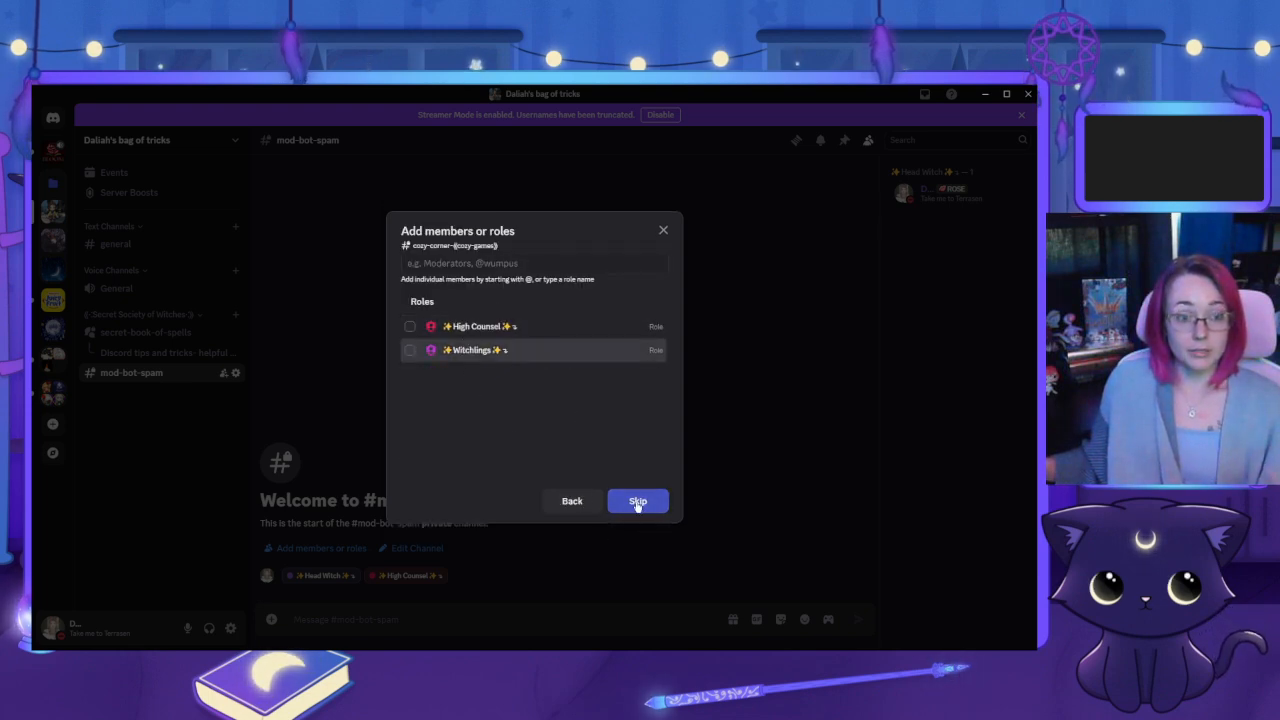
{"action": "left_click", "coordinate": [637, 503]}
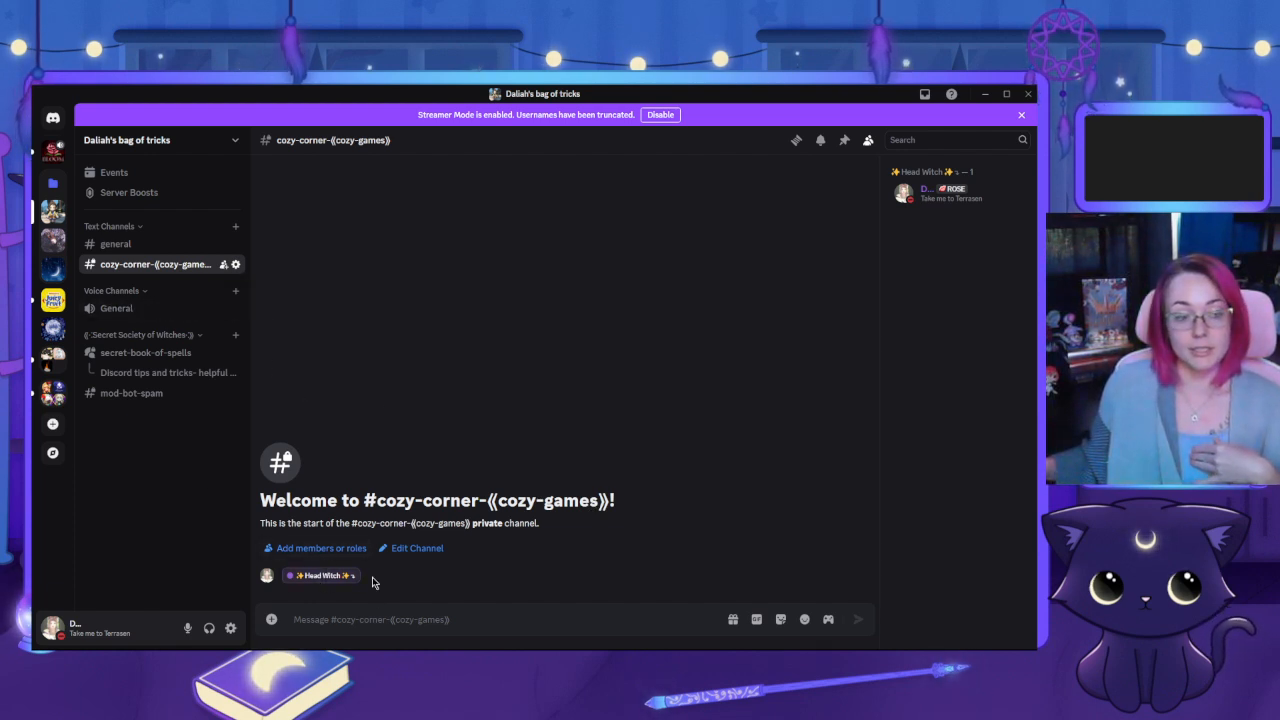
Create a private text channel named mmos under Text Channels, adding no members or roles
{"action": "right_click", "coordinate": [180, 257]}
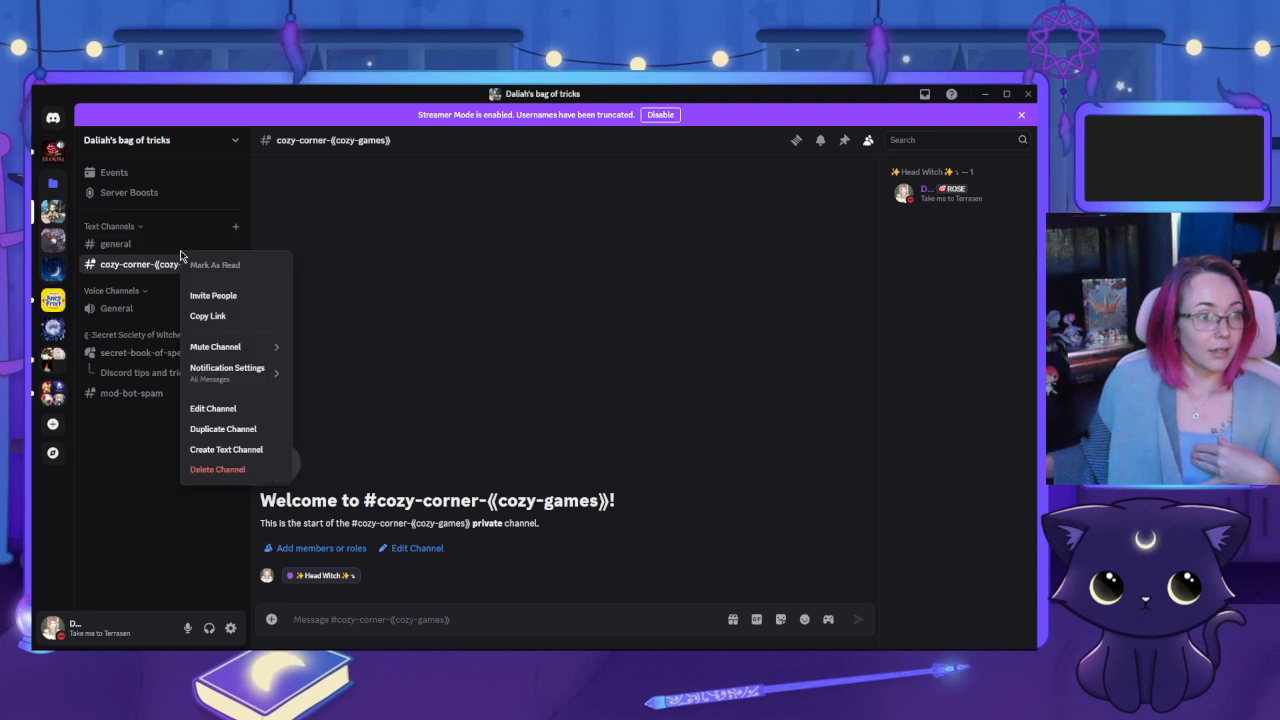
{"action": "left_click", "coordinate": [222, 450]}
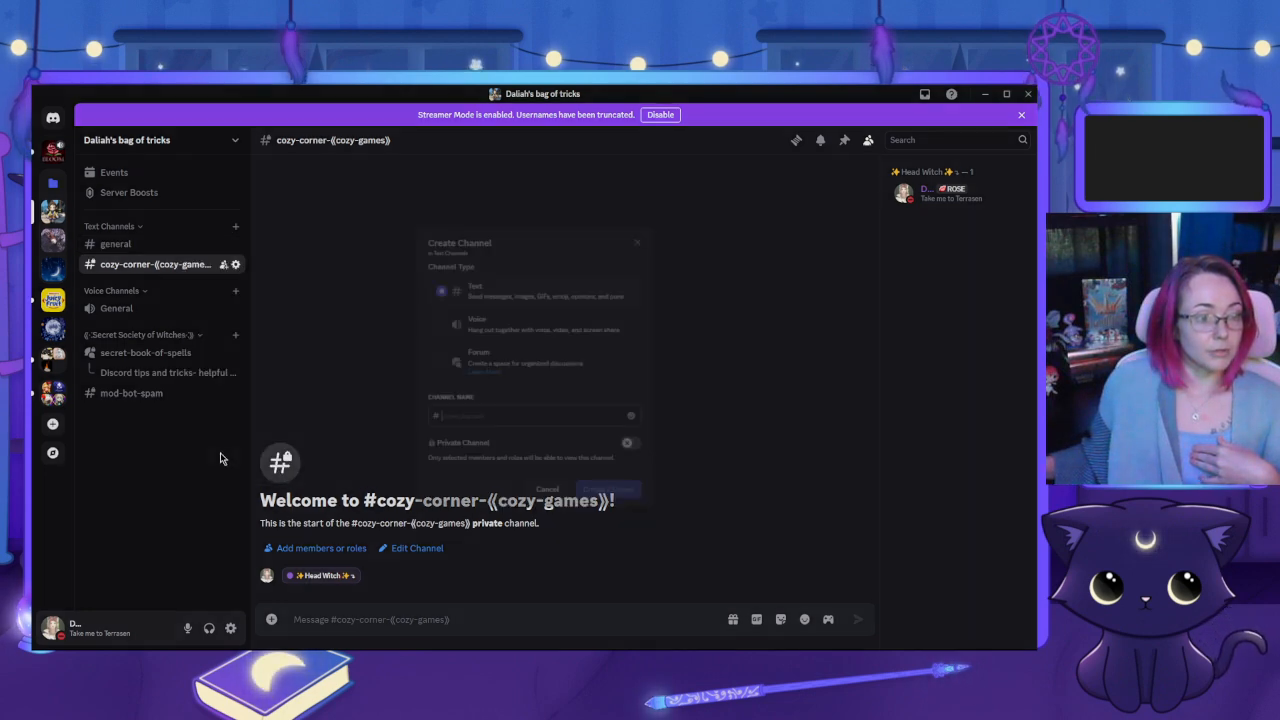
{"action": "left_click", "coordinate": [650, 462]}
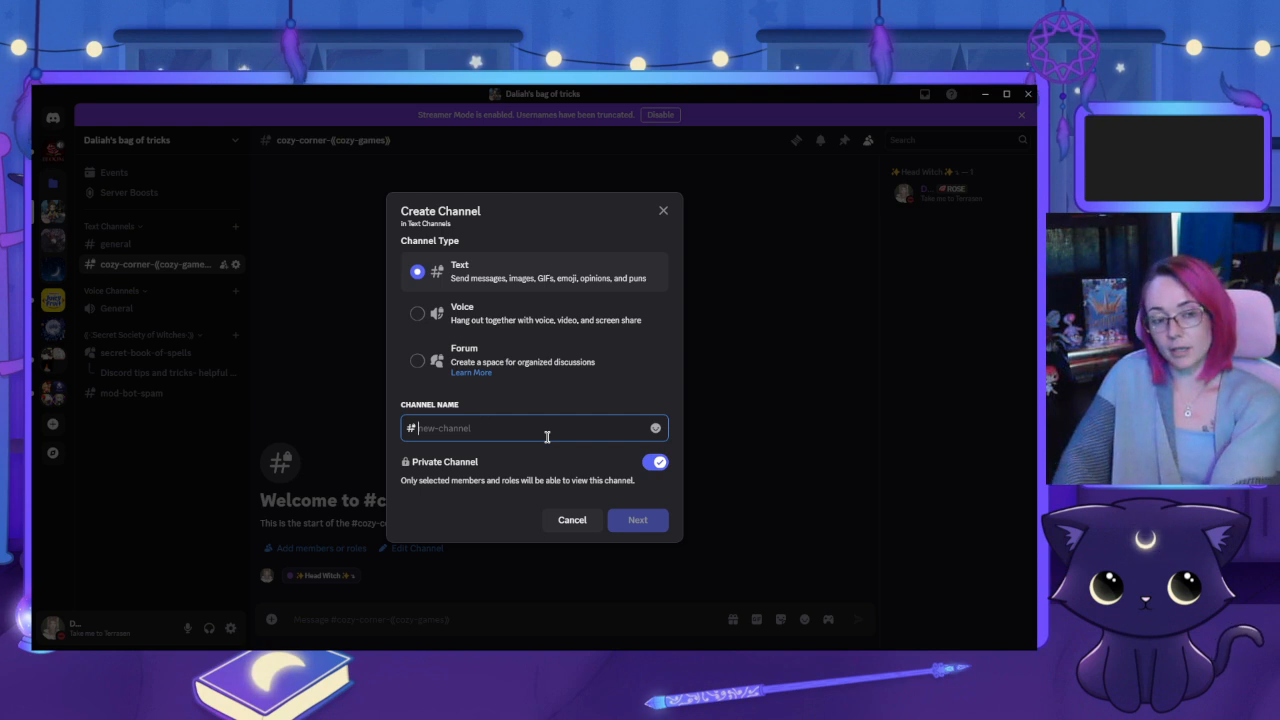
{"action": "type", "text": "mmos"}
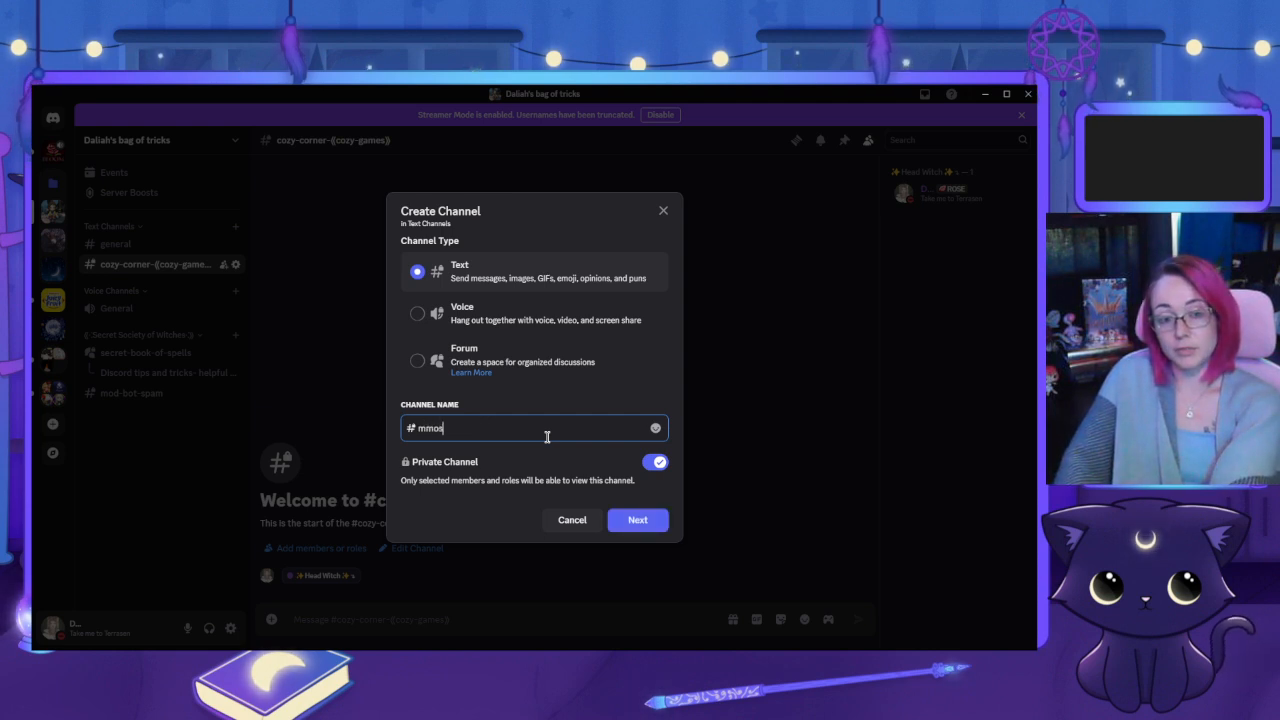
{"action": "left_click", "coordinate": [637, 520]}
{"action": "left_click", "coordinate": [643, 496]}
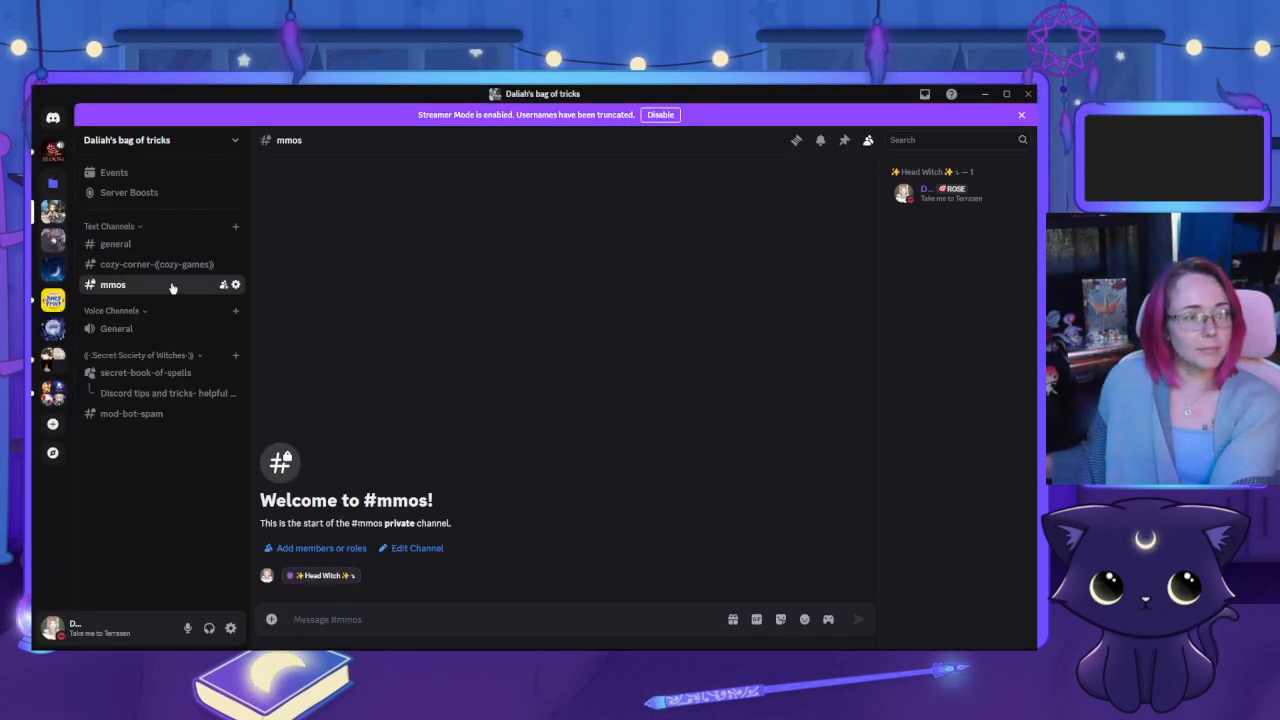
Create a private text channel named strategy-games under Text Channels, without extra members or roles
{"action": "right_click", "coordinate": [172, 285]}
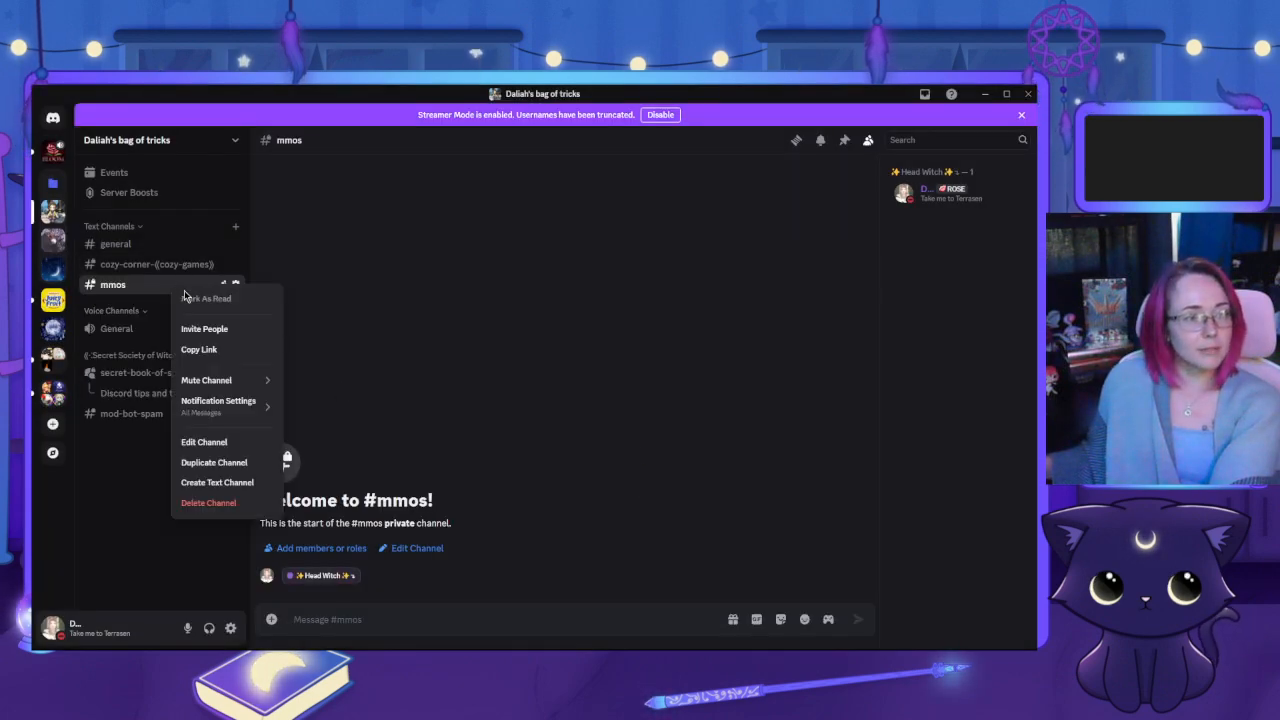
{"action": "left_click", "coordinate": [219, 483]}
{"action": "left_click", "coordinate": [652, 462]}
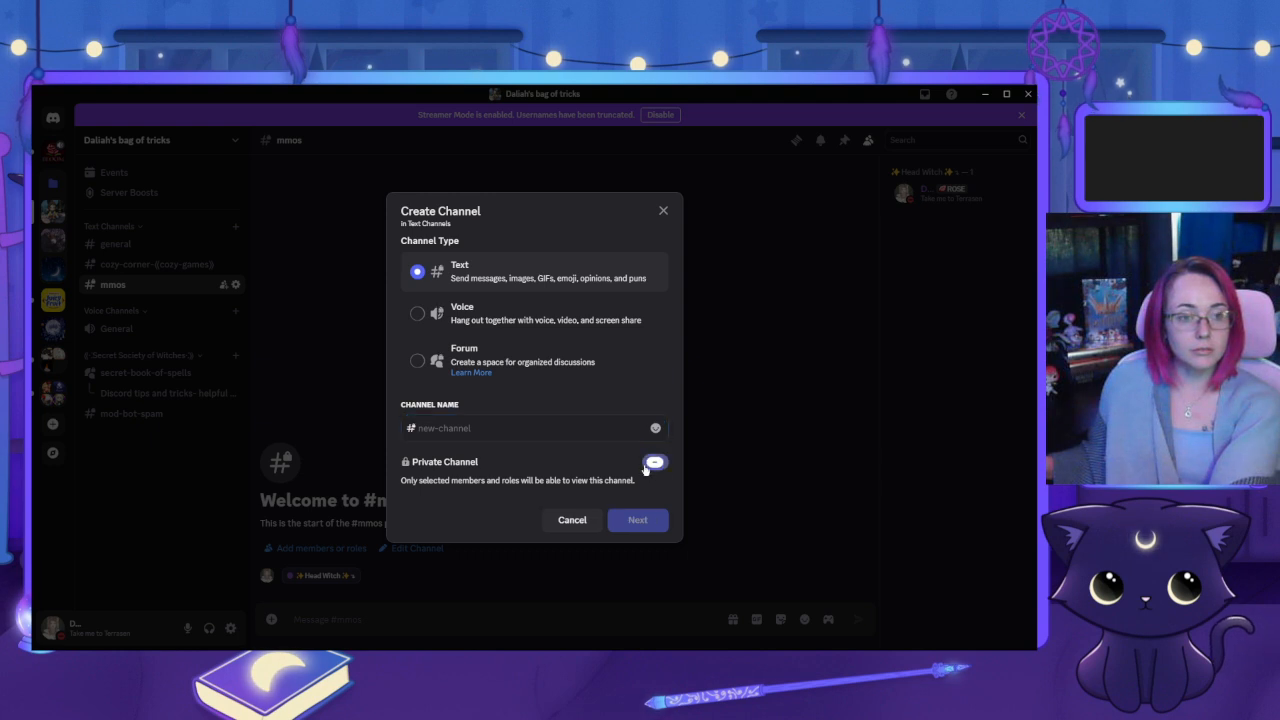
{"action": "left_click", "coordinate": [439, 431]}
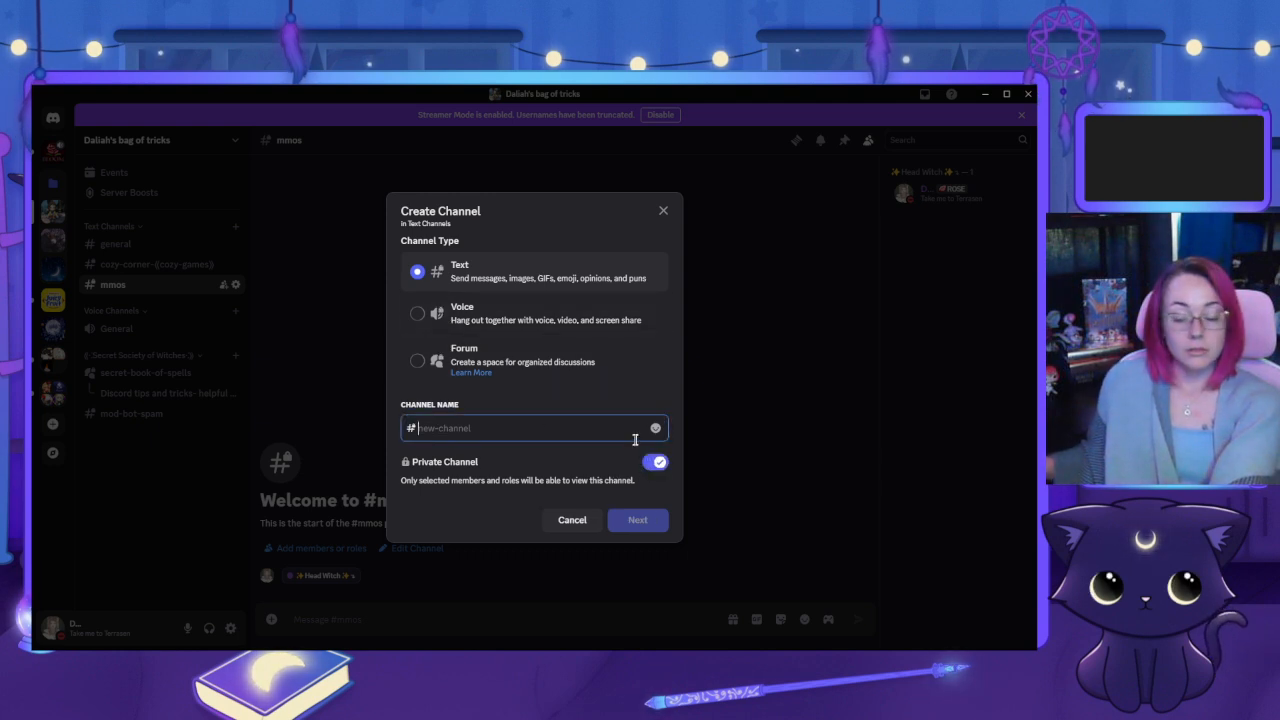
{"action": "type", "text": "strat"}
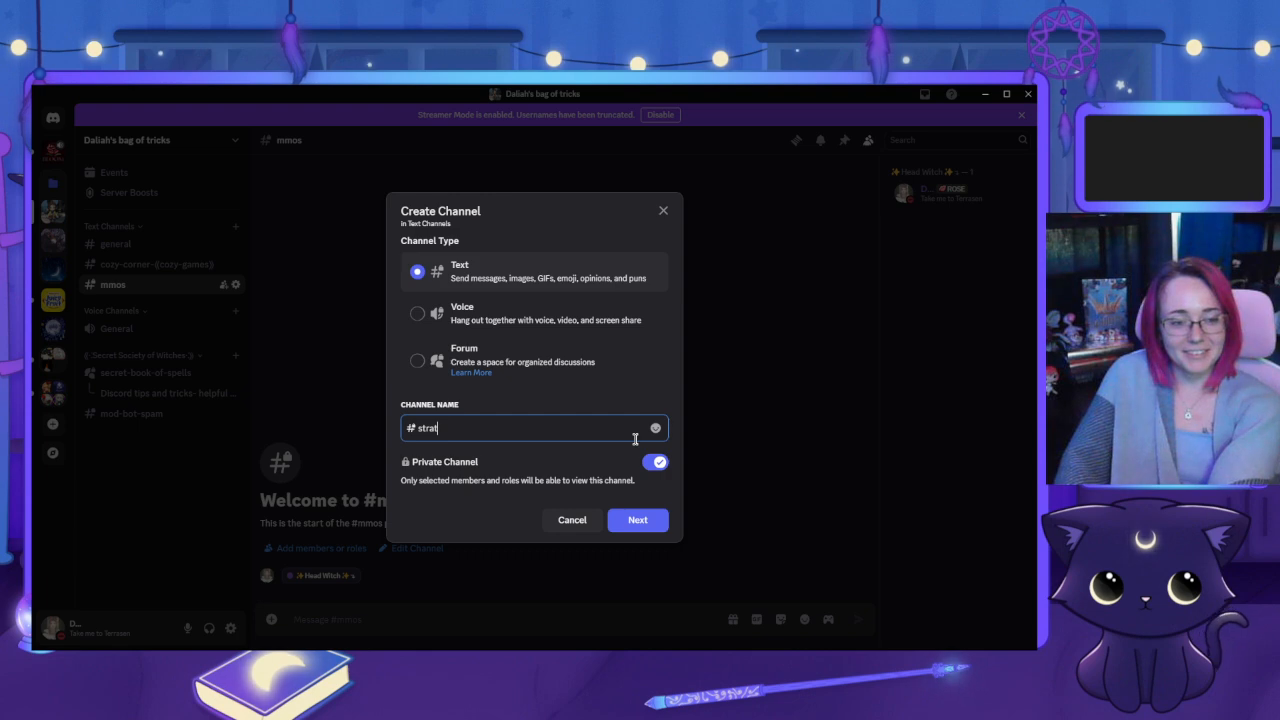
{"action": "type", "text": "egy-games"}
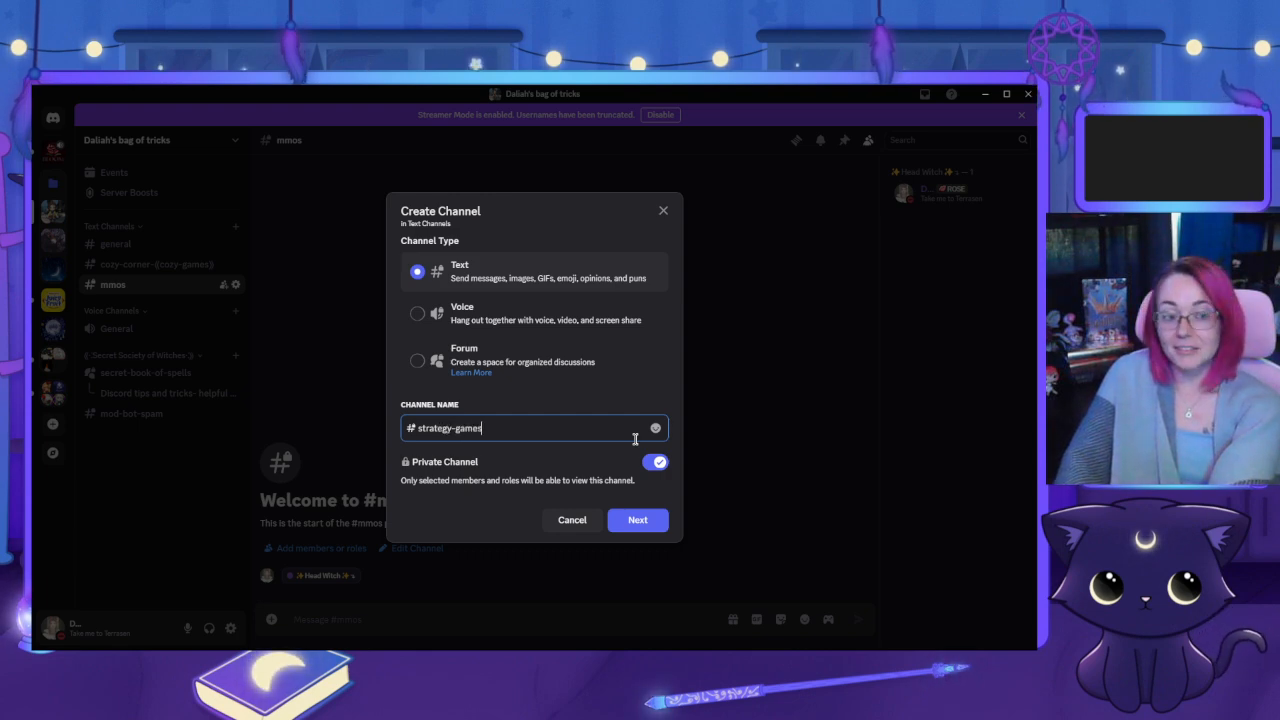
{"action": "key", "text": "Return"}
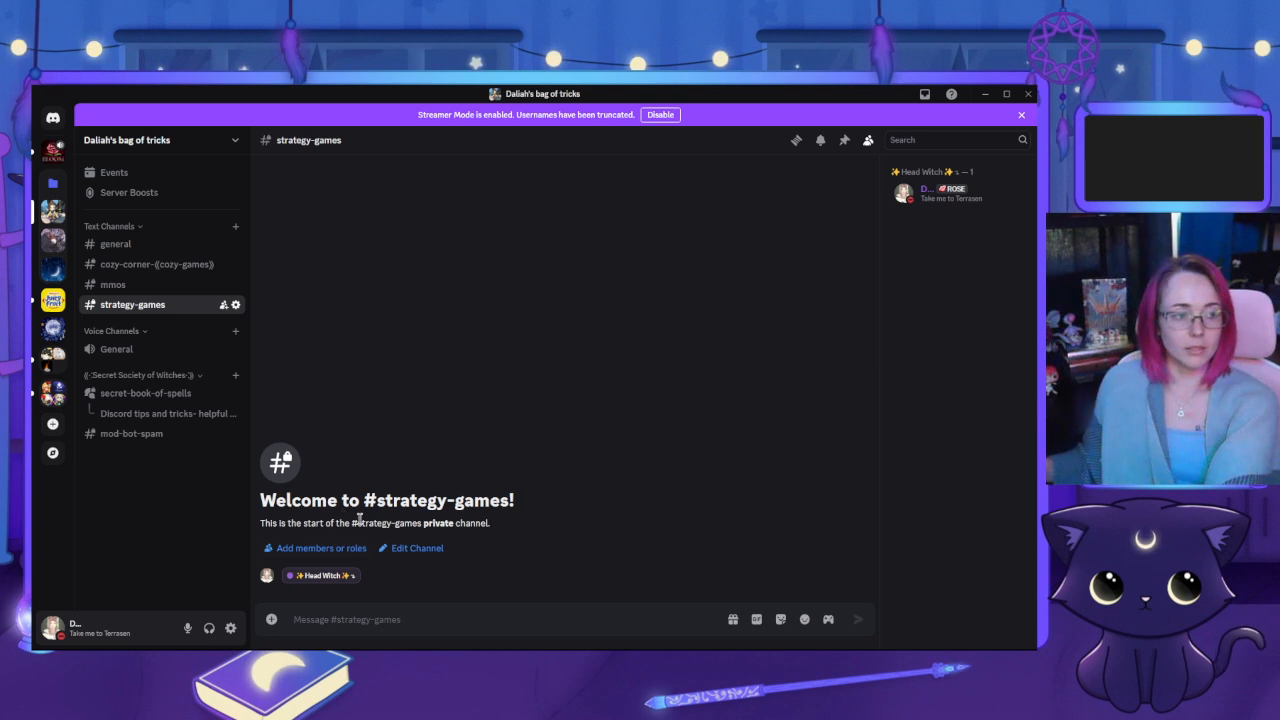
Create a private text channel named sci-fi under Text Channels, adding no members or roles
{"action": "left_click", "coordinate": [52, 274]}
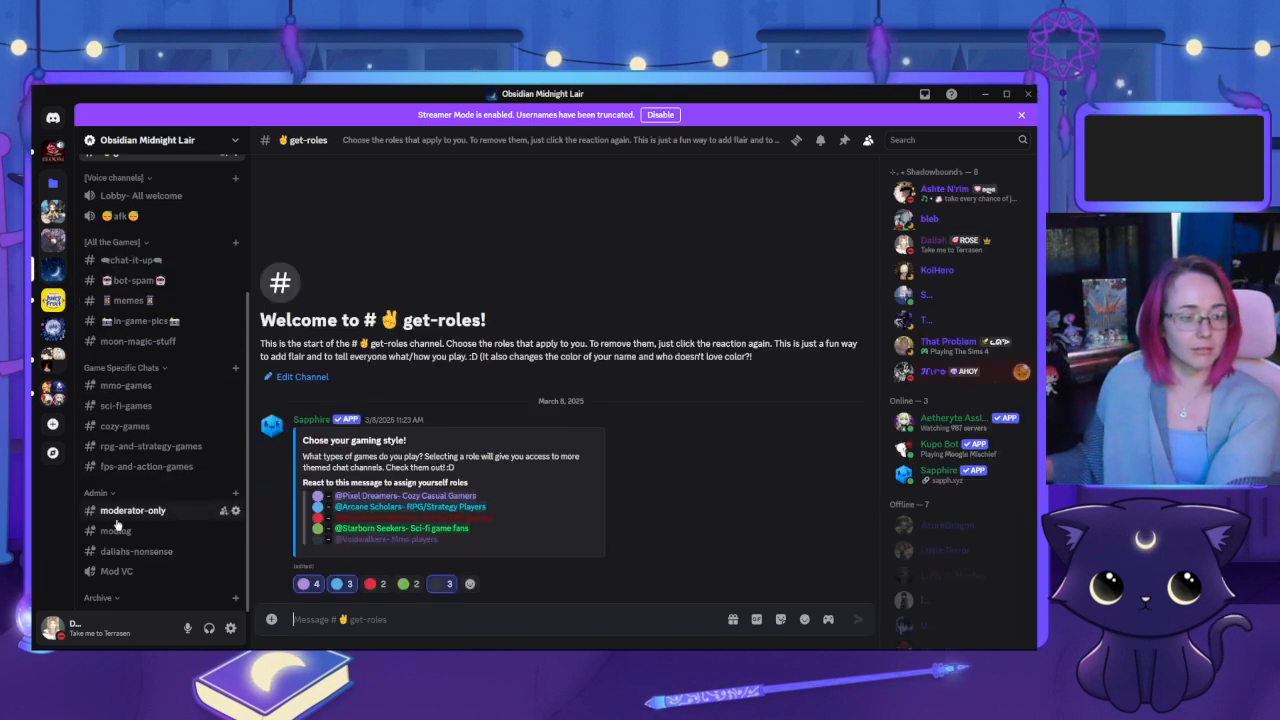
{"action": "left_click", "coordinate": [55, 214]}
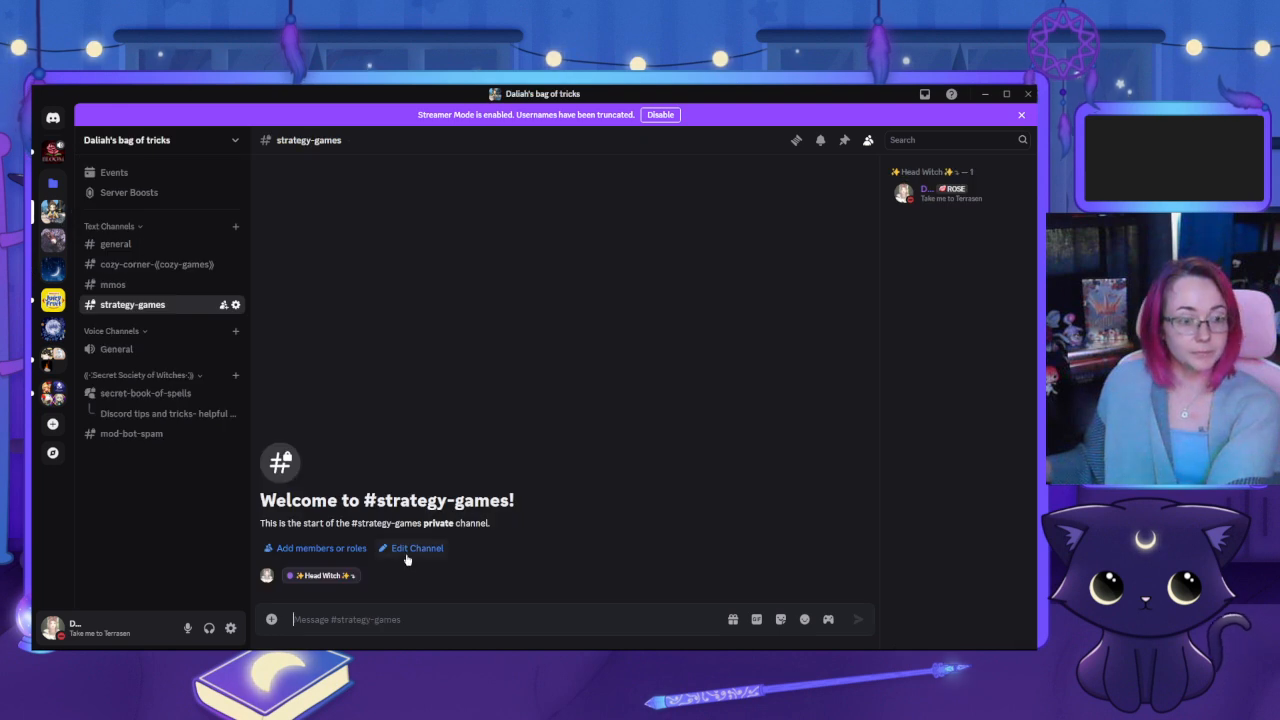
{"action": "right_click", "coordinate": [184, 293]}
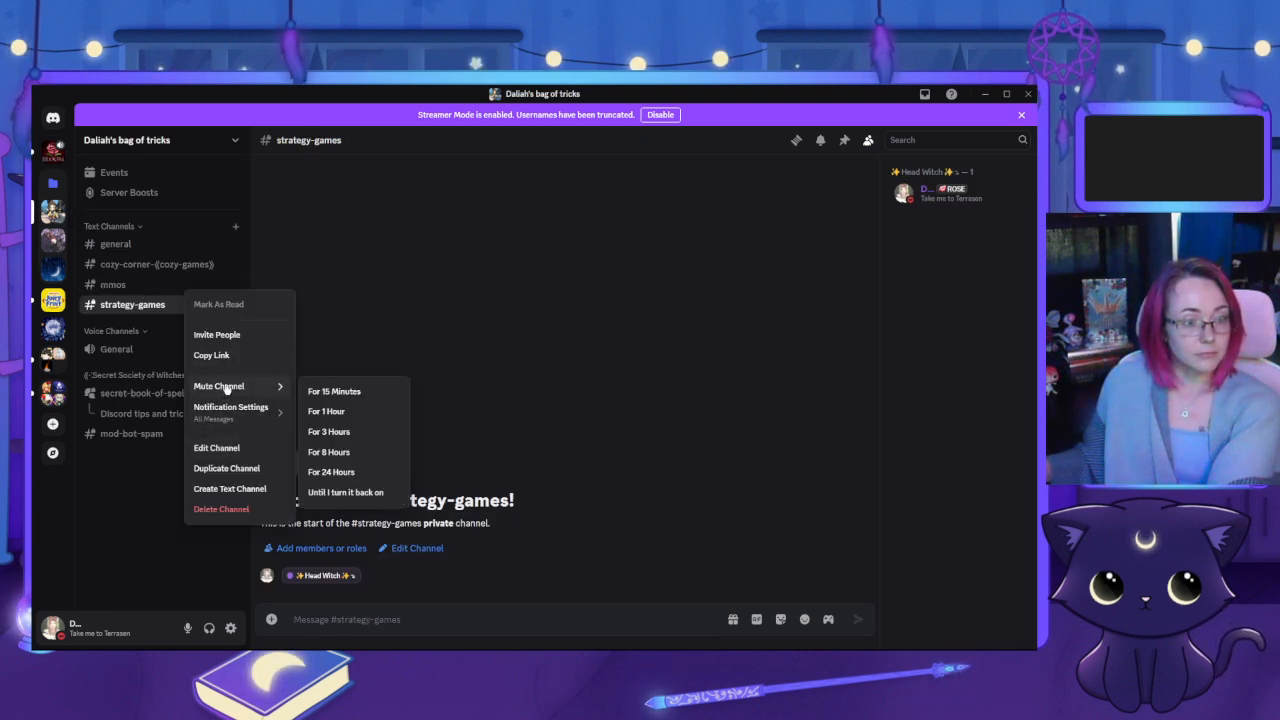
{"action": "mouse_move", "coordinate": [238, 416]}
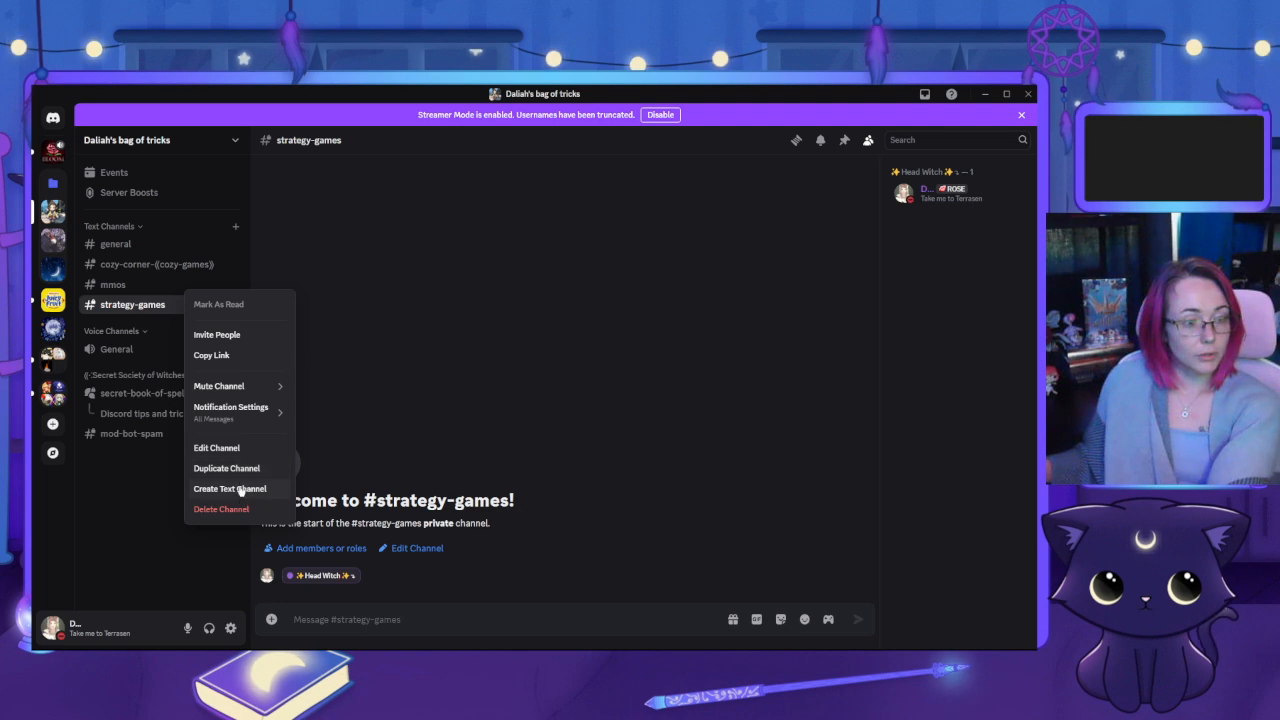
{"action": "left_click", "coordinate": [230, 488]}
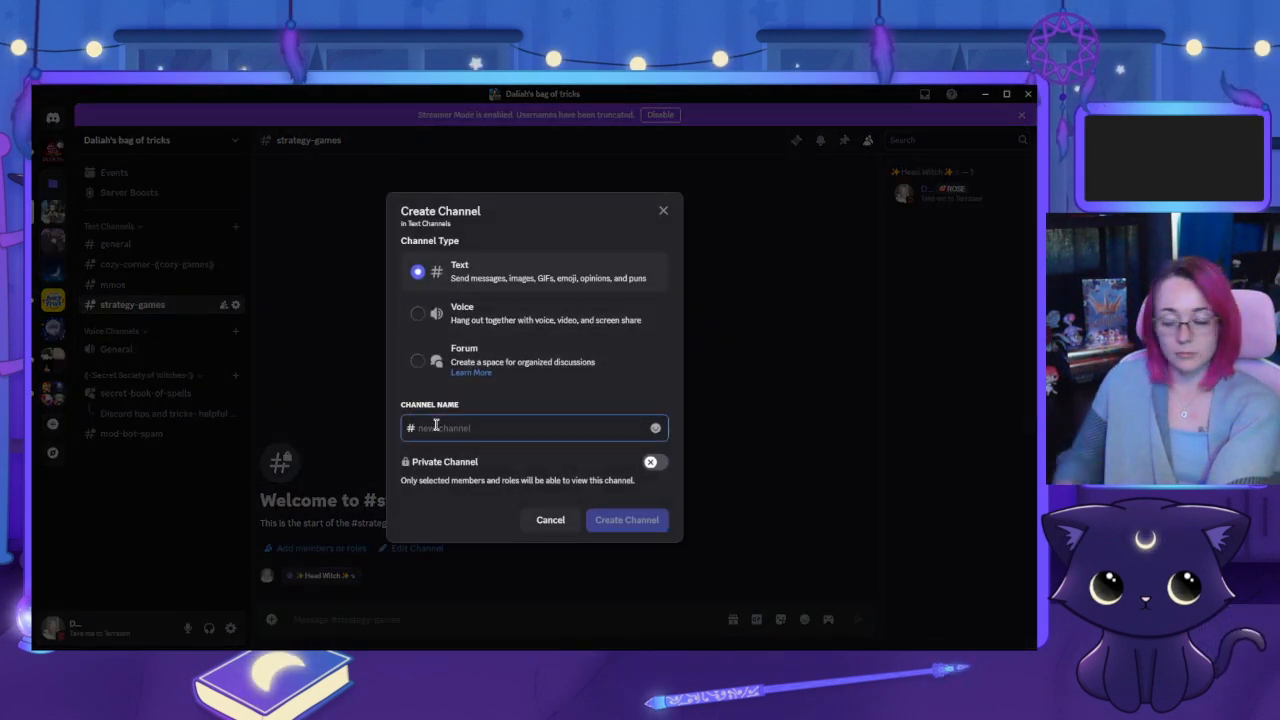
{"action": "type", "text": "s"}
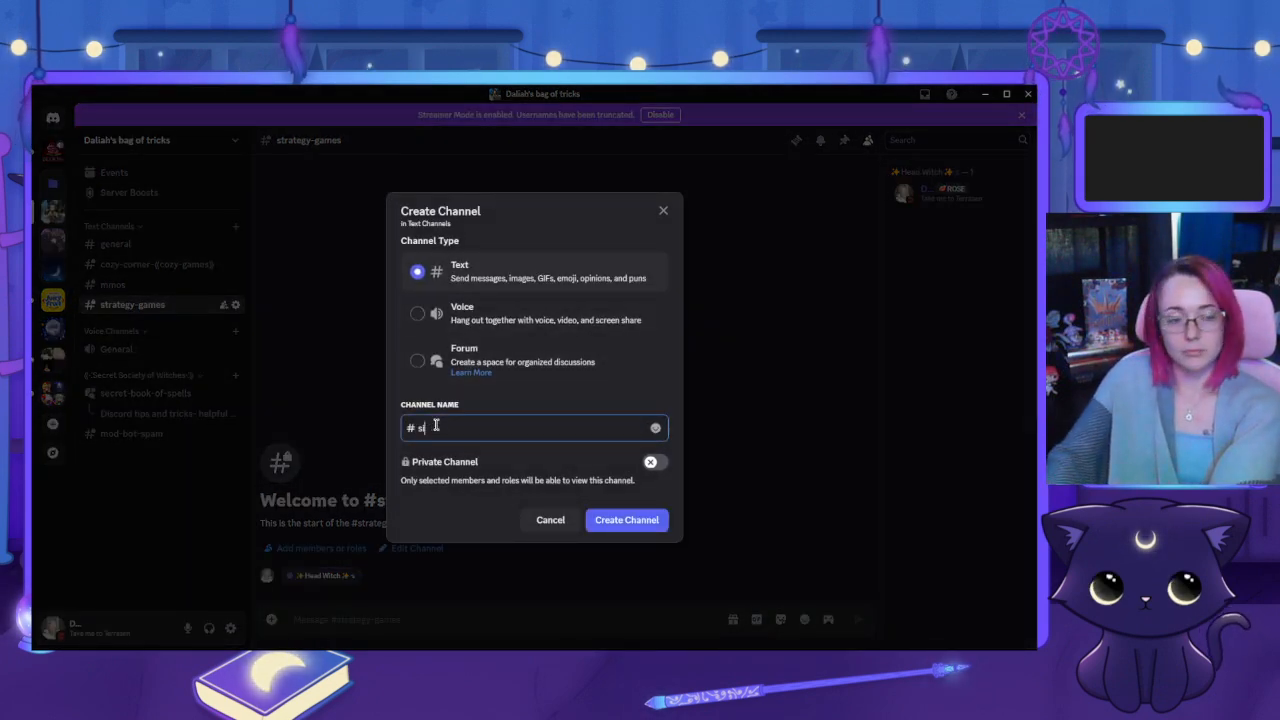
{"action": "type", "text": "ic"}
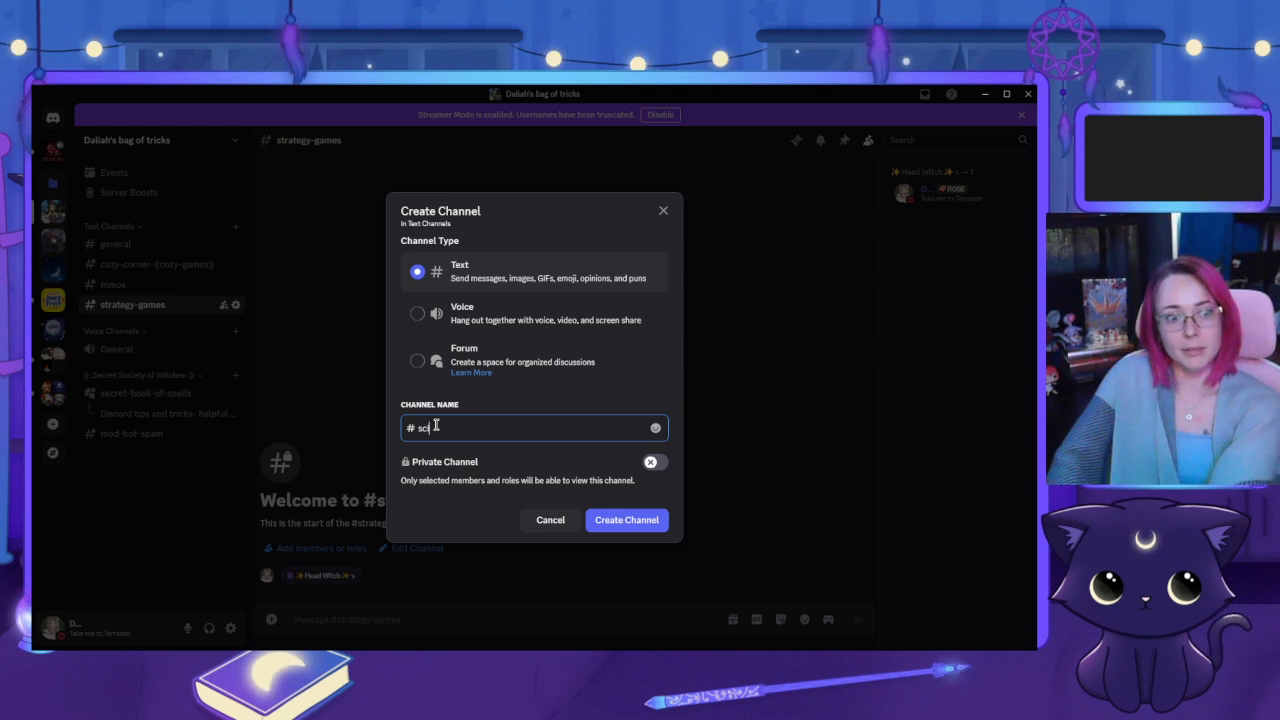
{"action": "type", "text": "ifi"}
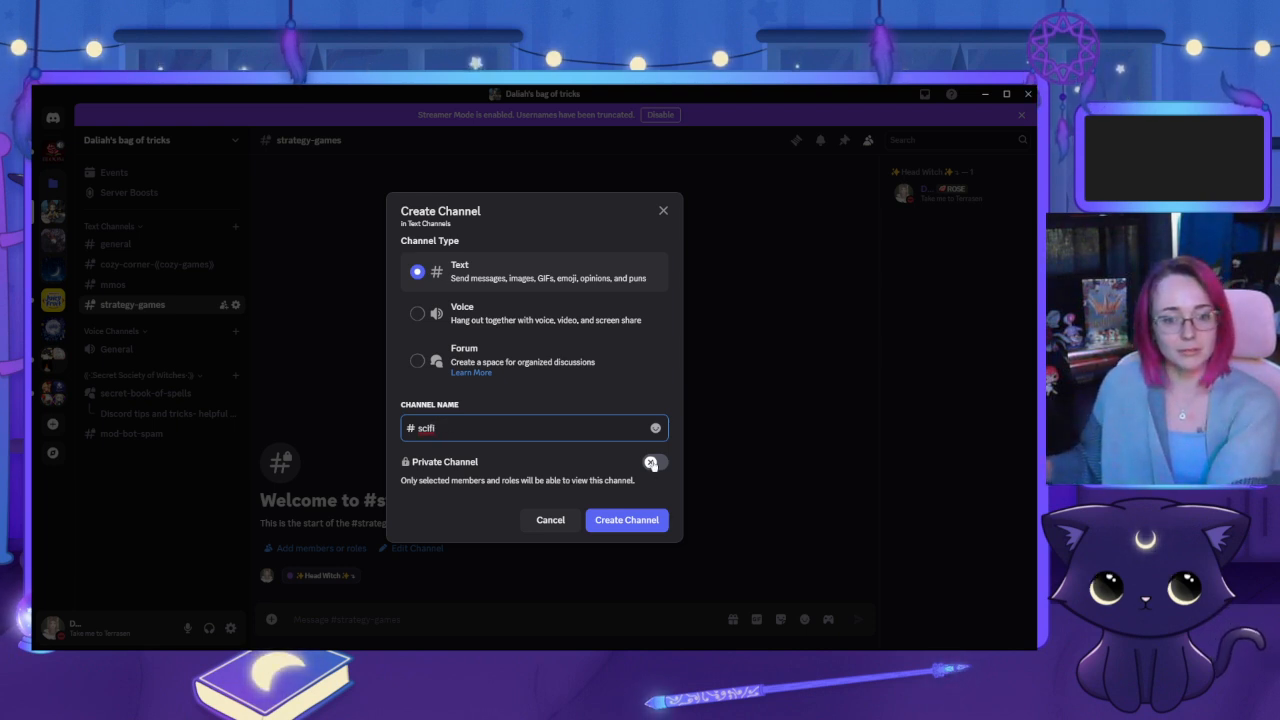
{"action": "left_click", "coordinate": [651, 462]}
{"action": "left_click", "coordinate": [427, 428]}
{"action": "type", "text": "-"}
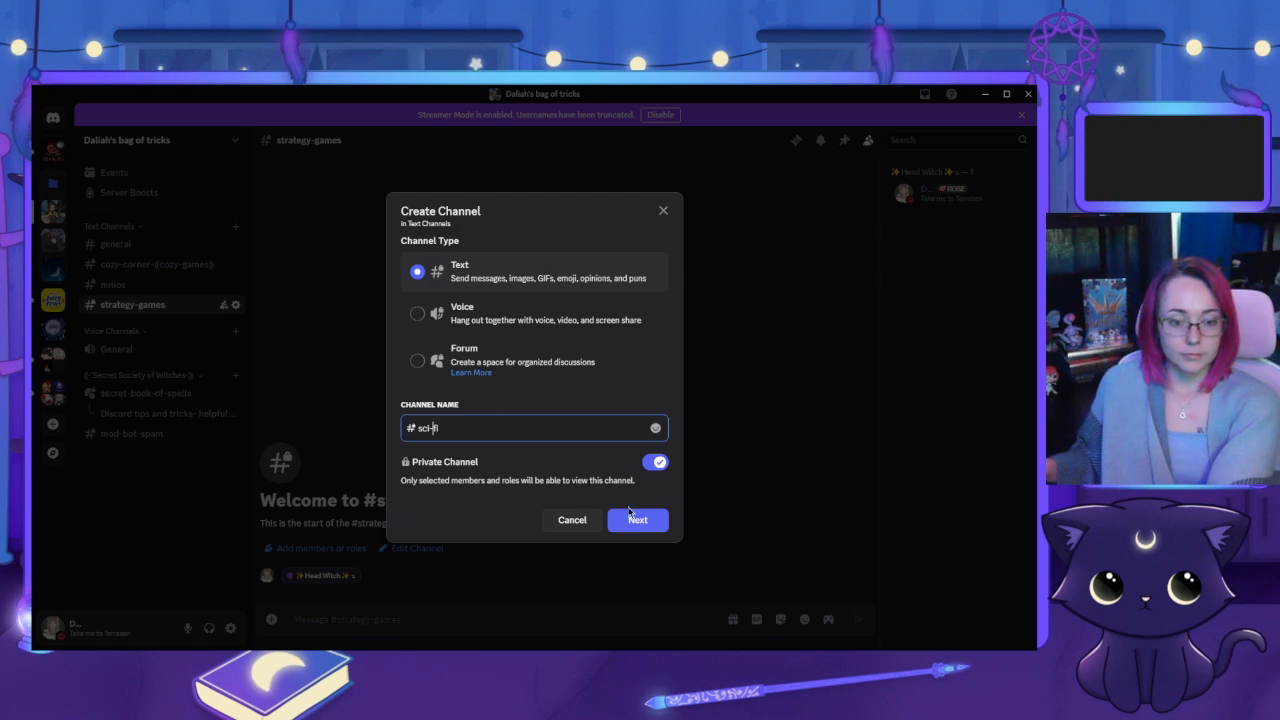
{"action": "left_click", "coordinate": [632, 515]}
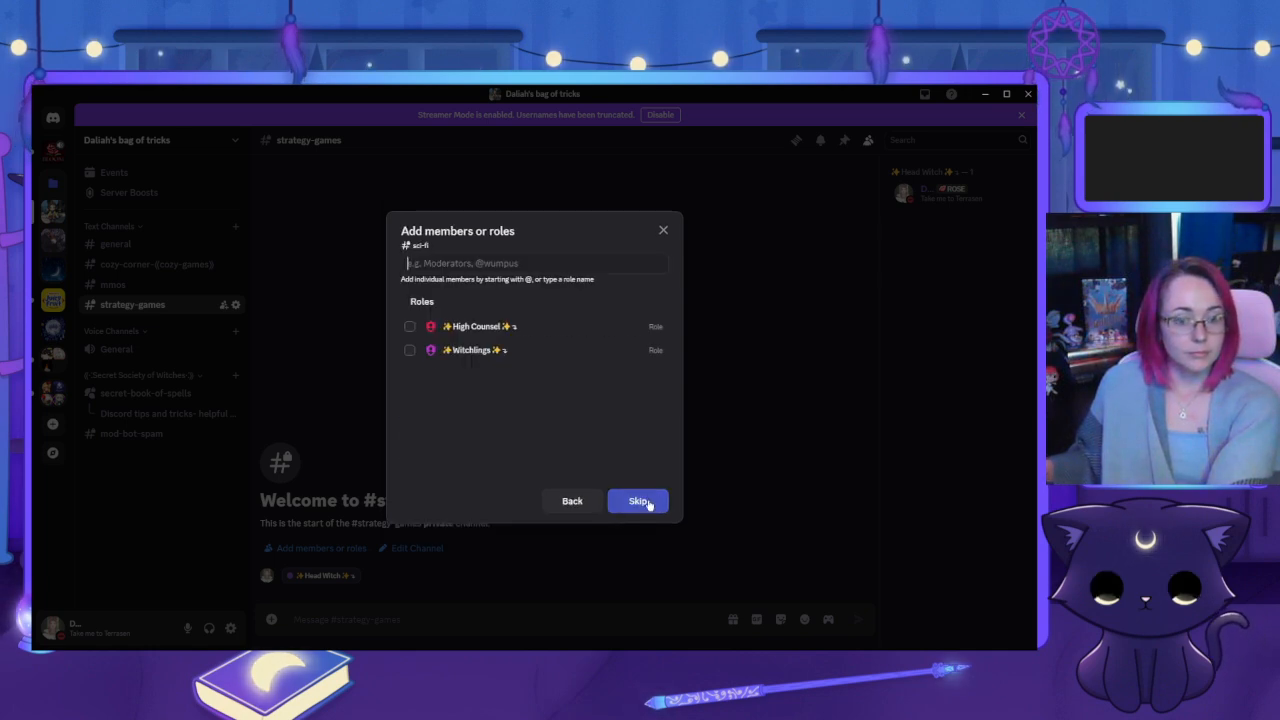
{"action": "left_click", "coordinate": [645, 502]}
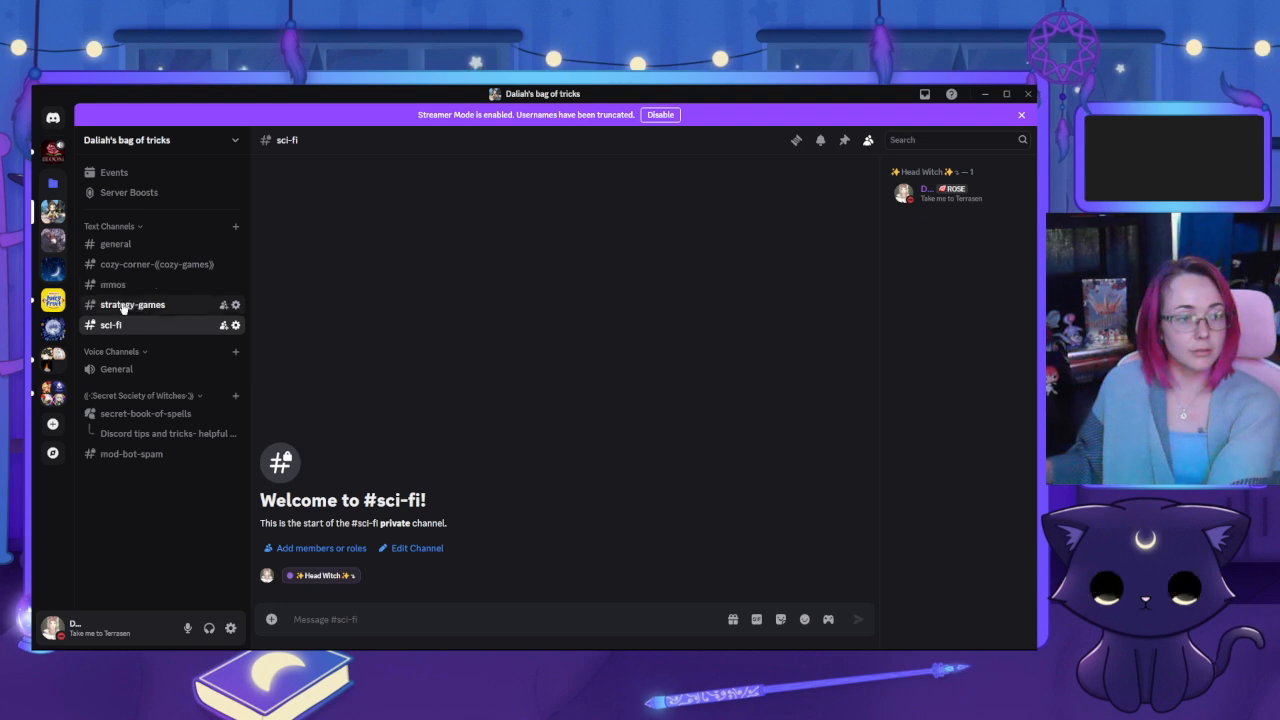
Rename the strategy-games channel to rpg-and-strategy-games, save the change and leave the channel settings
{"action": "right_click", "coordinate": [141, 305]}
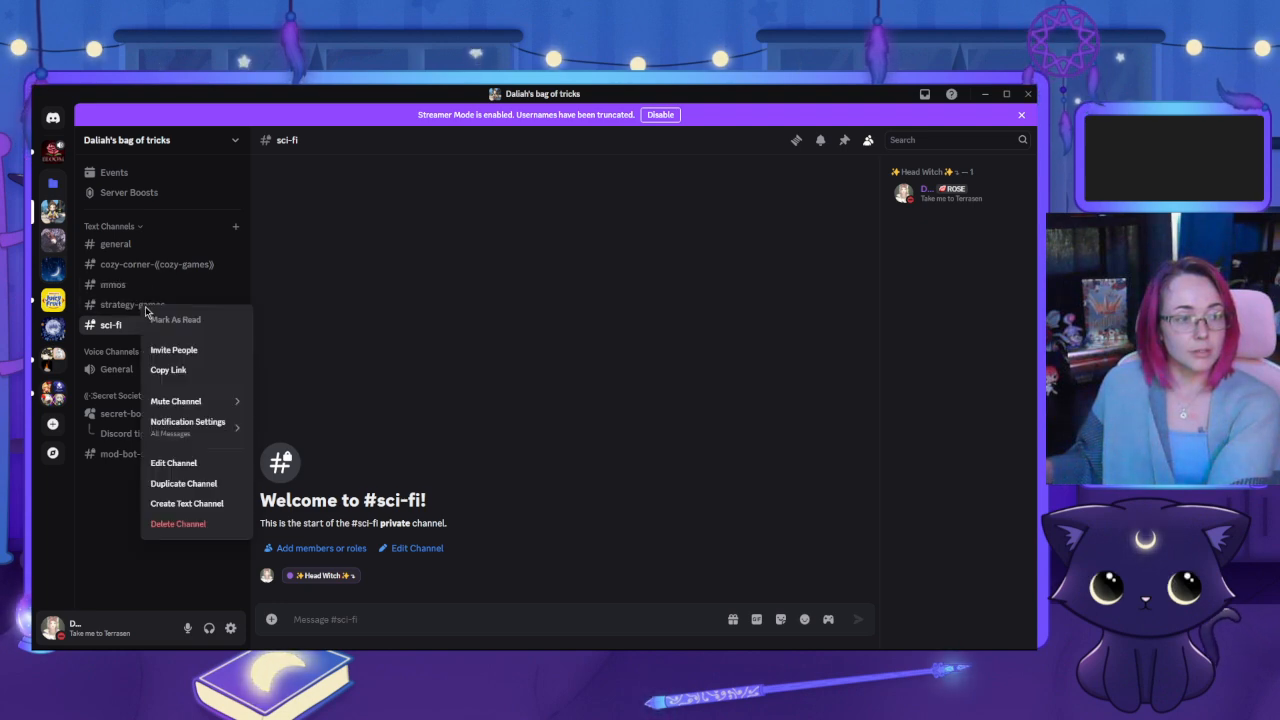
{"action": "left_click", "coordinate": [166, 460]}
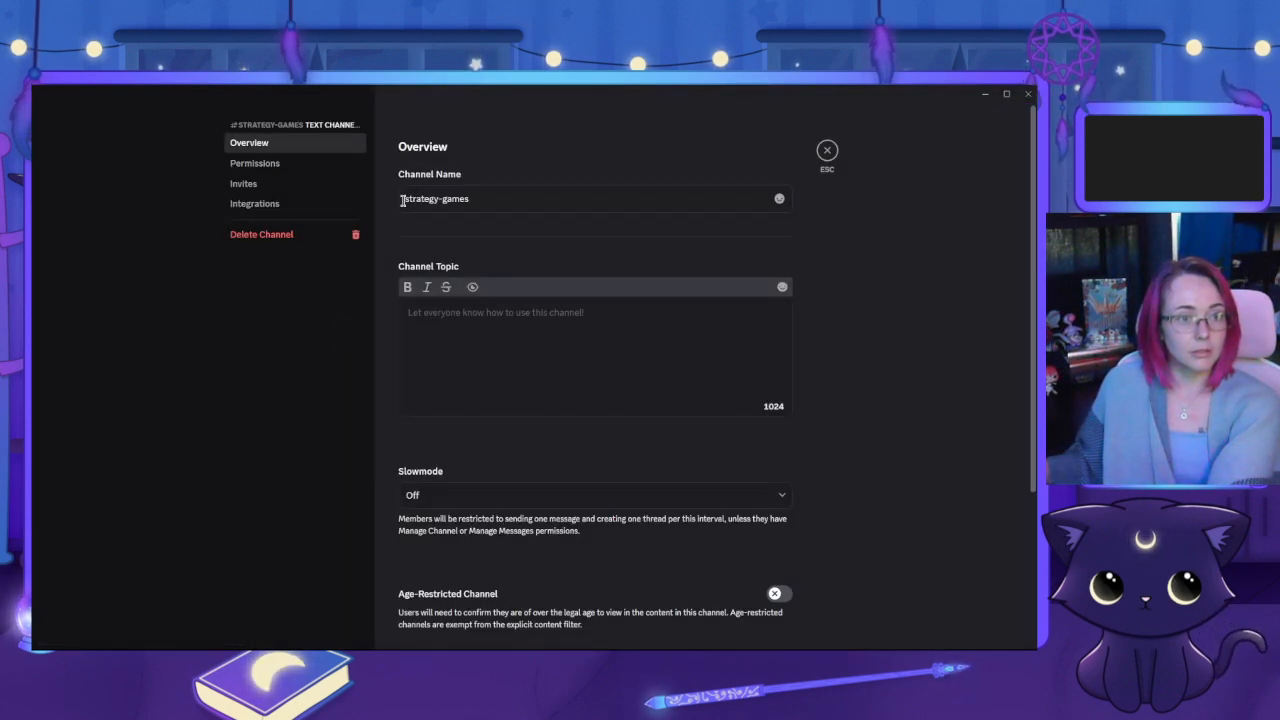
{"action": "left_click", "coordinate": [403, 201]}
{"action": "type", "text": "rpgs-"}
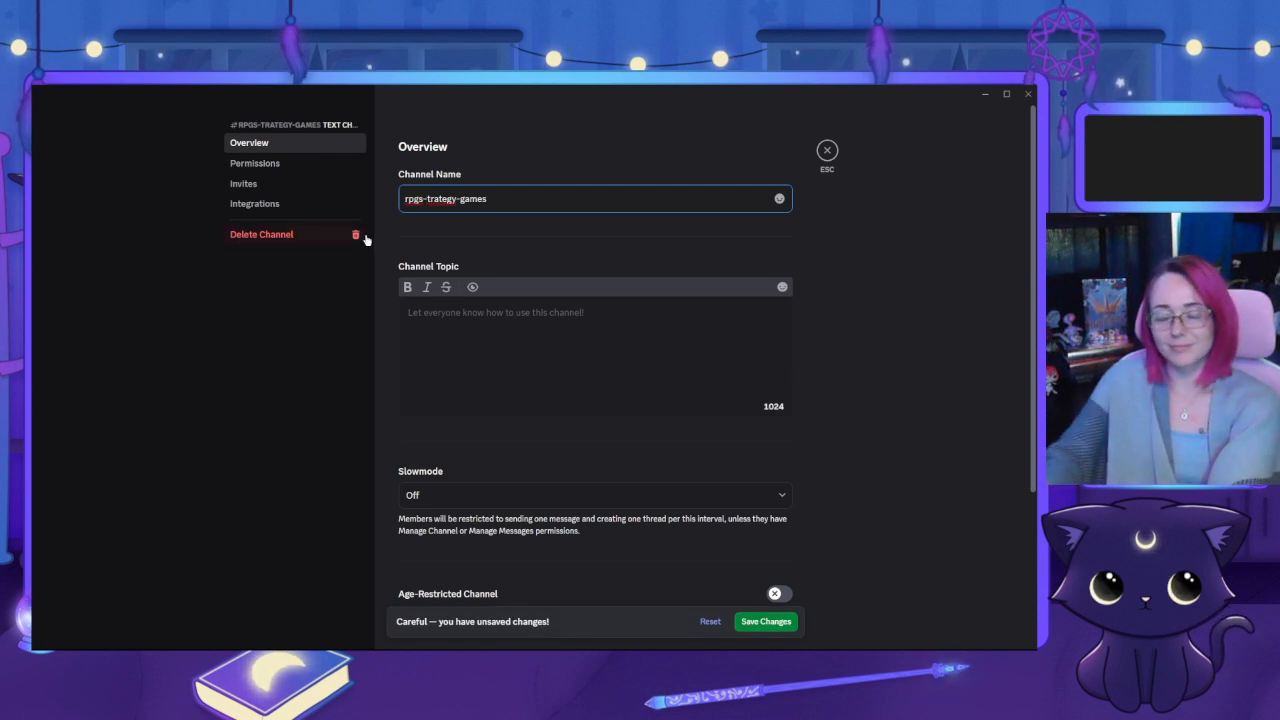
{"action": "key", "text": "BackSpace"}
{"action": "type", "text": "s-"}
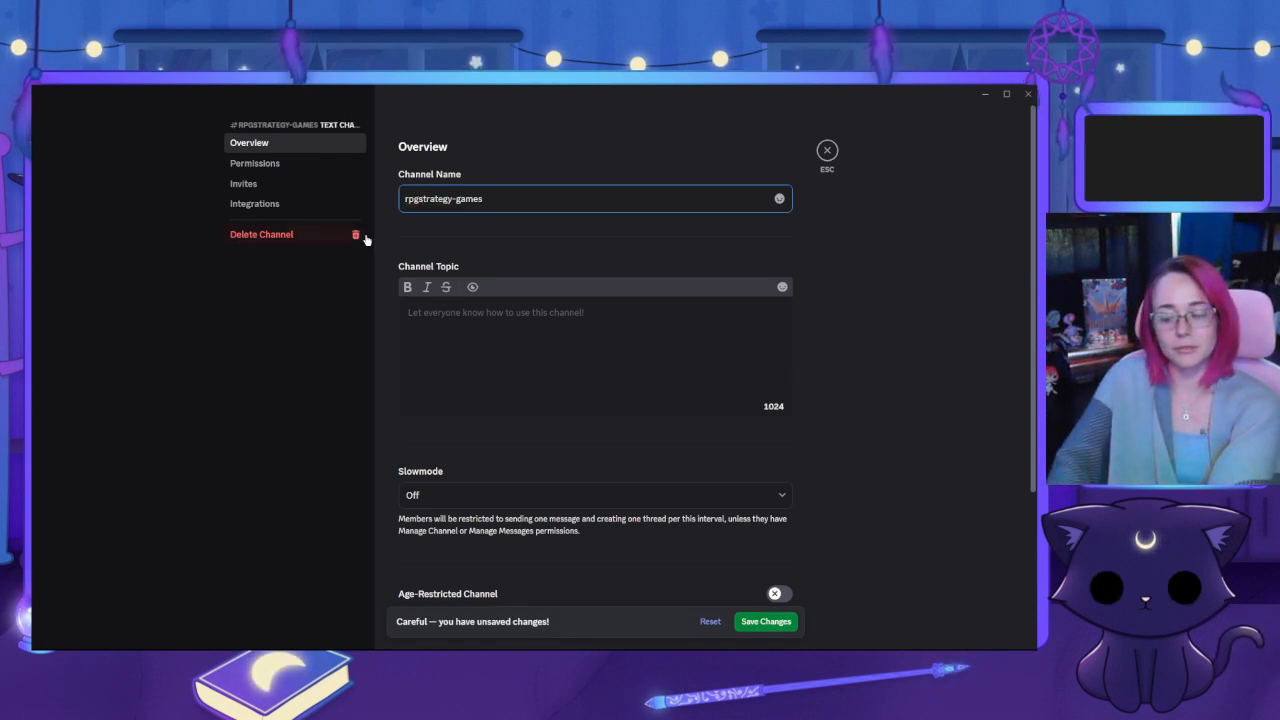
{"action": "key", "text": "Right"}
{"action": "type", "text": "-"}
{"action": "key", "text": "BackSpace"}
{"action": "key", "text": "BackSpace"}
{"action": "key", "text": "BackSpace"}
{"action": "key", "text": "BackSpace"}
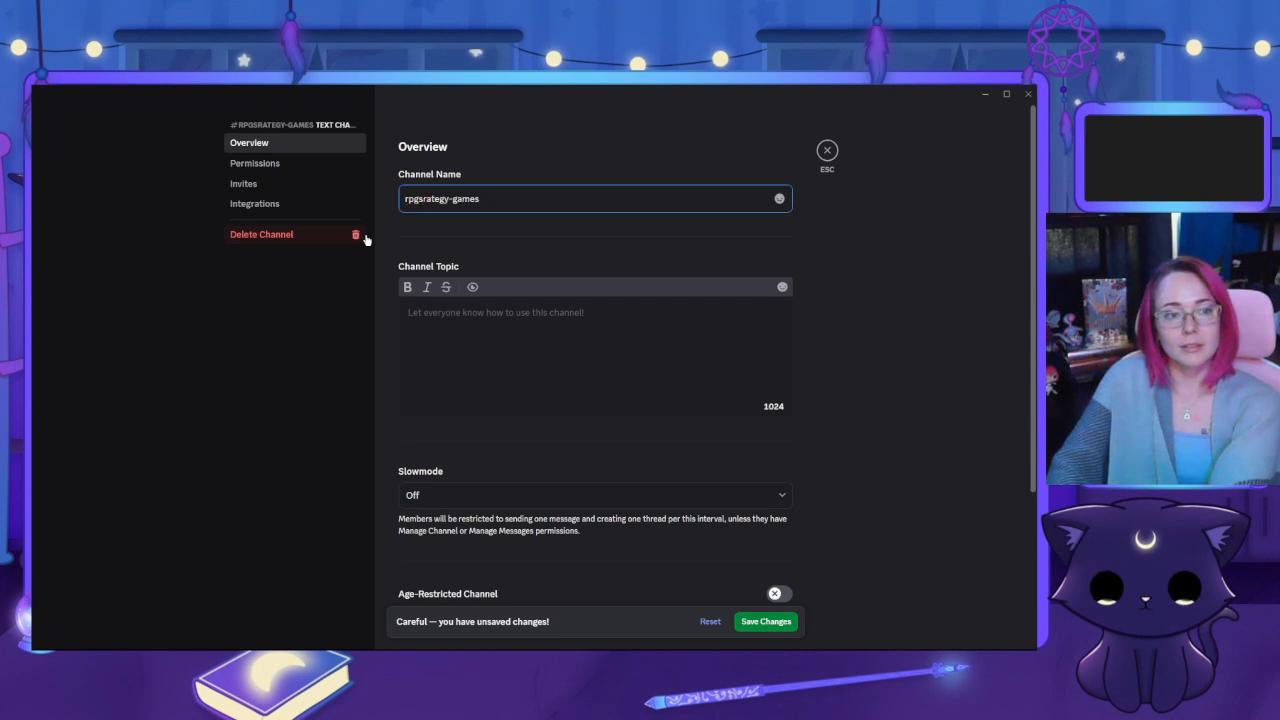
{"action": "type", "text": "-"}
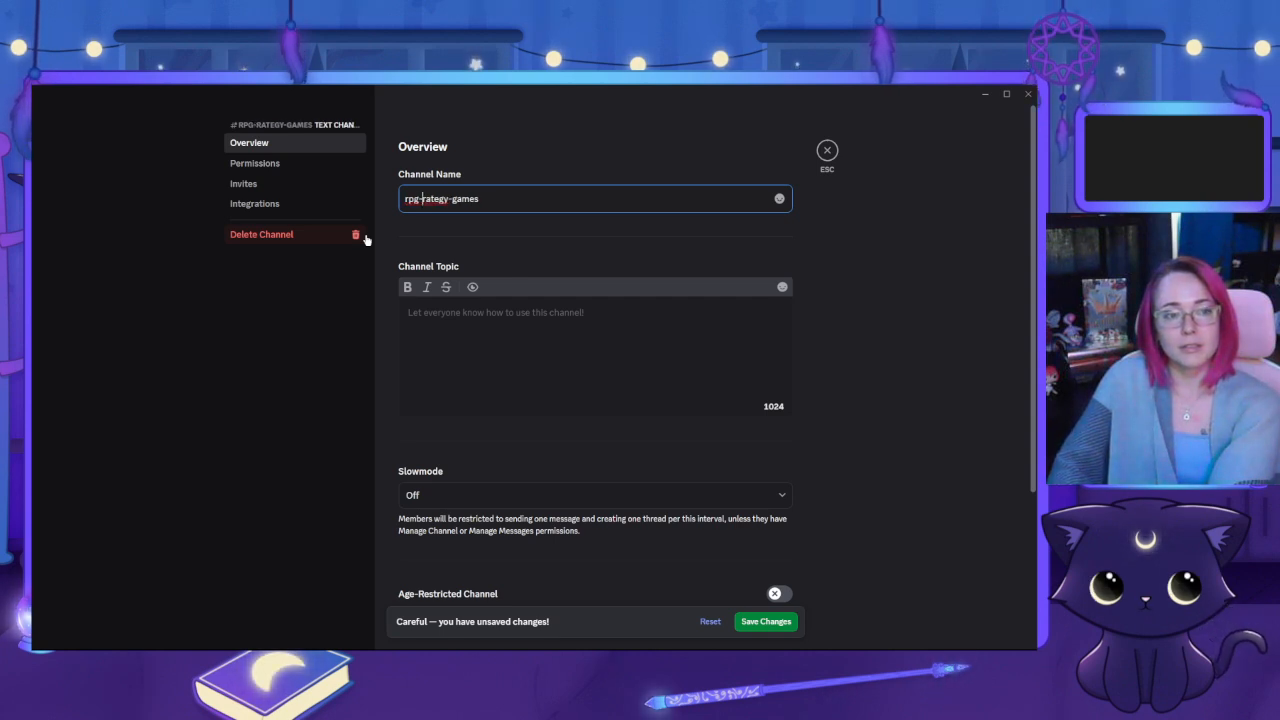
{"action": "type", "text": "and-st"}
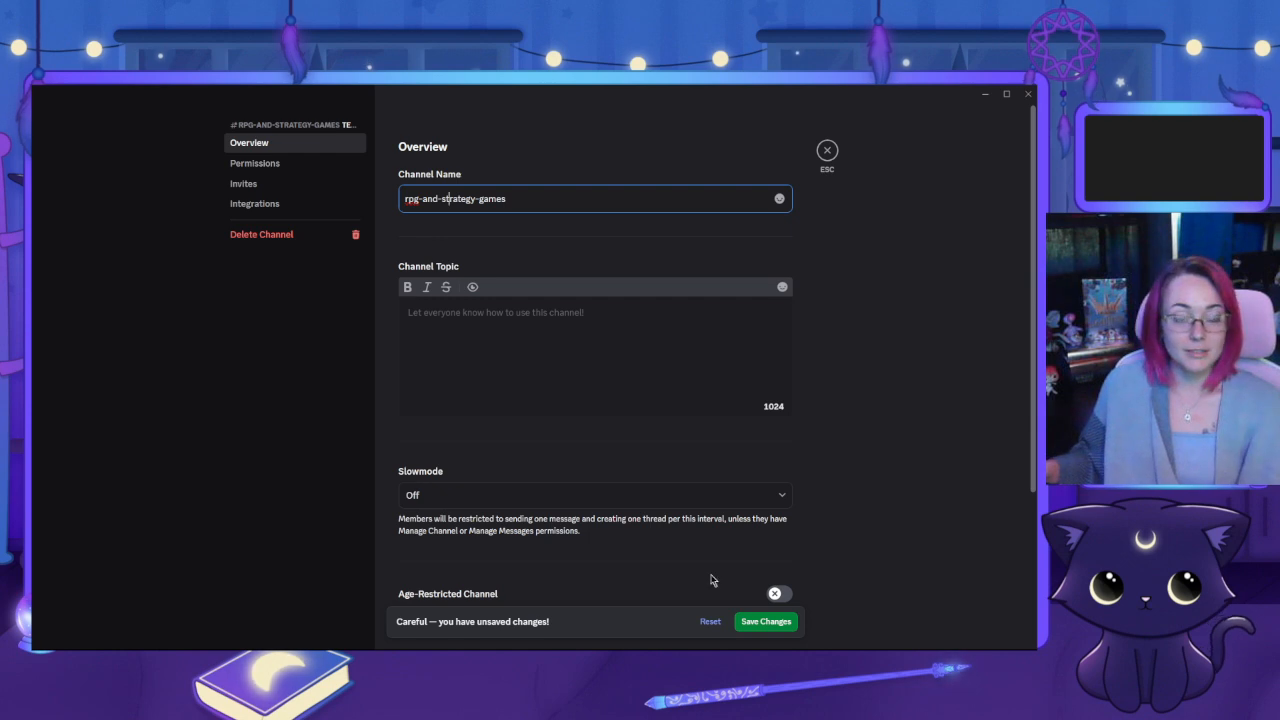
{"action": "left_click", "coordinate": [762, 625]}
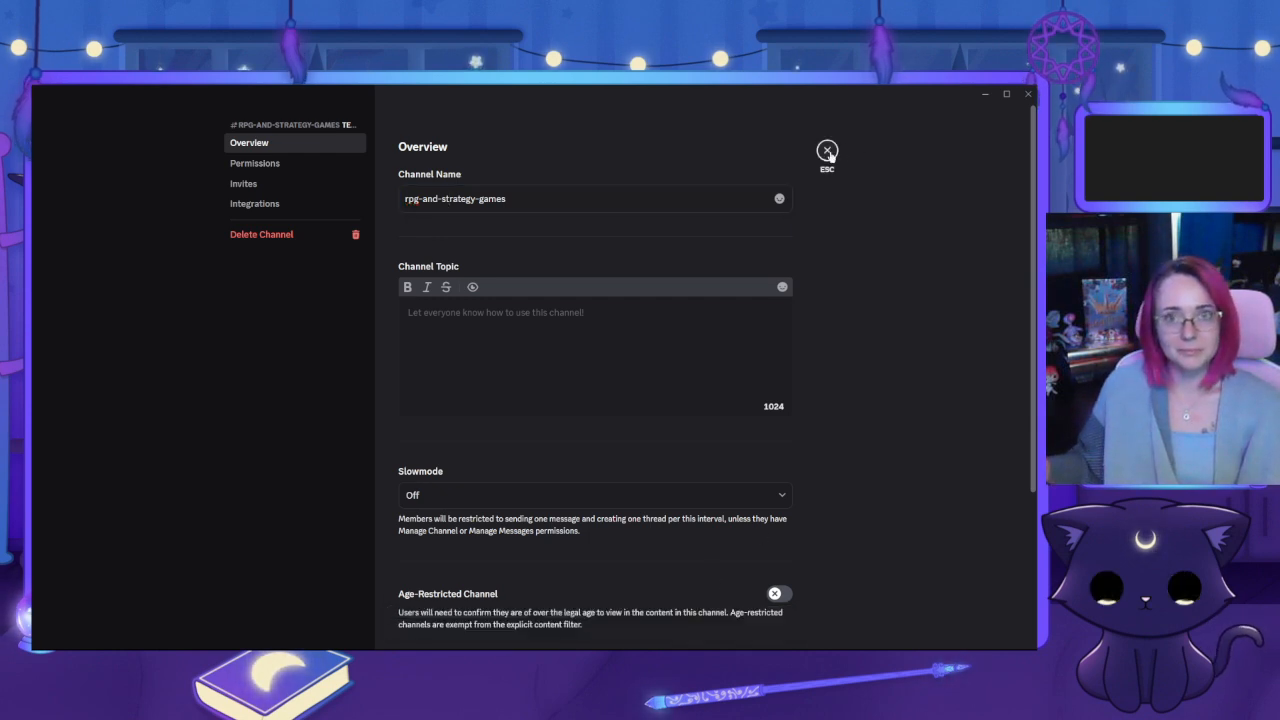
{"action": "left_click", "coordinate": [827, 150]}
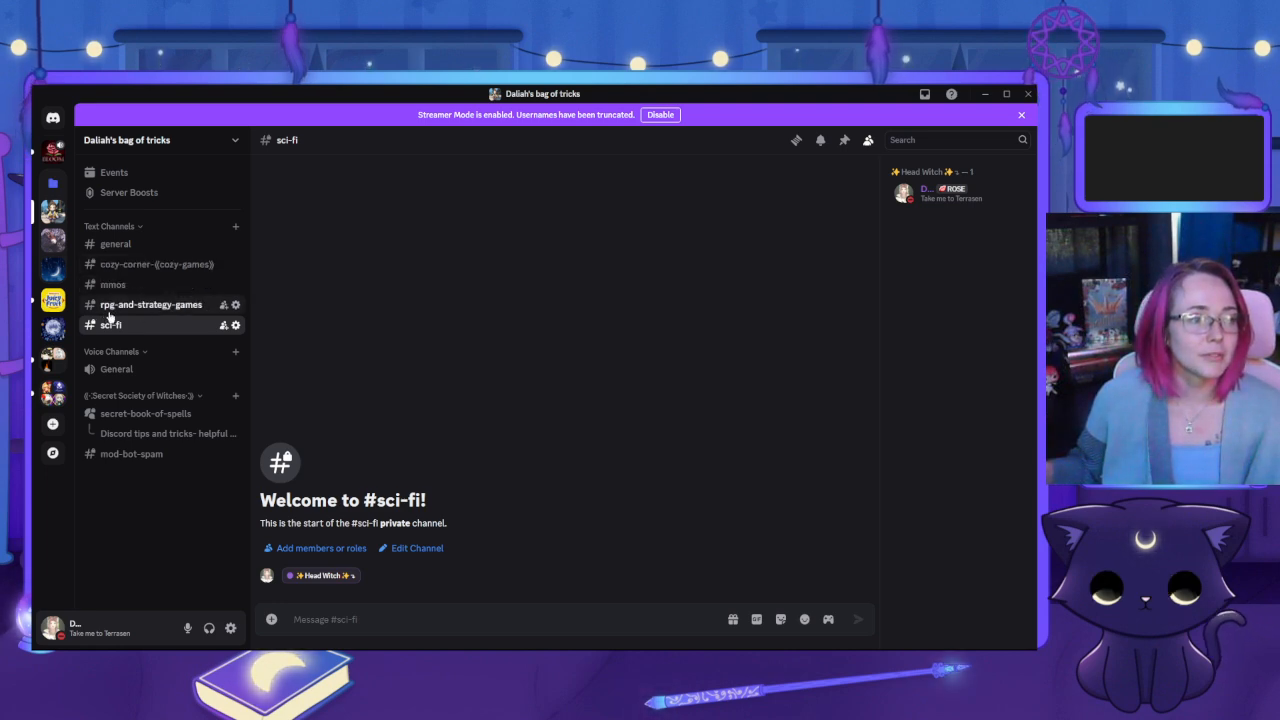
Create a private text channel named first-person-shooters under Text Channels, without adding members or roles
{"action": "left_click", "coordinate": [237, 227]}
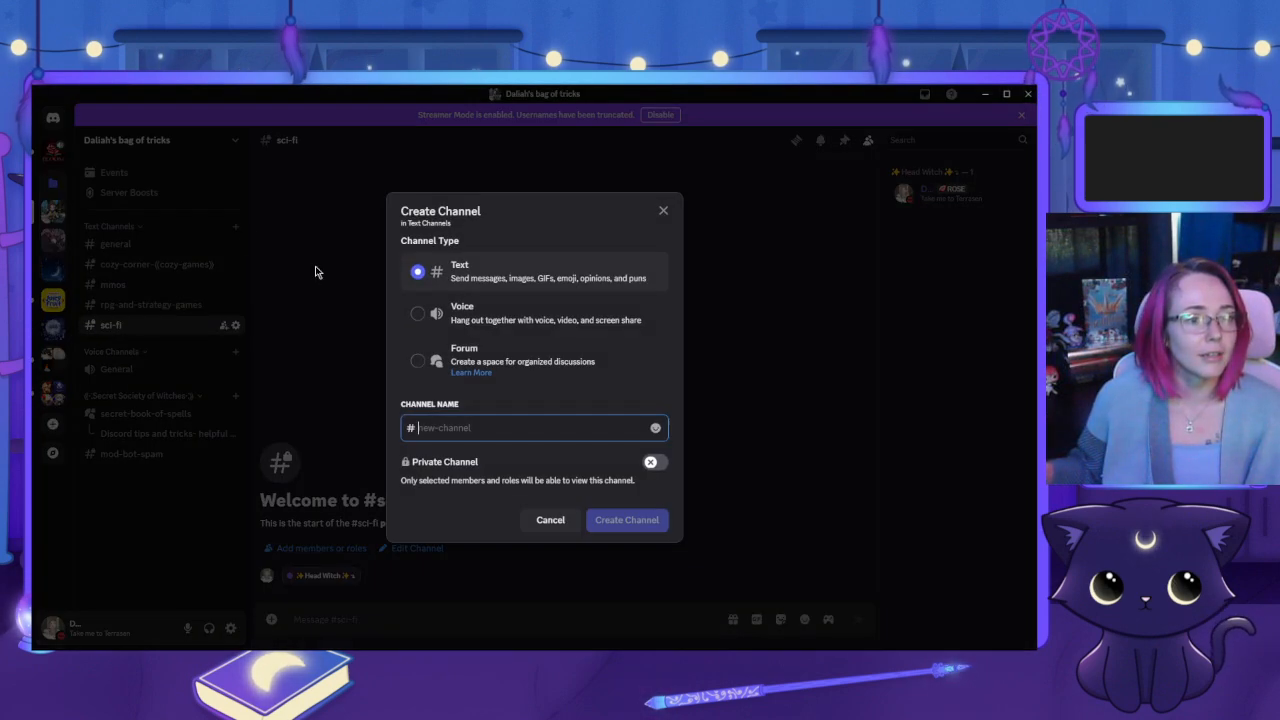
{"action": "left_click", "coordinate": [651, 464]}
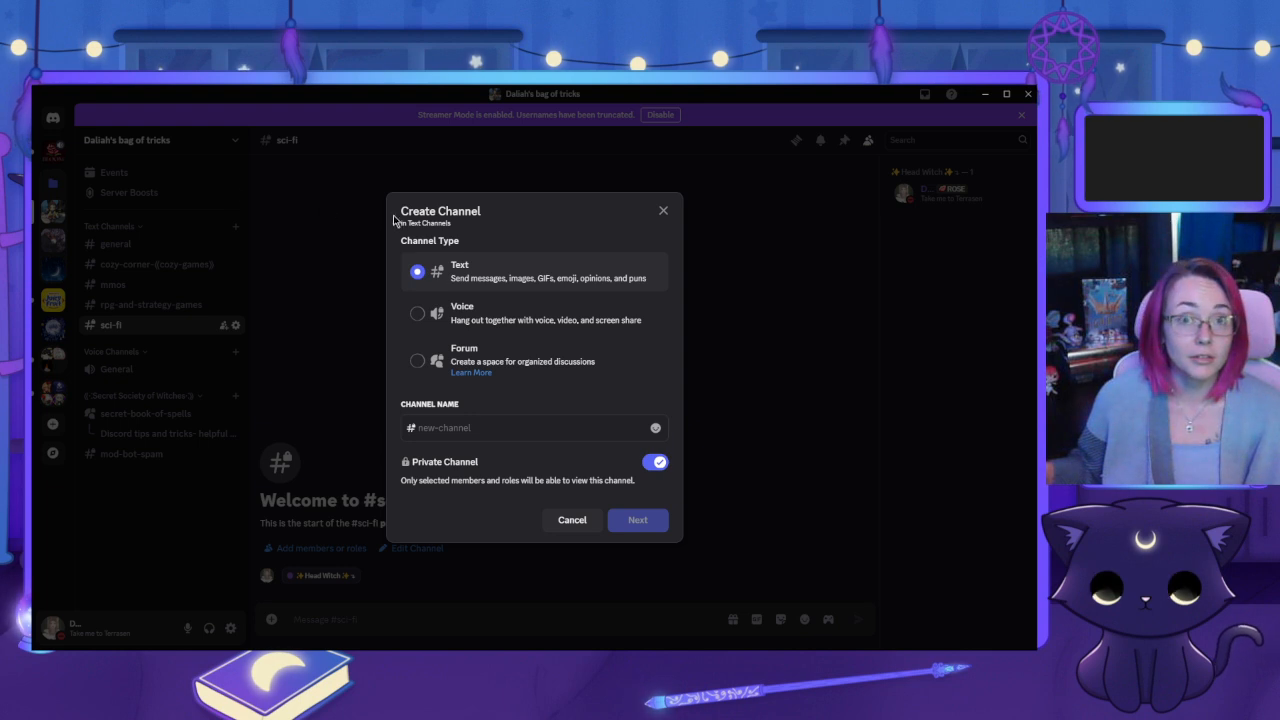
{"action": "left_click", "coordinate": [479, 424]}
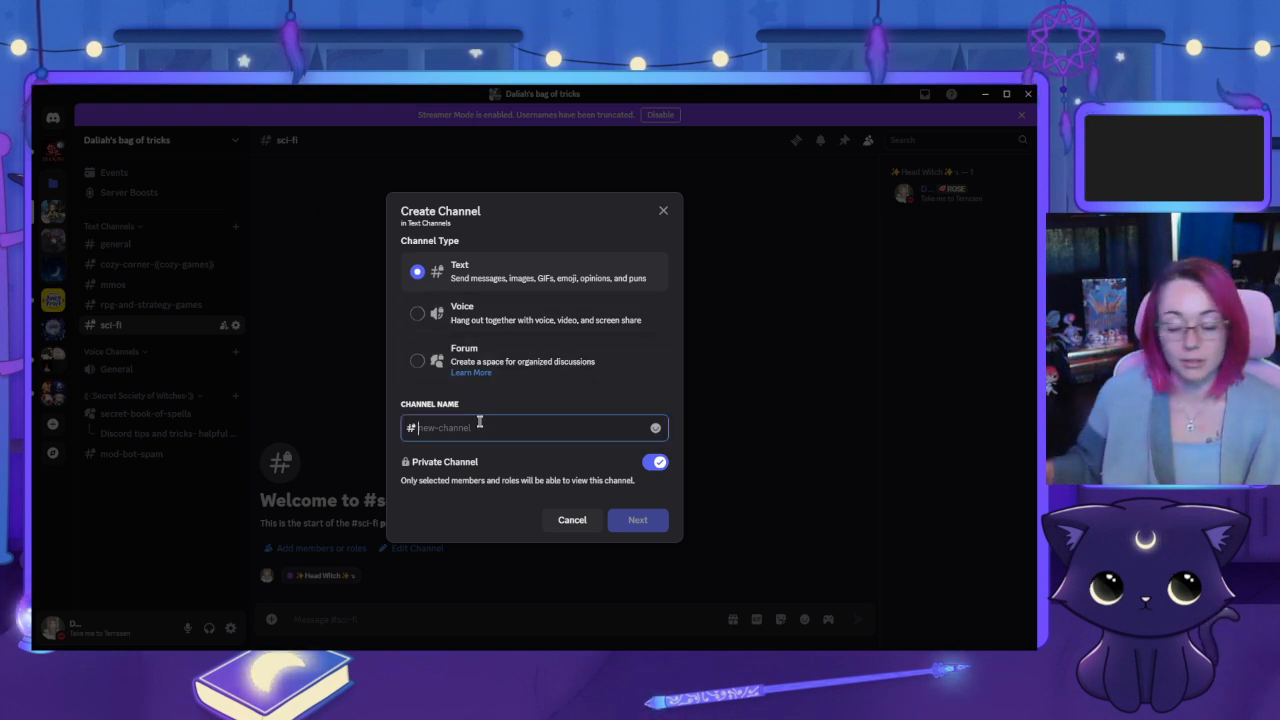
{"action": "type", "text": "first-person-shooters"}
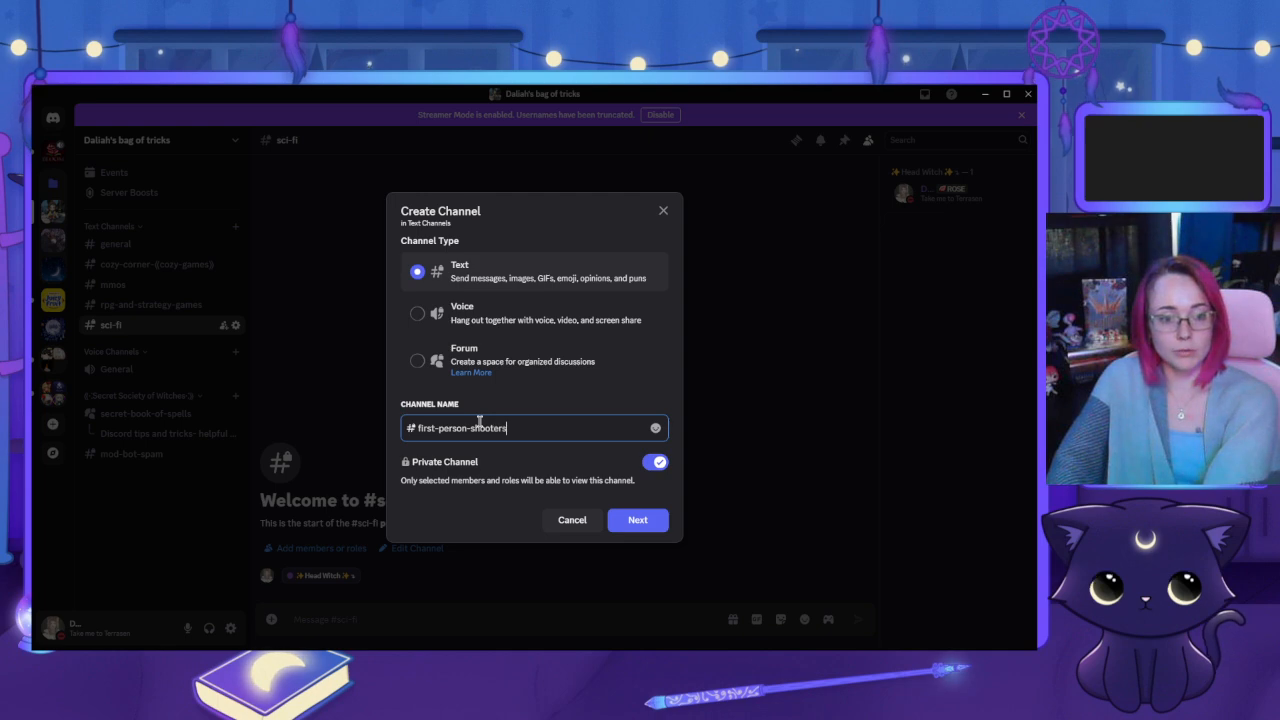
{"action": "left_click", "coordinate": [650, 520]}
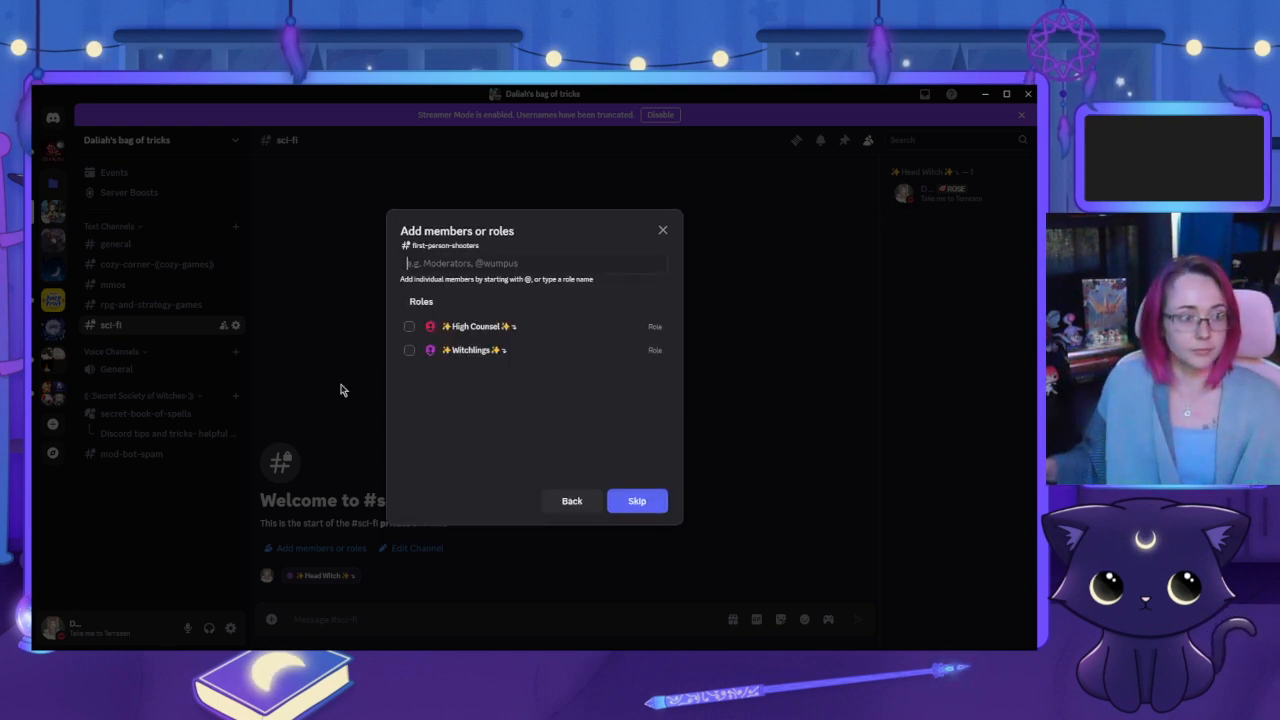
{"action": "left_click", "coordinate": [640, 495]}
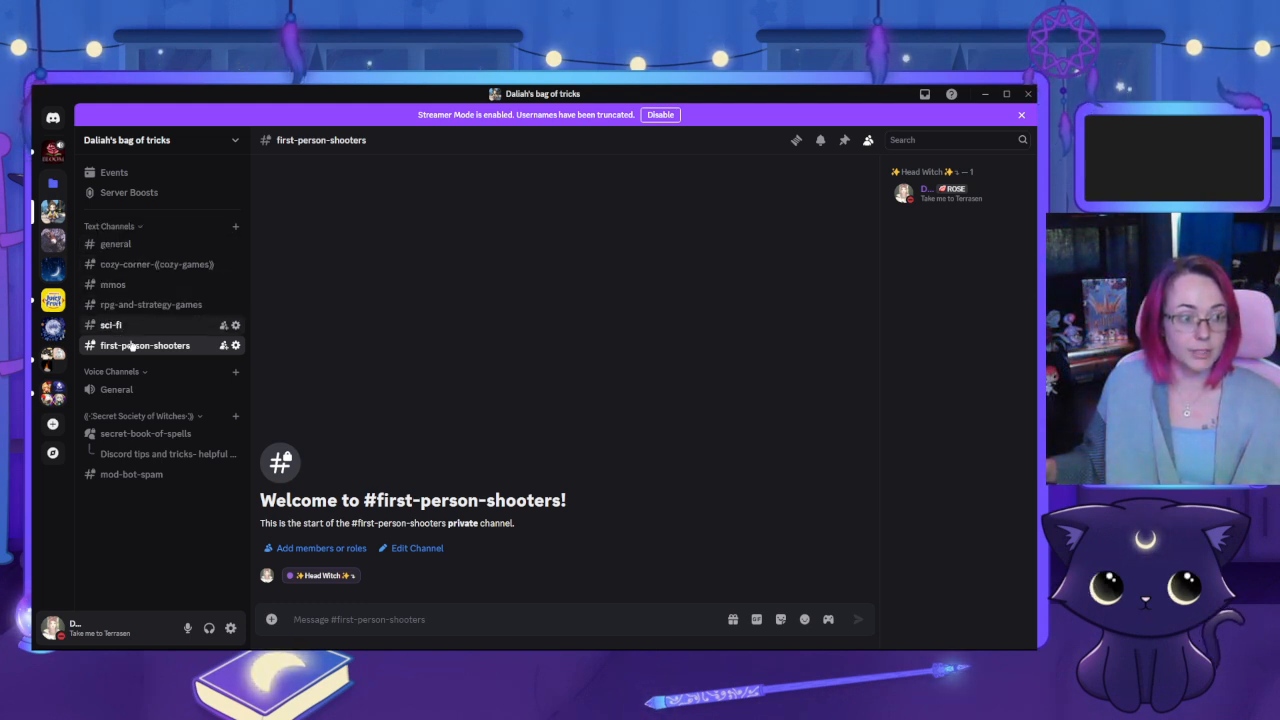
Create a new server role in the Daliah's bag of tricks server and name it First Person Shooters
{"action": "right_click", "coordinate": [53, 238]}
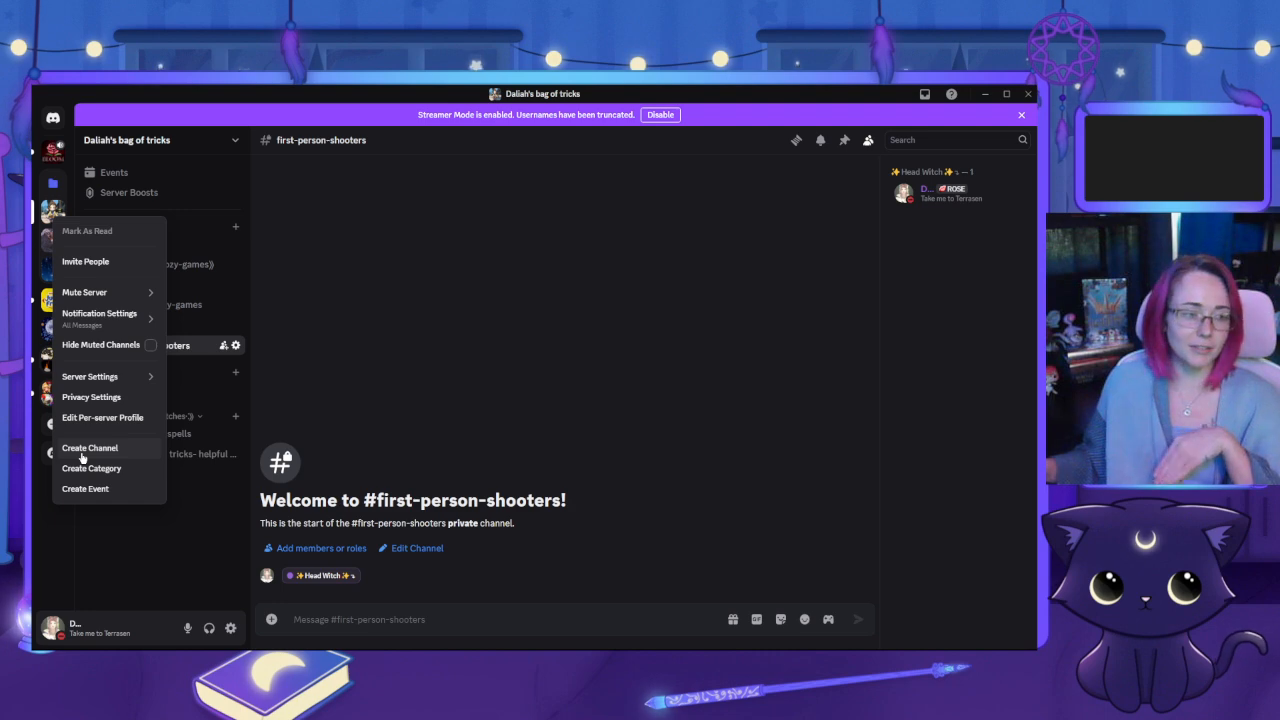
{"action": "mouse_move", "coordinate": [89, 379]}
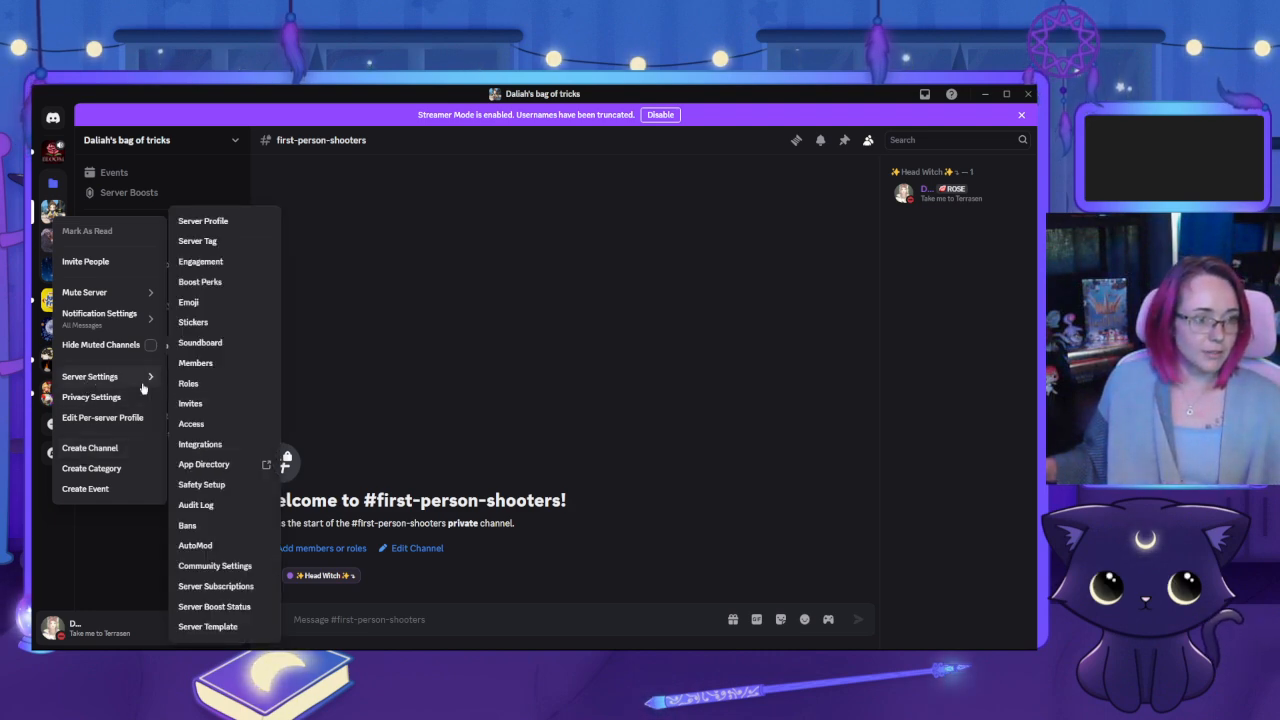
{"action": "left_click", "coordinate": [190, 384]}
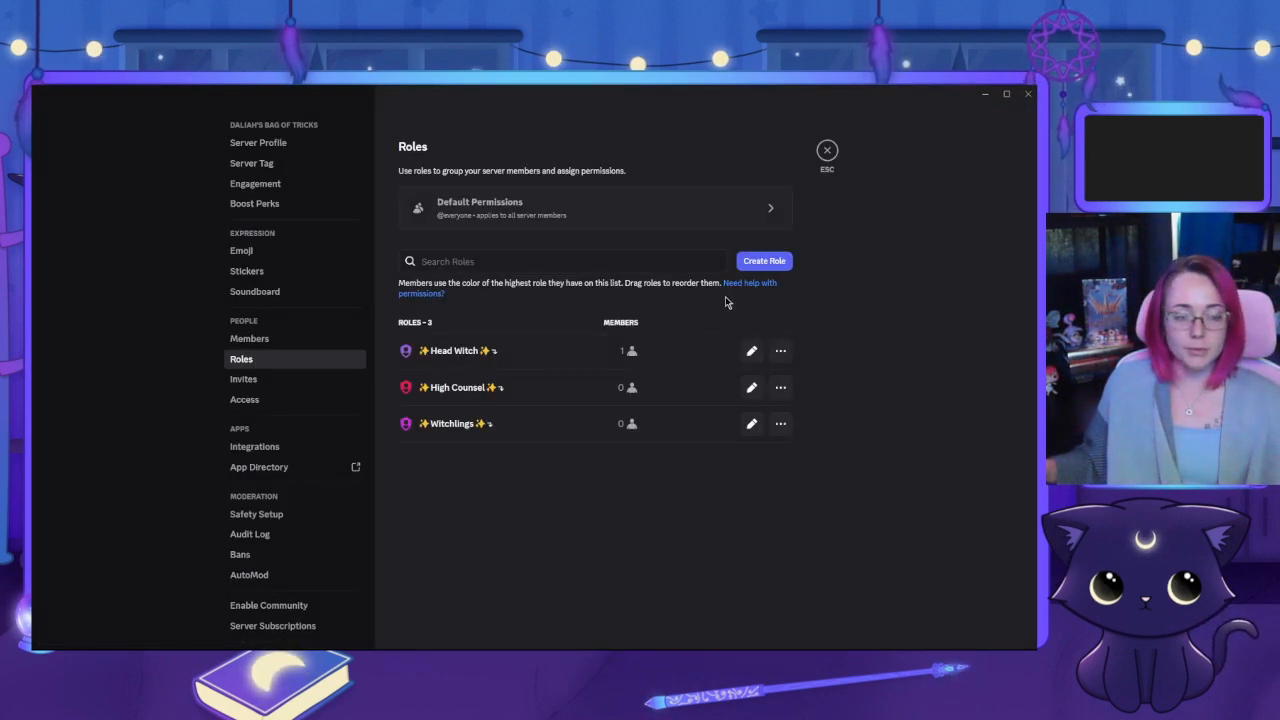
{"action": "left_click", "coordinate": [762, 261]}
{"action": "left_click", "coordinate": [642, 219]}
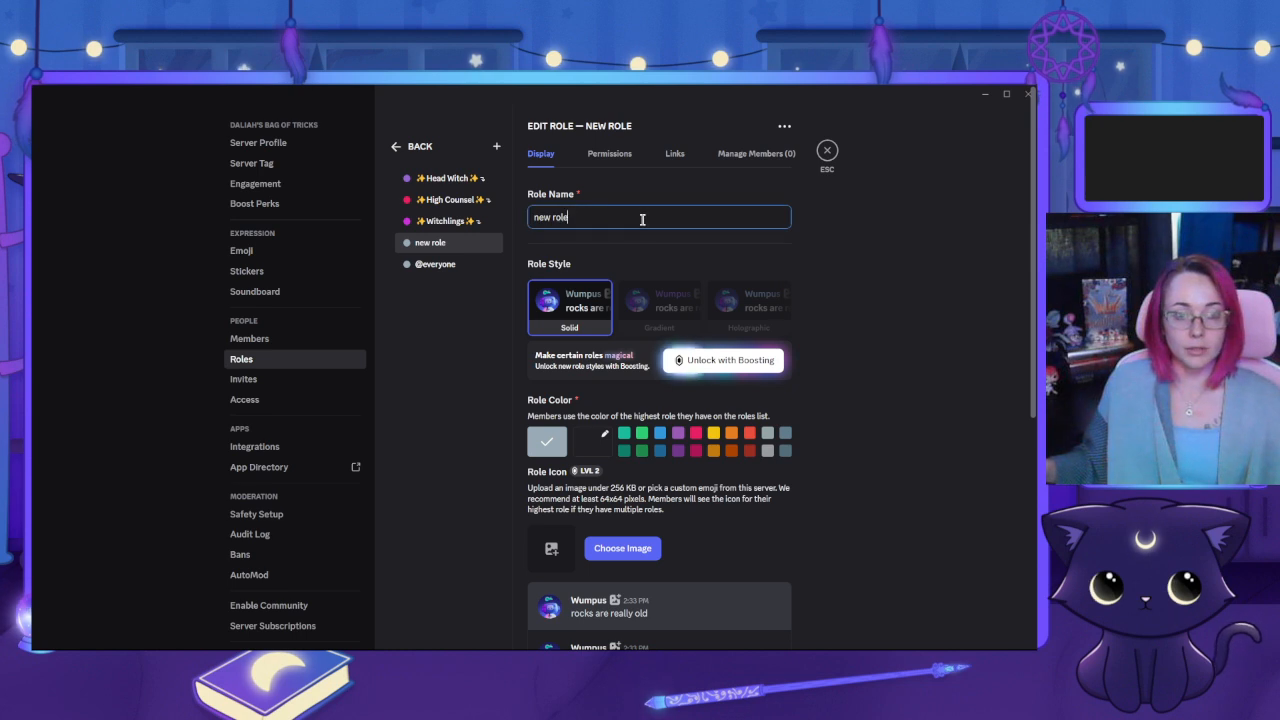
{"action": "key", "text": "BackSpace"}
{"action": "key", "text": "BackSpace"}
{"action": "key", "text": "BackSpace"}
{"action": "key", "text": "BackSpace"}
{"action": "key", "text": "BackSpace"}
{"action": "key", "text": "BackSpace"}
{"action": "key", "text": "BackSpace"}
{"action": "key", "text": "BackSpace"}
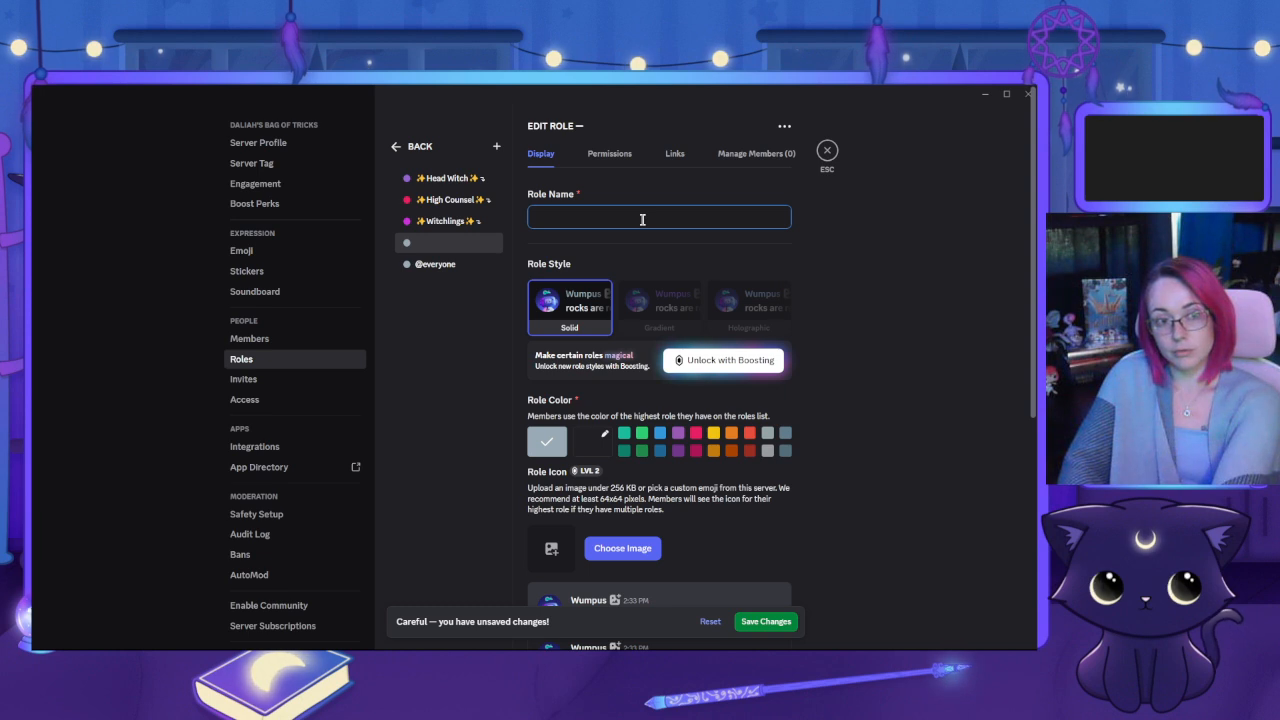
{"action": "type", "text": "First Per"}
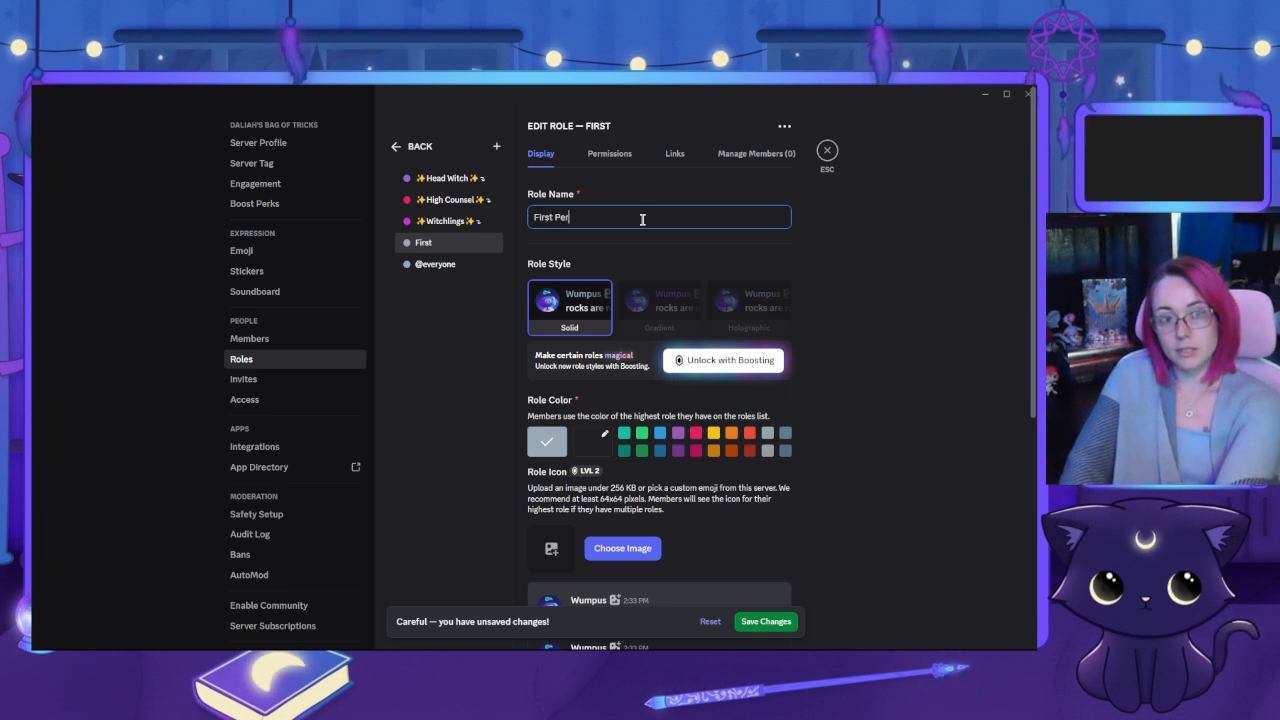
{"action": "type", "text": "son Shooters"}
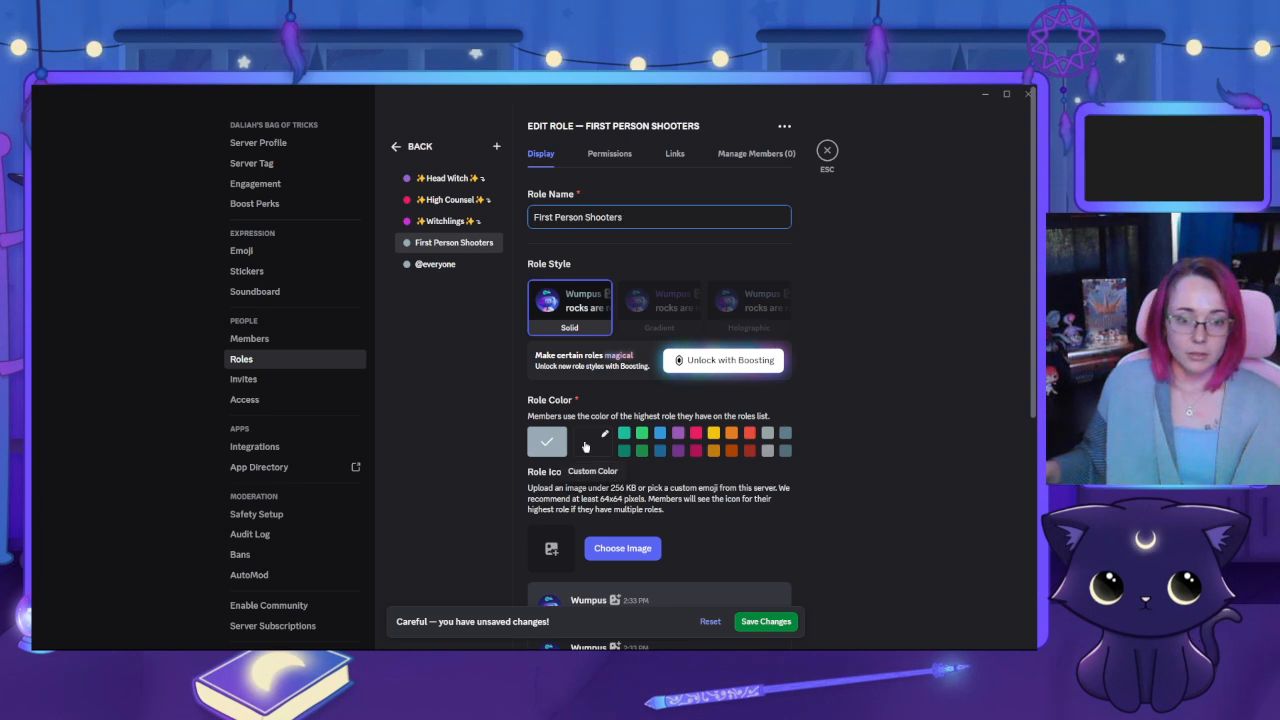
Give the First Person Shooters role a custom dark red colour, about #b21717
{"action": "left_click", "coordinate": [750, 451]}
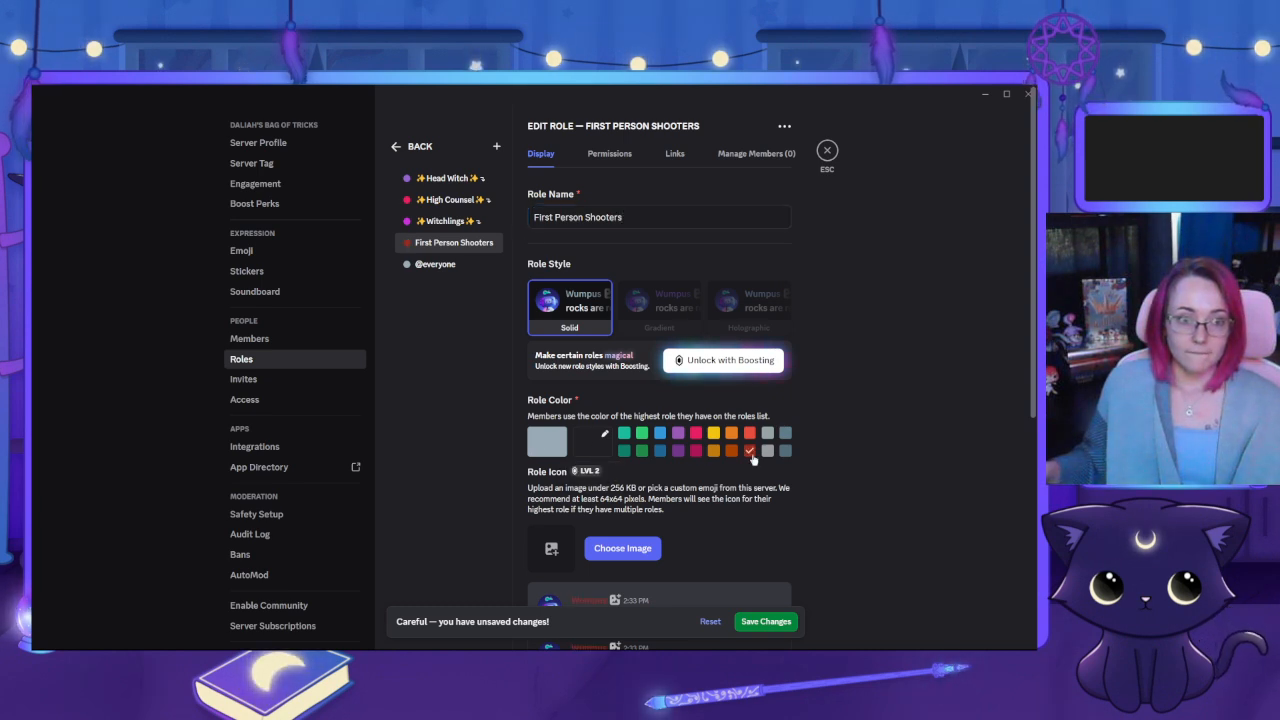
{"action": "left_click", "coordinate": [592, 441]}
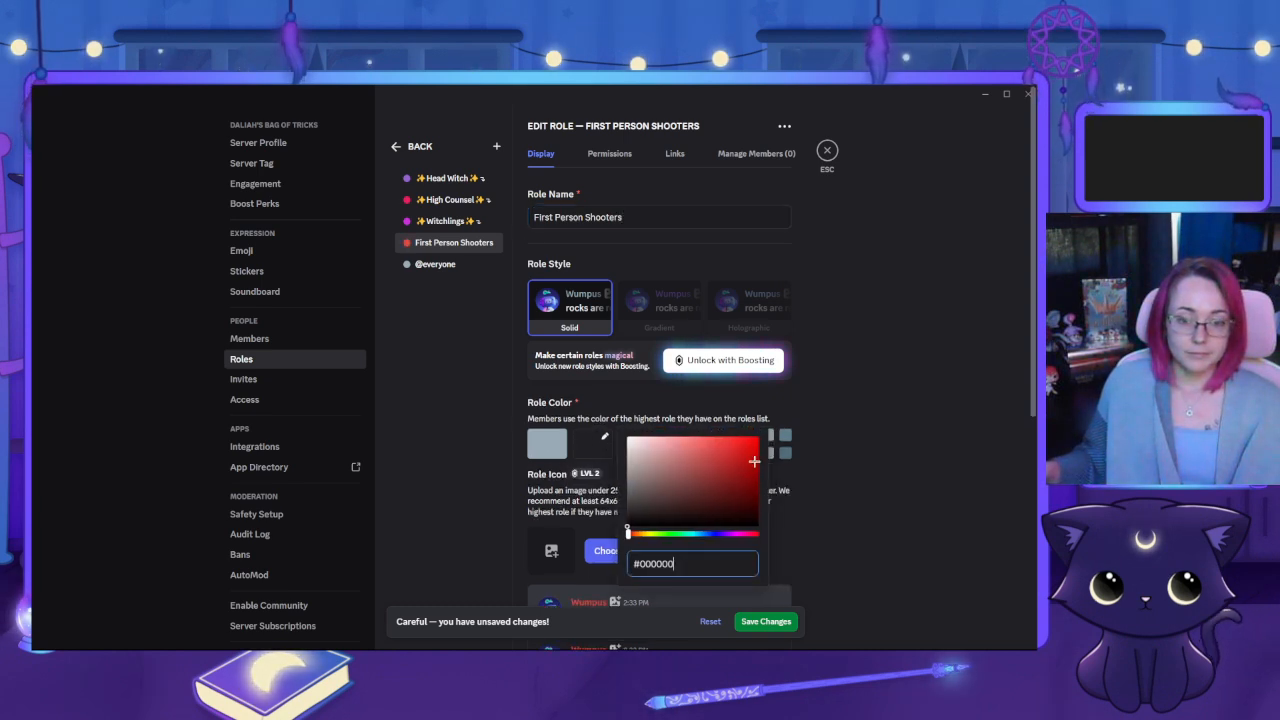
{"action": "left_click_drag", "start_coordinate": [751, 445], "coordinate": [758, 451]}
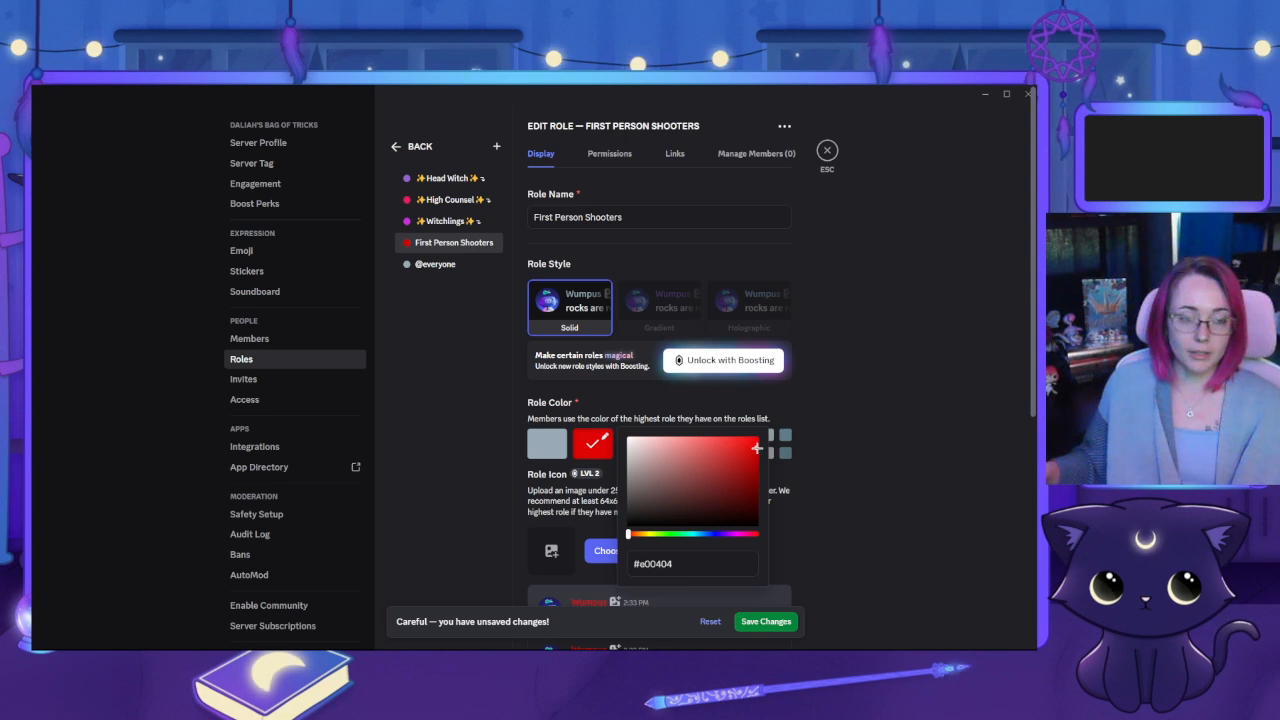
{"action": "scroll", "coordinate": [818, 500], "scroll_direction": "down", "scroll_amount": 3}
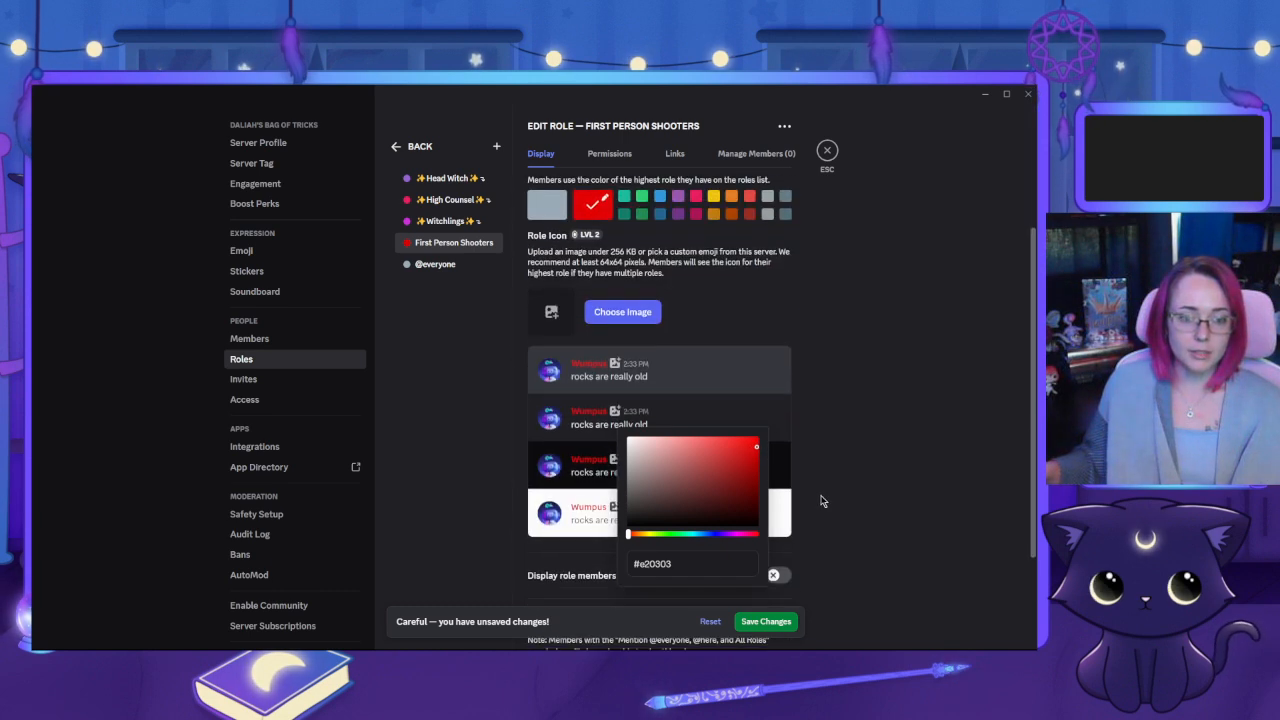
{"action": "left_click_drag", "start_coordinate": [735, 462], "coordinate": [739, 458]}
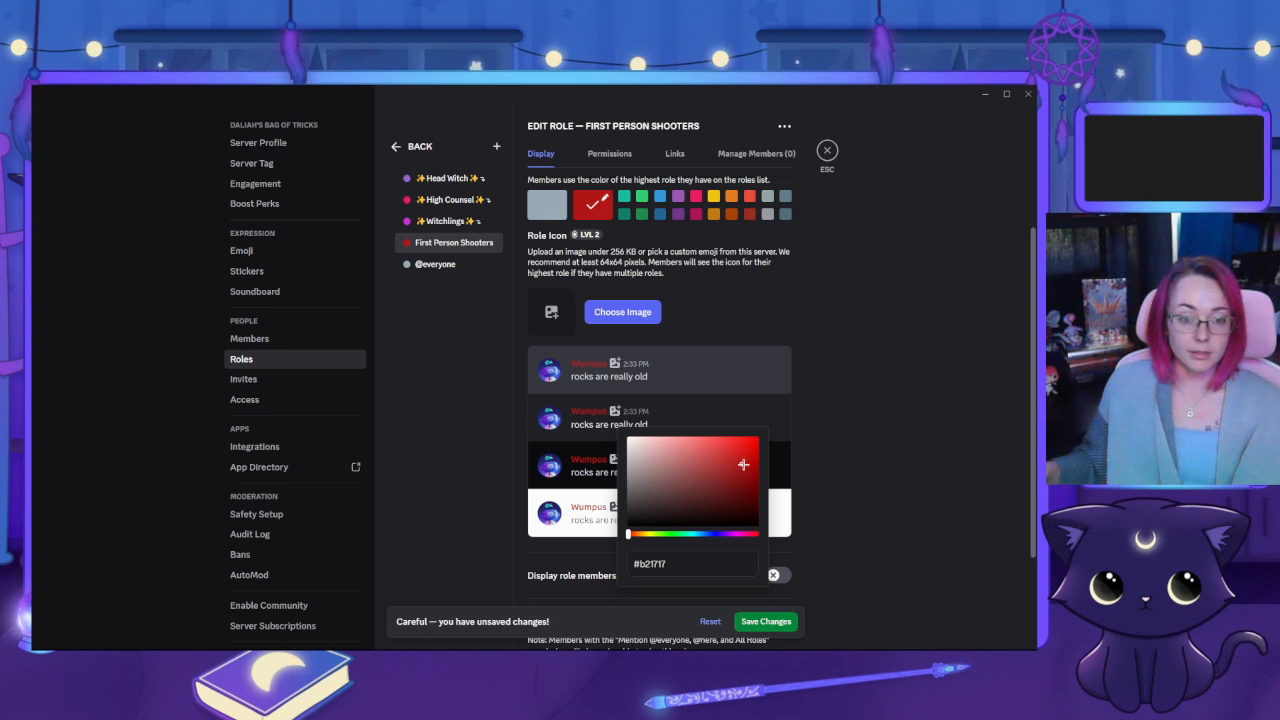
{"action": "left_click", "coordinate": [800, 621]}
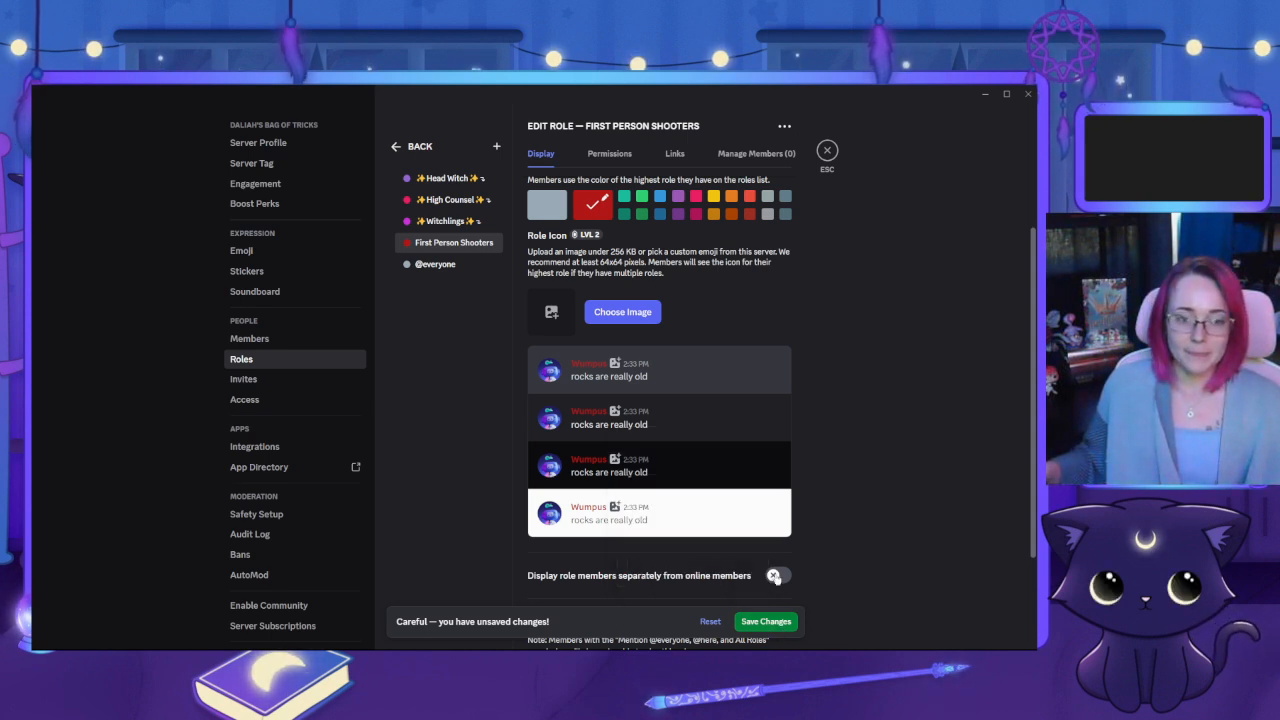
Switch separate display of role members on and back off, and save the First Person Shooters role
{"action": "left_click", "coordinate": [775, 576]}
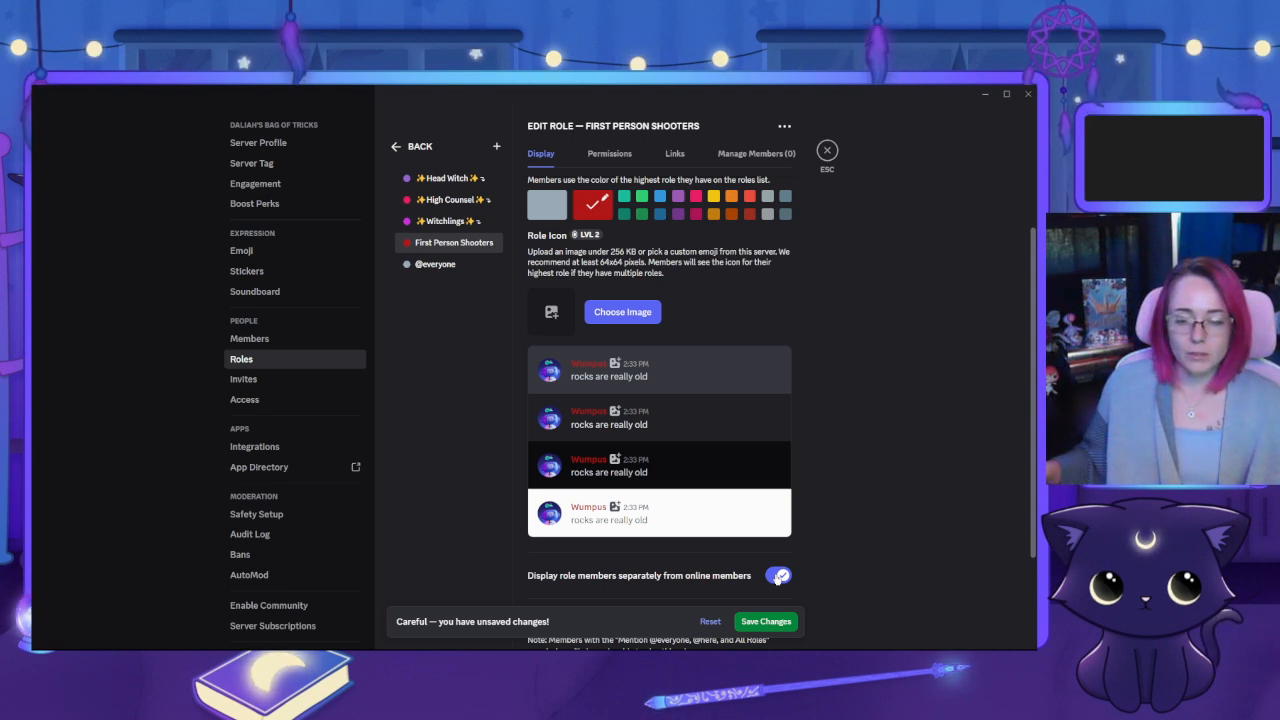
{"action": "left_click", "coordinate": [778, 576]}
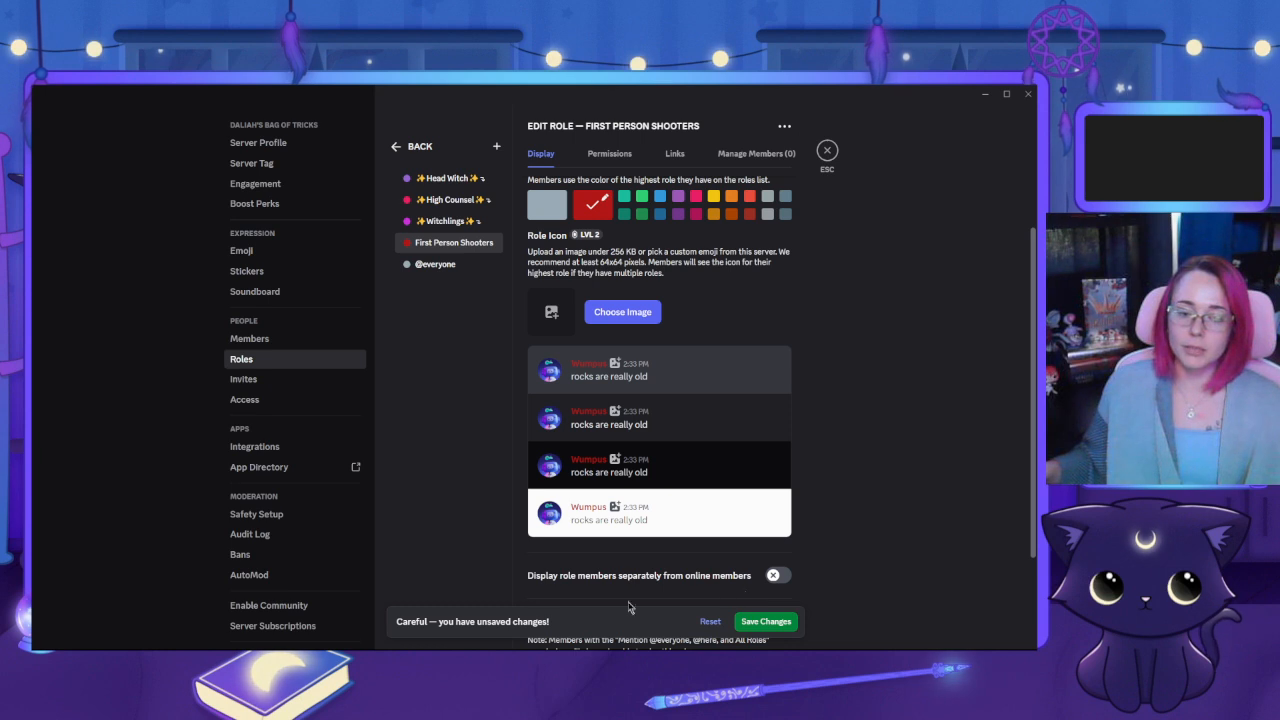
{"action": "left_click", "coordinate": [754, 621]}
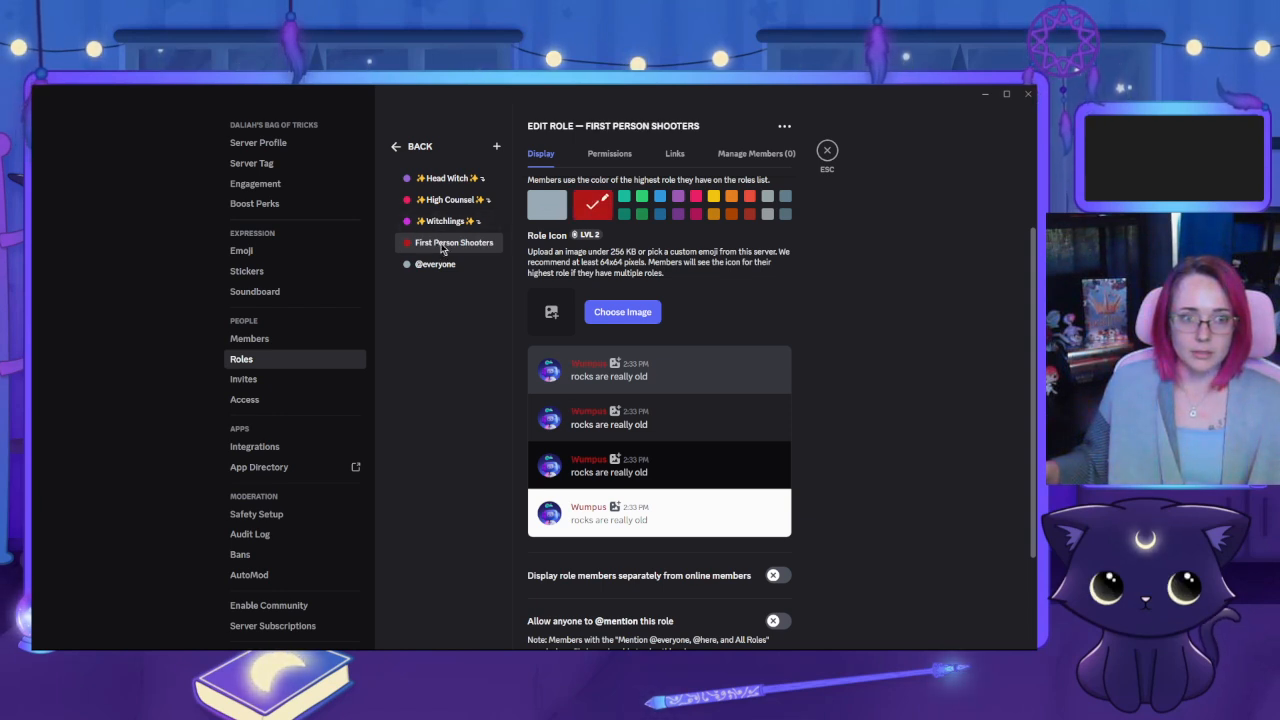
{"action": "mouse_move", "coordinate": [441, 248]}
{"action": "left_mouse_down"}
{"action": "mouse_move", "coordinate": [441, 226]}
{"action": "mouse_move", "coordinate": [445, 246]}
{"action": "left_mouse_up"}
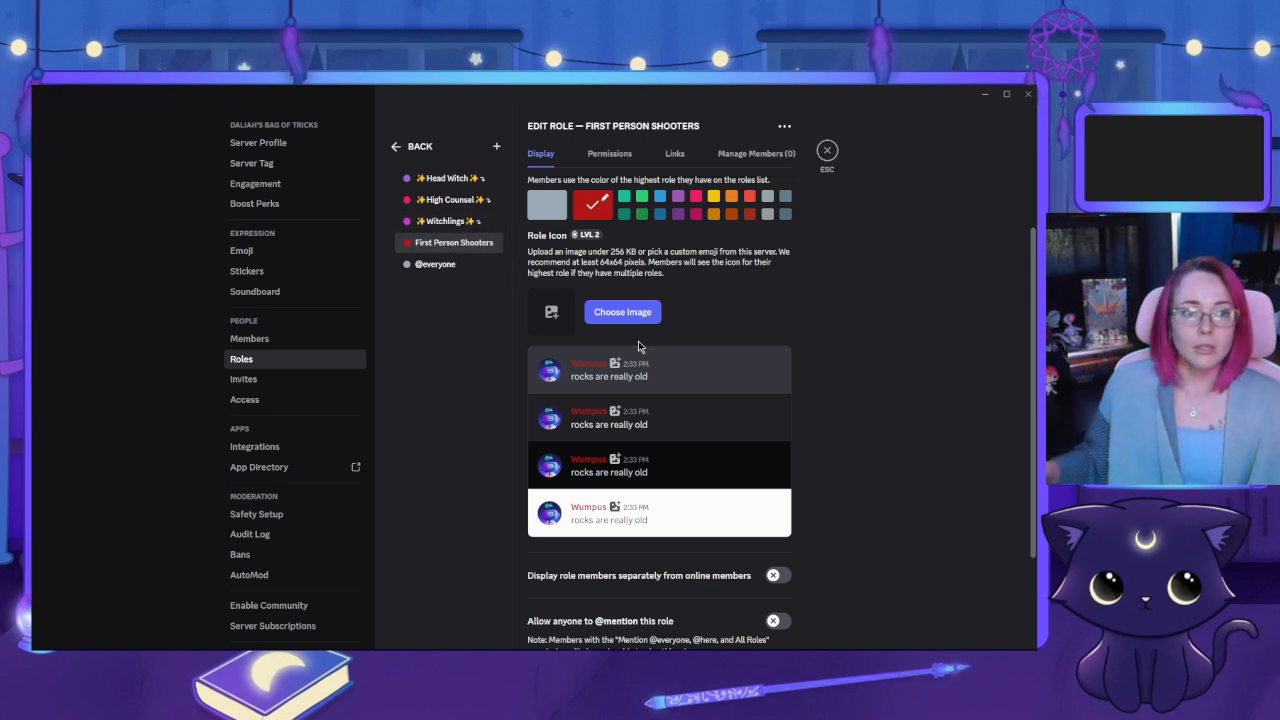
Create another server role and name it Cozy Gamers
{"action": "scroll", "coordinate": [640, 343], "scroll_direction": "up", "scroll_amount": 3}
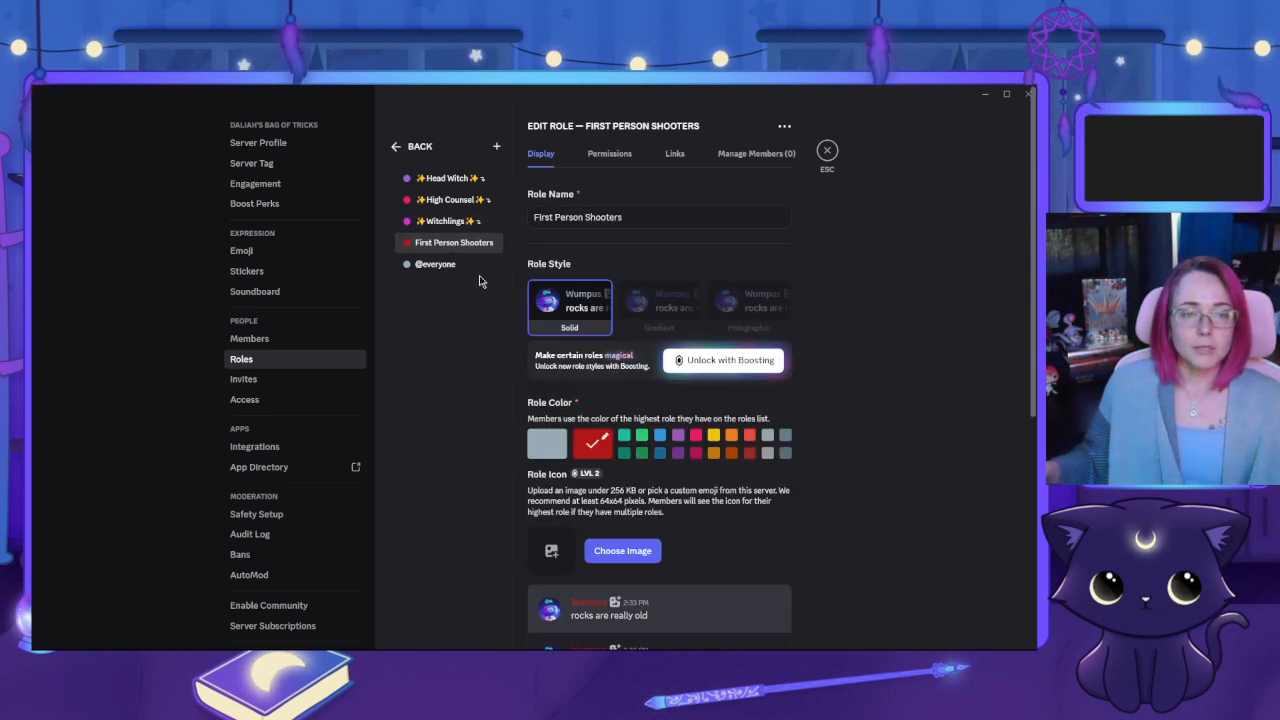
{"action": "left_click", "coordinate": [496, 147]}
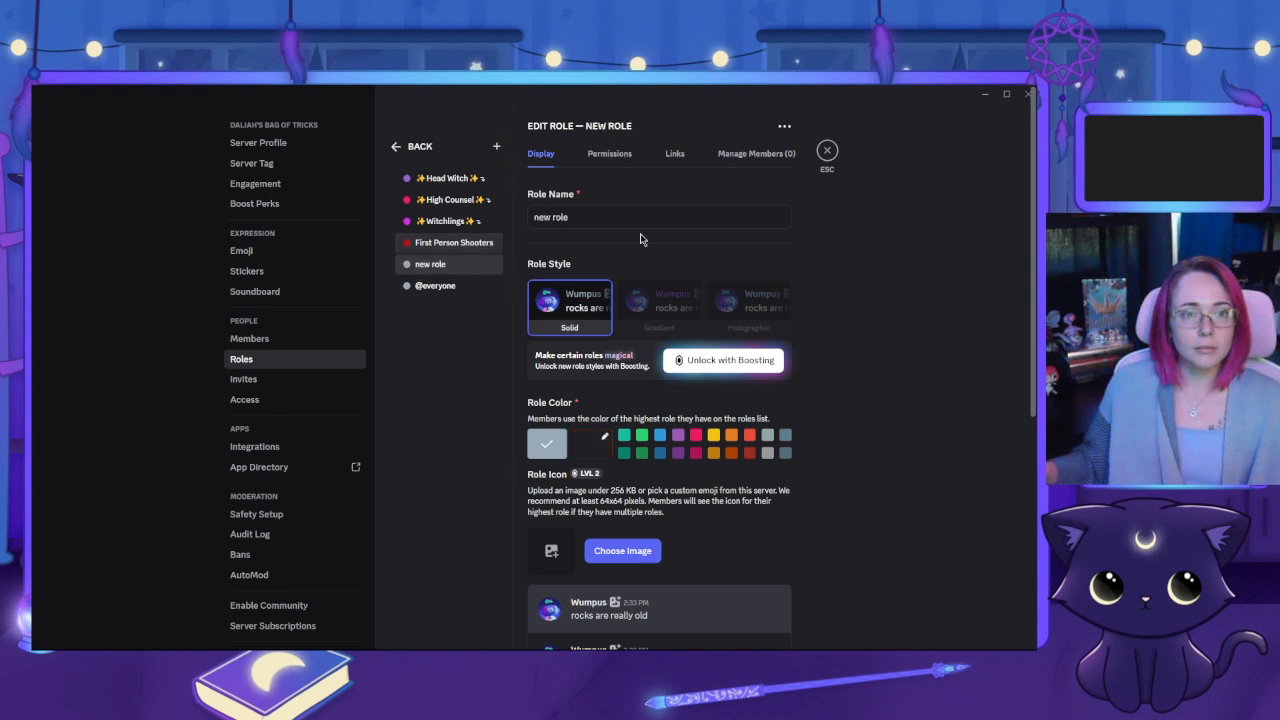
{"action": "key", "text": "BackSpace"}
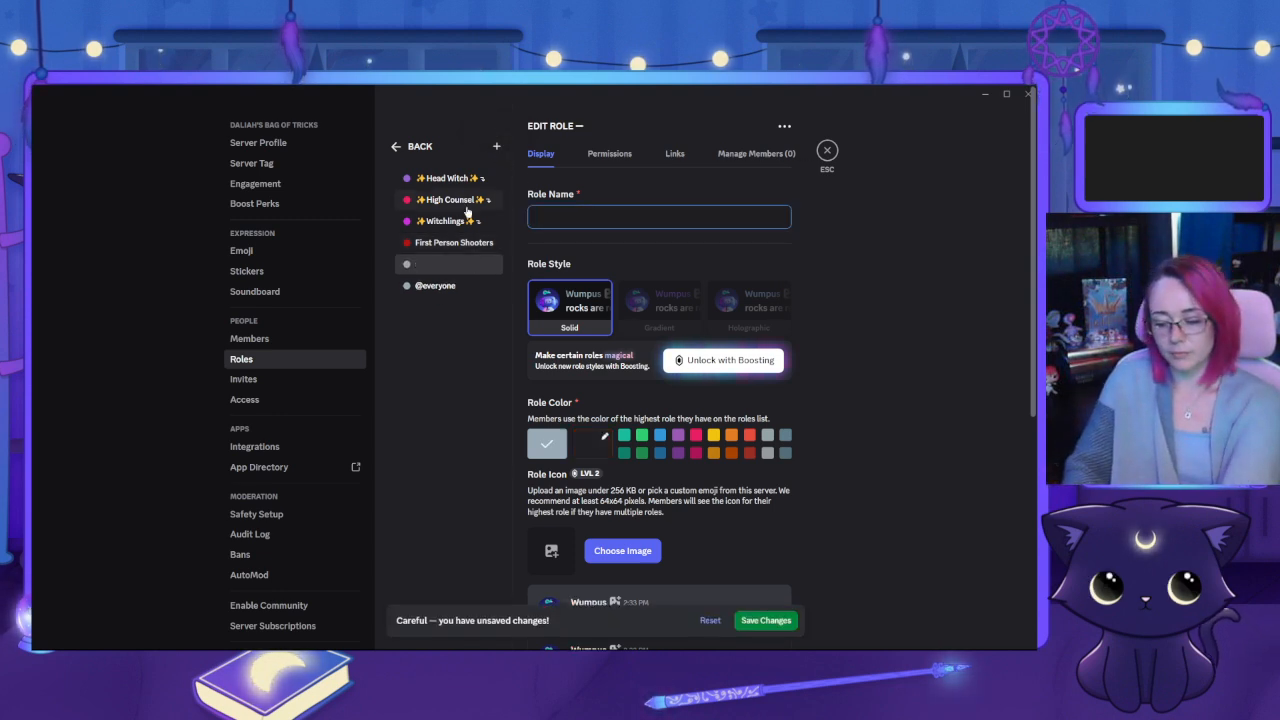
{"action": "type", "text": "Cozy Gamers"}
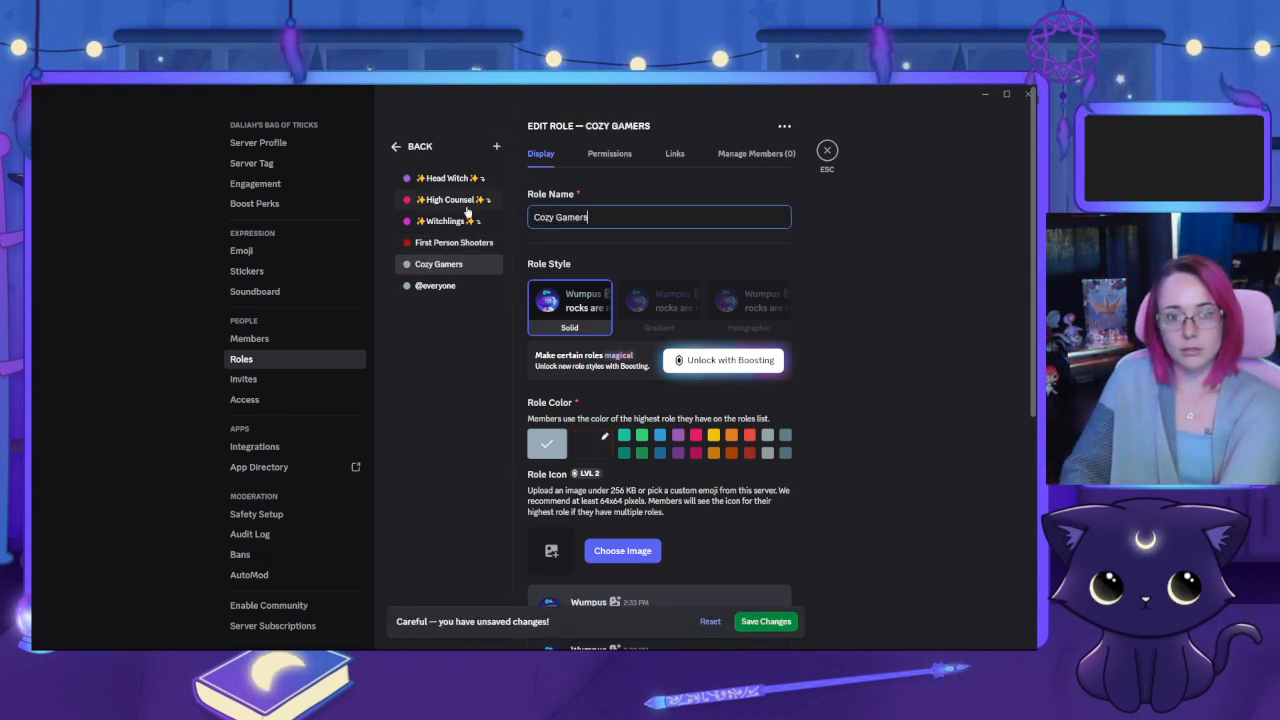
Try several dark preset colours on the Cozy Gamers role, including blue, orange and green
{"action": "left_click", "coordinate": [642, 453]}
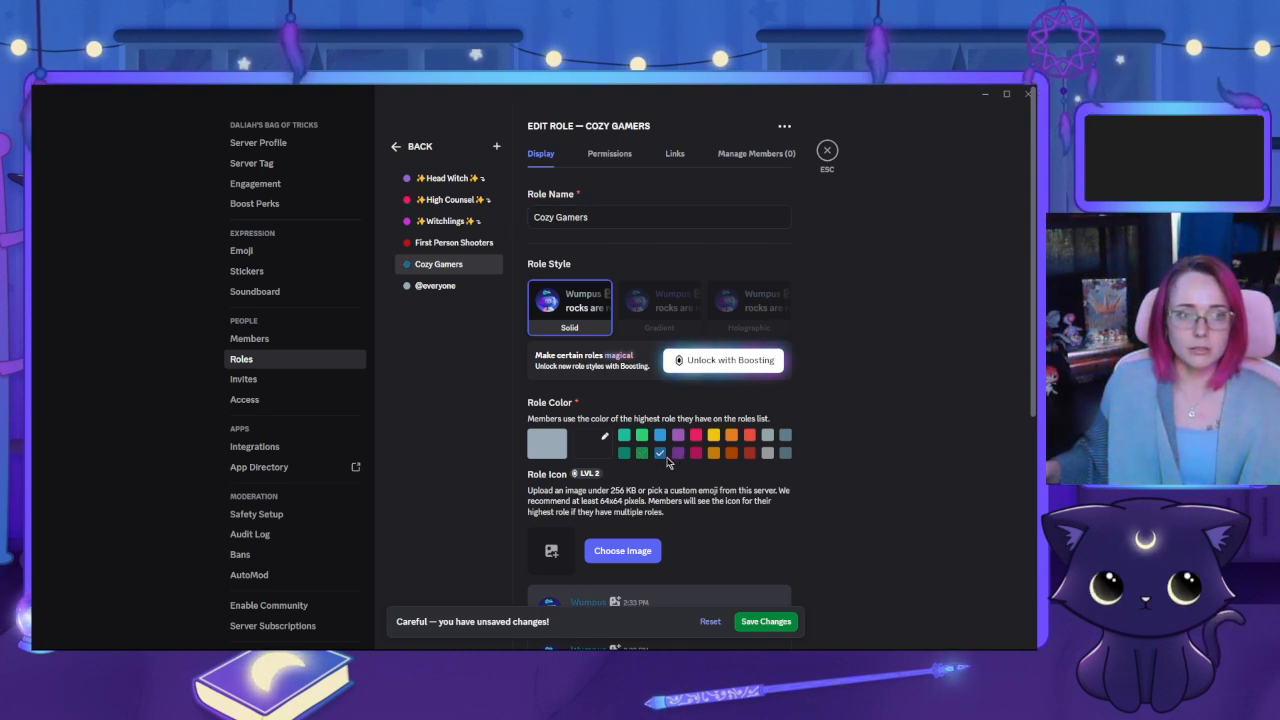
{"action": "left_click", "coordinate": [732, 453]}
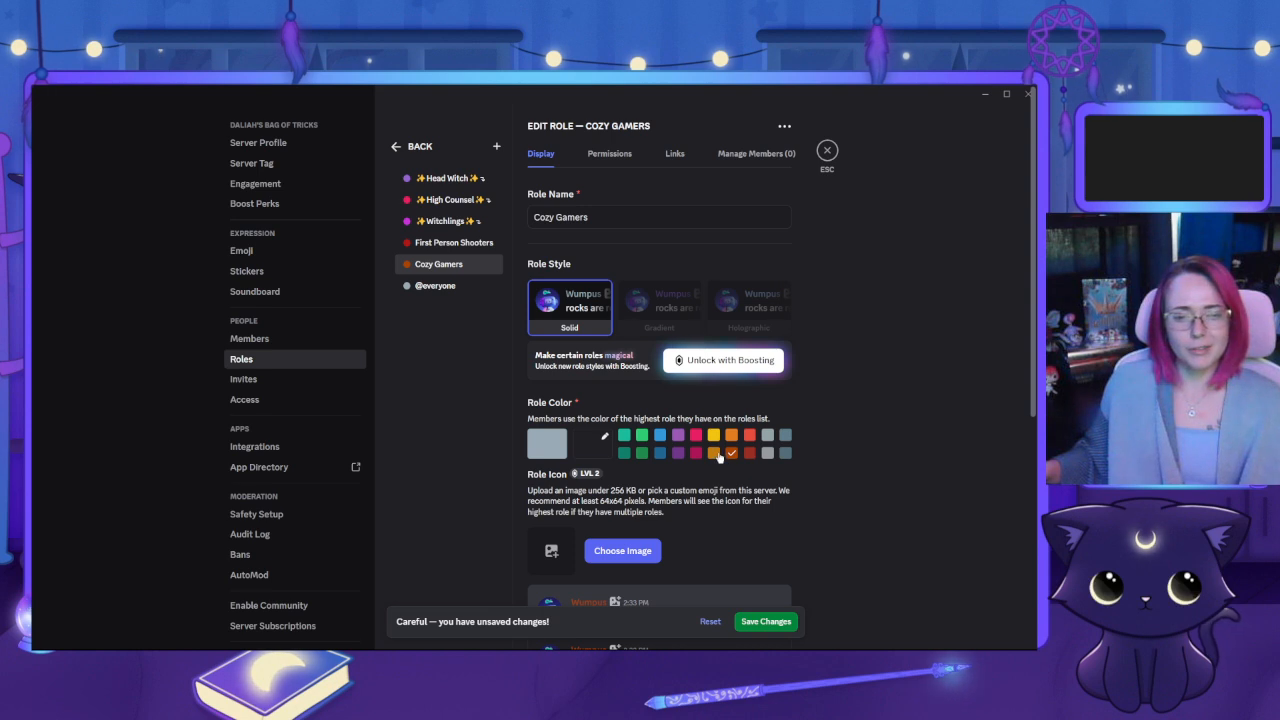
{"action": "left_click", "coordinate": [658, 457]}
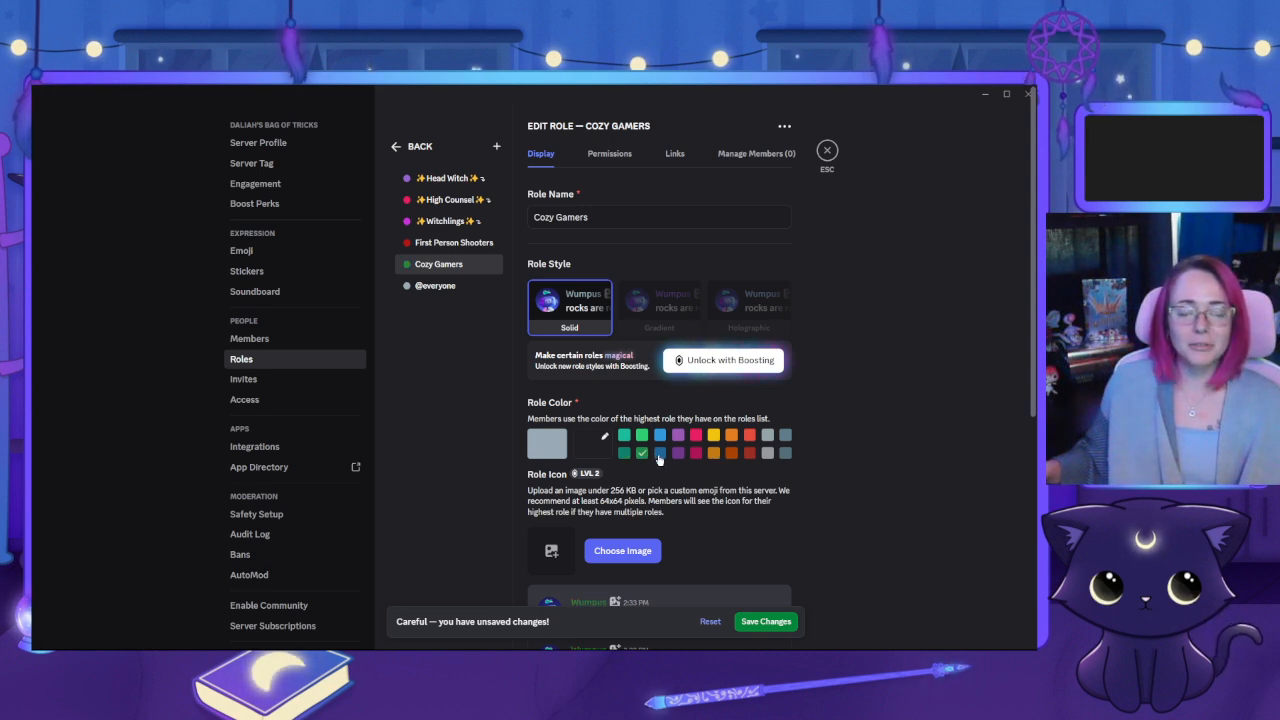
Give the Cozy Gamers role a custom blue colour, about #2691b6, and save the changes
{"action": "left_click", "coordinate": [592, 443]}
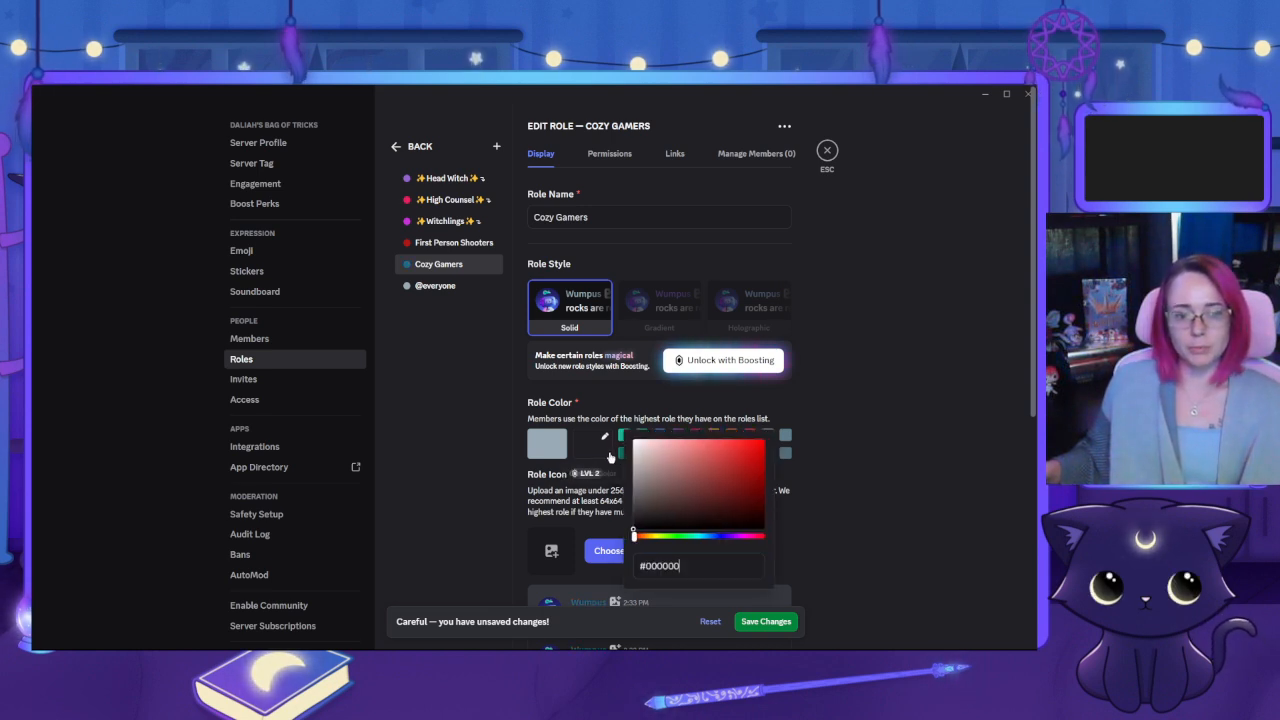
{"action": "left_click", "coordinate": [704, 536]}
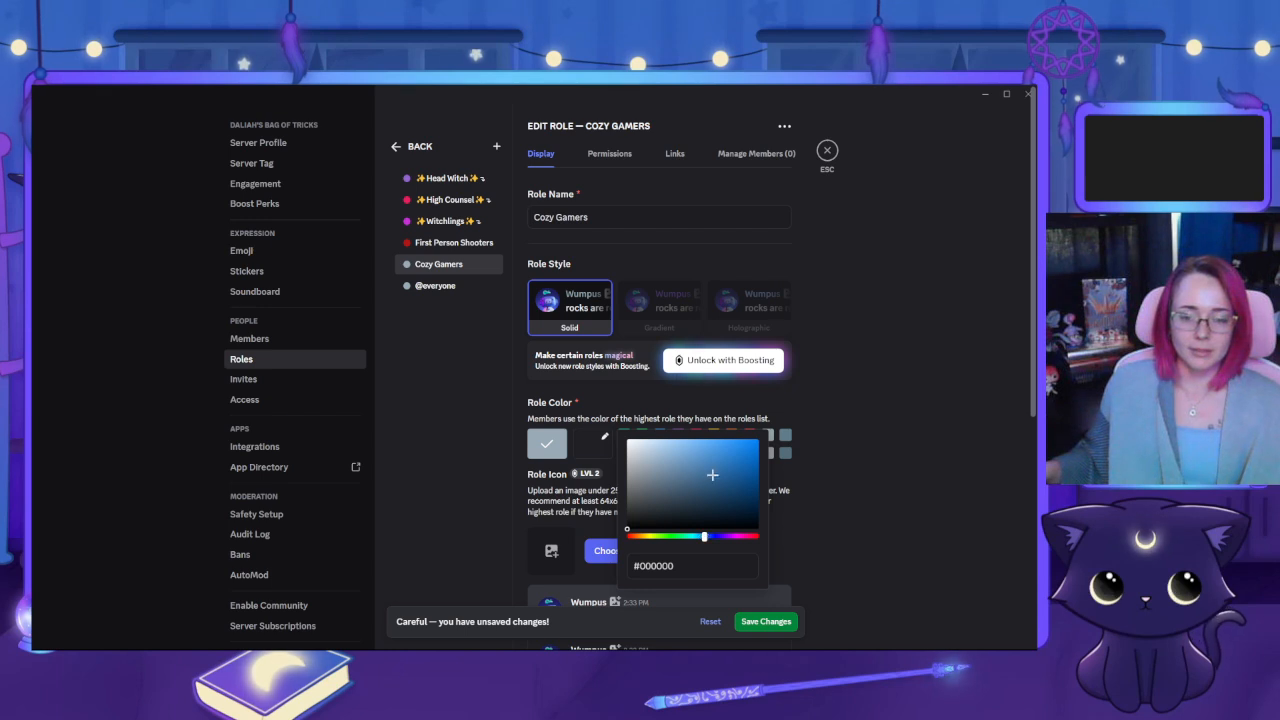
{"action": "left_click", "coordinate": [725, 478]}
{"action": "mouse_move", "coordinate": [725, 473]}
{"action": "left_mouse_down"}
{"action": "mouse_move", "coordinate": [737, 475]}
{"action": "mouse_move", "coordinate": [731, 465]}
{"action": "left_mouse_up"}
{"action": "left_click", "coordinate": [707, 536]}
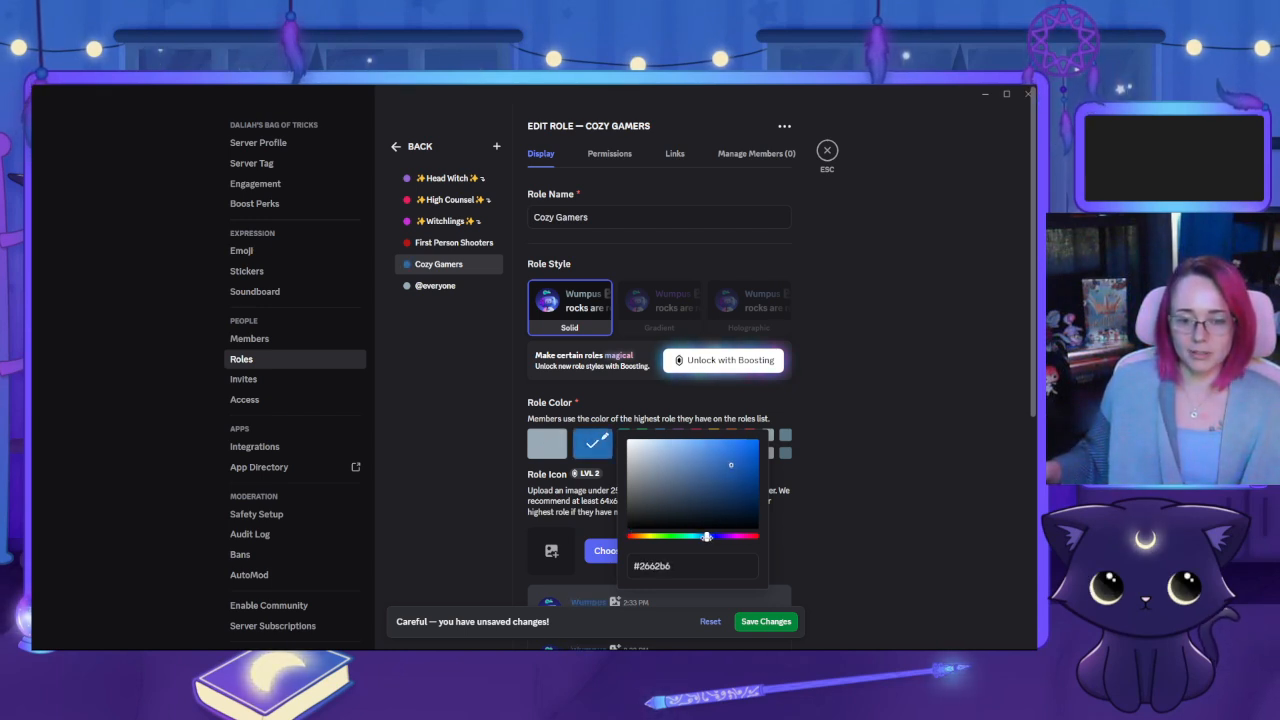
{"action": "left_click_drag", "start_coordinate": [707, 536], "coordinate": [699, 536]}
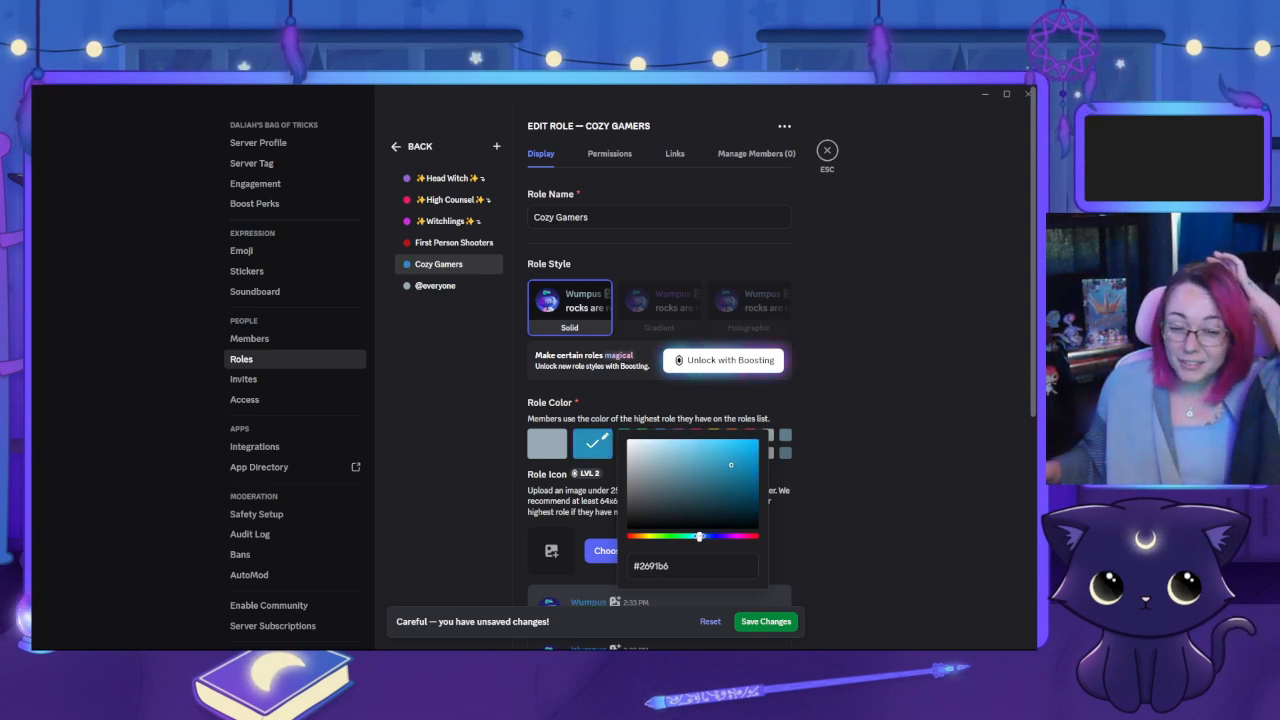
{"action": "left_click", "coordinate": [837, 497]}
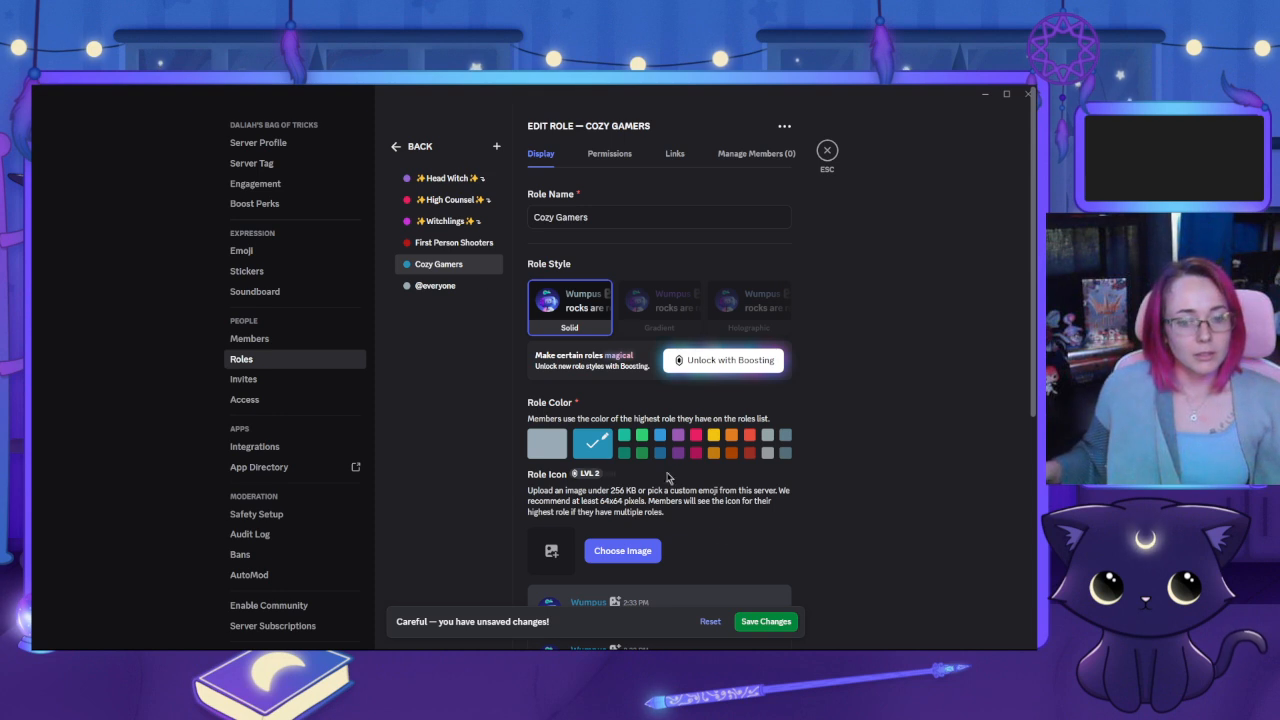
{"action": "left_click", "coordinate": [750, 624]}
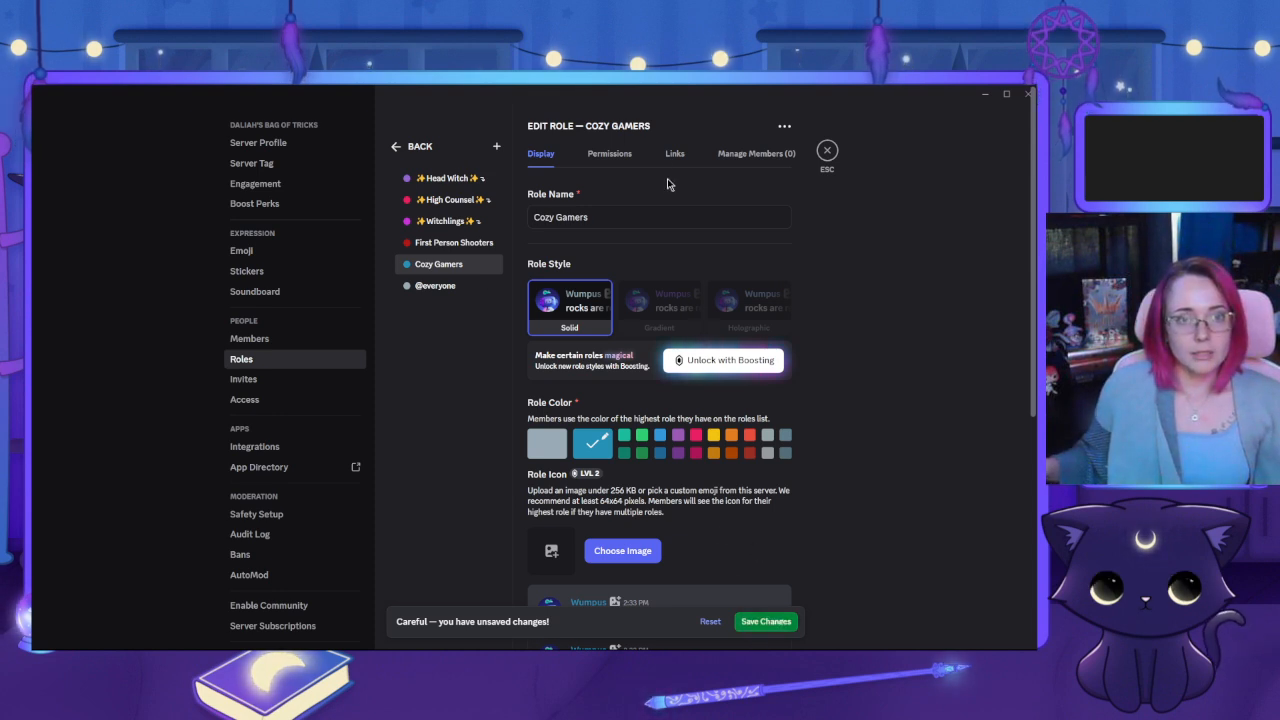
Create another server role and name it RPG and strategy
{"action": "left_click", "coordinate": [496, 146]}
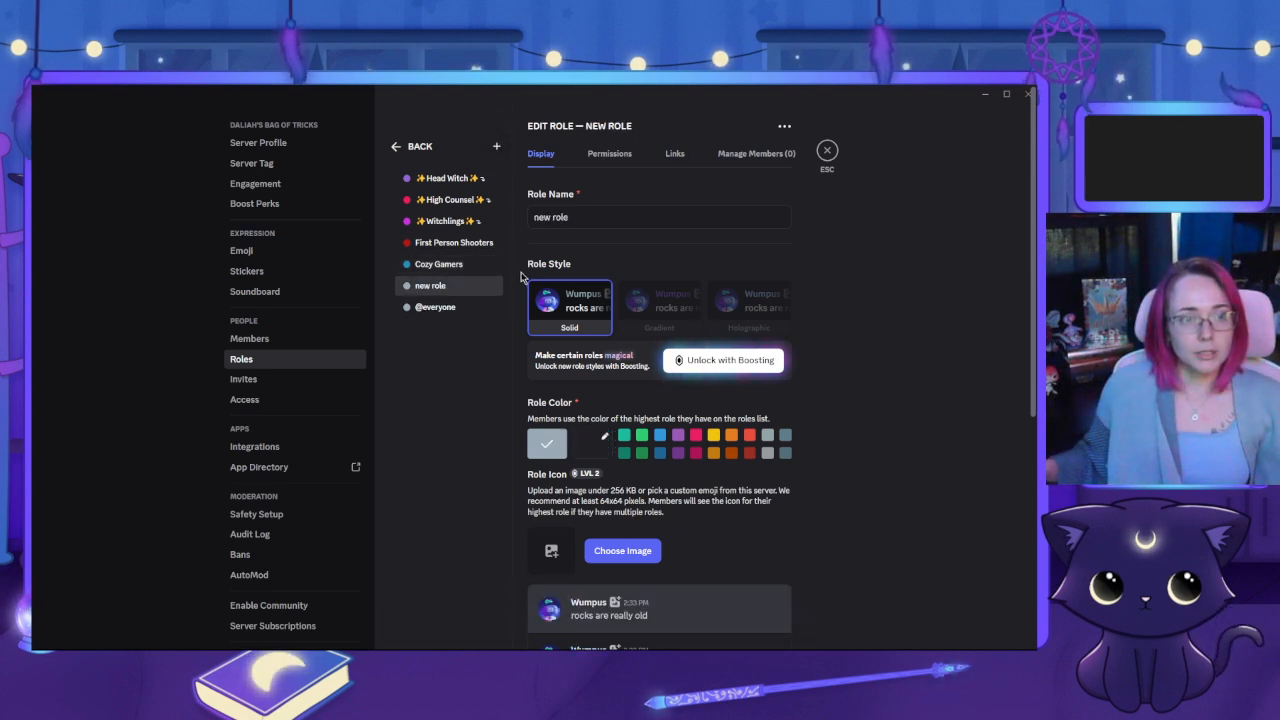
{"action": "triple_click", "coordinate": [577, 216]}
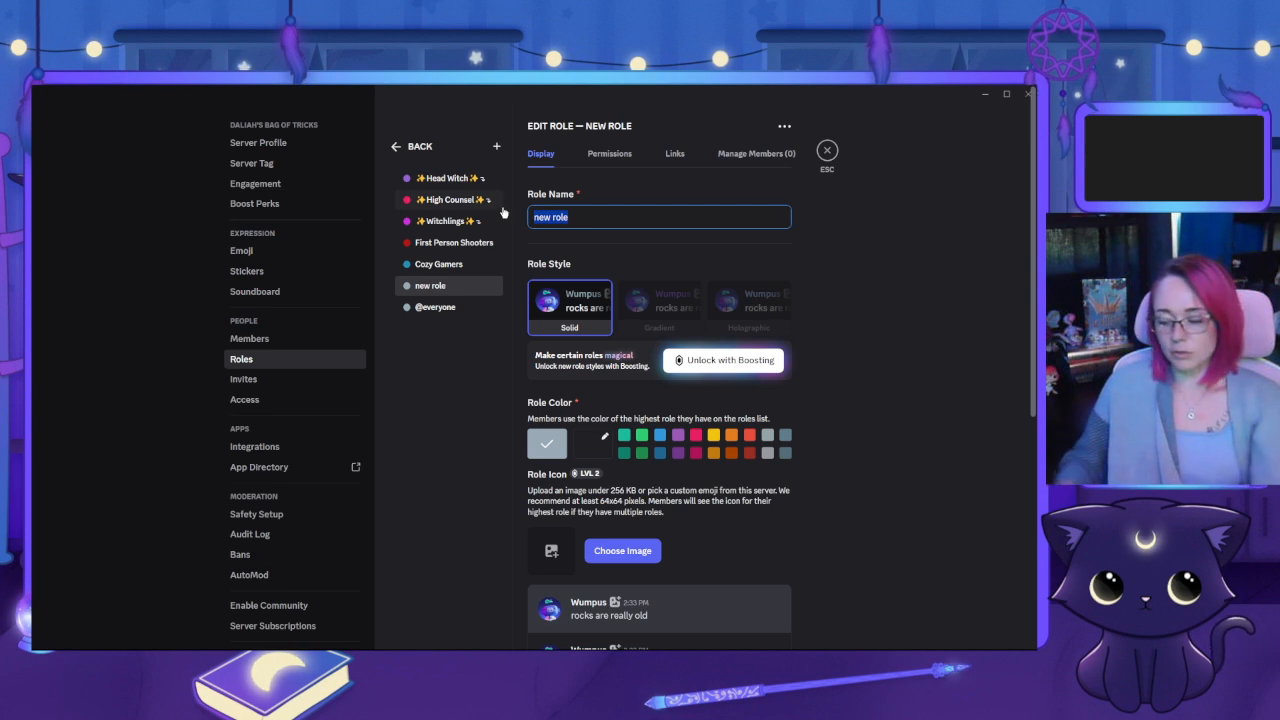
{"action": "key", "text": "BackSpace"}
{"action": "type", "text": "RPG"}
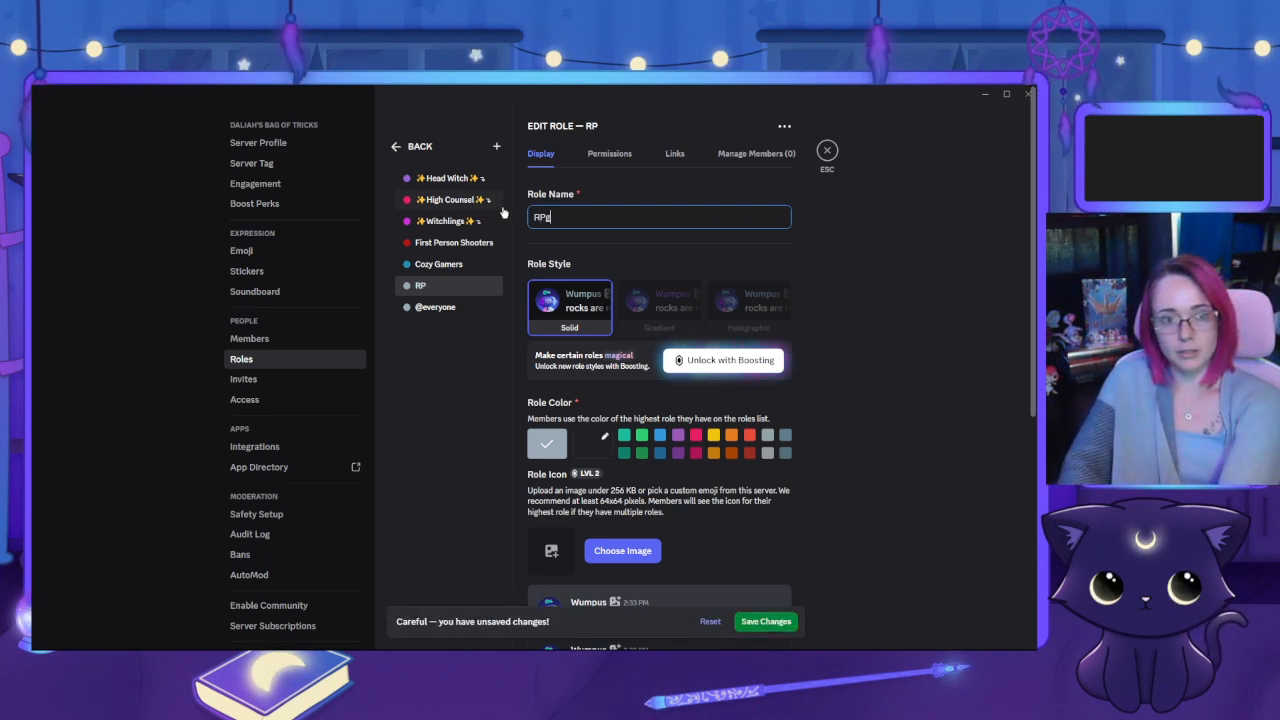
{"action": "type", "text": " adn"}
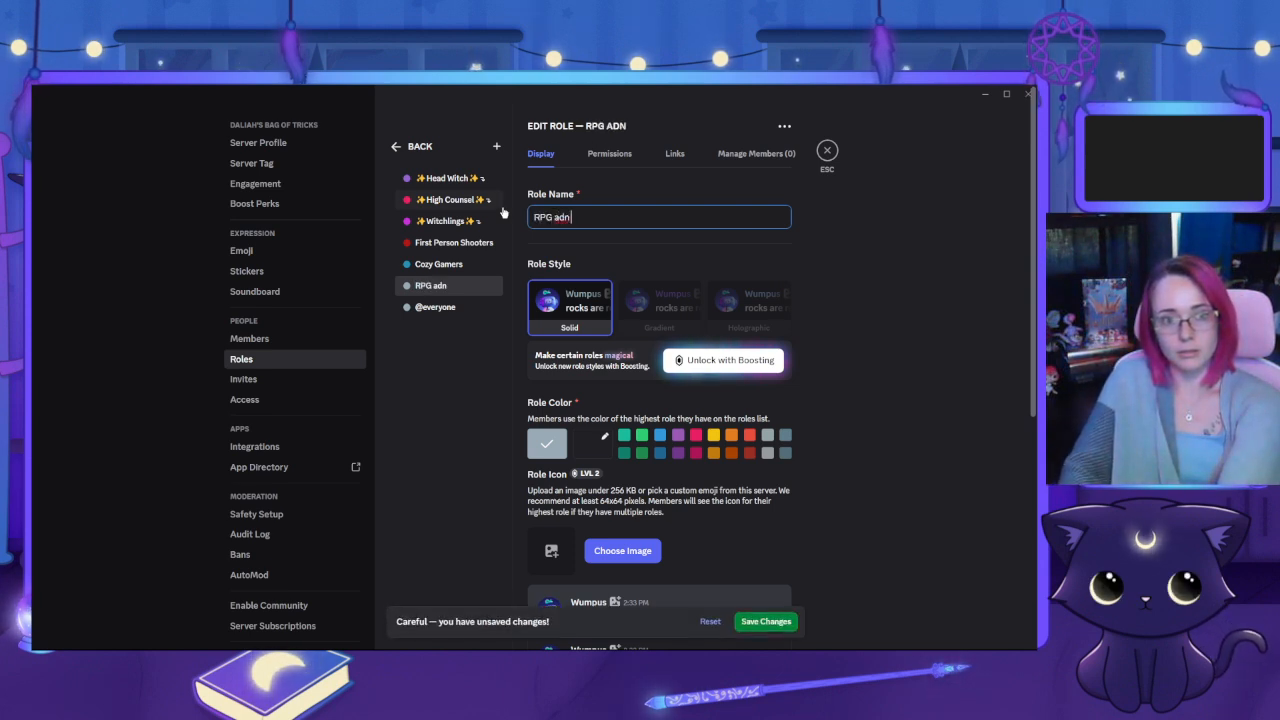
{"action": "key", "text": "BackSpace"}
{"action": "key", "text": "BackSpace"}
{"action": "type", "text": "nd stra"}
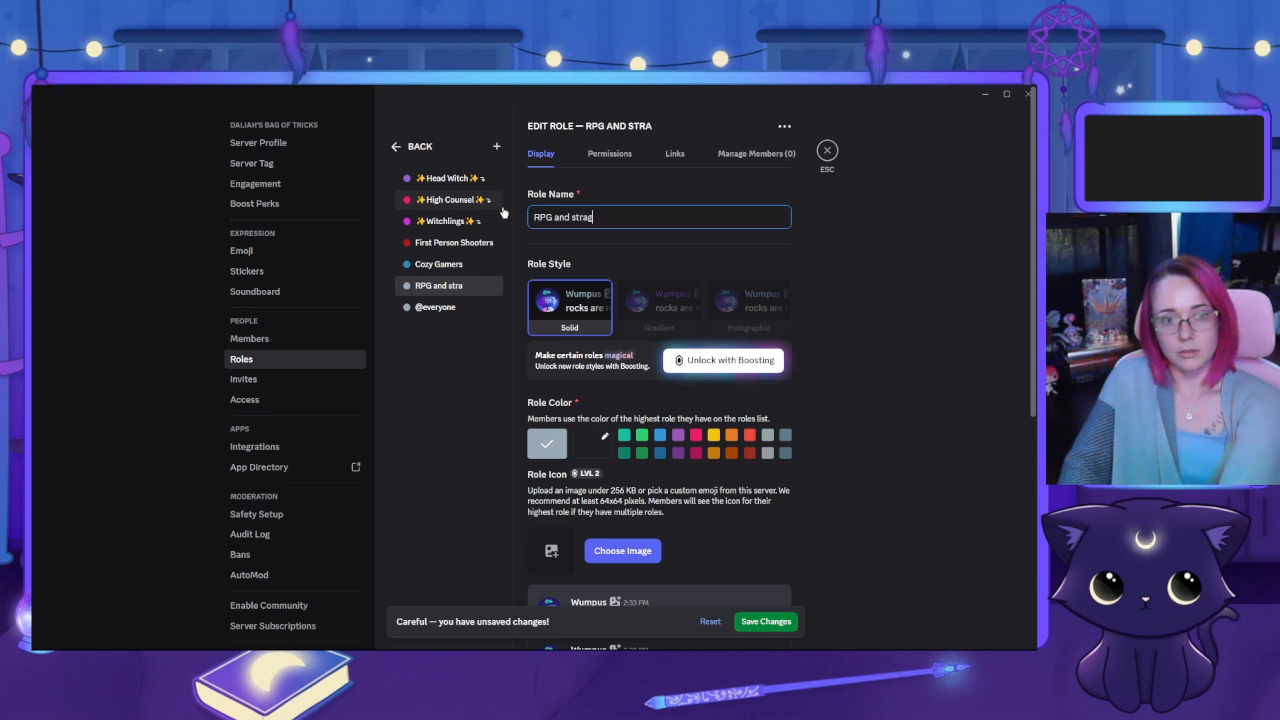
{"action": "type", "text": "tegy"}
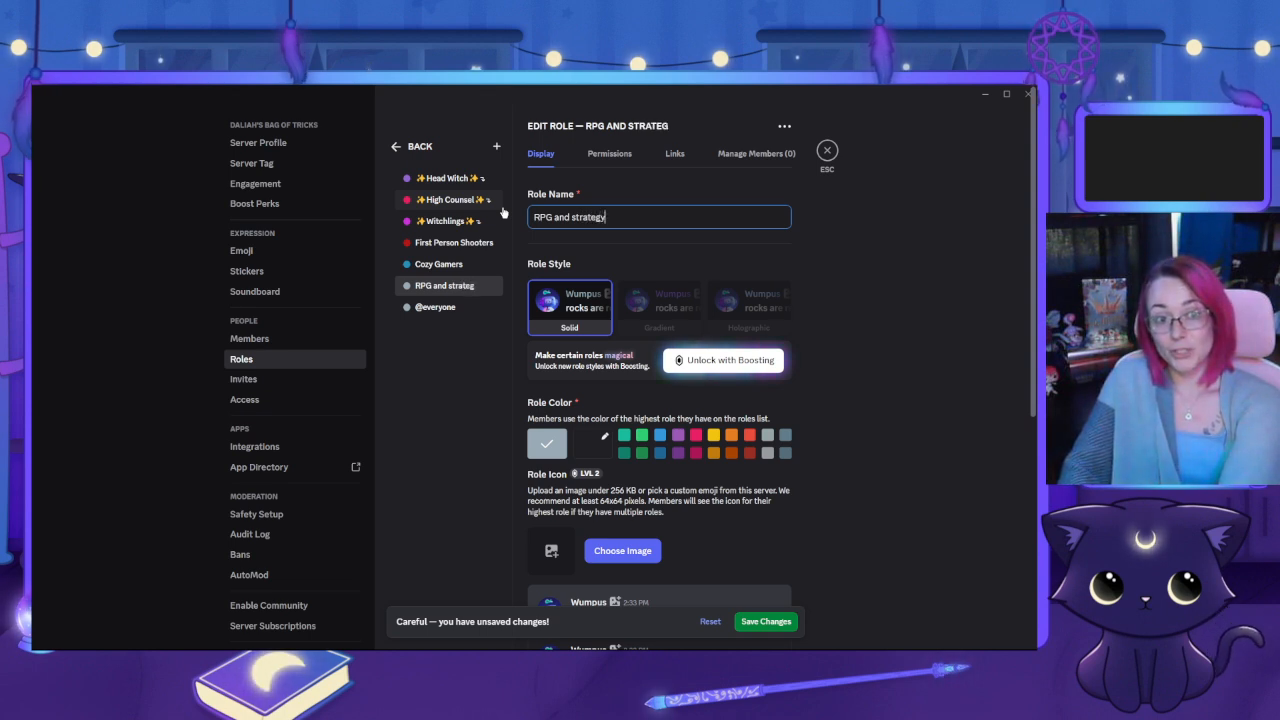
Set the RPG and strategy role's colour to the dark orange preset and save the changes
{"action": "left_click", "coordinate": [716, 455]}
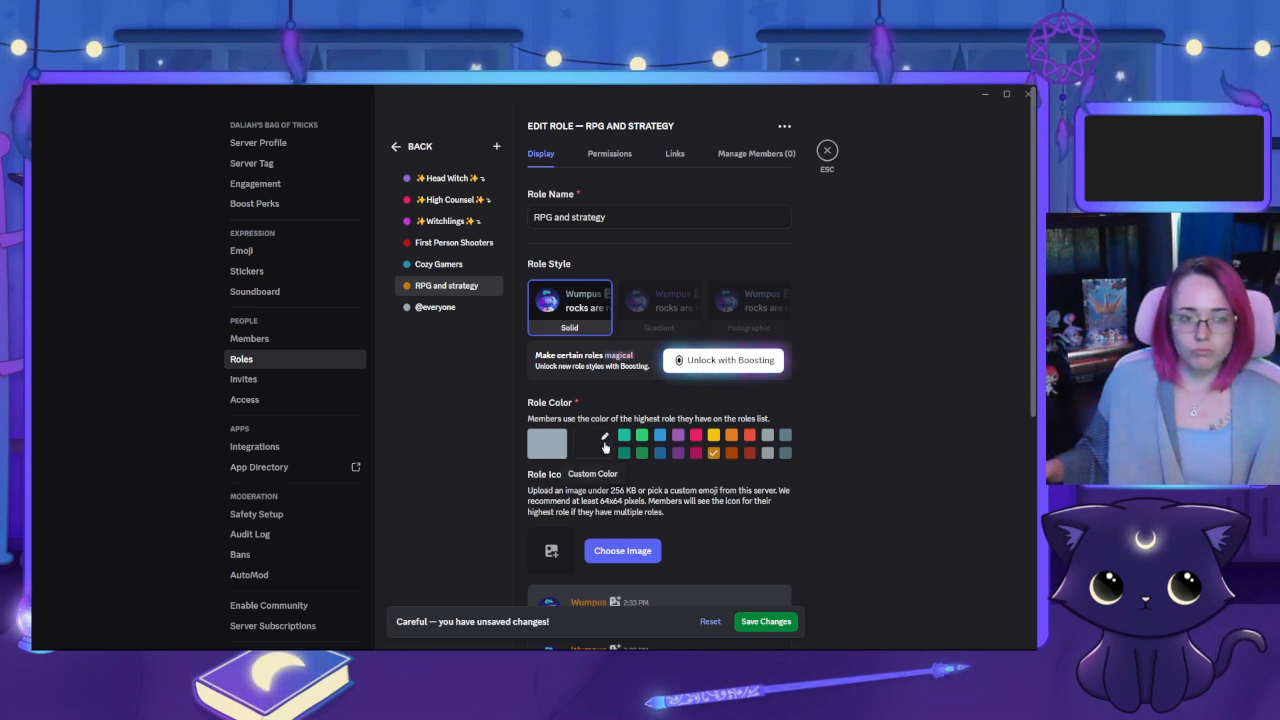
{"action": "left_click", "coordinate": [604, 445]}
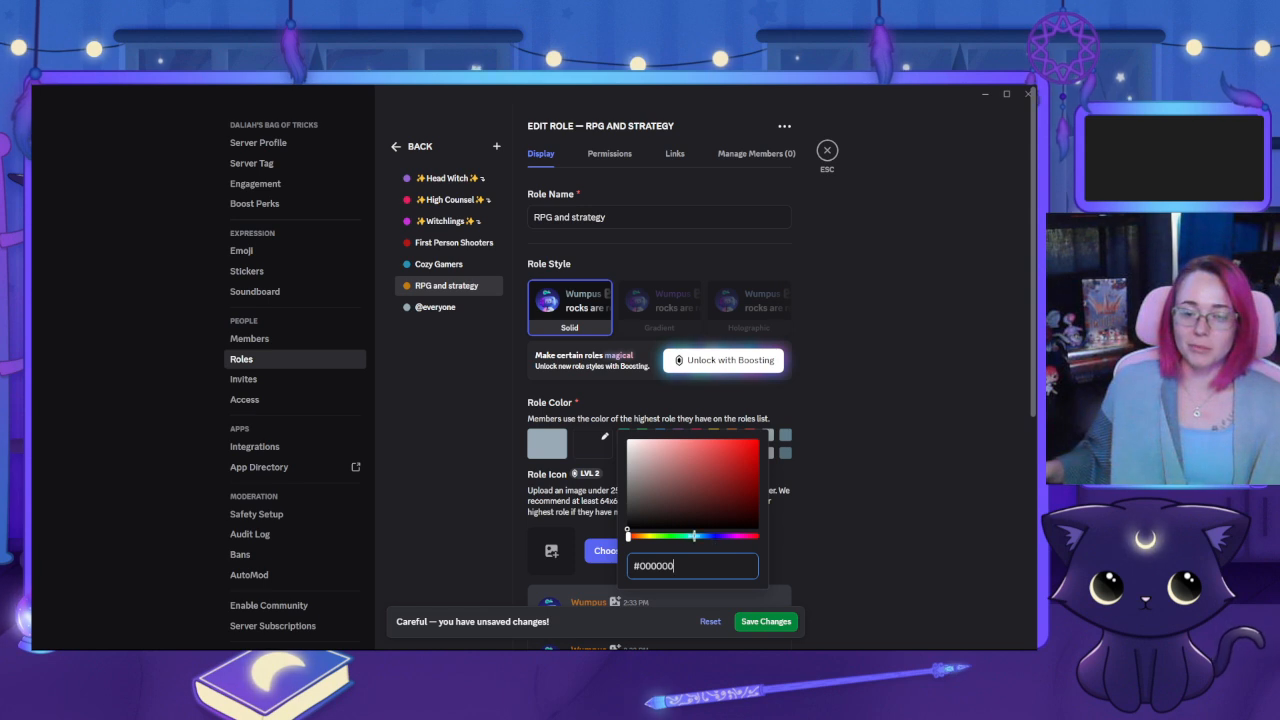
{"action": "left_click", "coordinate": [647, 537]}
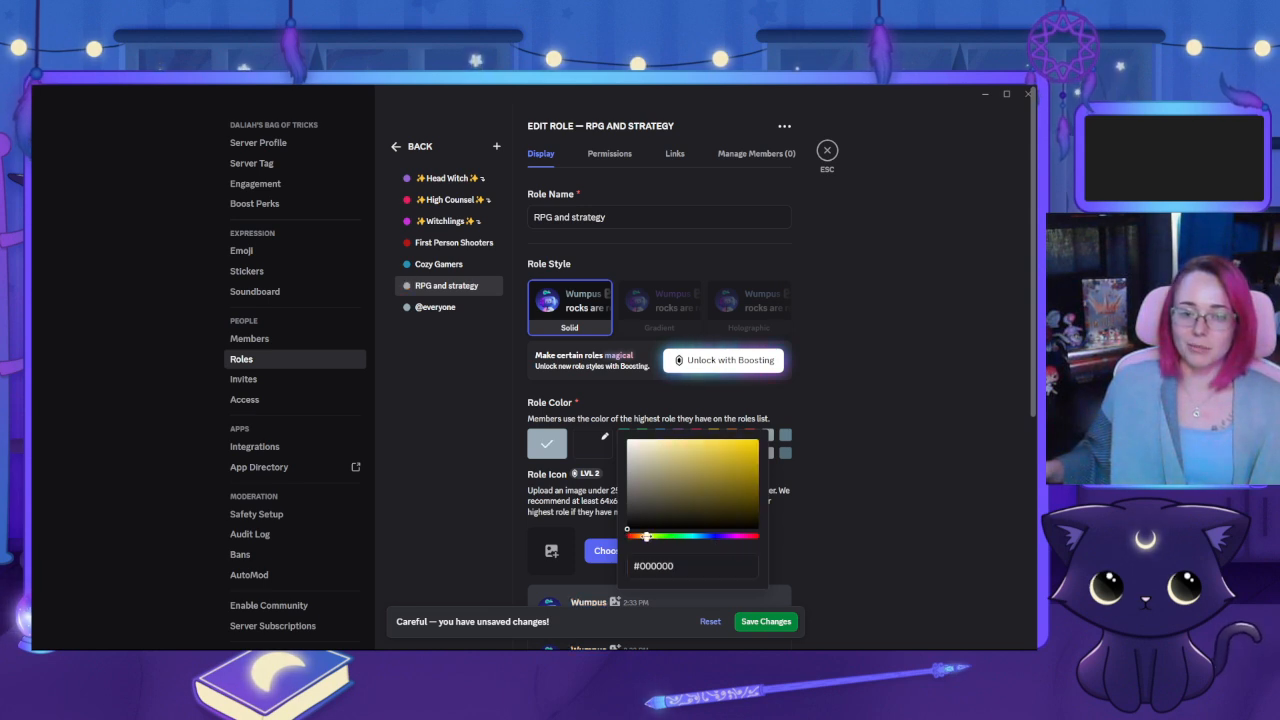
{"action": "left_click", "coordinate": [841, 485]}
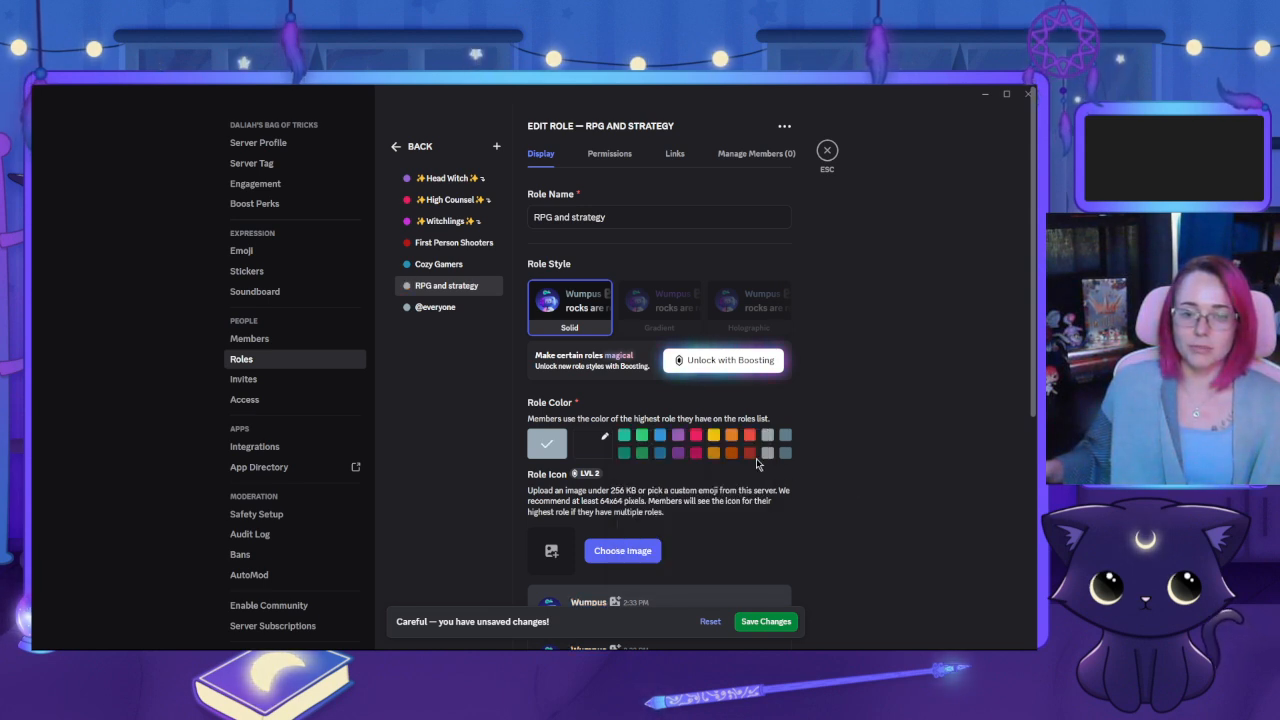
{"action": "left_click", "coordinate": [766, 621]}
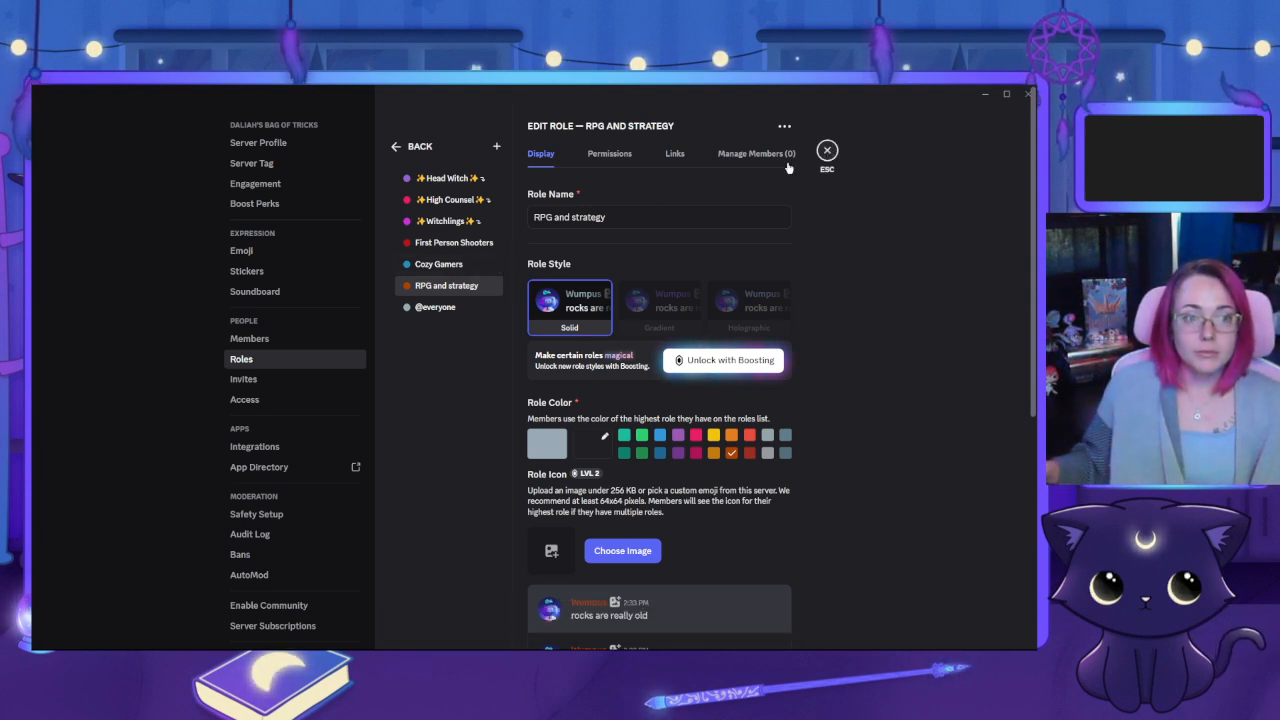
Create another server role and name it sci-fi
{"action": "left_click", "coordinate": [496, 146]}
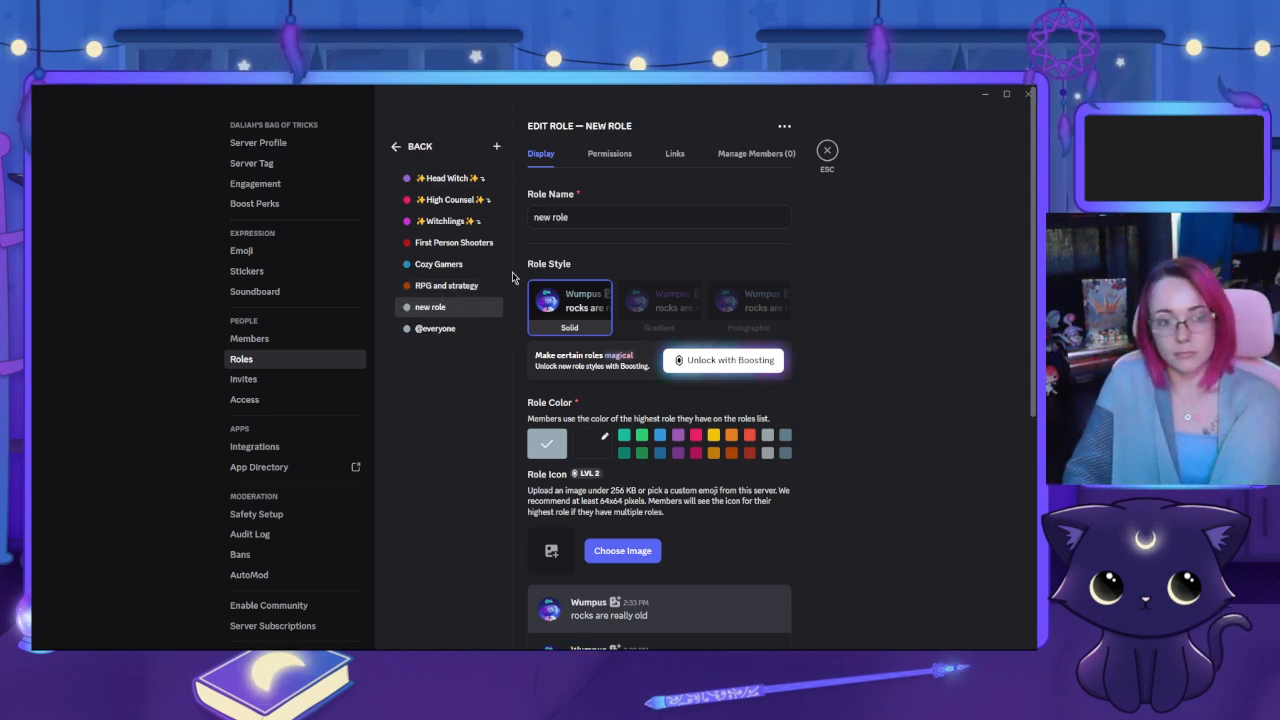
{"action": "left_click", "coordinate": [588, 217]}
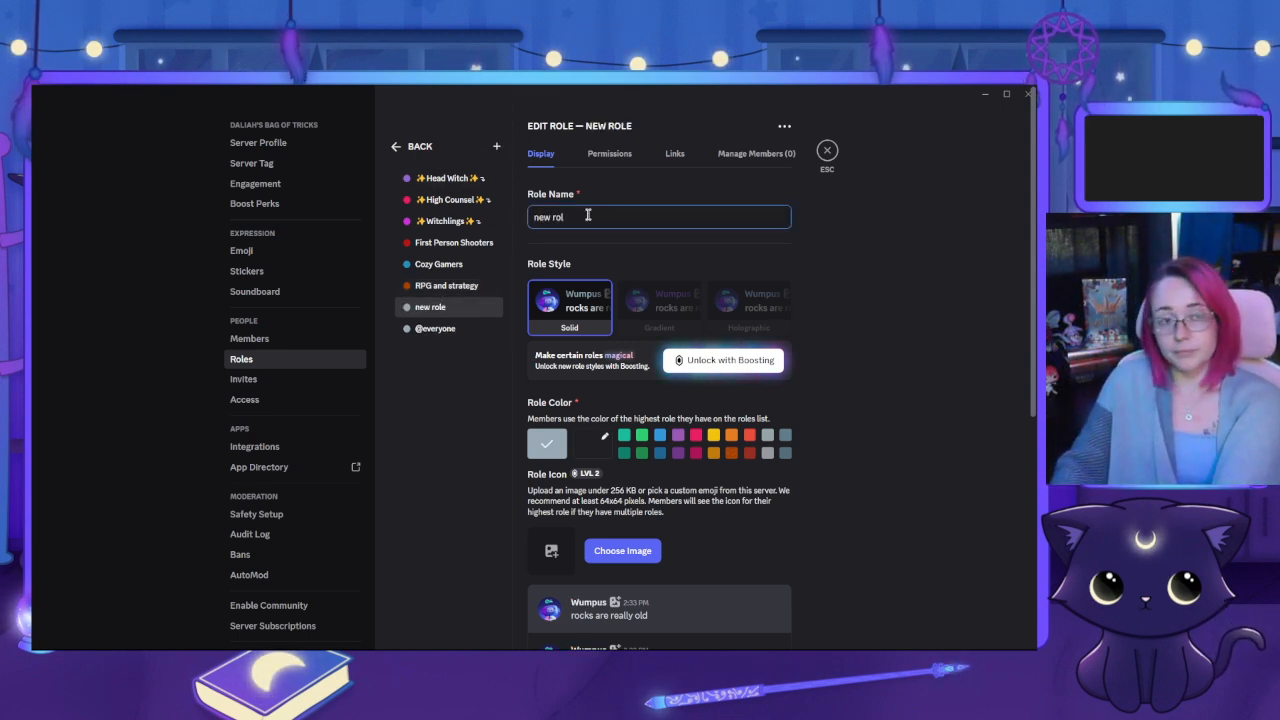
{"action": "key", "text": "BackSpace"}
{"action": "key", "text": "BackSpace"}
{"action": "key", "text": "BackSpace"}
{"action": "key", "text": "BackSpace"}
{"action": "key", "text": "BackSpace"}
{"action": "key", "text": "BackSpace"}
{"action": "key", "text": "BackSpace"}
{"action": "key", "text": "BackSpace"}
{"action": "type", "text": "sci"}
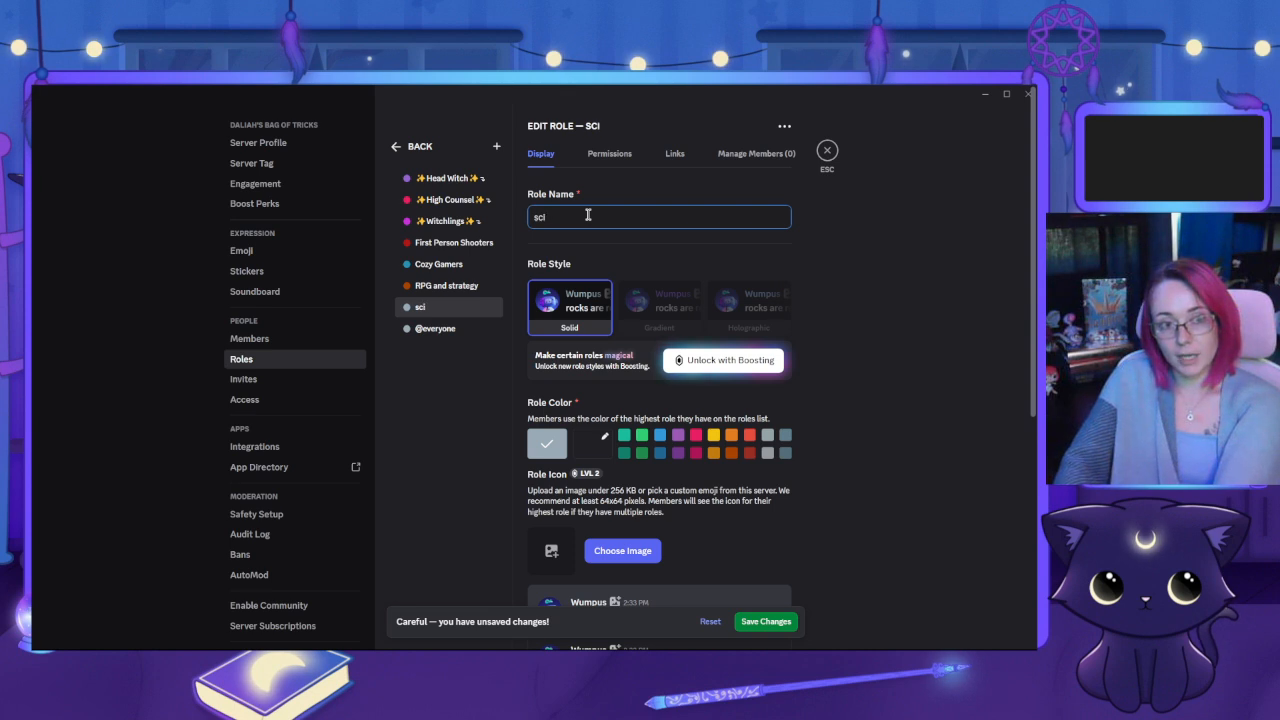
{"action": "type", "text": "-fi"}
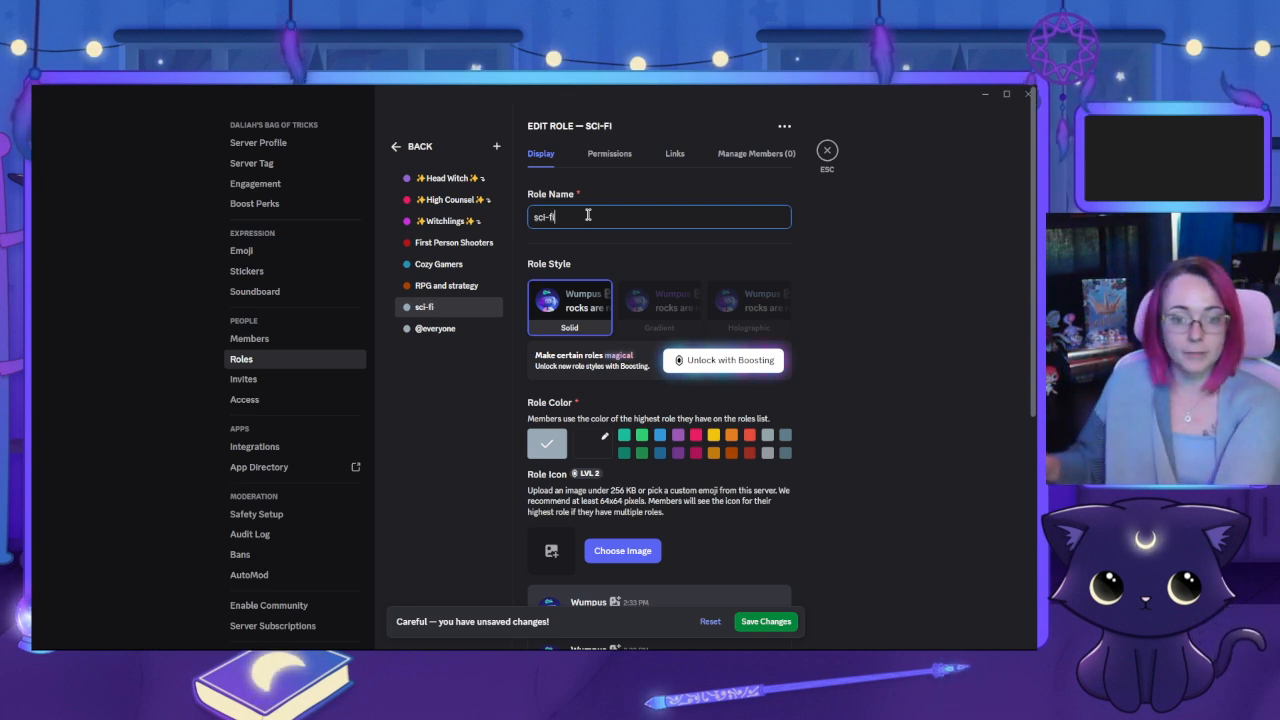
Give the sci-fi role a custom periwinkle colour, about #6c68cf, and save the changes
{"action": "left_click", "coordinate": [767, 453]}
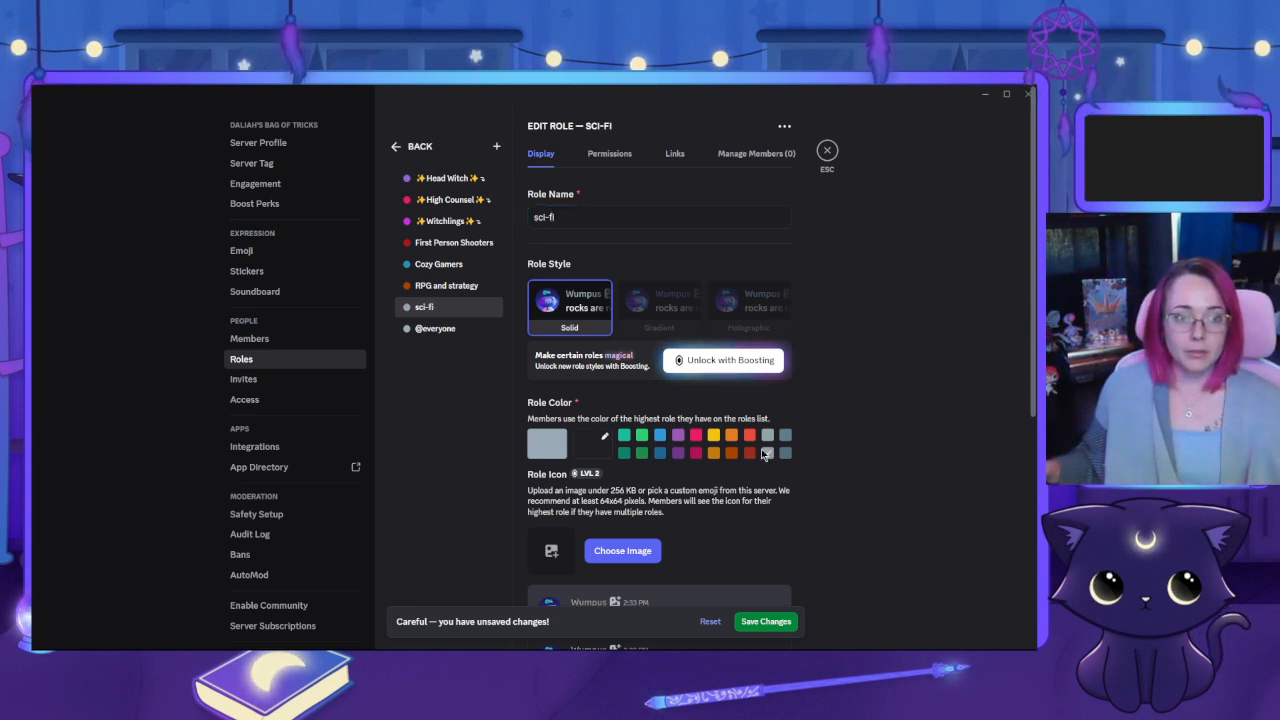
{"action": "left_click", "coordinate": [785, 454]}
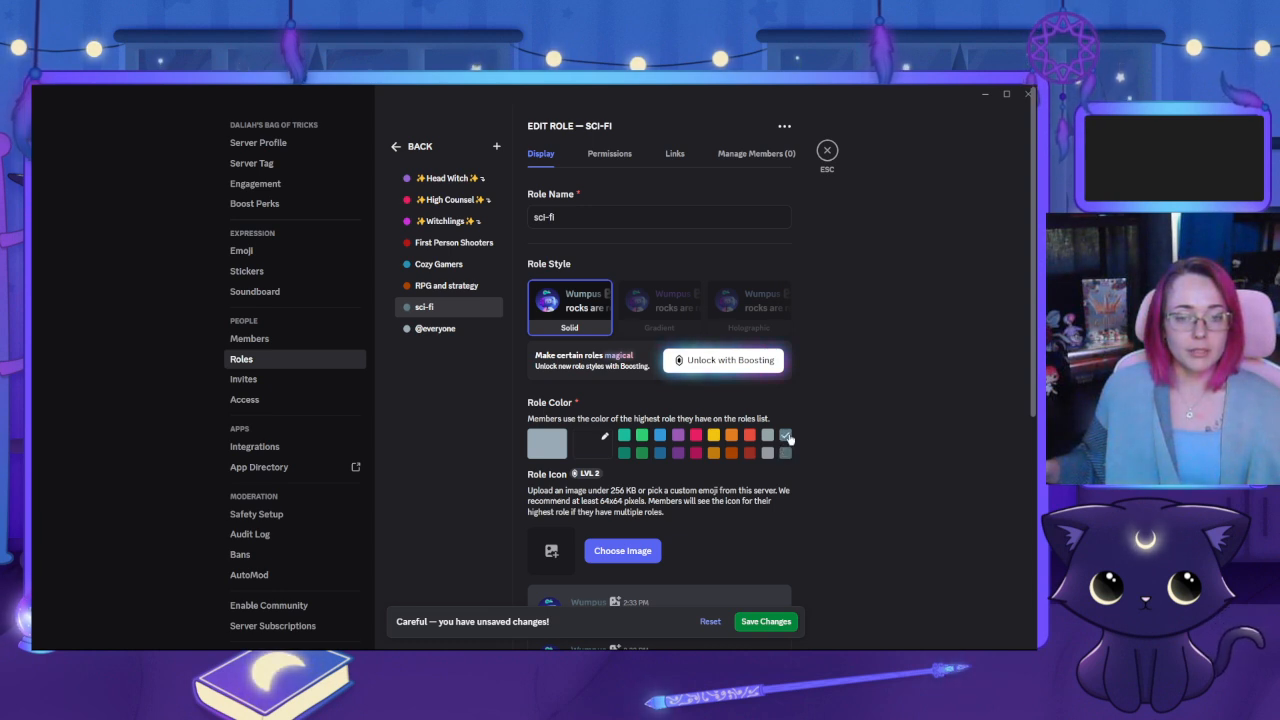
{"action": "left_click", "coordinate": [590, 444]}
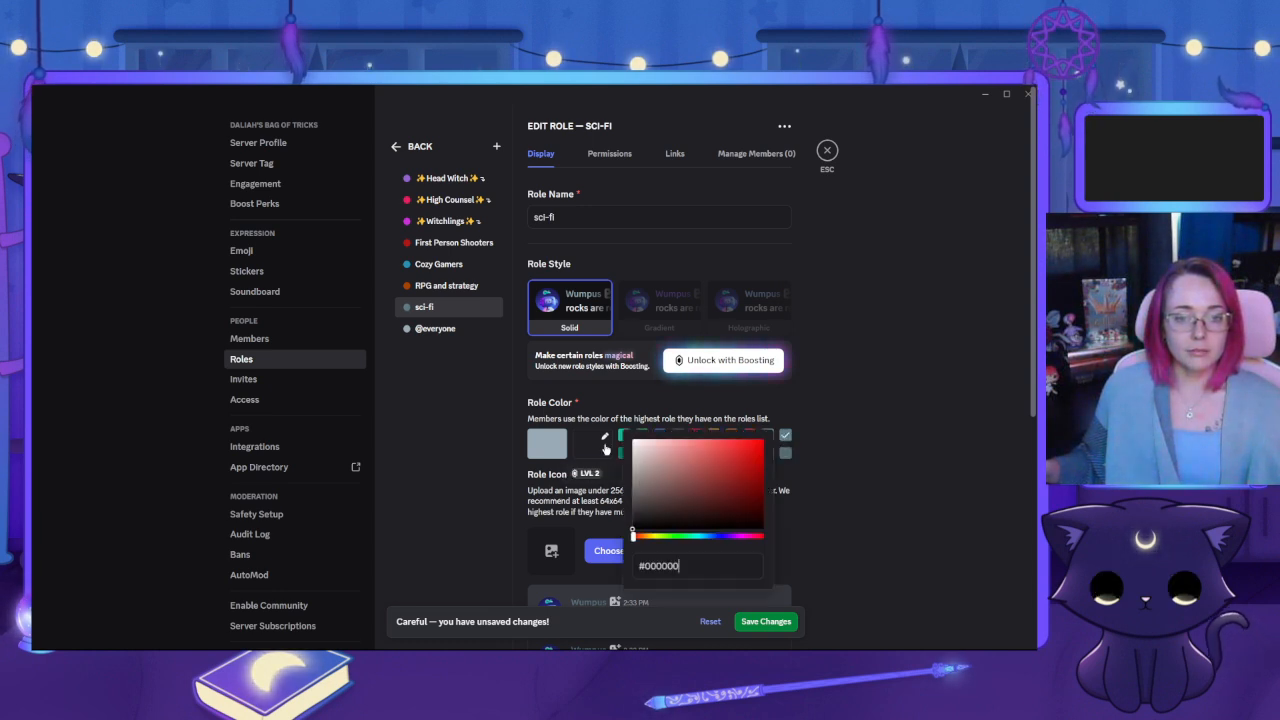
{"action": "left_click", "coordinate": [716, 536]}
{"action": "left_click", "coordinate": [674, 457]}
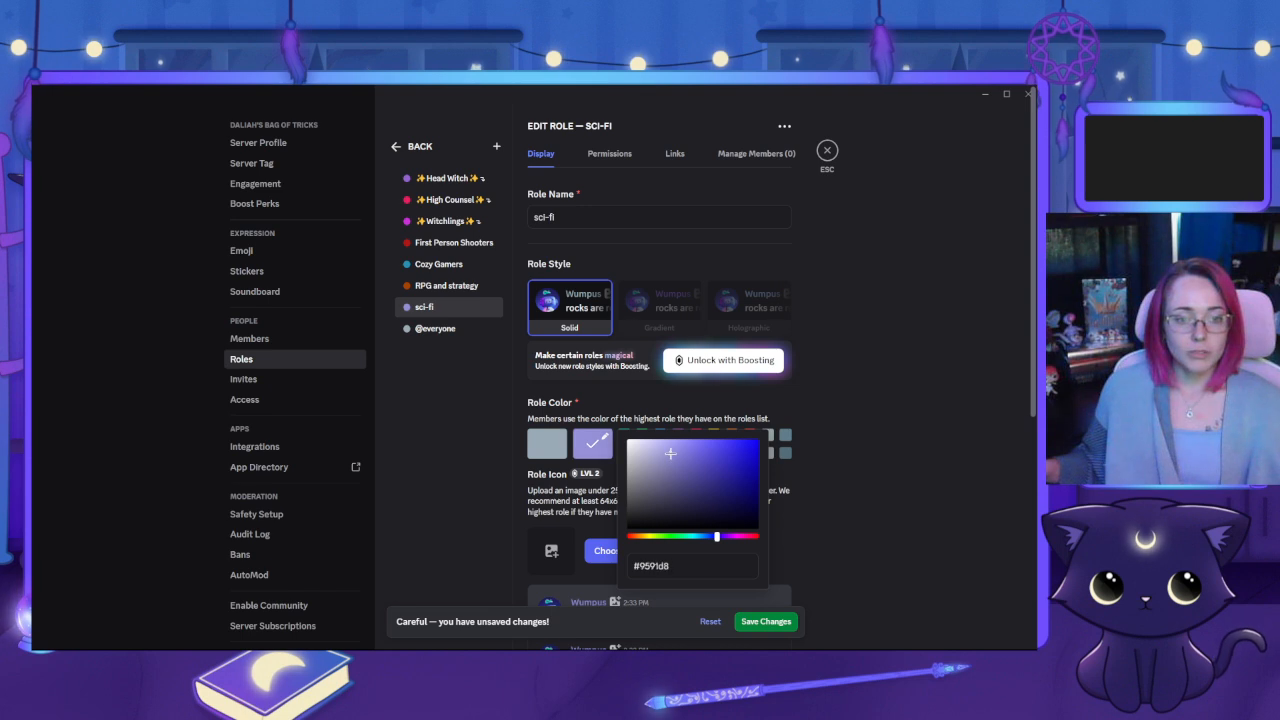
{"action": "left_click_drag", "start_coordinate": [677, 456], "coordinate": [675, 461]}
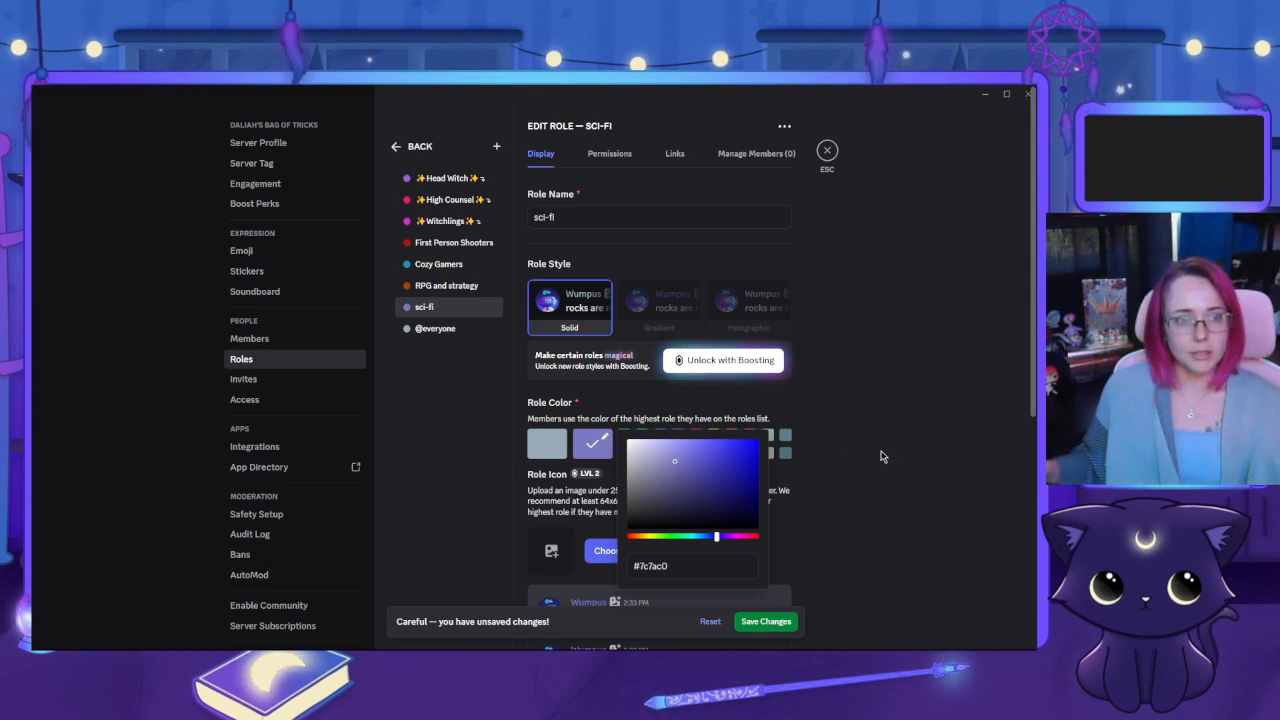
{"action": "left_click_drag", "start_coordinate": [675, 461], "coordinate": [699, 457]}
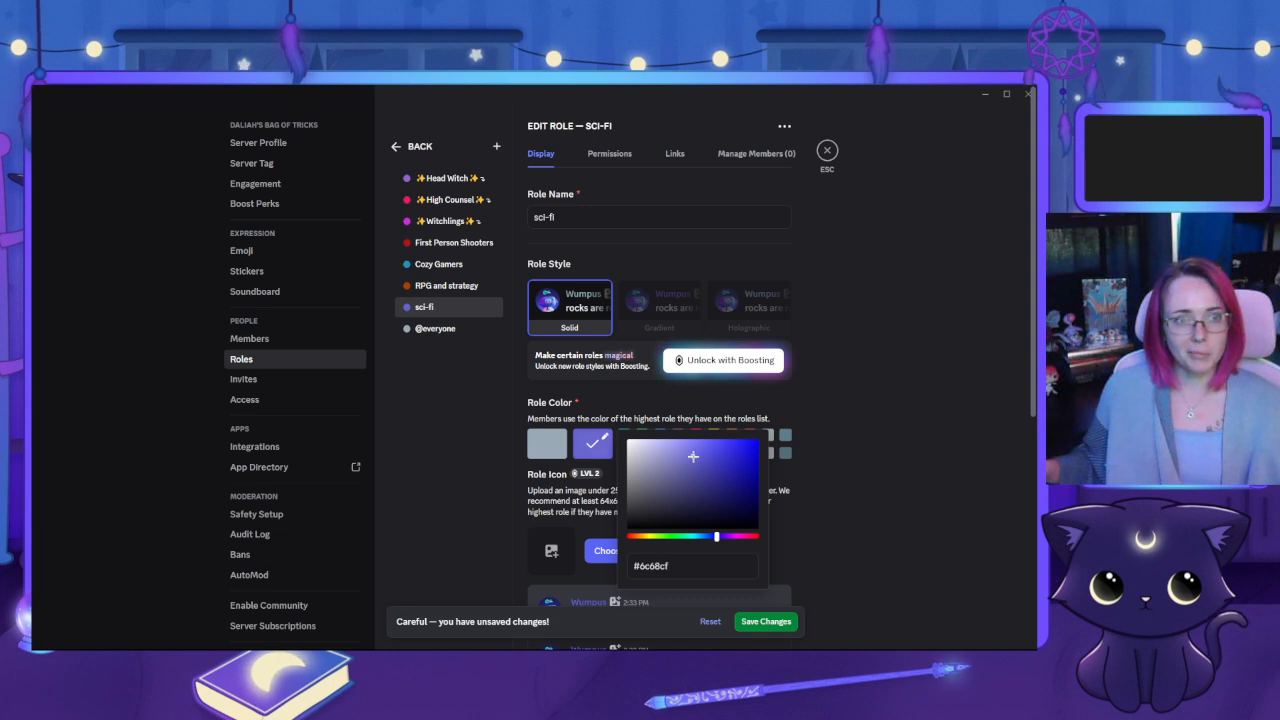
{"action": "left_click", "coordinate": [772, 621]}
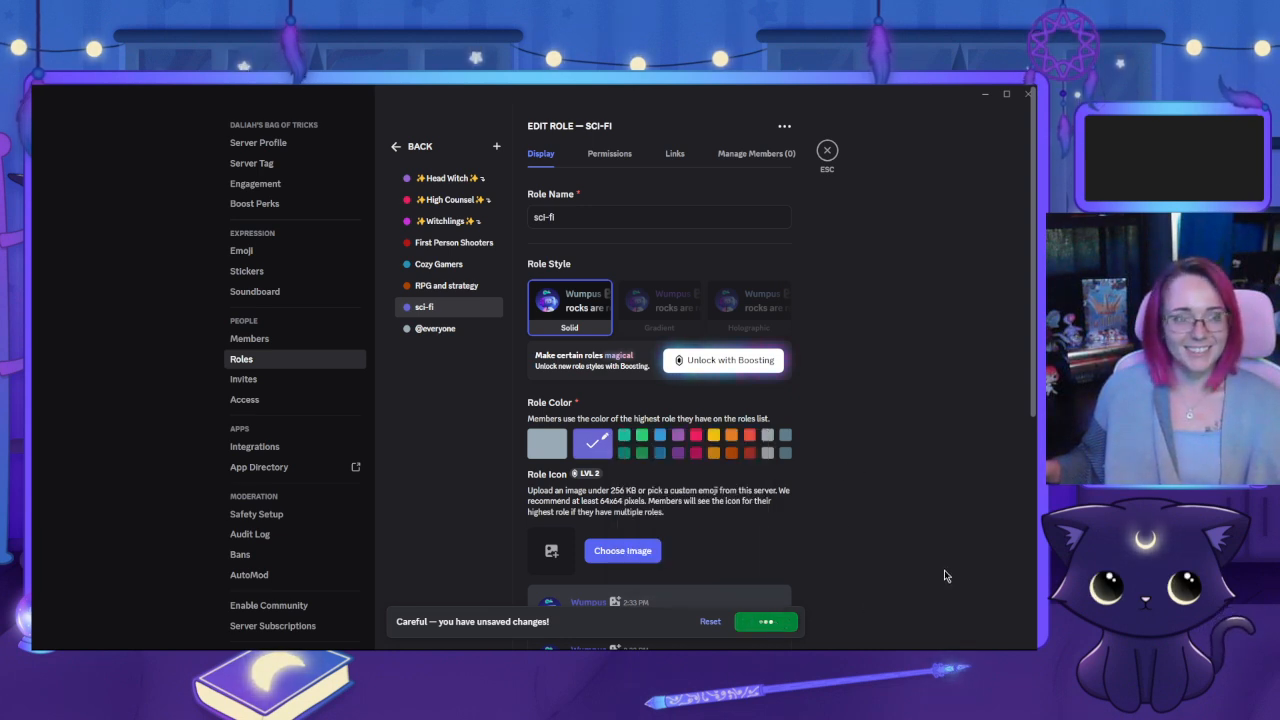
Change the Head Witch role's custom colour to a bright magenta, about #f604fa, and save the changes
{"action": "left_click", "coordinate": [440, 178]}
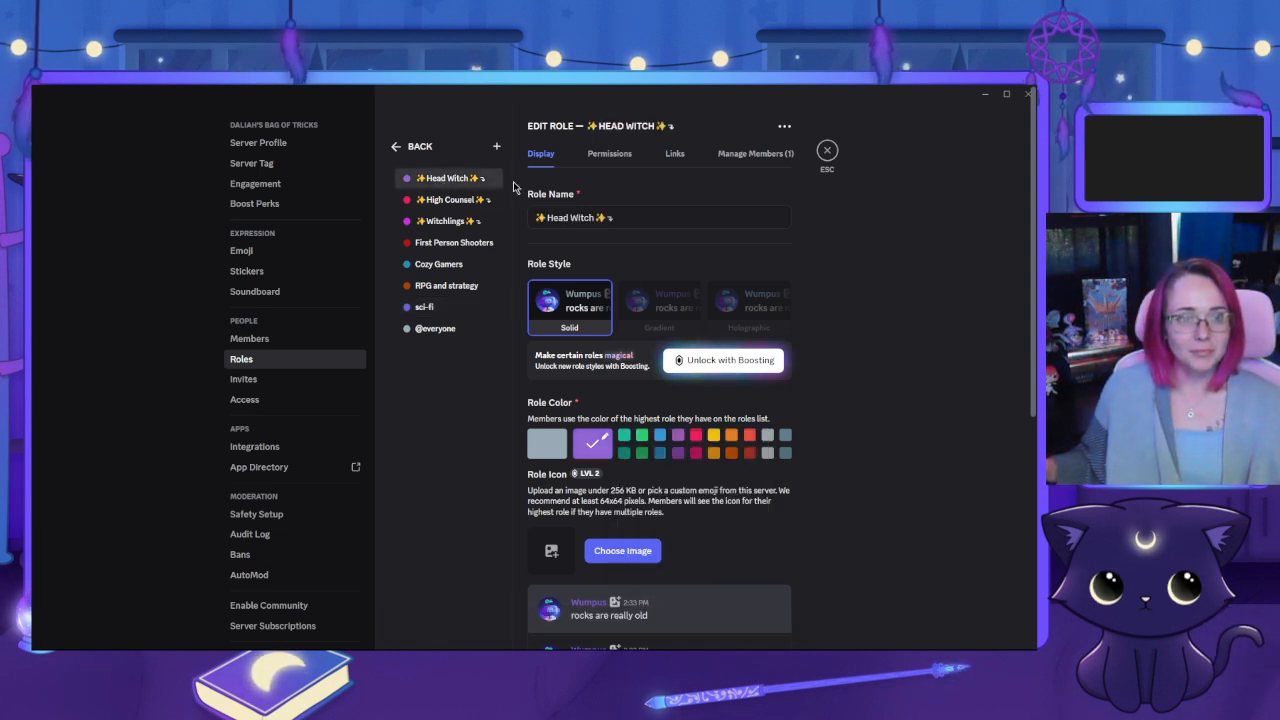
{"action": "left_click", "coordinate": [596, 456]}
{"action": "left_click_drag", "start_coordinate": [726, 537], "coordinate": [738, 537]}
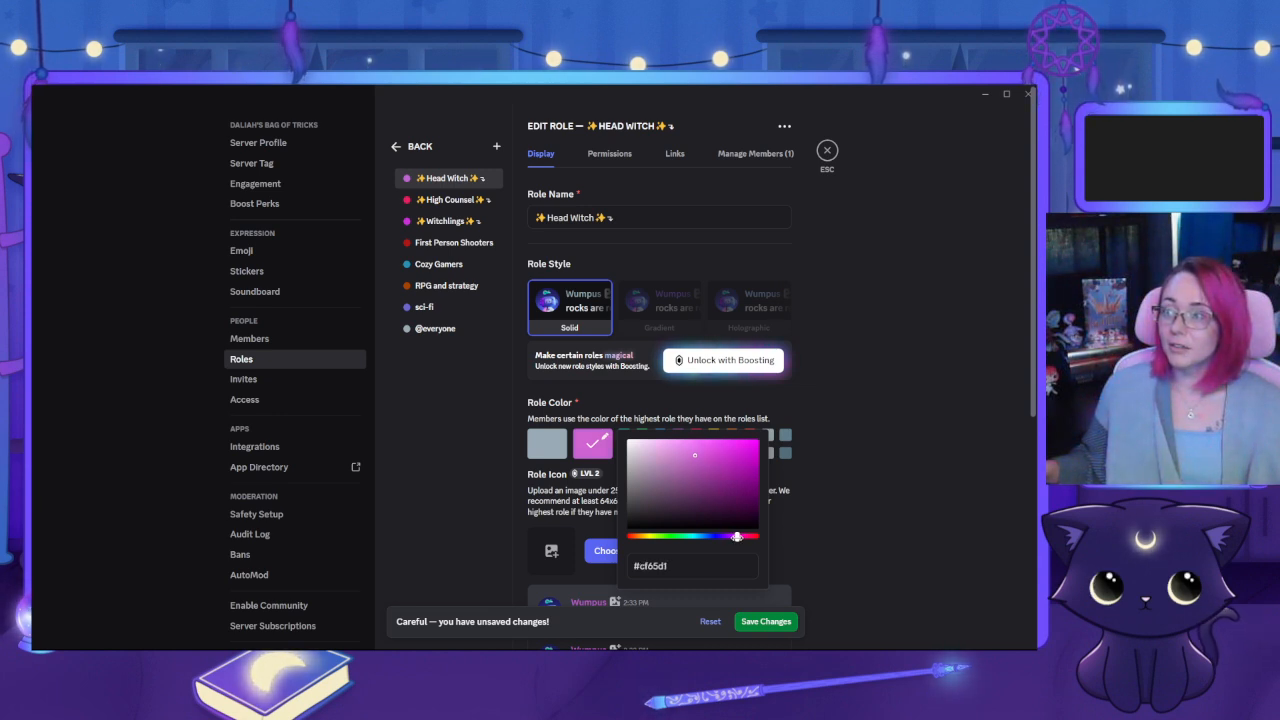
{"action": "left_click_drag", "start_coordinate": [736, 467], "coordinate": [757, 441]}
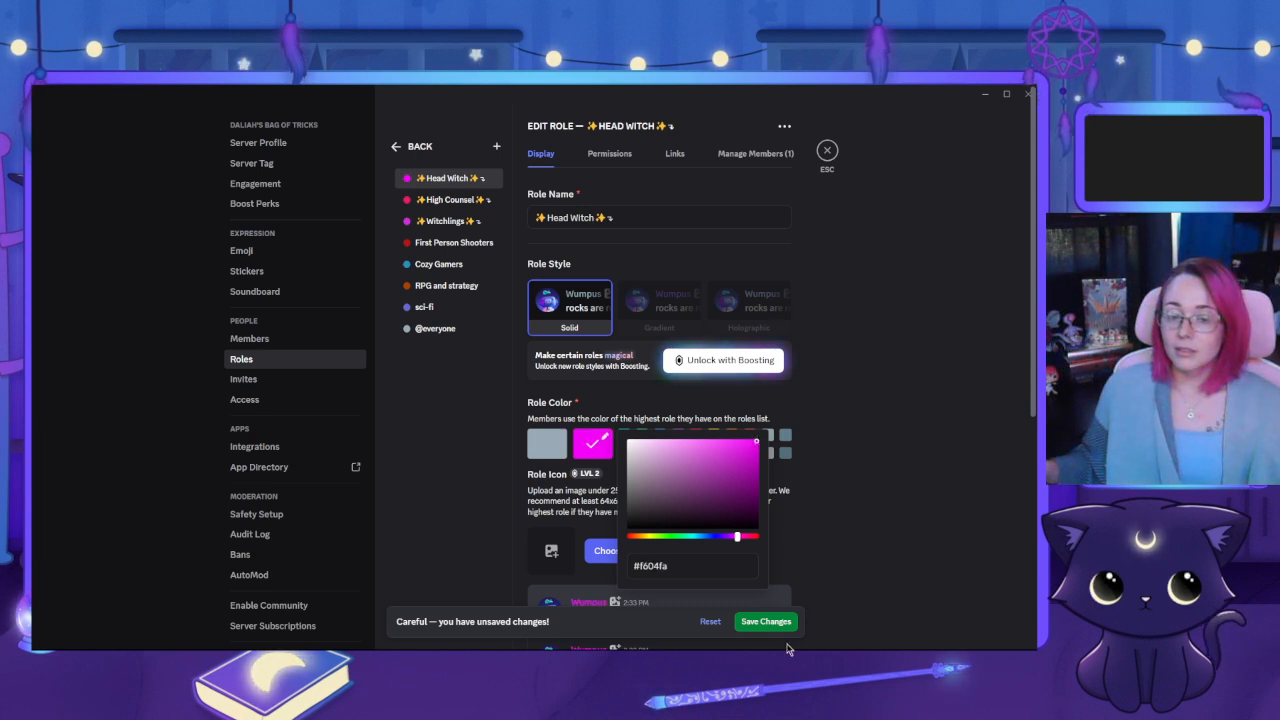
{"action": "left_click", "coordinate": [766, 622]}
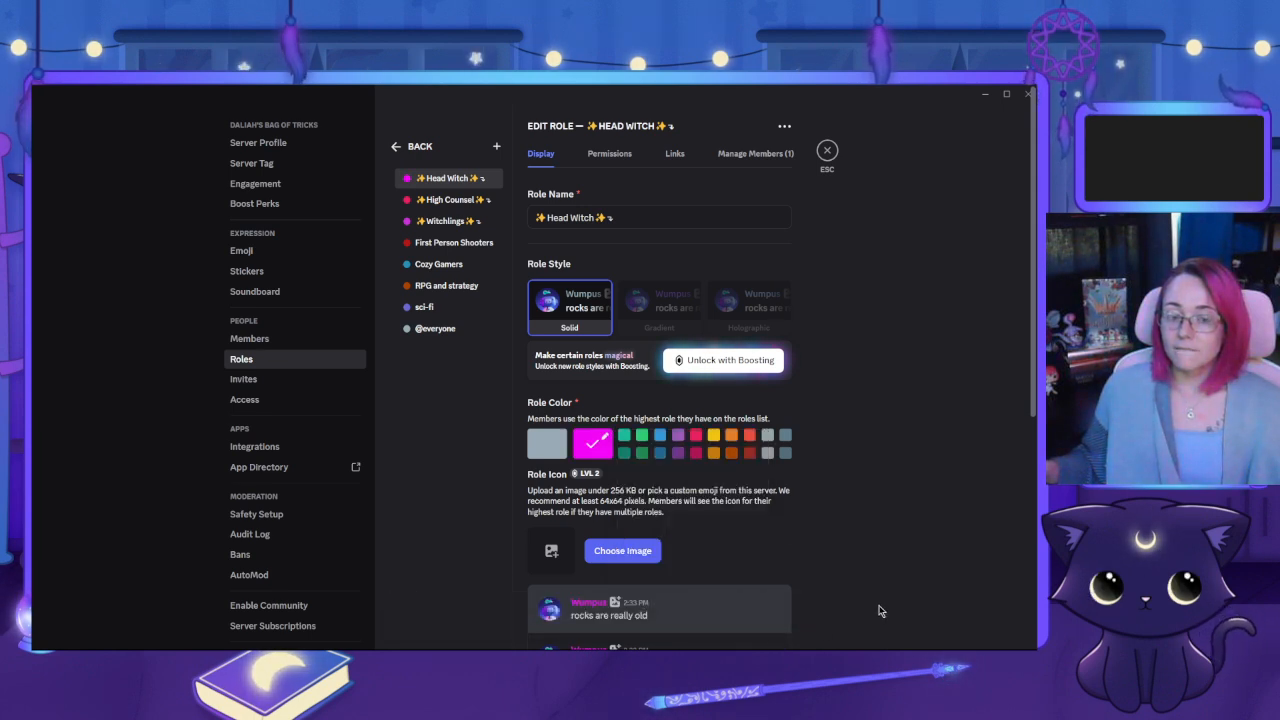
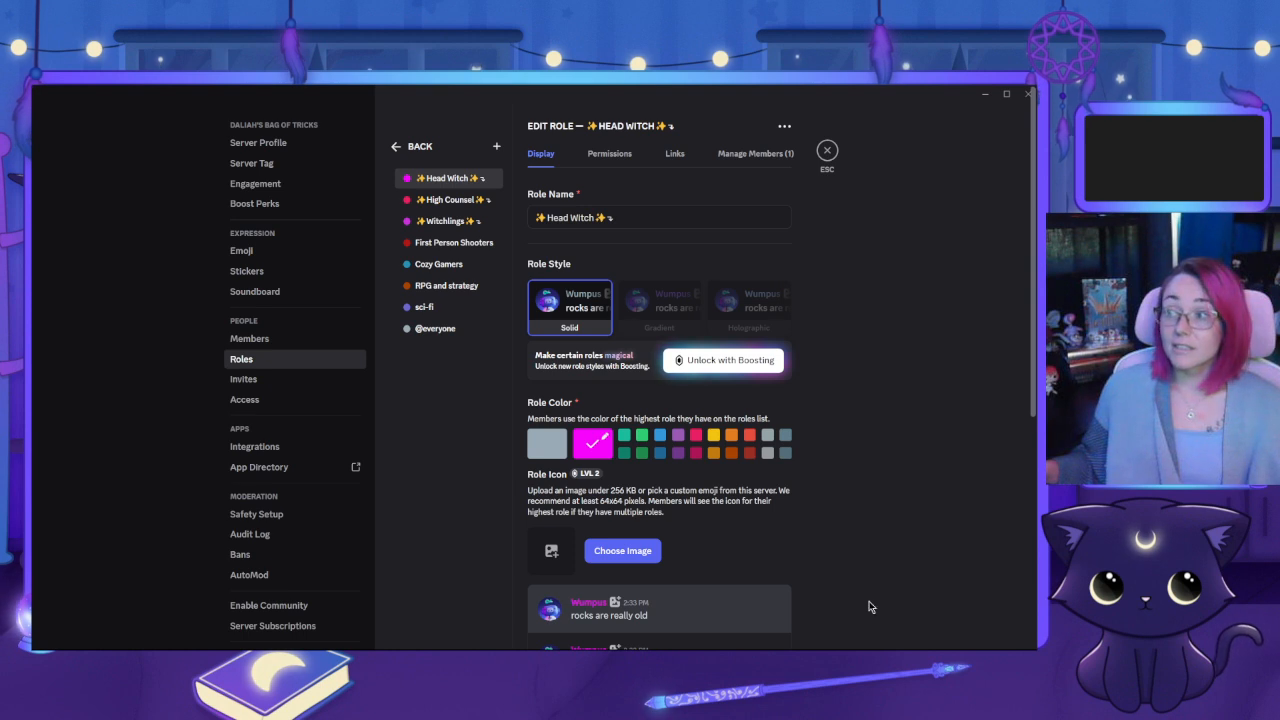
Darken the Head Witch role's magenta to about #c802cc
{"action": "left_click", "coordinate": [618, 441]}
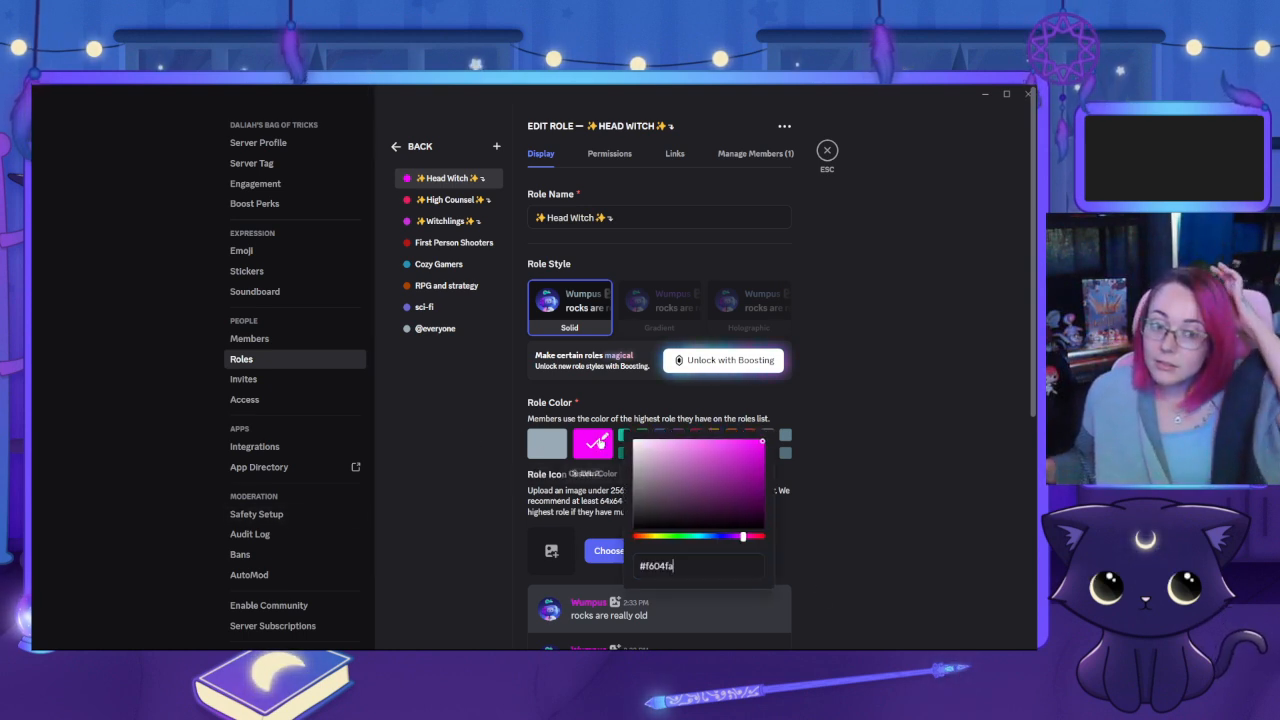
{"action": "left_click", "coordinate": [757, 462]}
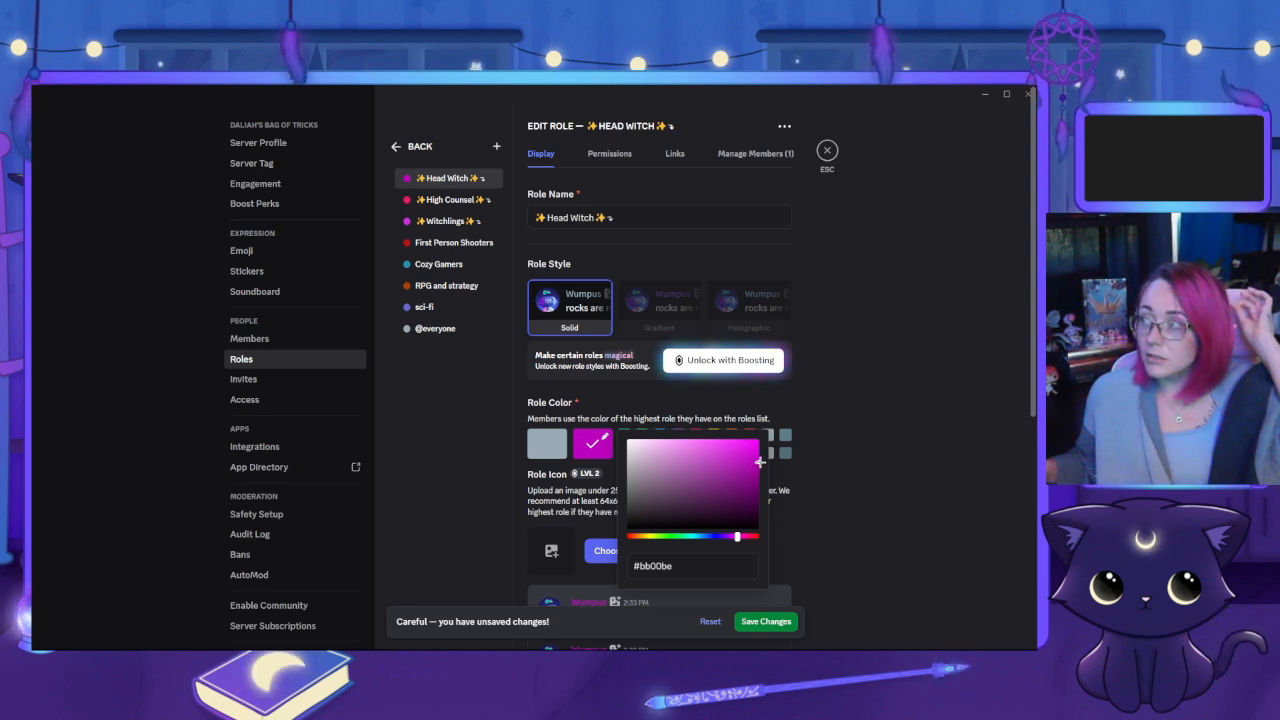
{"action": "left_click_drag", "start_coordinate": [757, 461], "coordinate": [757, 459]}
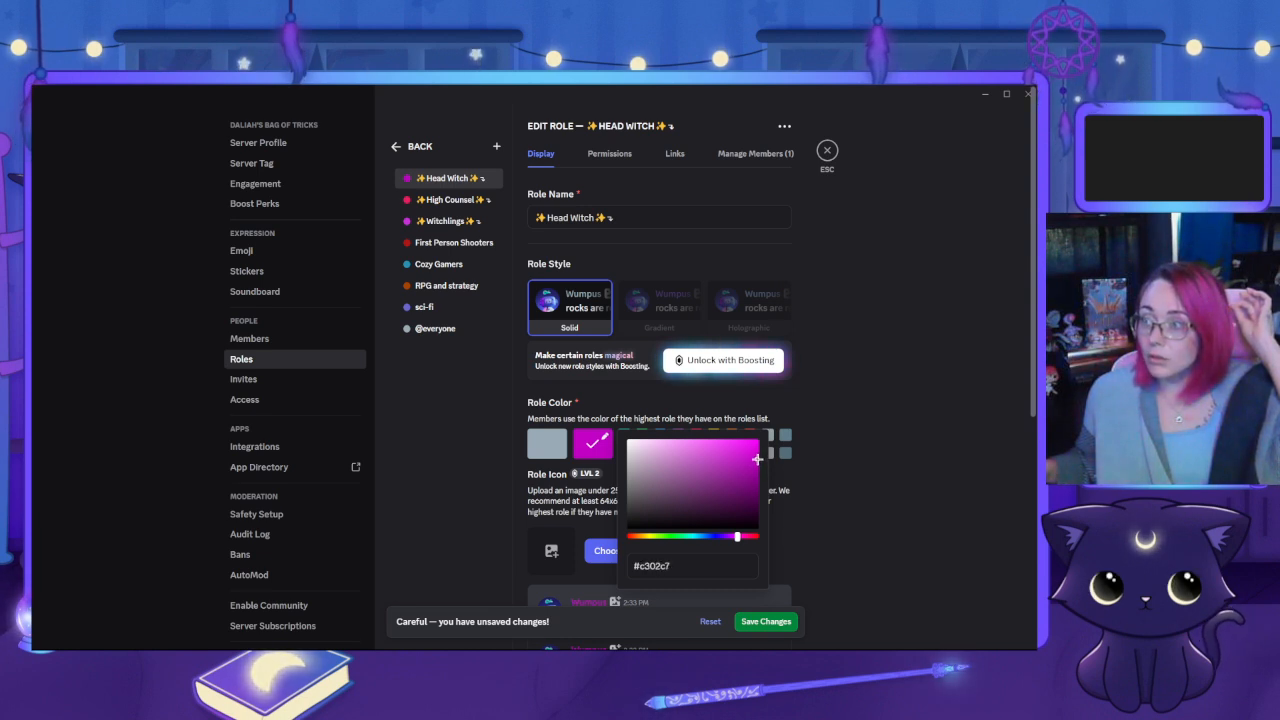
{"action": "scroll", "coordinate": [814, 507], "scroll_direction": "down", "scroll_amount": 1}
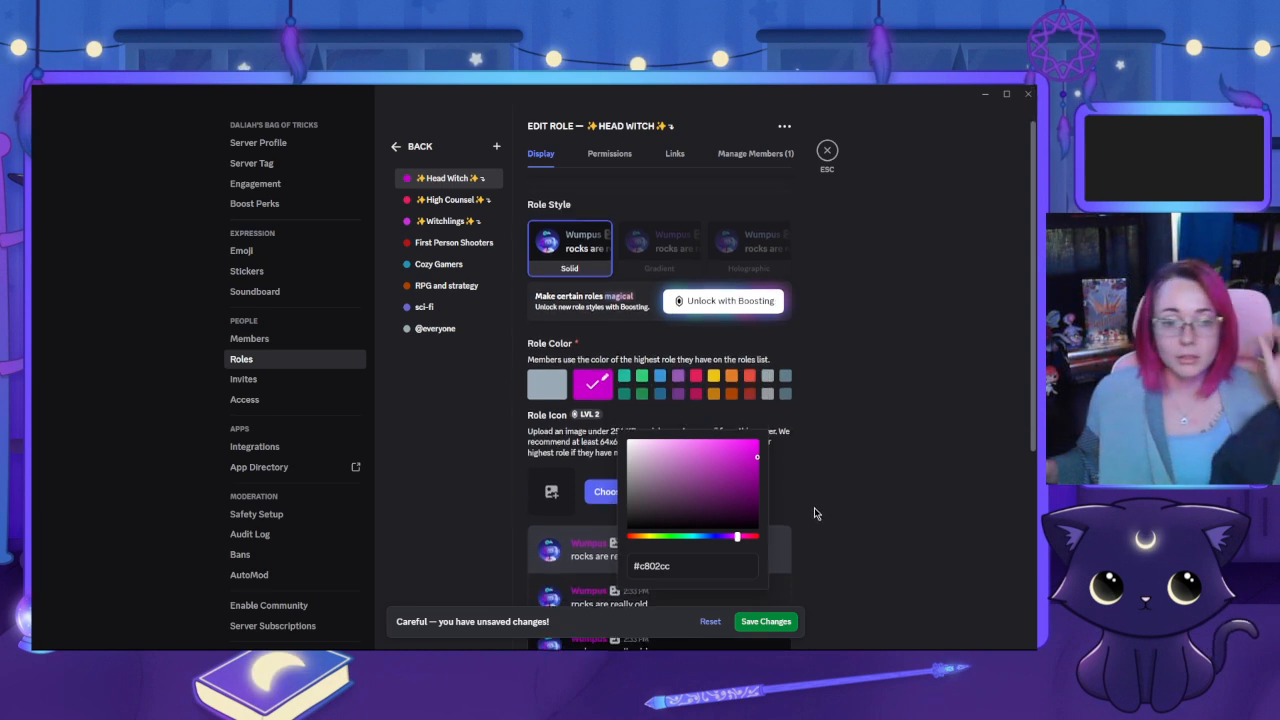
Give the Witchlings role a custom light pink-purple colour, about #e269ea, and save the role changes
{"action": "left_click", "coordinate": [447, 221]}
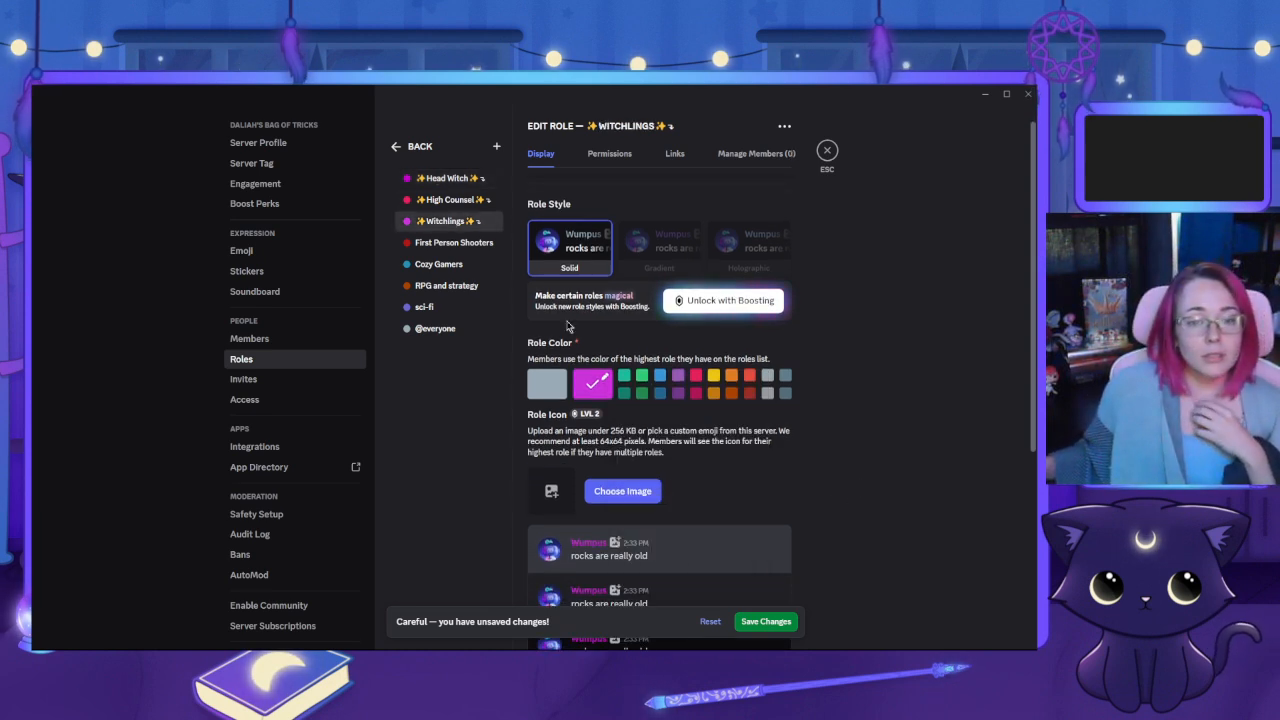
{"action": "left_click", "coordinate": [608, 399]}
{"action": "left_click_drag", "start_coordinate": [727, 400], "coordinate": [715, 406]}
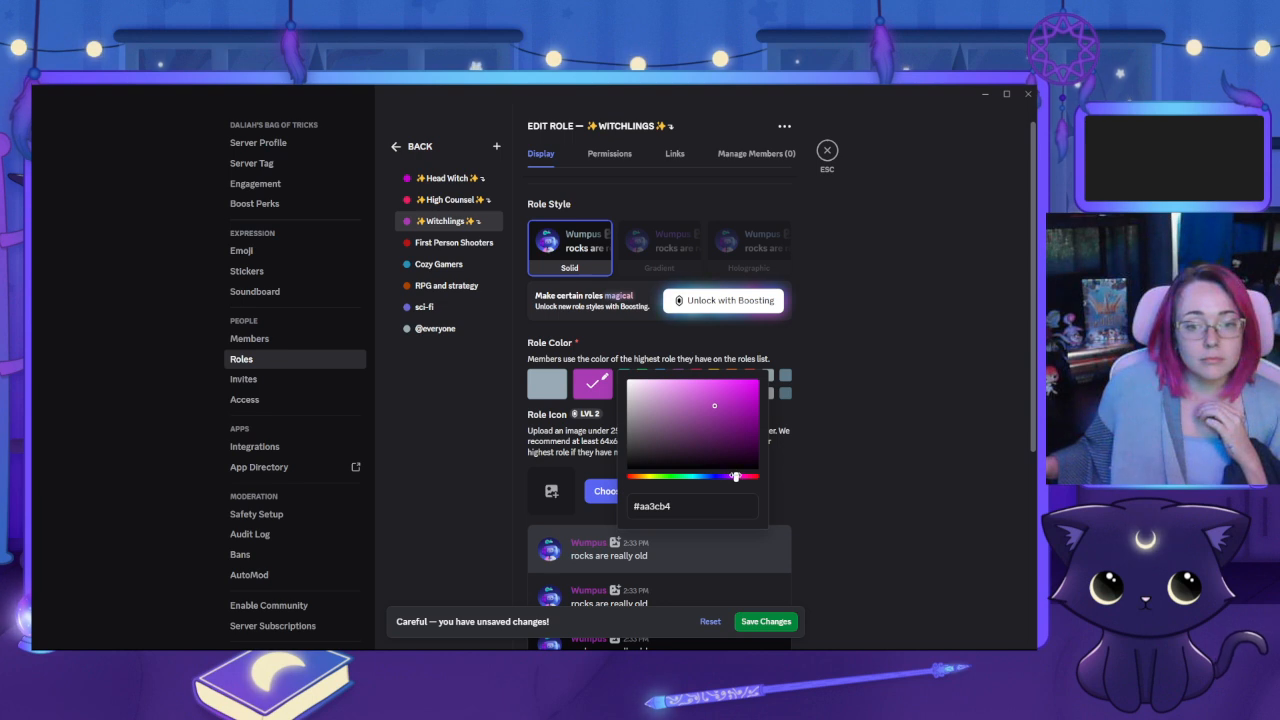
{"action": "left_click_drag", "start_coordinate": [736, 477], "coordinate": [733, 477]}
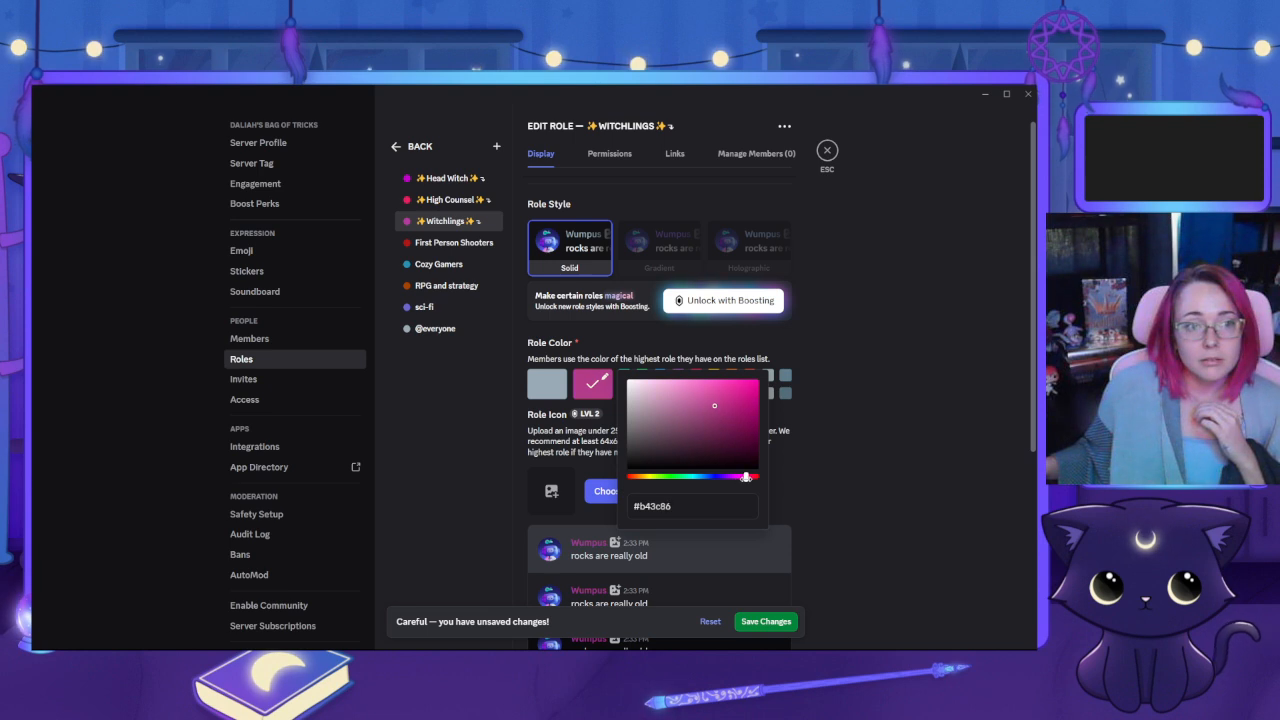
{"action": "left_click_drag", "start_coordinate": [741, 477], "coordinate": [736, 477]}
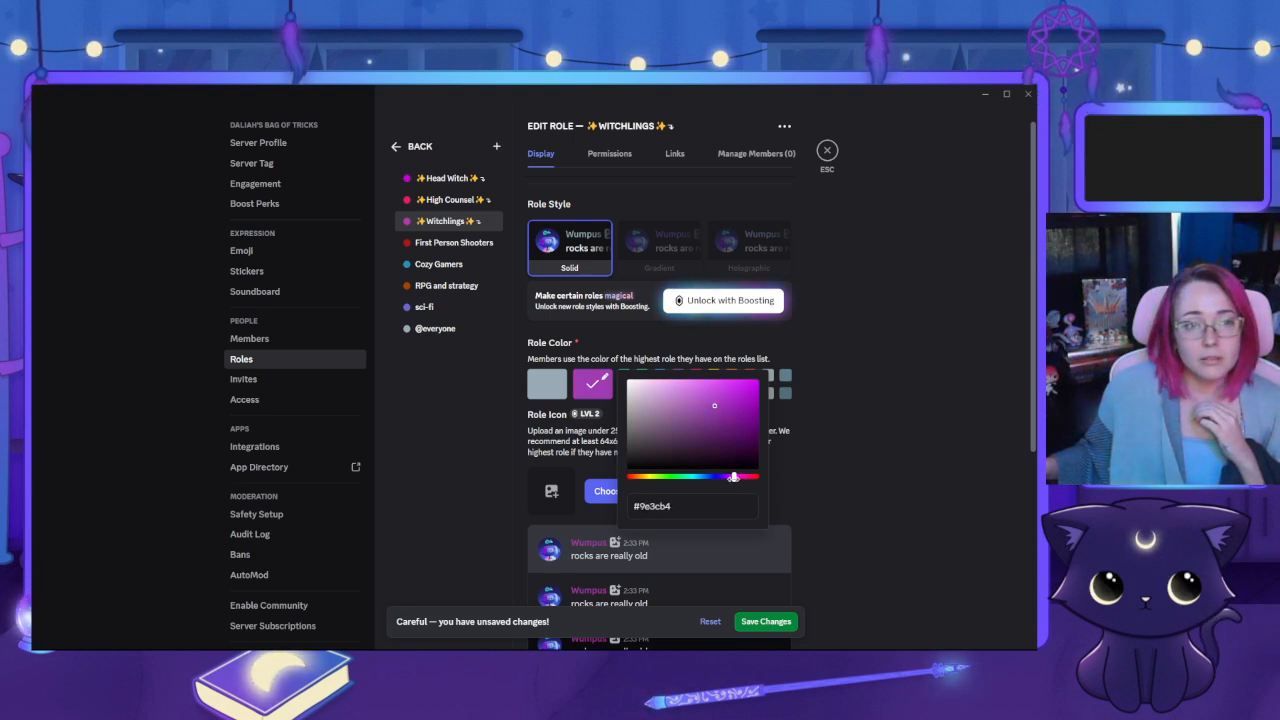
{"action": "left_click_drag", "start_coordinate": [724, 408], "coordinate": [746, 415]}
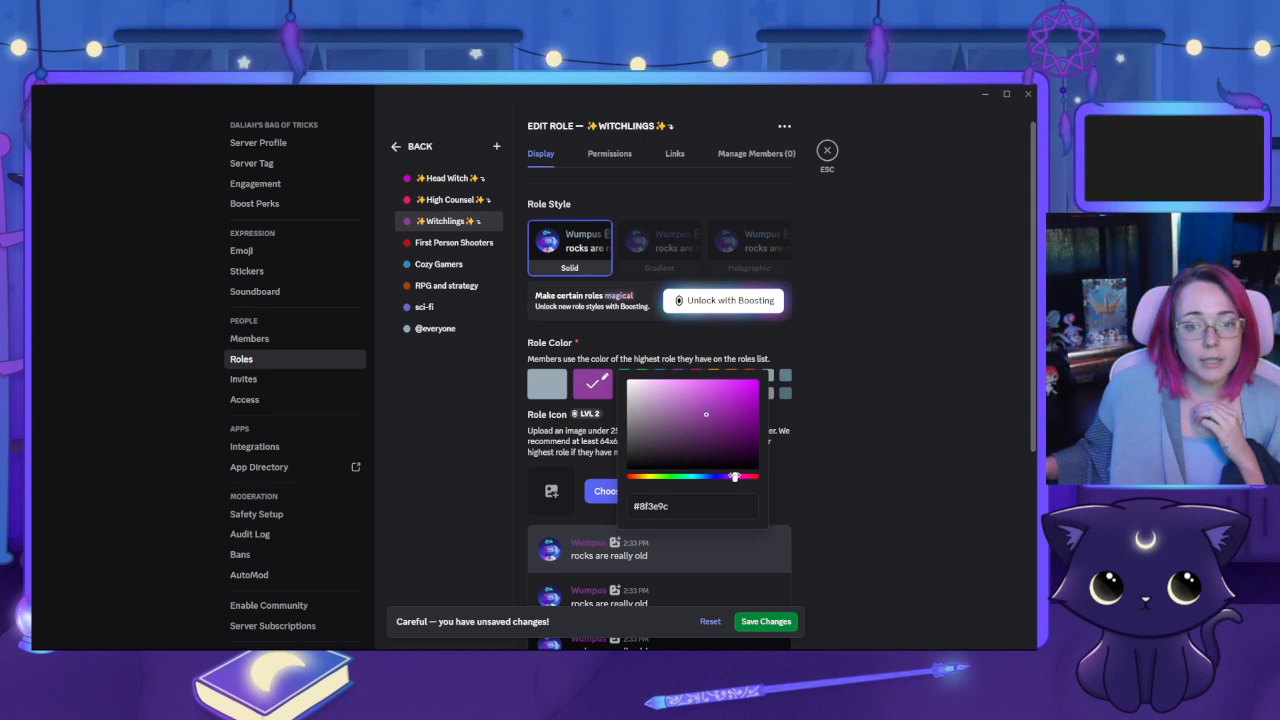
{"action": "left_click", "coordinate": [699, 386]}
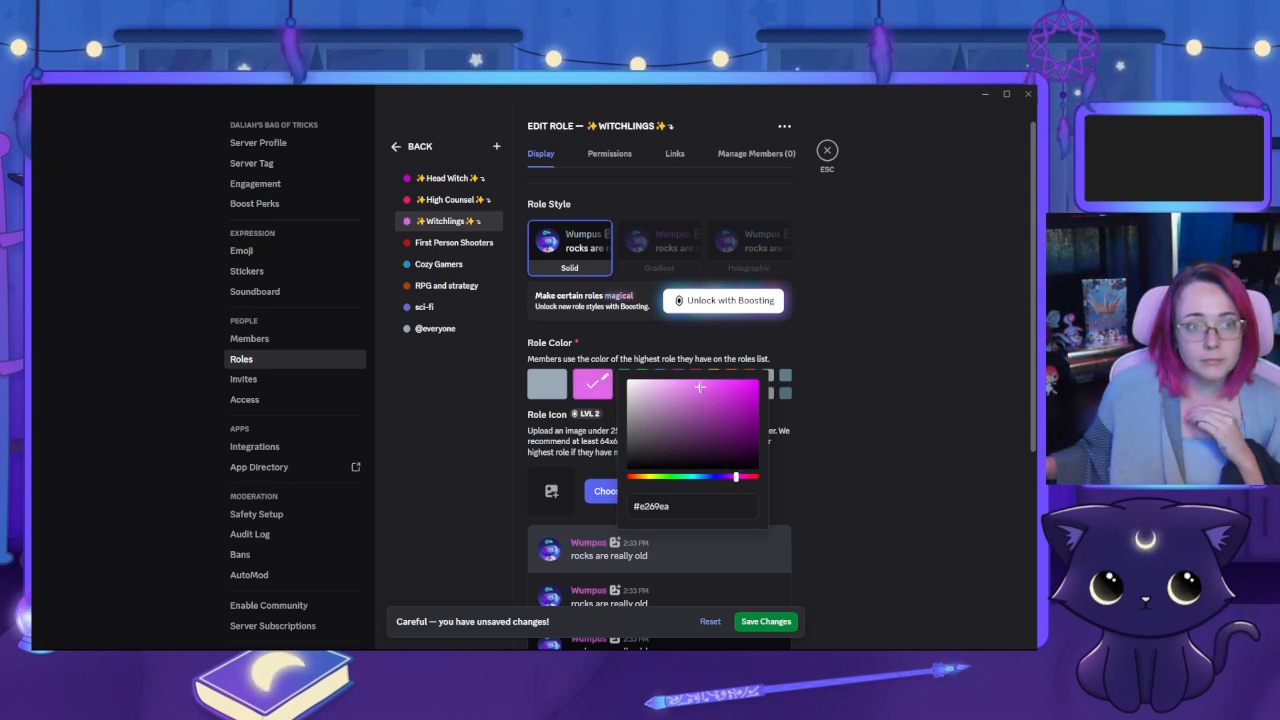
{"action": "left_click", "coordinate": [907, 435]}
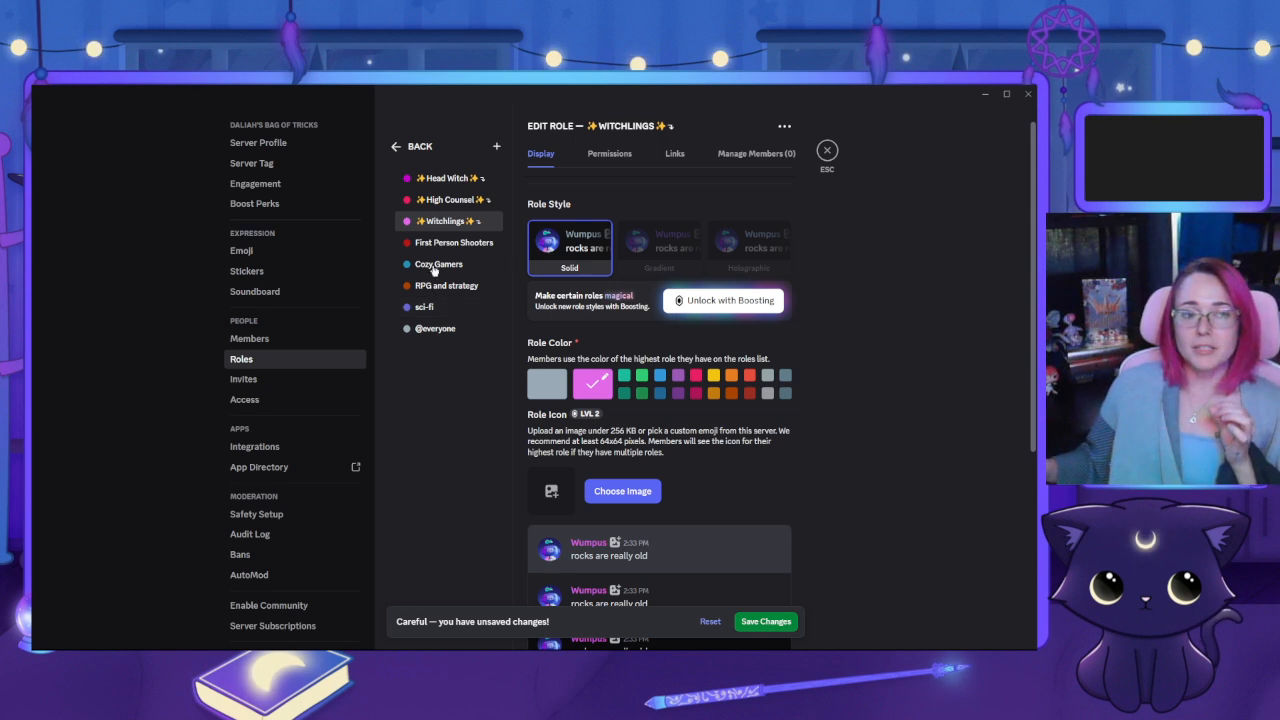
{"action": "left_click", "coordinate": [763, 622]}
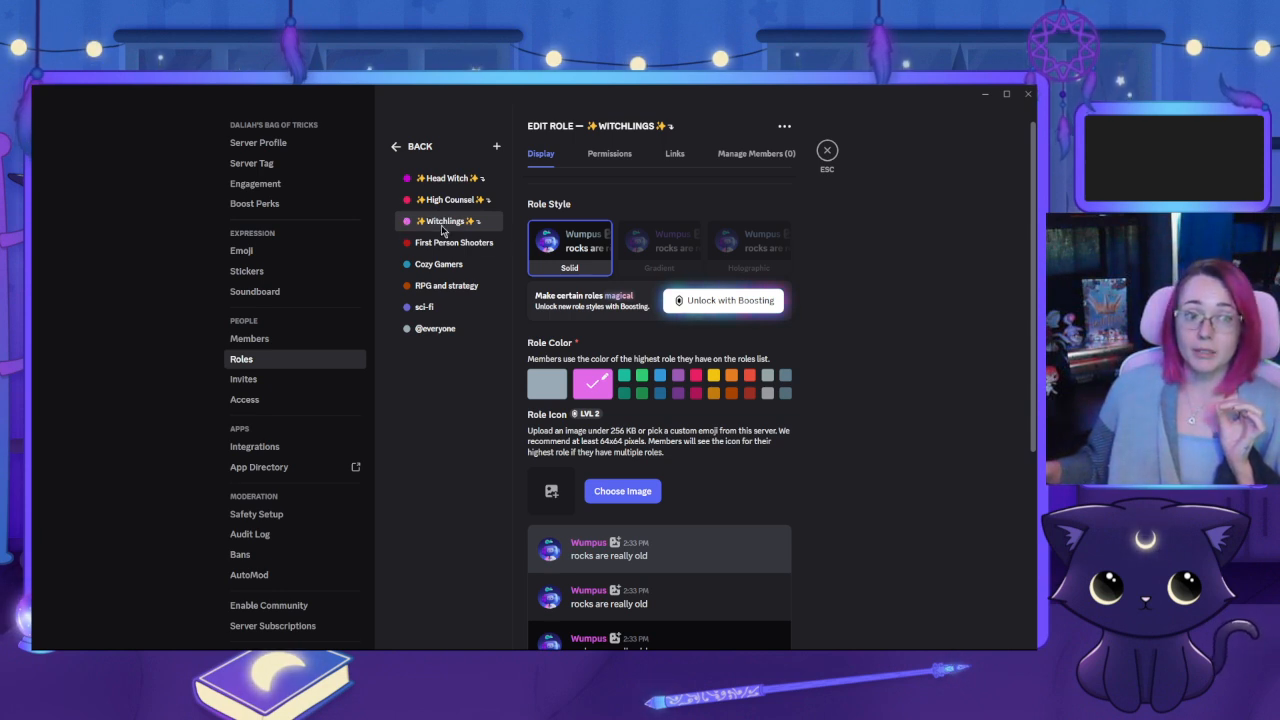
{"action": "left_click_drag", "start_coordinate": [441, 225], "coordinate": [445, 307]}
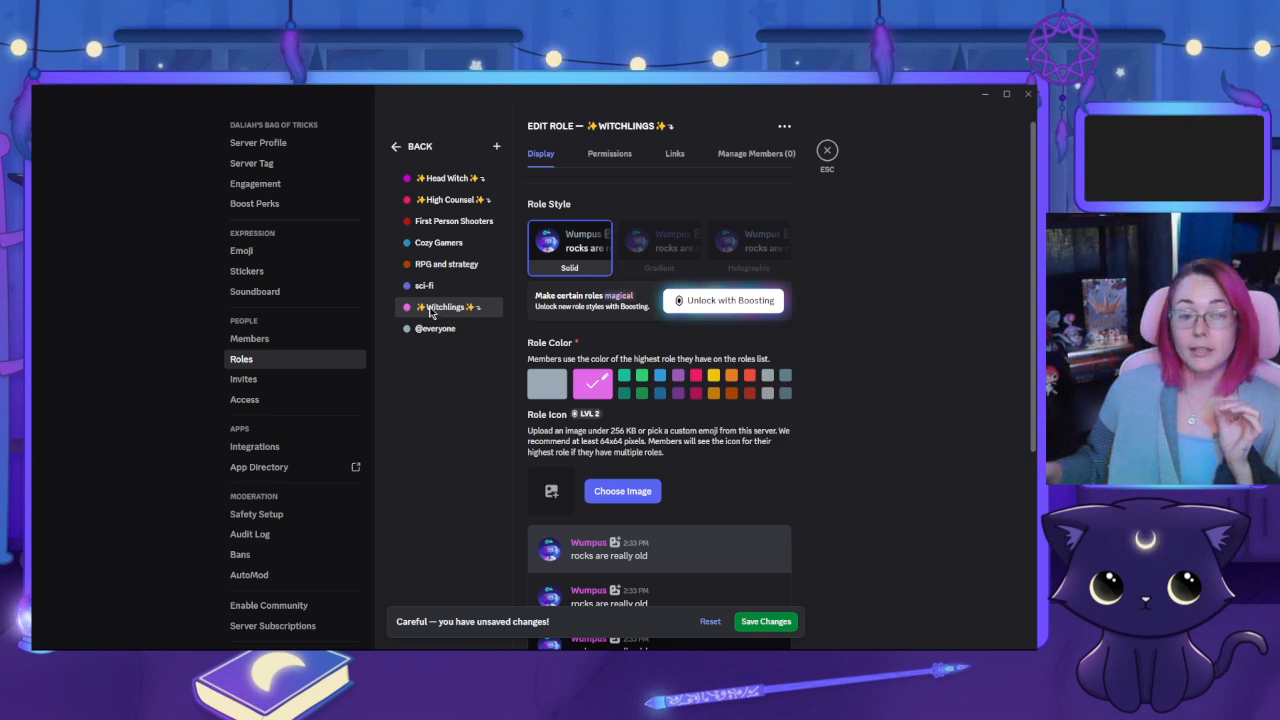
{"action": "left_click", "coordinate": [768, 621]}
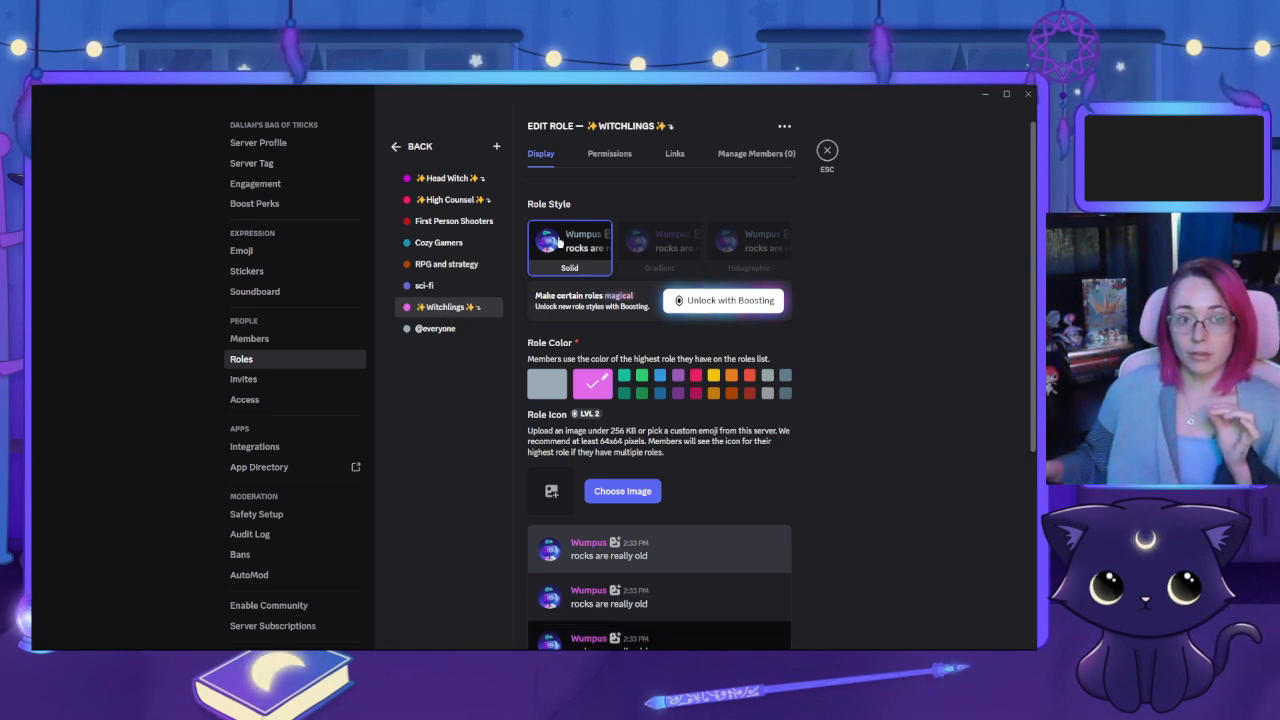
Review the Witchlings role's permissions and display settings, and compare the display settings of the four game roles
{"action": "left_click", "coordinate": [605, 155]}
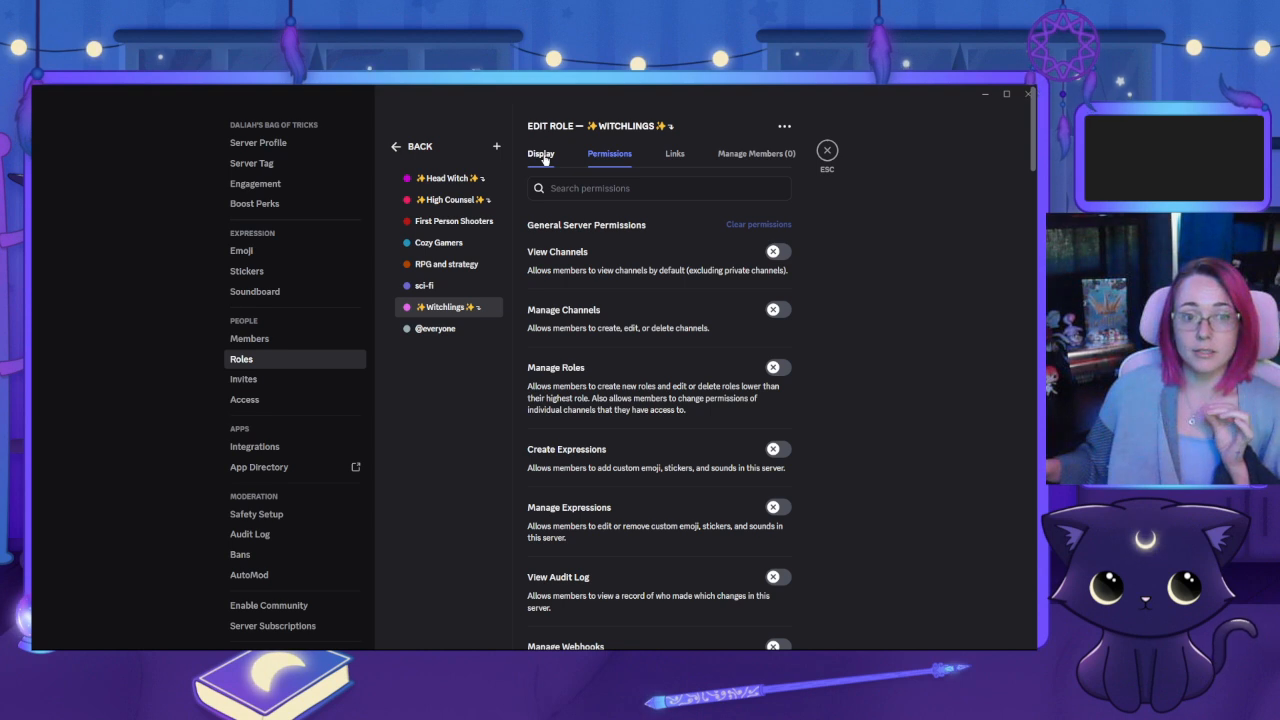
{"action": "left_click", "coordinate": [541, 155]}
{"action": "scroll", "coordinate": [645, 398], "scroll_direction": "down", "scroll_amount": 5}
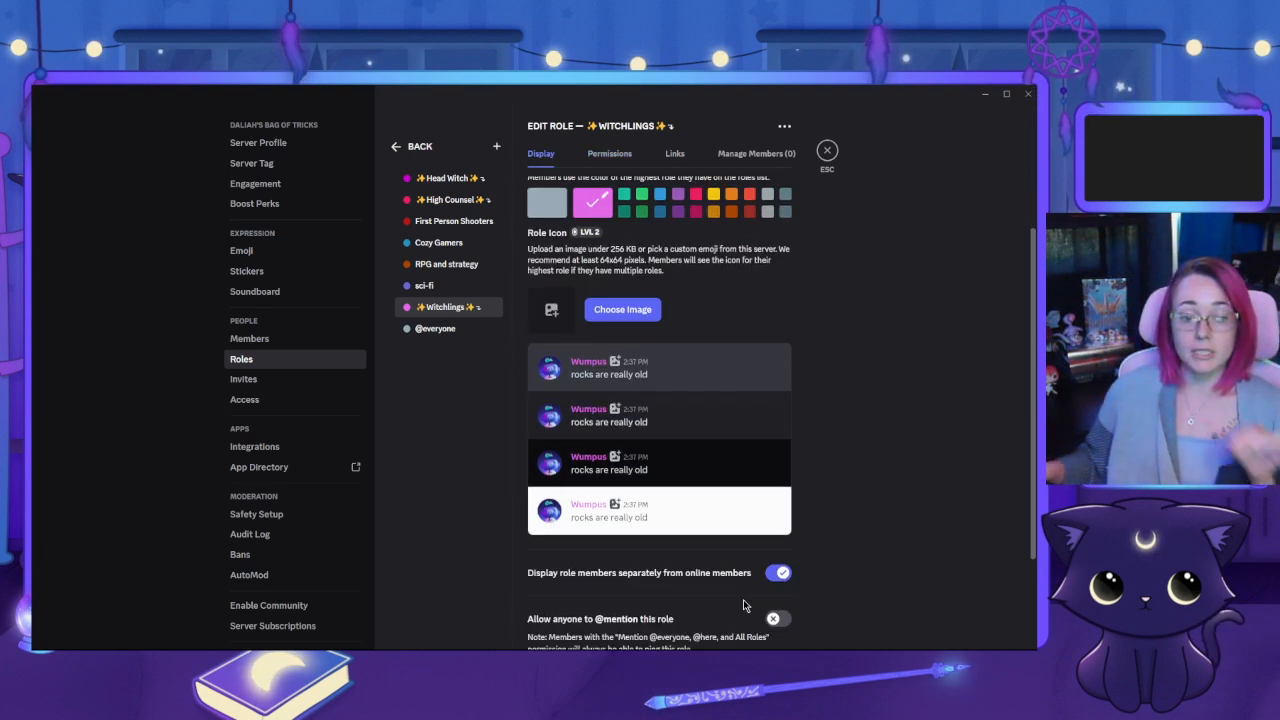
{"action": "left_click", "coordinate": [437, 289]}
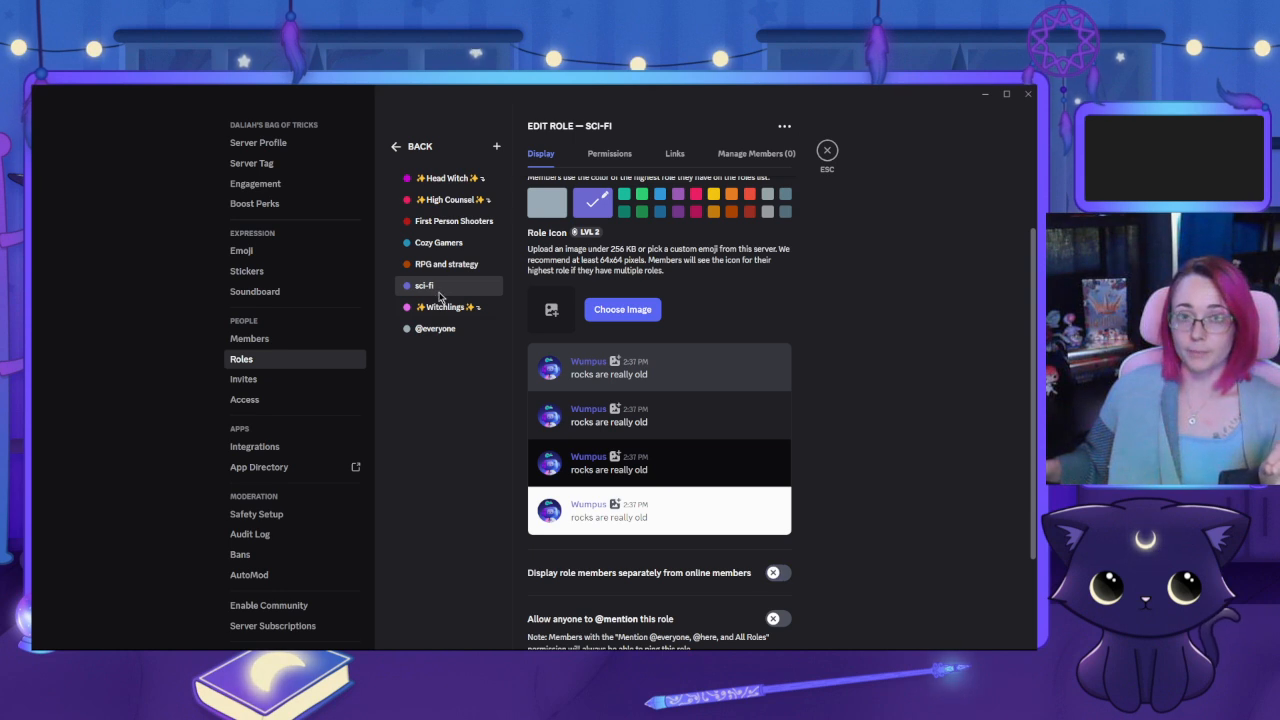
{"action": "left_click", "coordinate": [438, 264]}
{"action": "left_click", "coordinate": [437, 244]}
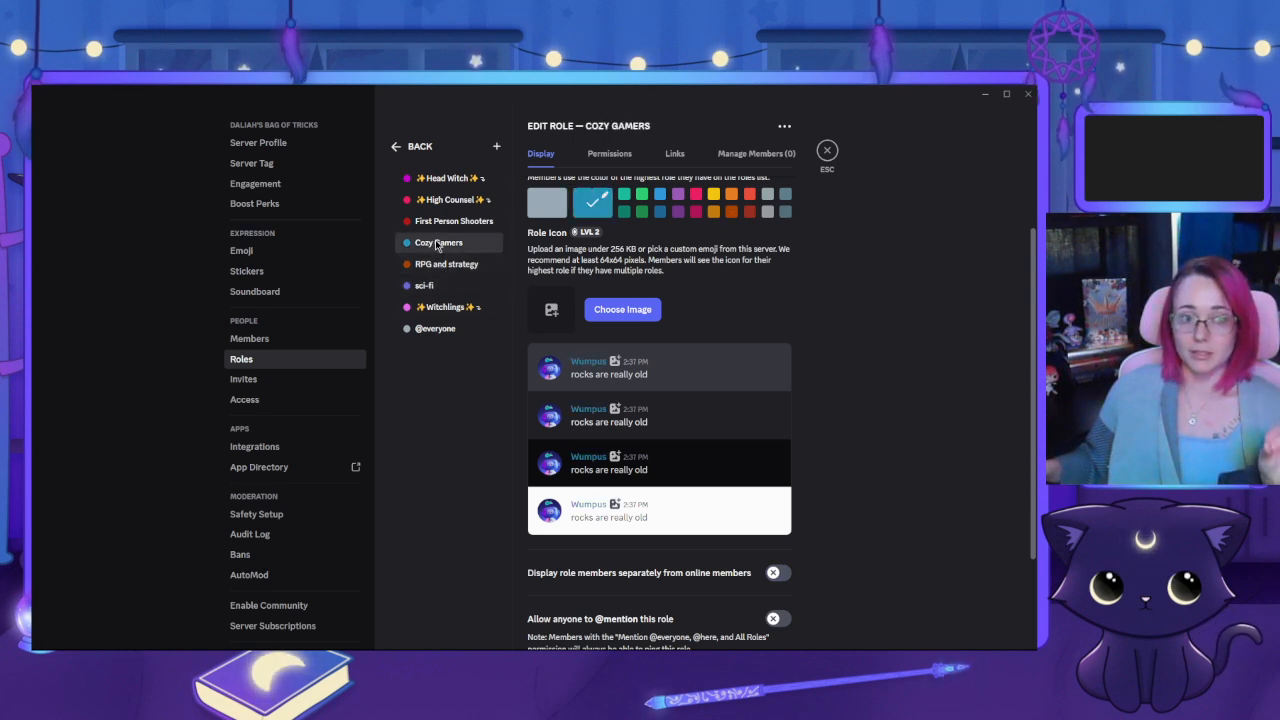
{"action": "left_click", "coordinate": [437, 224]}
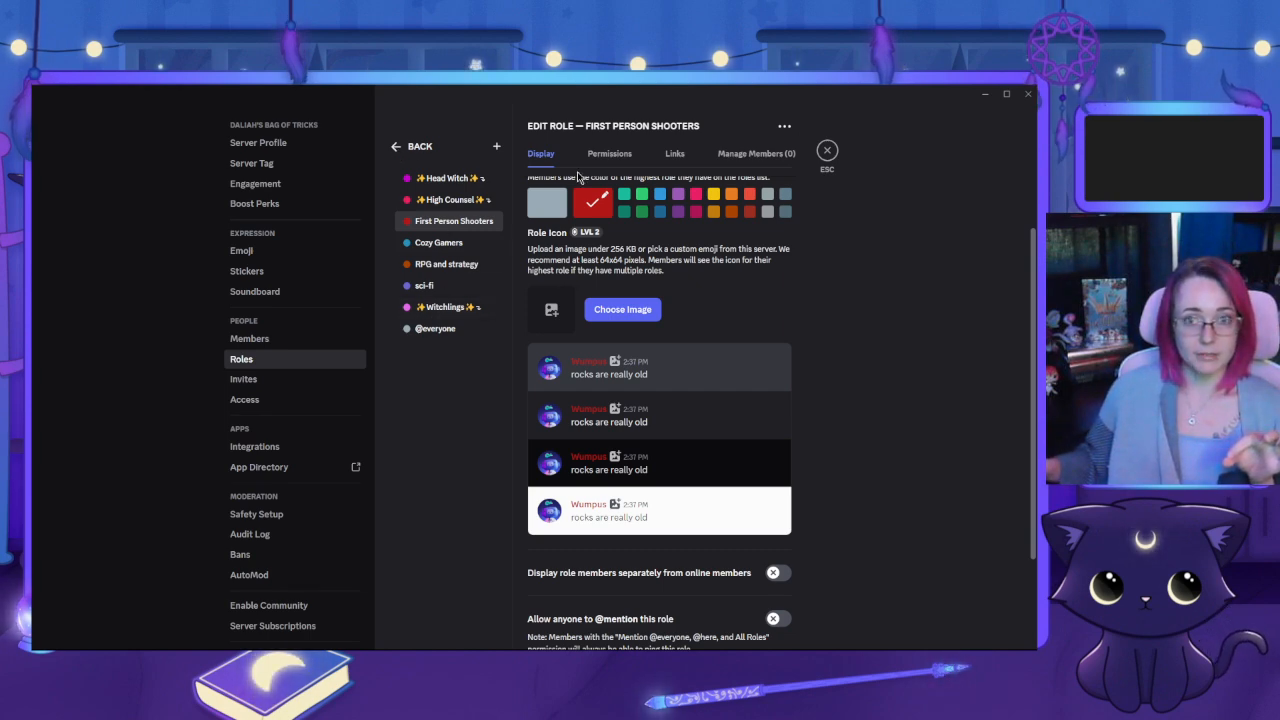
Leave the server settings and give the First Person Shooters role access to the private first-person-shooters channel
{"action": "left_click", "coordinate": [826, 150]}
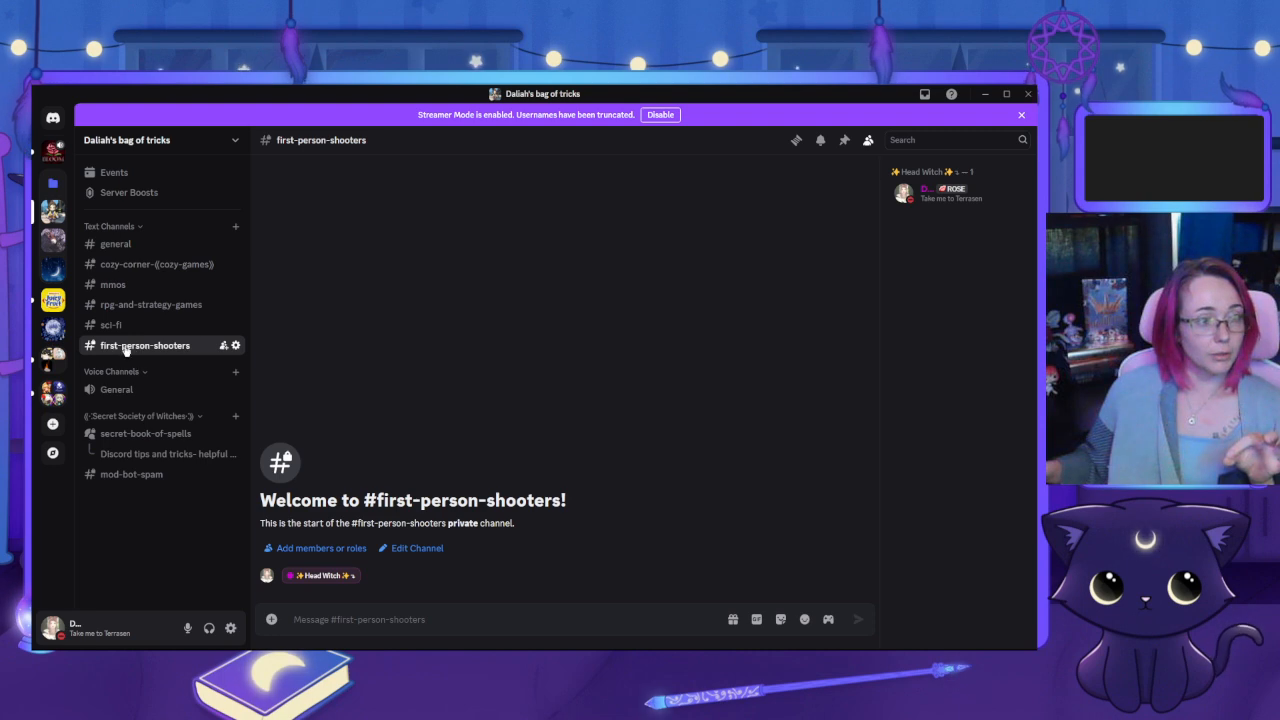
{"action": "right_click", "coordinate": [122, 264]}
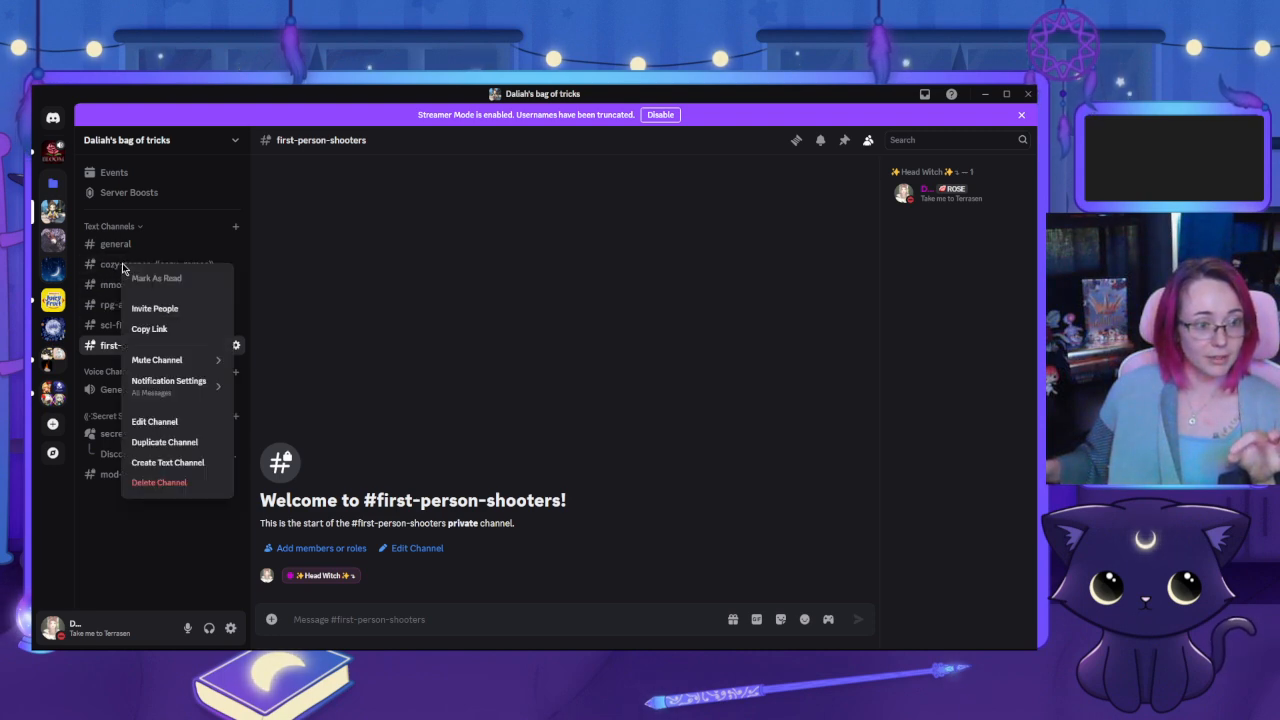
{"action": "left_click", "coordinate": [335, 414]}
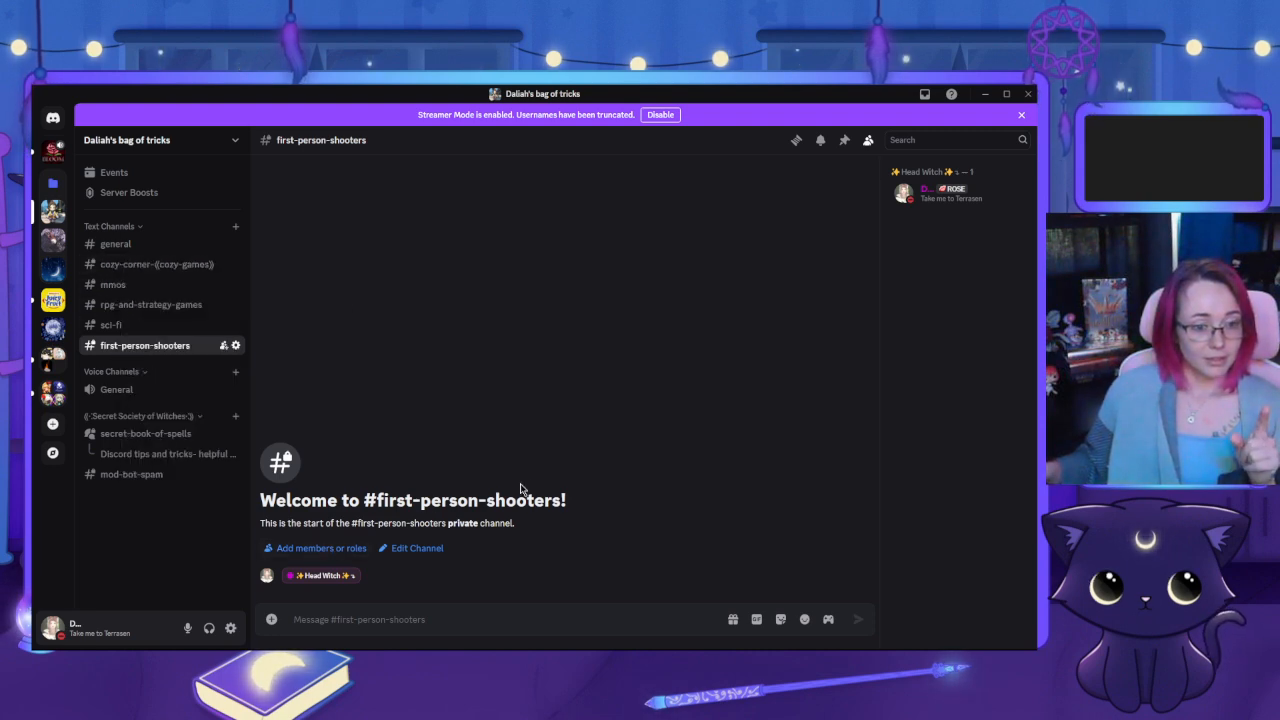
{"action": "left_click", "coordinate": [320, 549]}
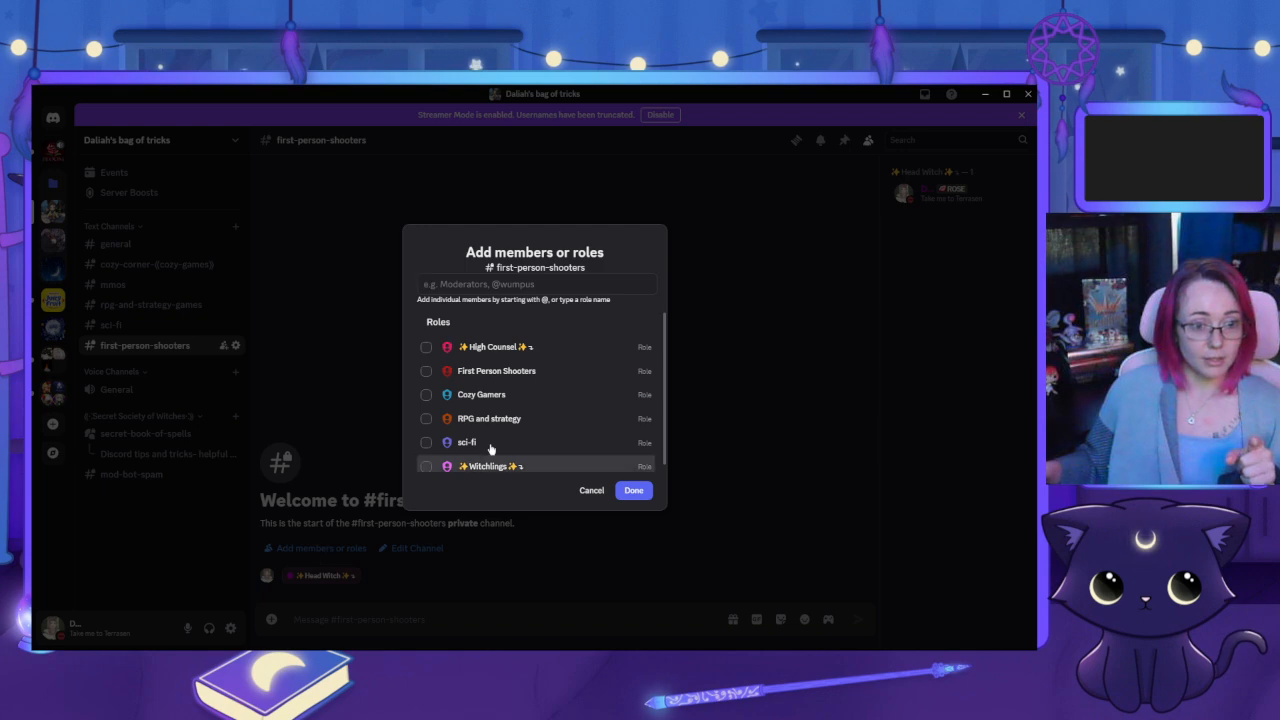
{"action": "left_click", "coordinate": [426, 371]}
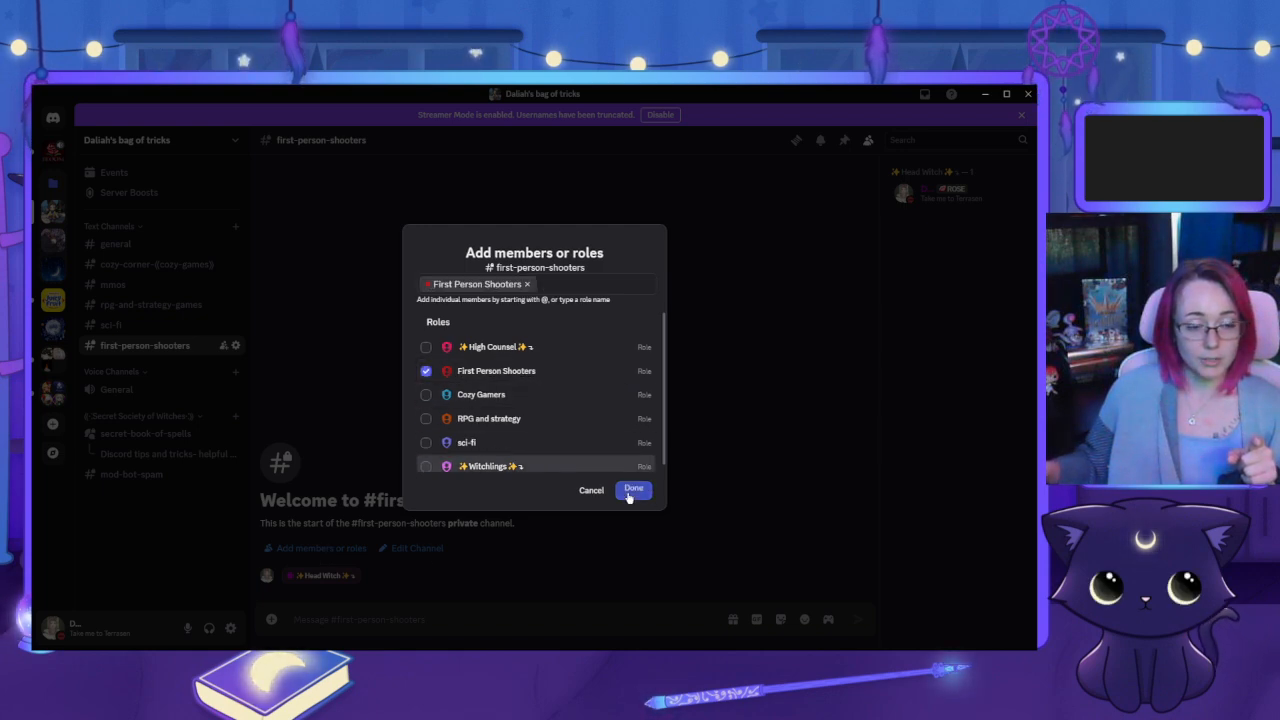
{"action": "left_click", "coordinate": [624, 491]}
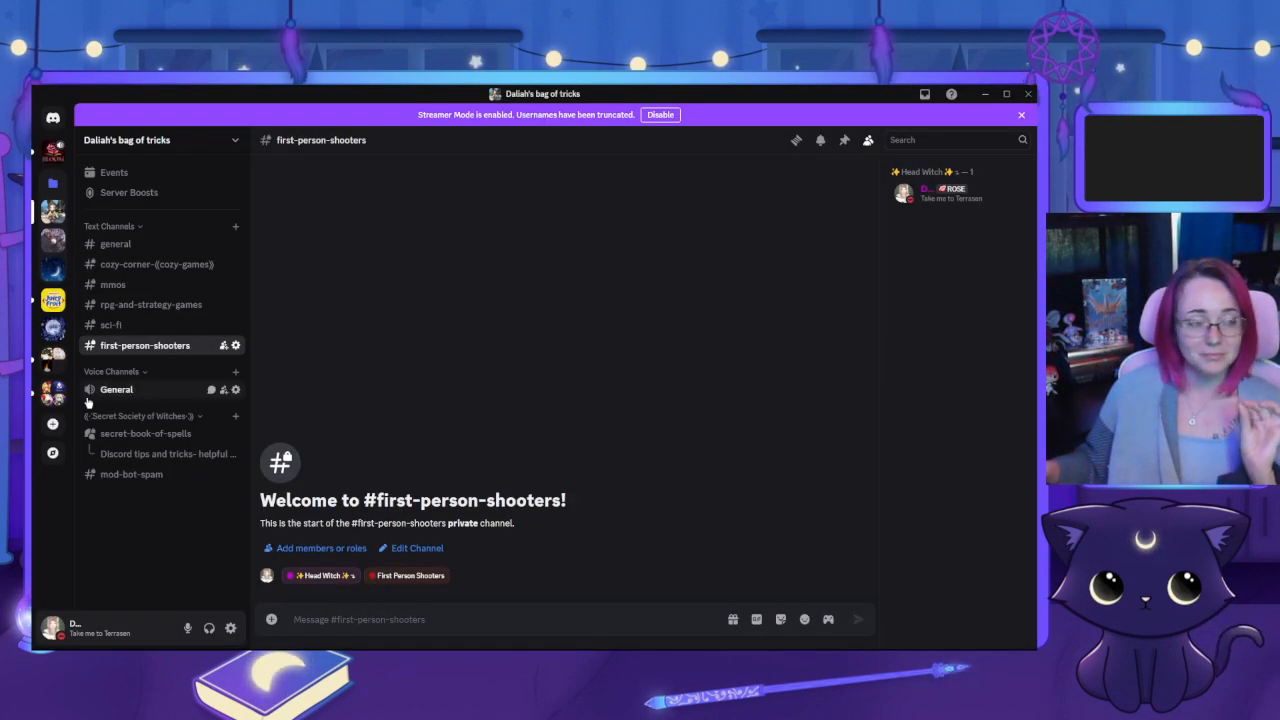
Give the Cozy Gamers role access to the private cozy-corner-⟪cozy-games⟫ channel
{"action": "left_click", "coordinate": [124, 266]}
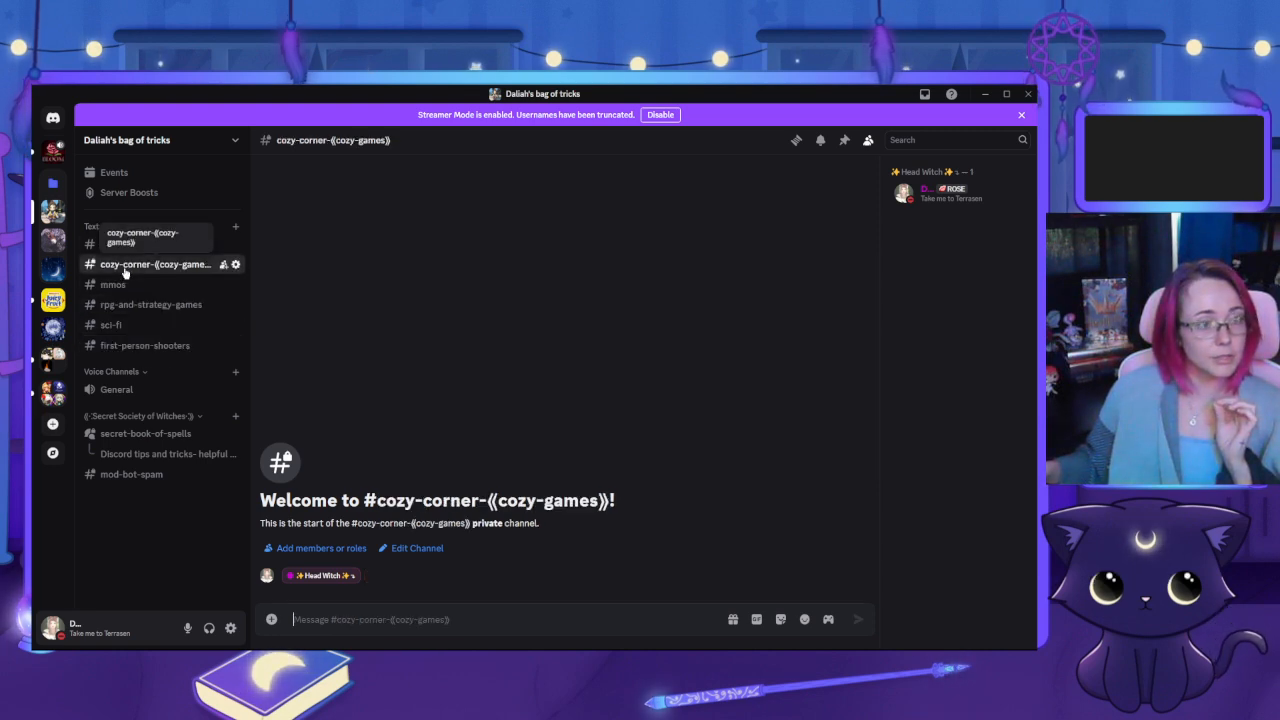
{"action": "left_click", "coordinate": [320, 548]}
{"action": "left_click", "coordinate": [430, 394]}
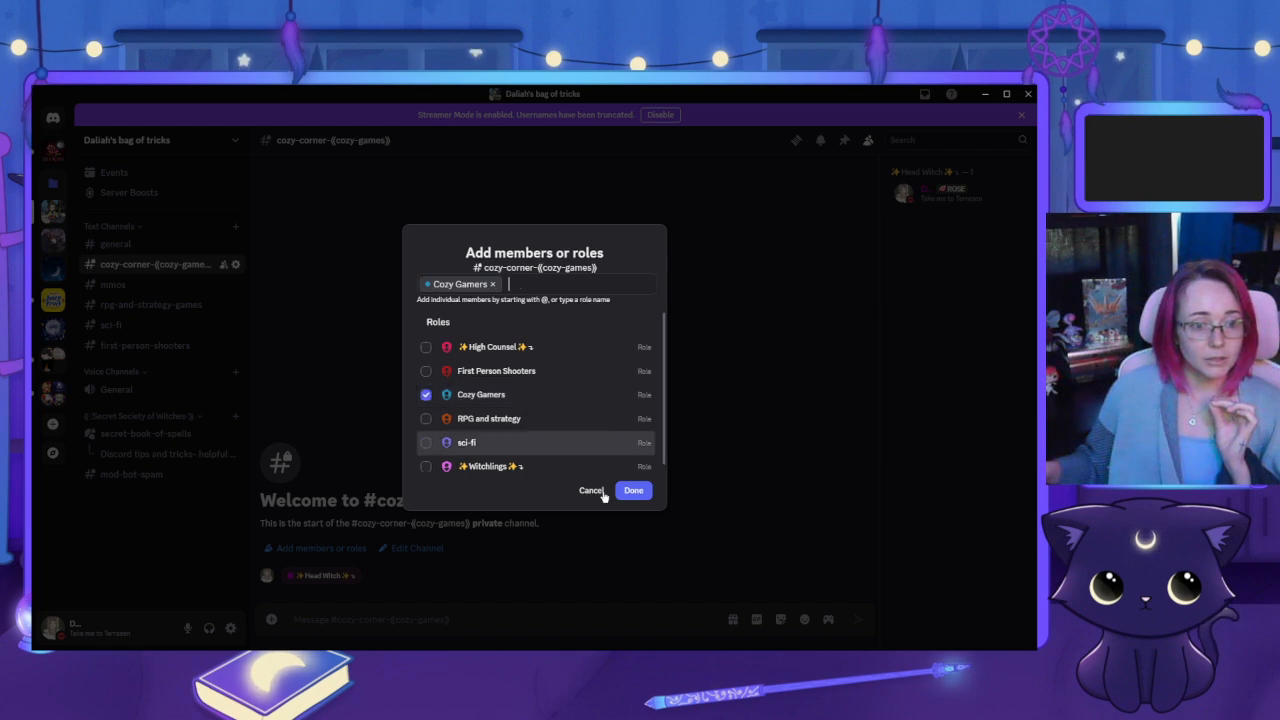
{"action": "left_click", "coordinate": [633, 490]}
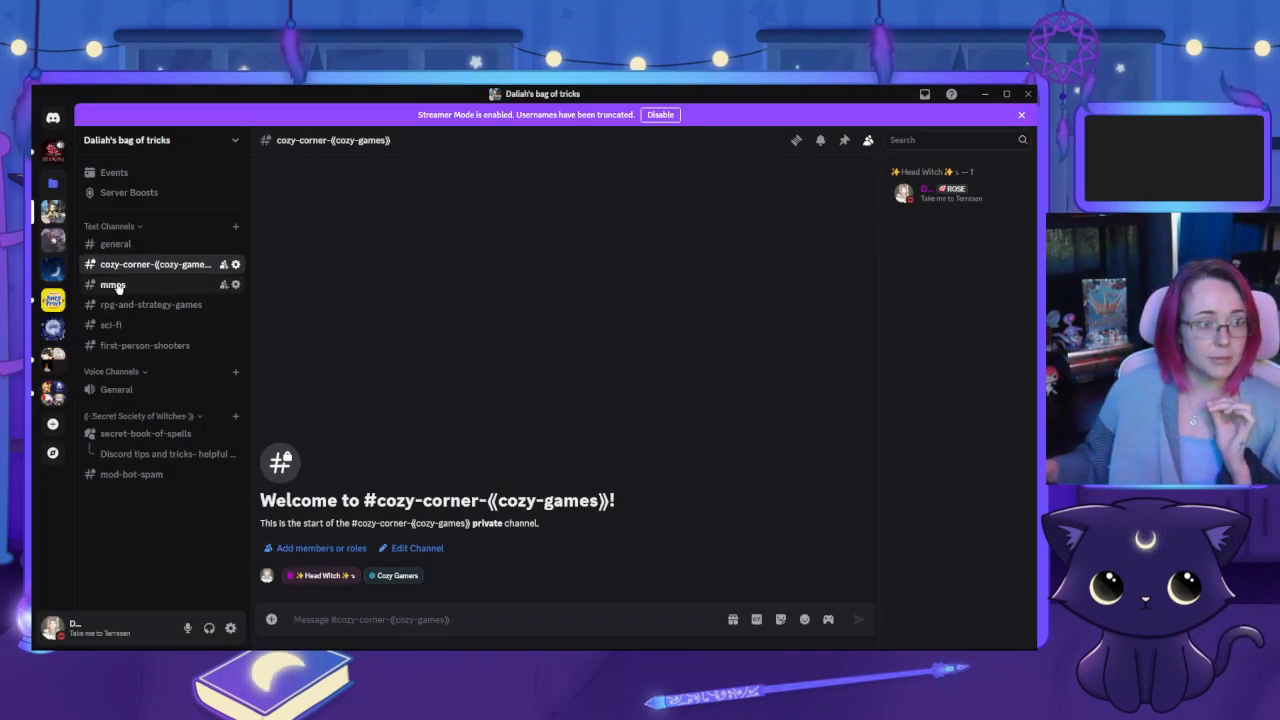
Give the RPG and strategy role access to the private rpg-and-strategy-games channel
{"action": "left_click", "coordinate": [113, 285]}
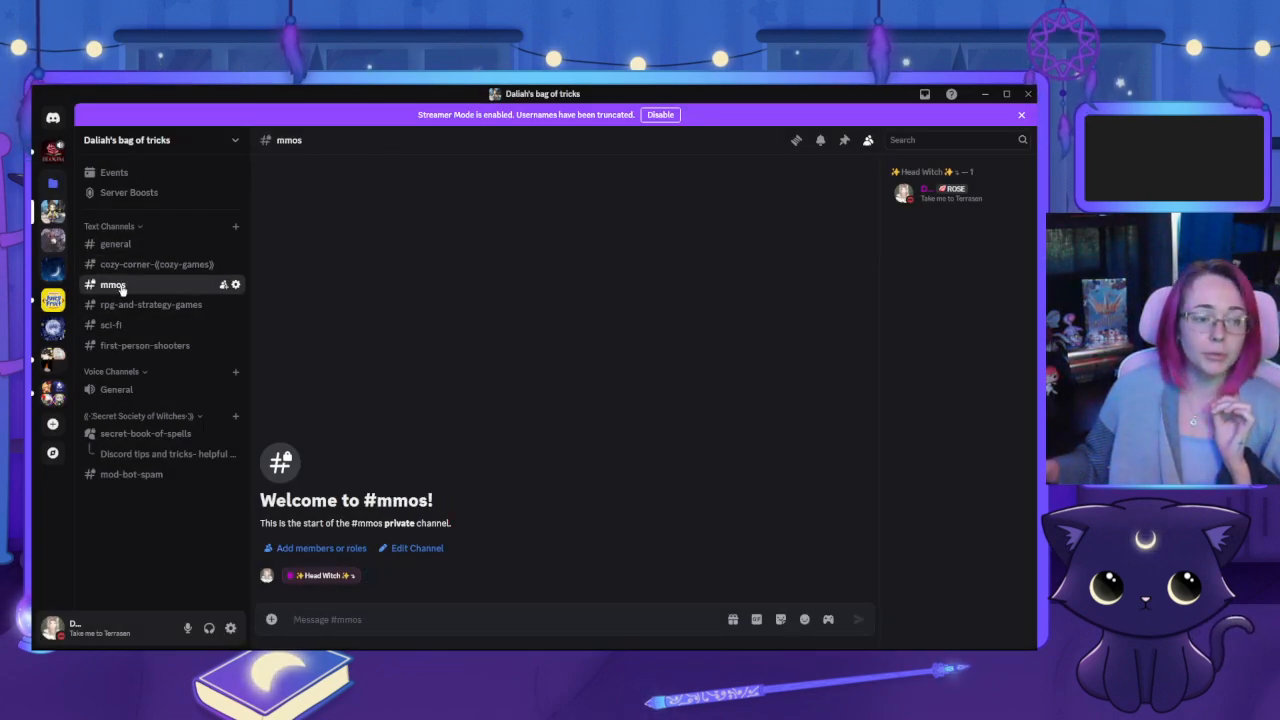
{"action": "left_click", "coordinate": [121, 307]}
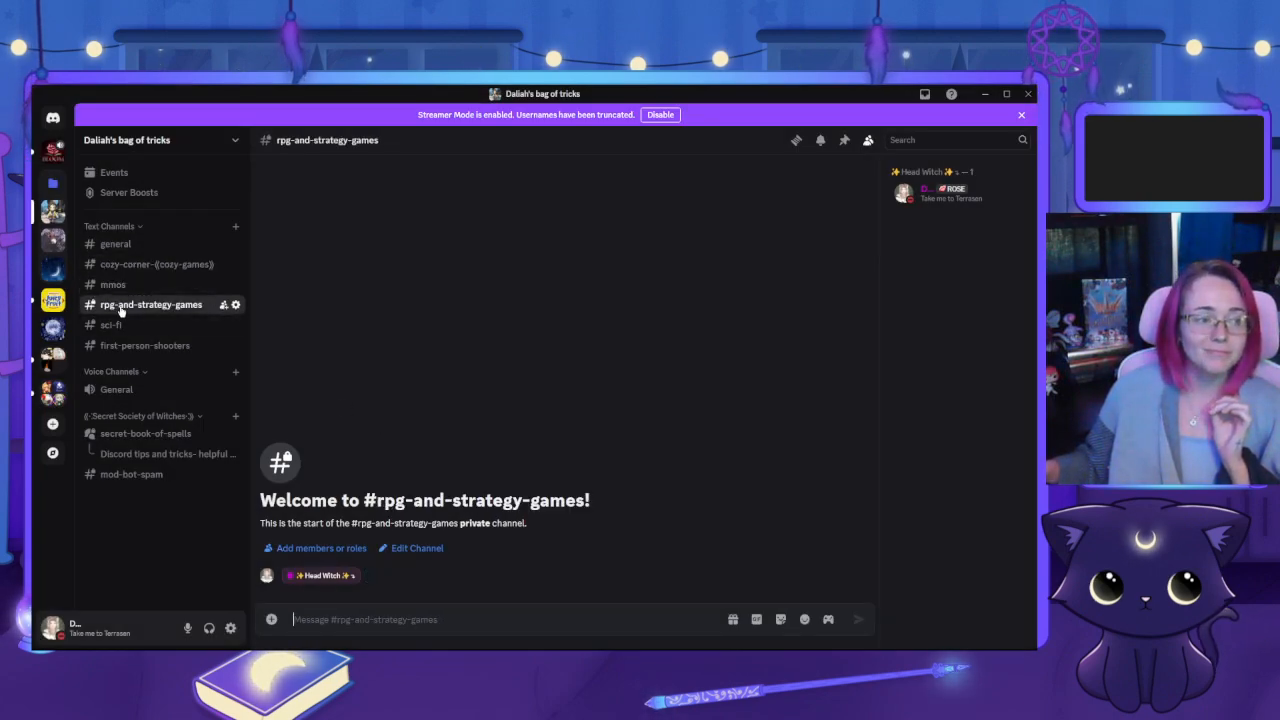
{"action": "left_click", "coordinate": [323, 549]}
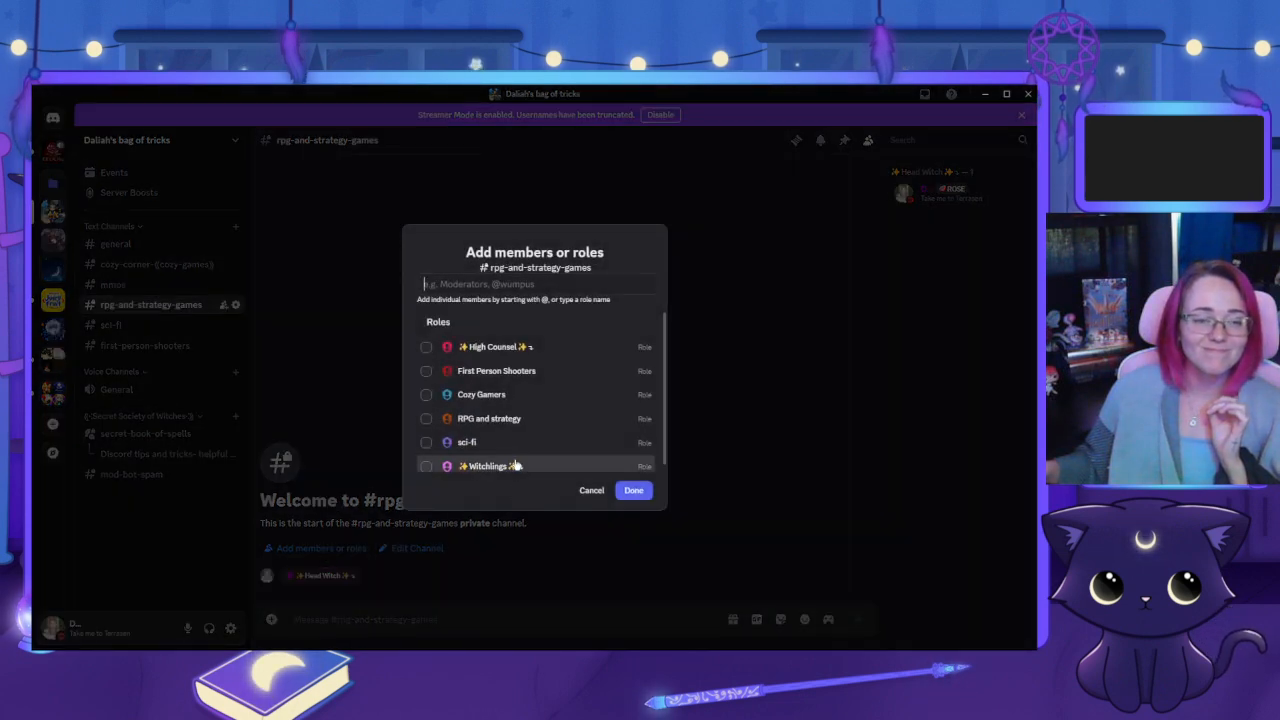
{"action": "left_click", "coordinate": [428, 419]}
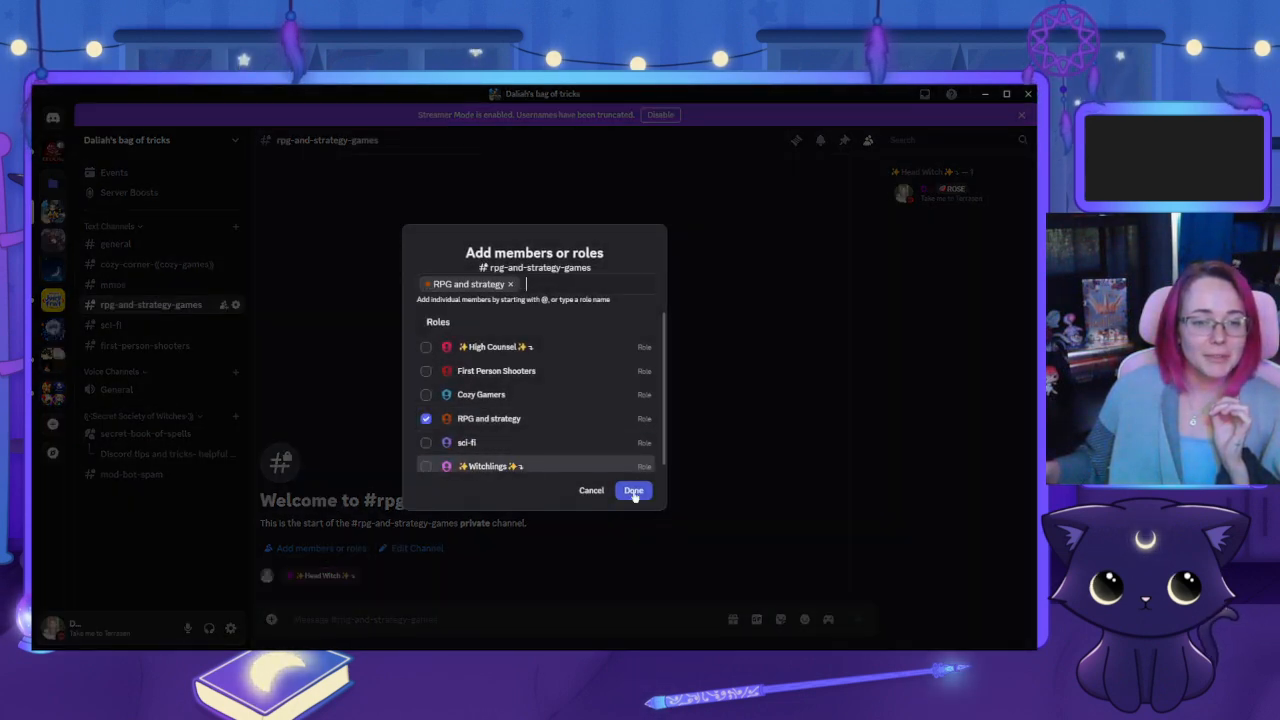
{"action": "left_click", "coordinate": [633, 490]}
Give the sci-fi role access to the private sci-fi channel
{"action": "left_click", "coordinate": [130, 329]}
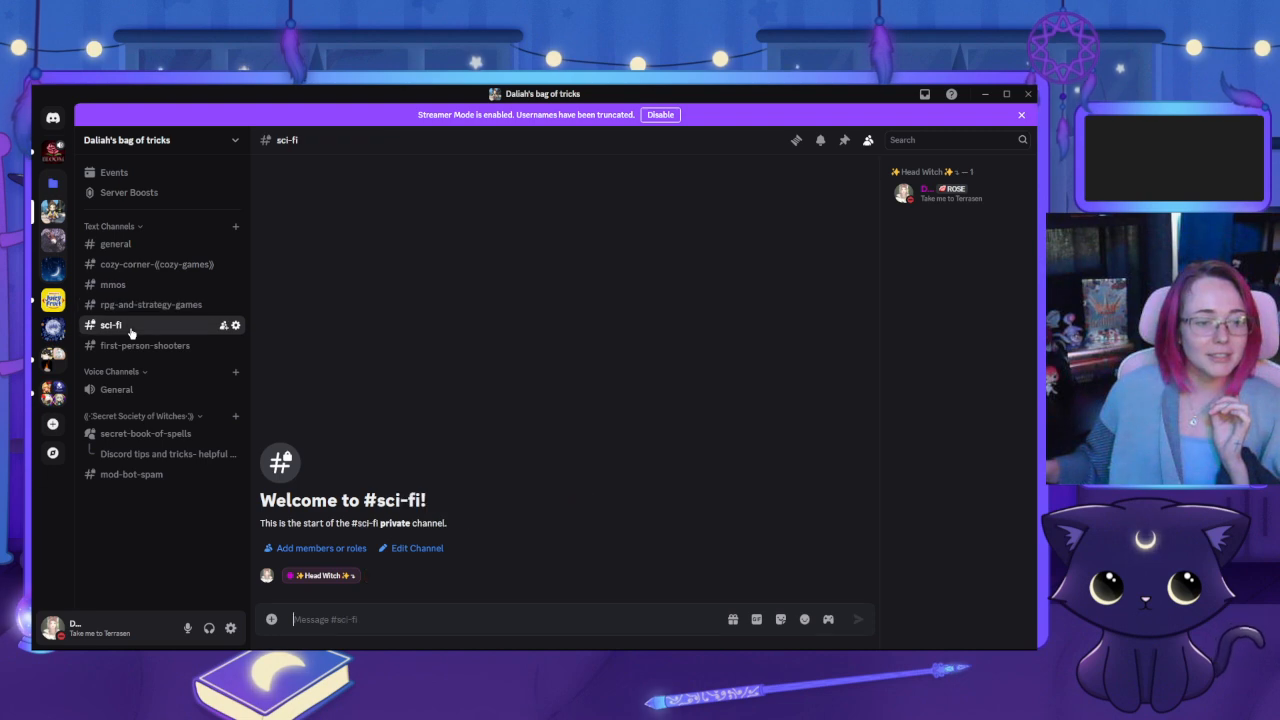
{"action": "left_click", "coordinate": [330, 549]}
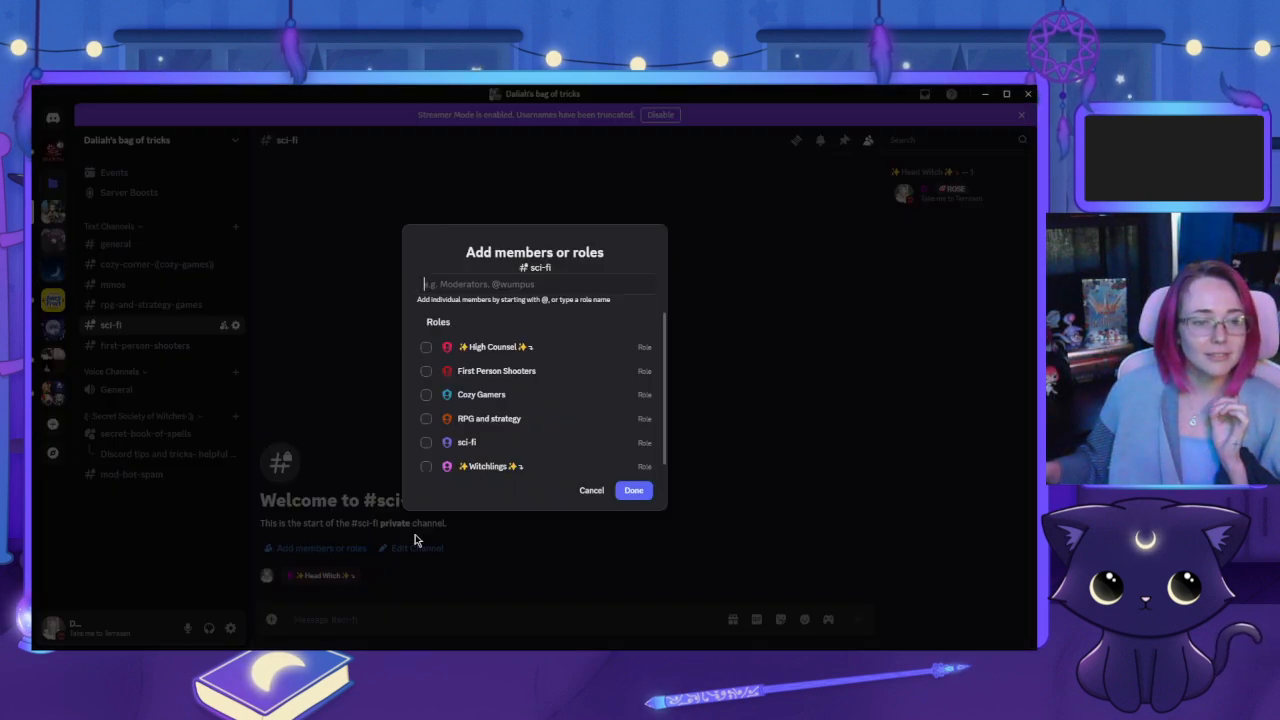
{"action": "left_click", "coordinate": [466, 442]}
{"action": "left_click", "coordinate": [633, 490]}
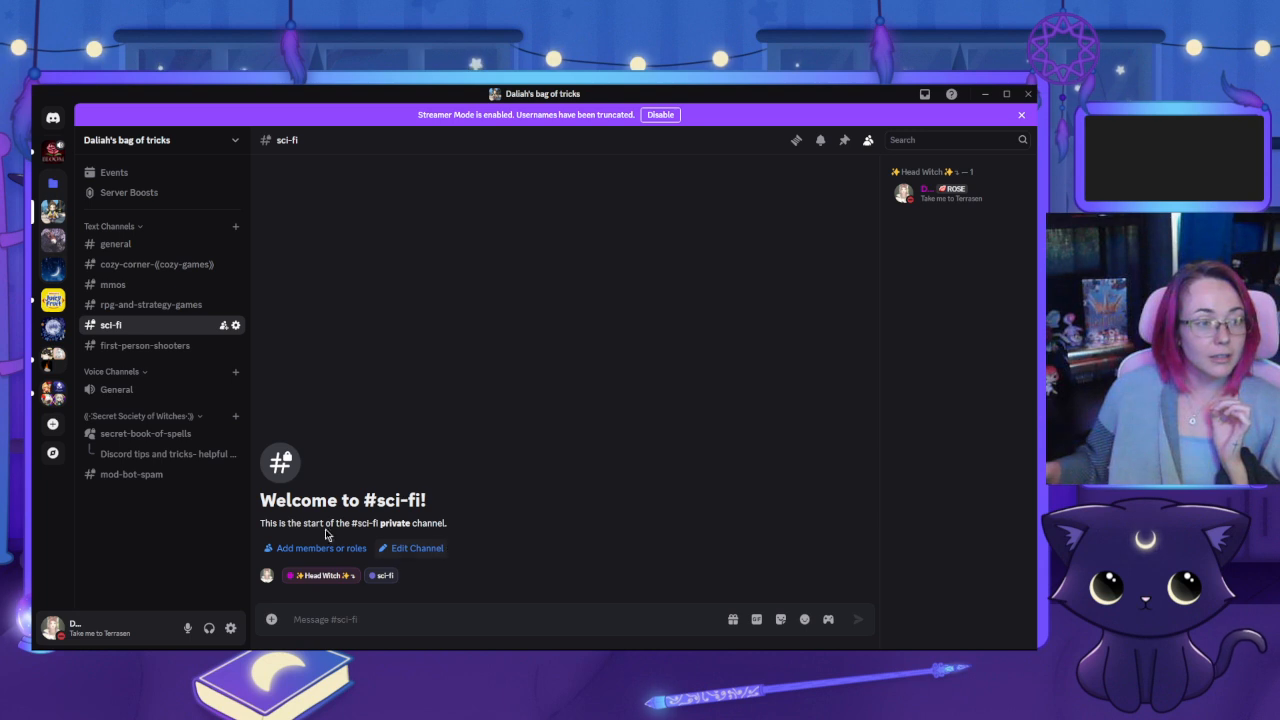
Check which roles have access to each of the five game channels, from first-person-shooters up to cozy-corner
{"action": "left_click", "coordinate": [163, 350]}
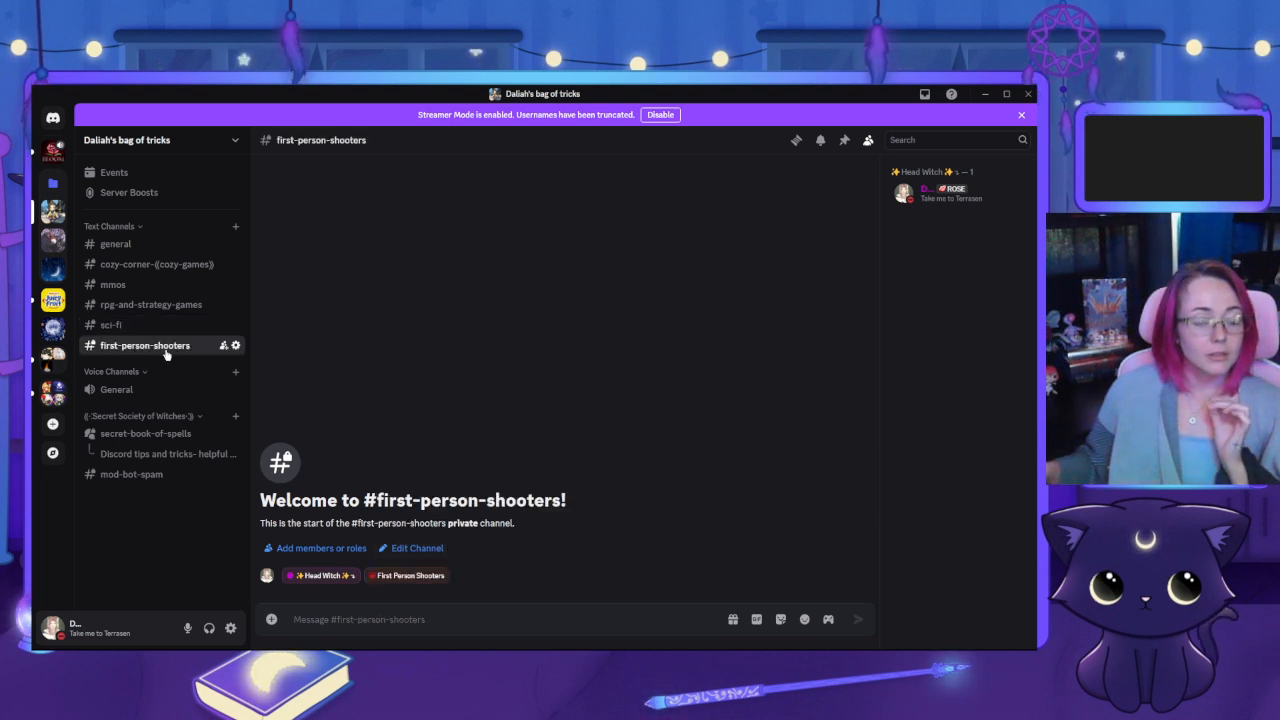
{"action": "left_click", "coordinate": [112, 325]}
{"action": "left_click", "coordinate": [126, 307]}
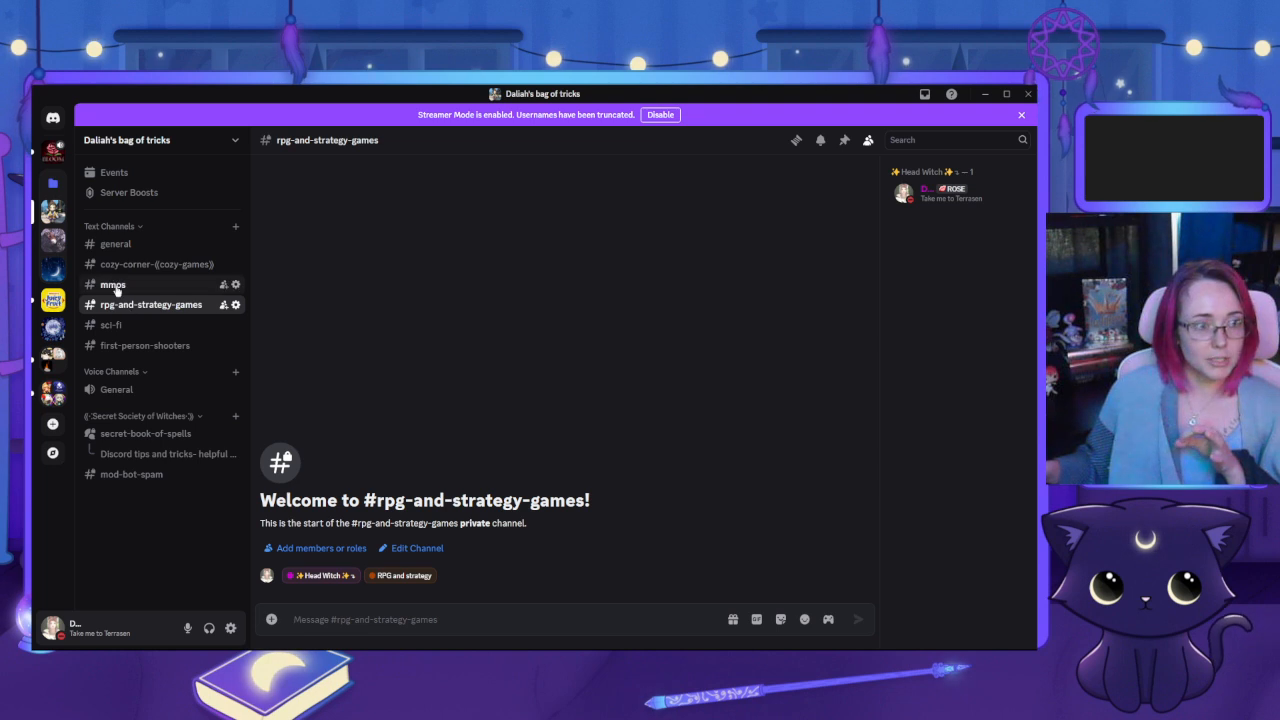
{"action": "left_click", "coordinate": [116, 288]}
{"action": "left_click", "coordinate": [124, 270]}
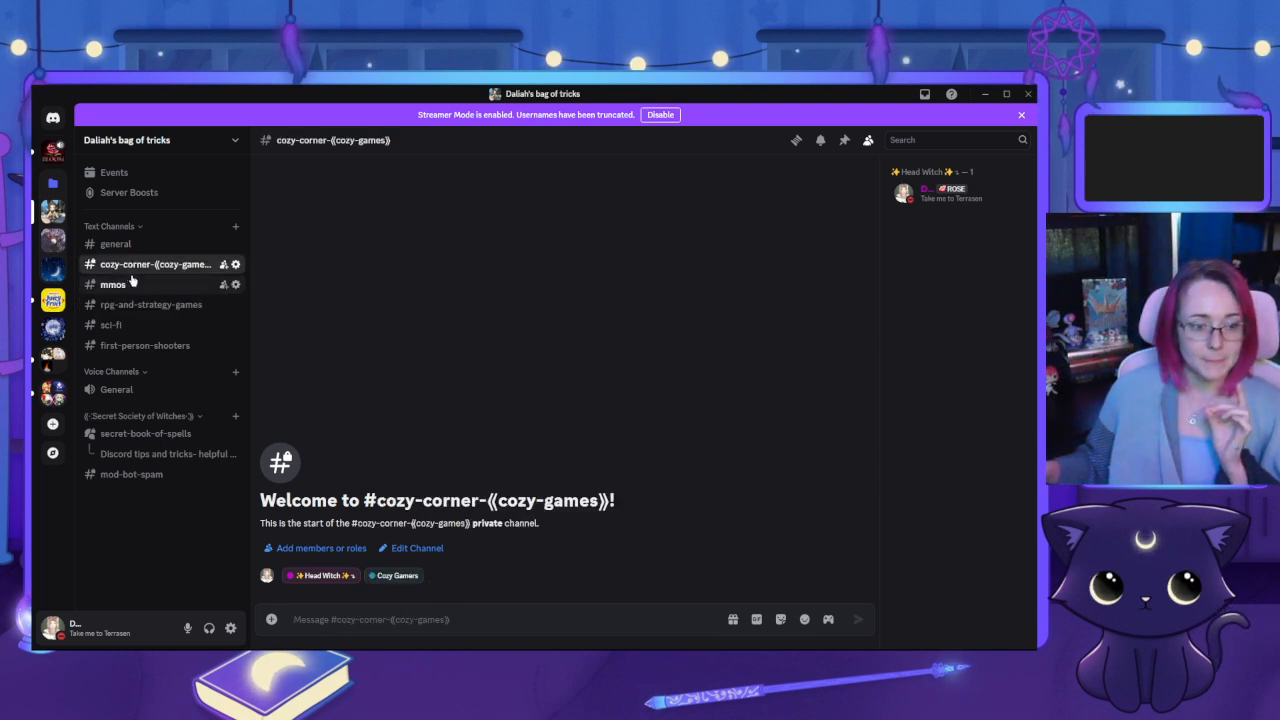
Create a new server role named mmos
{"action": "right_click", "coordinate": [53, 212]}
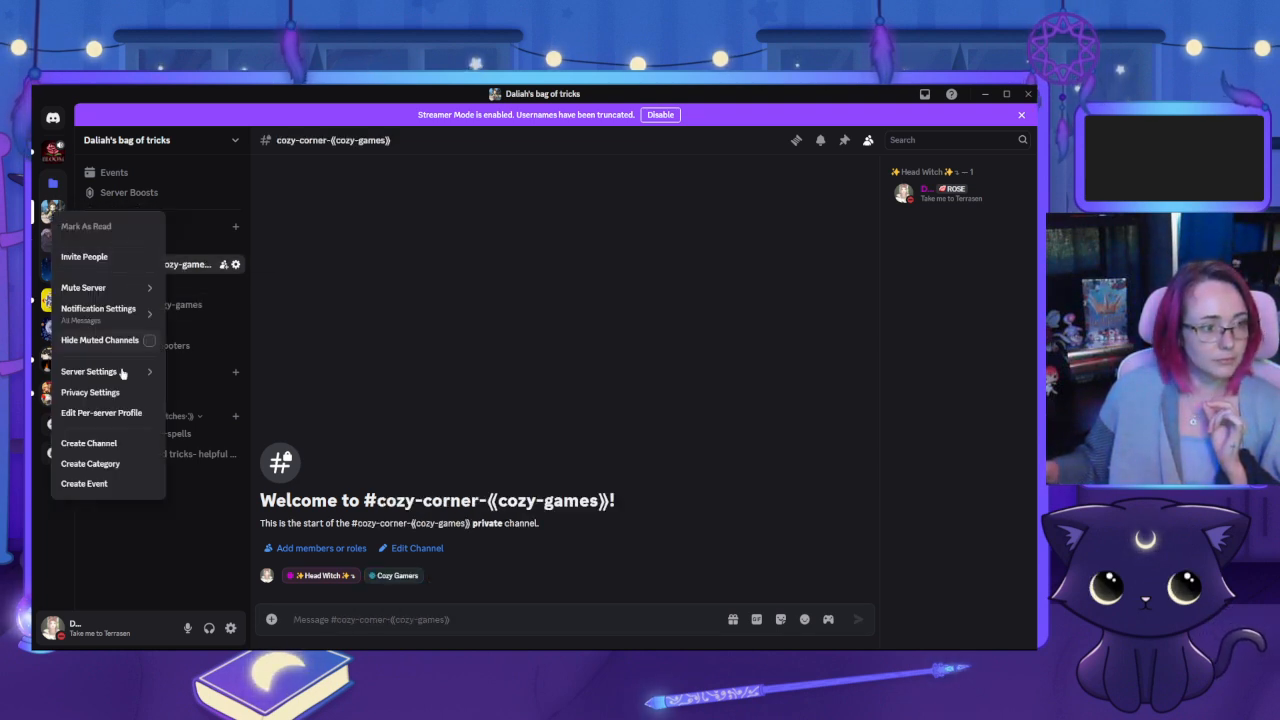
{"action": "mouse_move", "coordinate": [122, 372]}
{"action": "left_click", "coordinate": [192, 389]}
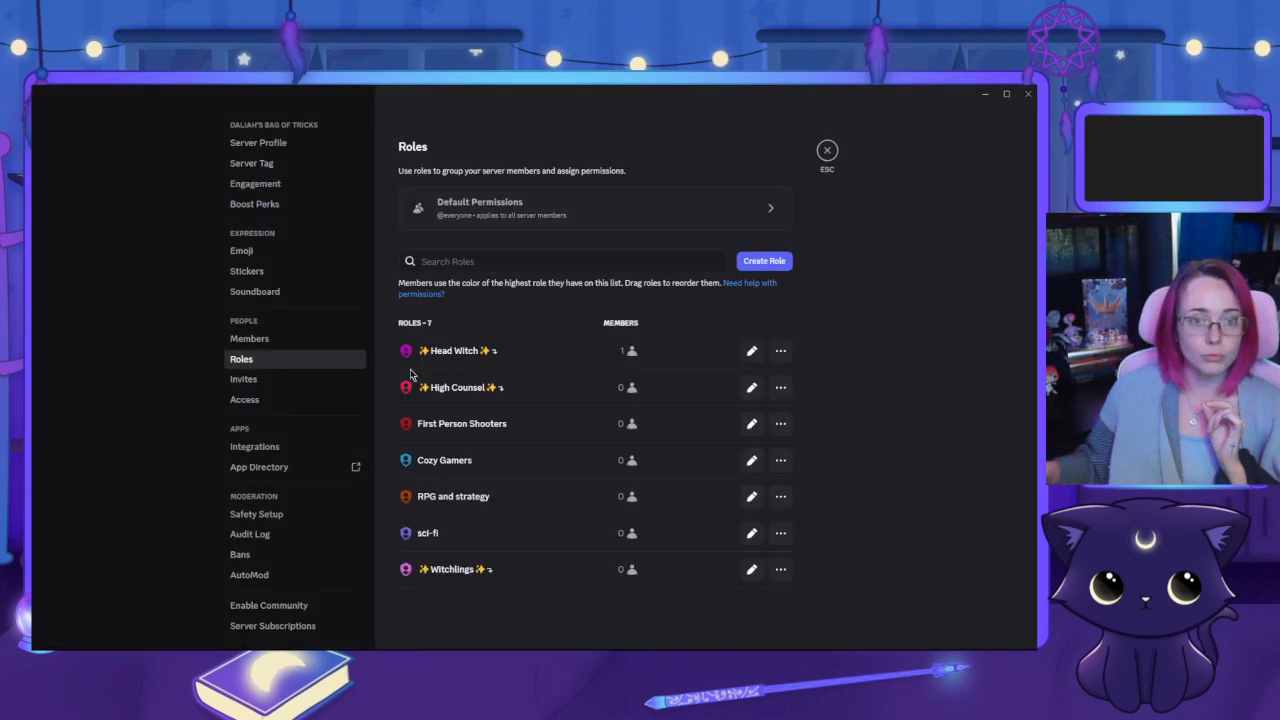
{"action": "left_click", "coordinate": [757, 268]}
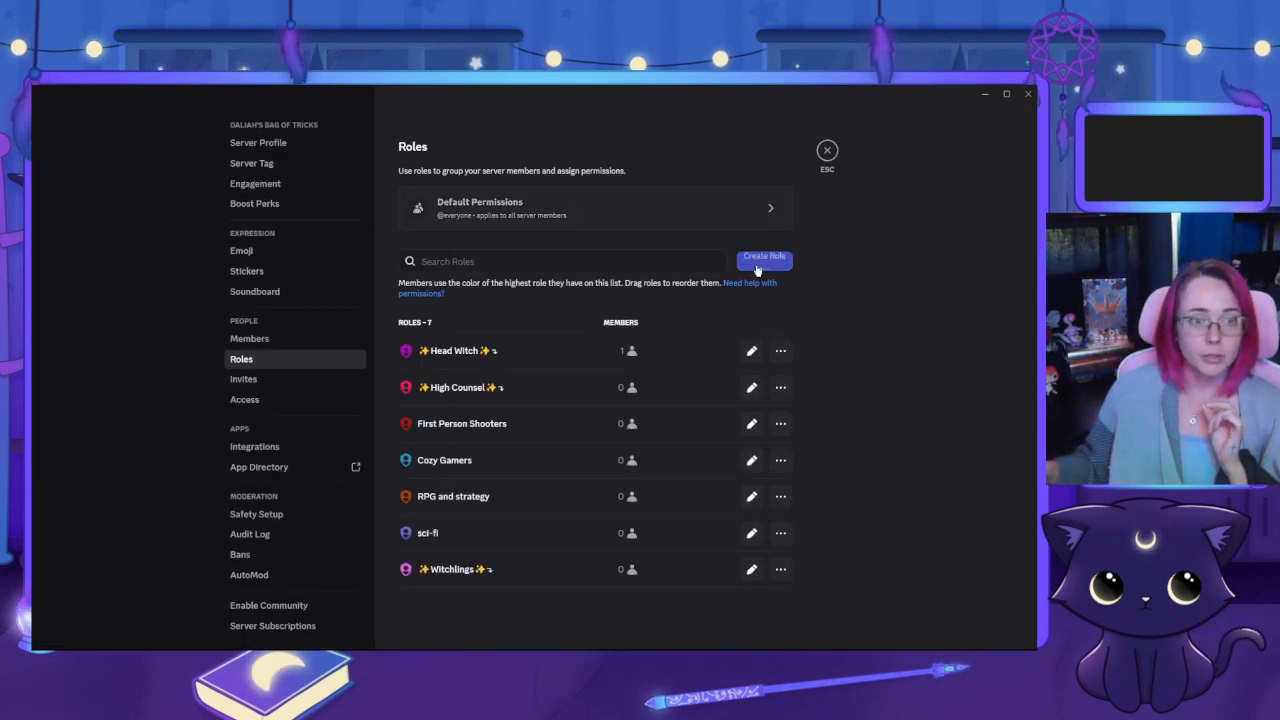
{"action": "triple_click", "coordinate": [574, 217]}
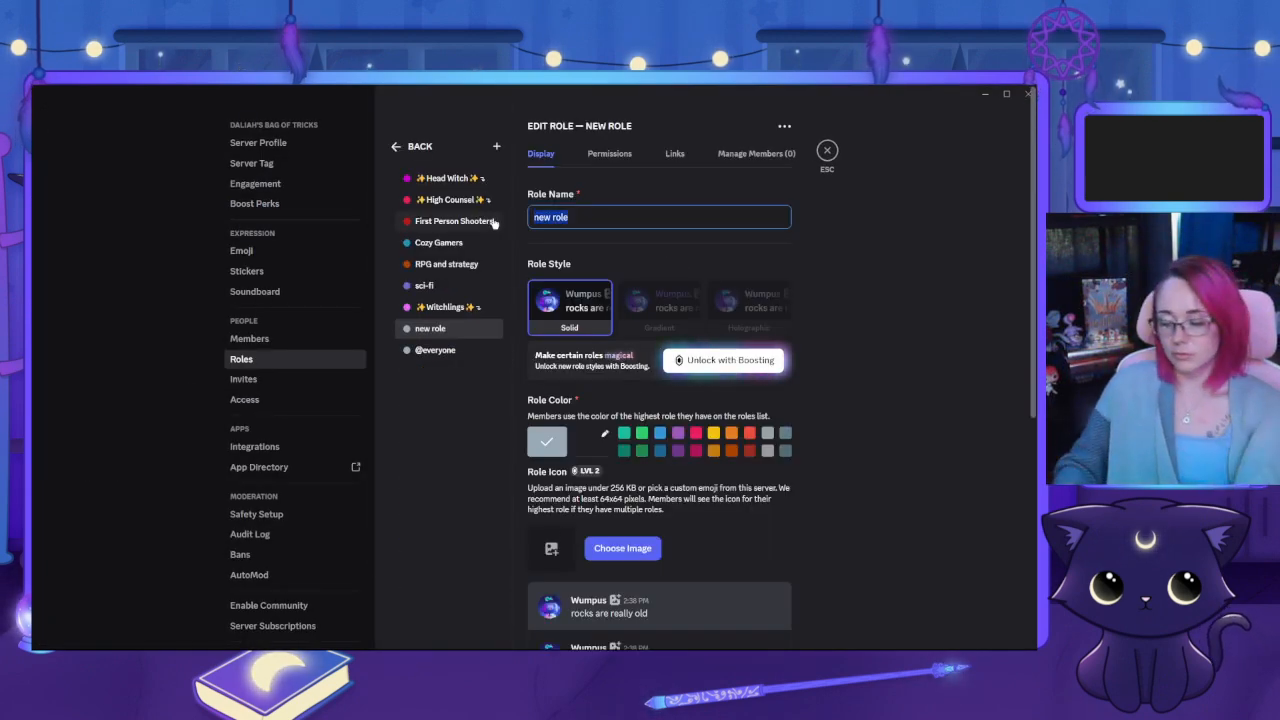
{"action": "key", "text": "BackSpace"}
{"action": "type", "text": "mmos"}
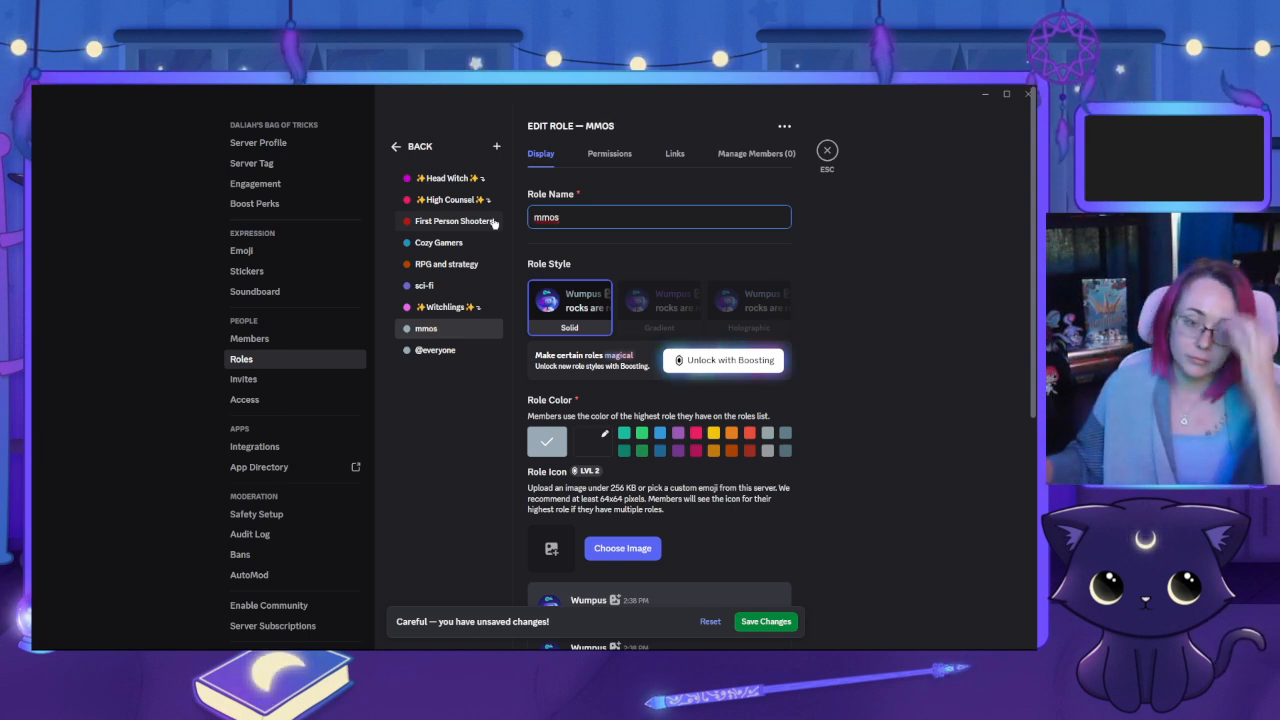
Give the mmos role a custom muted green colour, about #559030, and save the role changes
{"action": "left_click", "coordinate": [716, 436]}
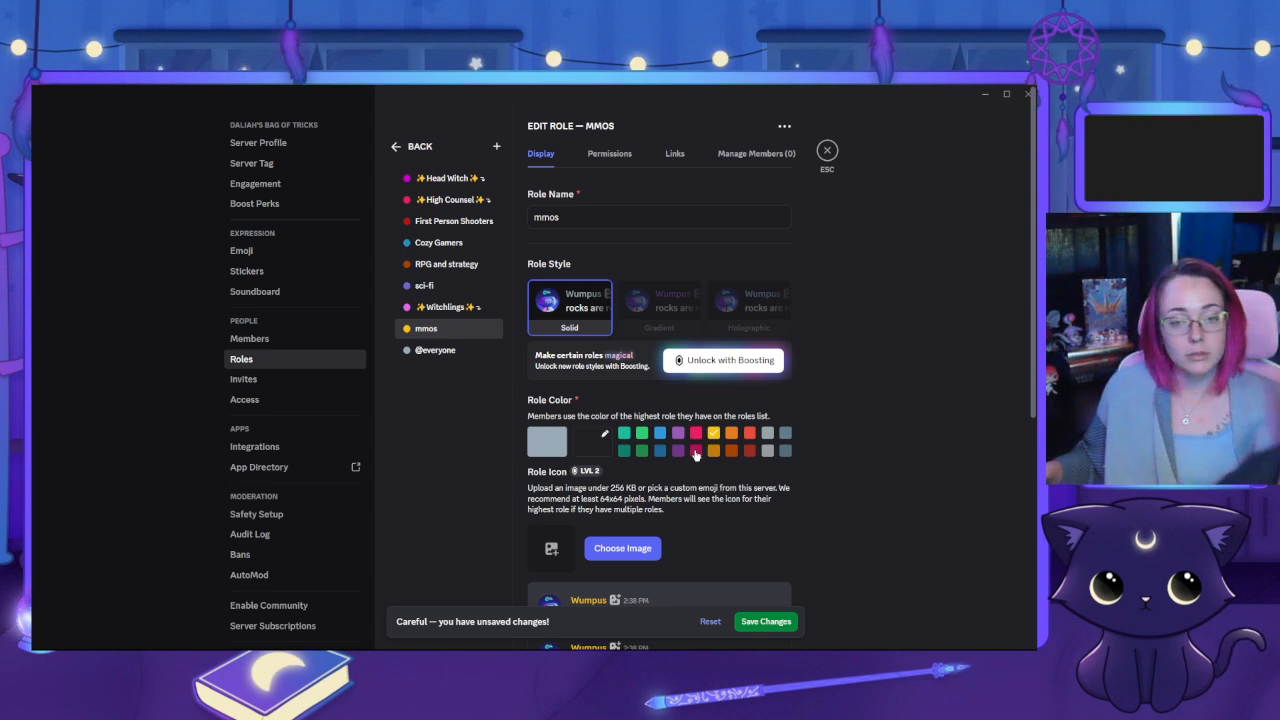
{"action": "left_click", "coordinate": [584, 448]}
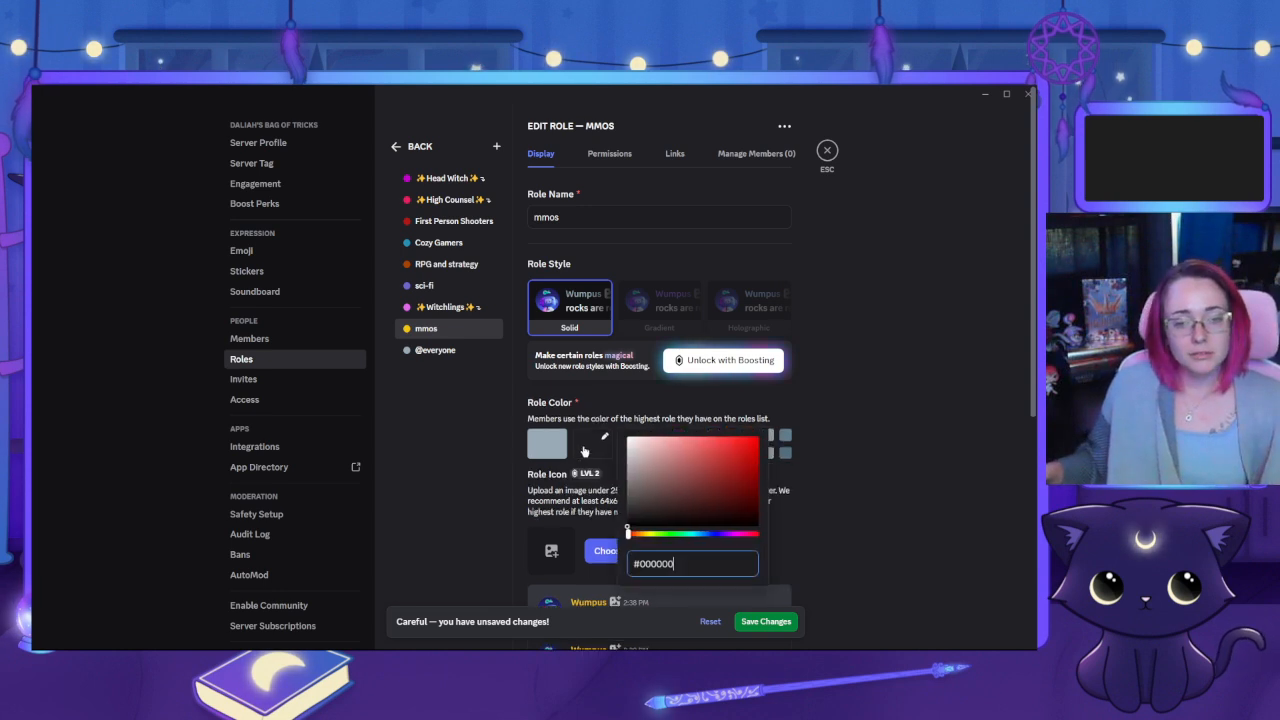
{"action": "left_click", "coordinate": [709, 535]}
{"action": "left_click_drag", "start_coordinate": [709, 535], "coordinate": [680, 535]}
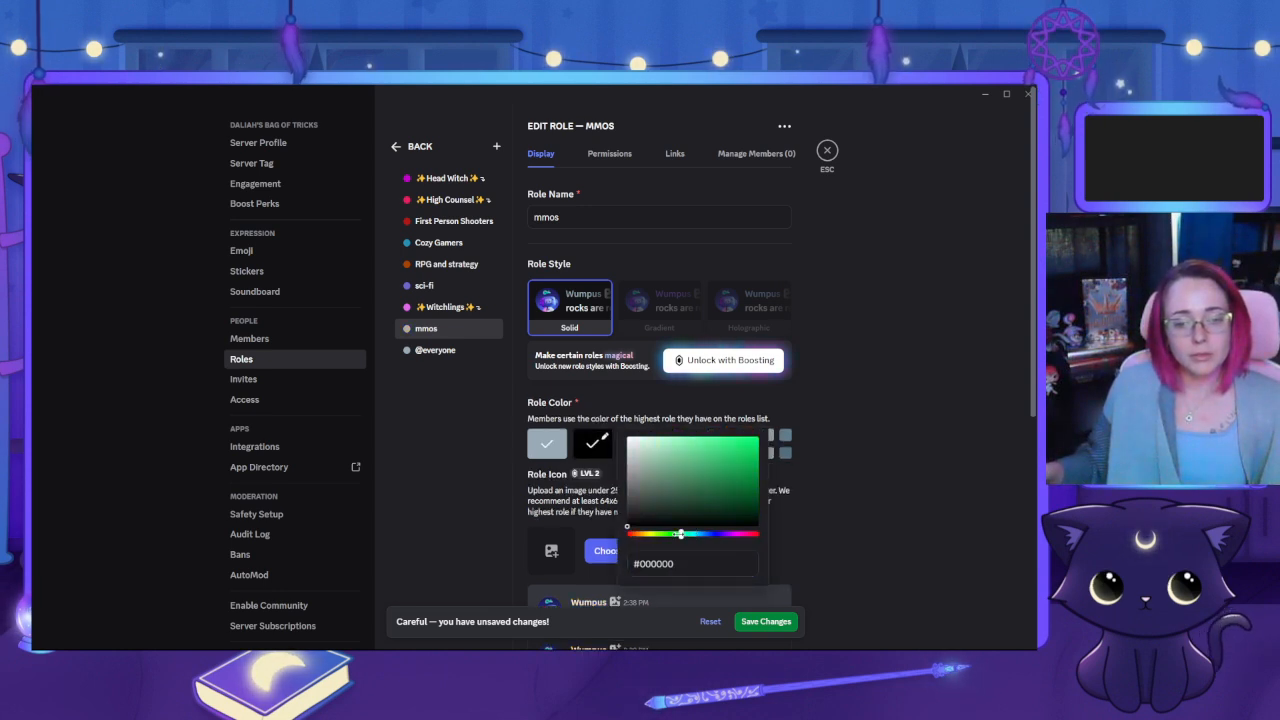
{"action": "left_click", "coordinate": [731, 442]}
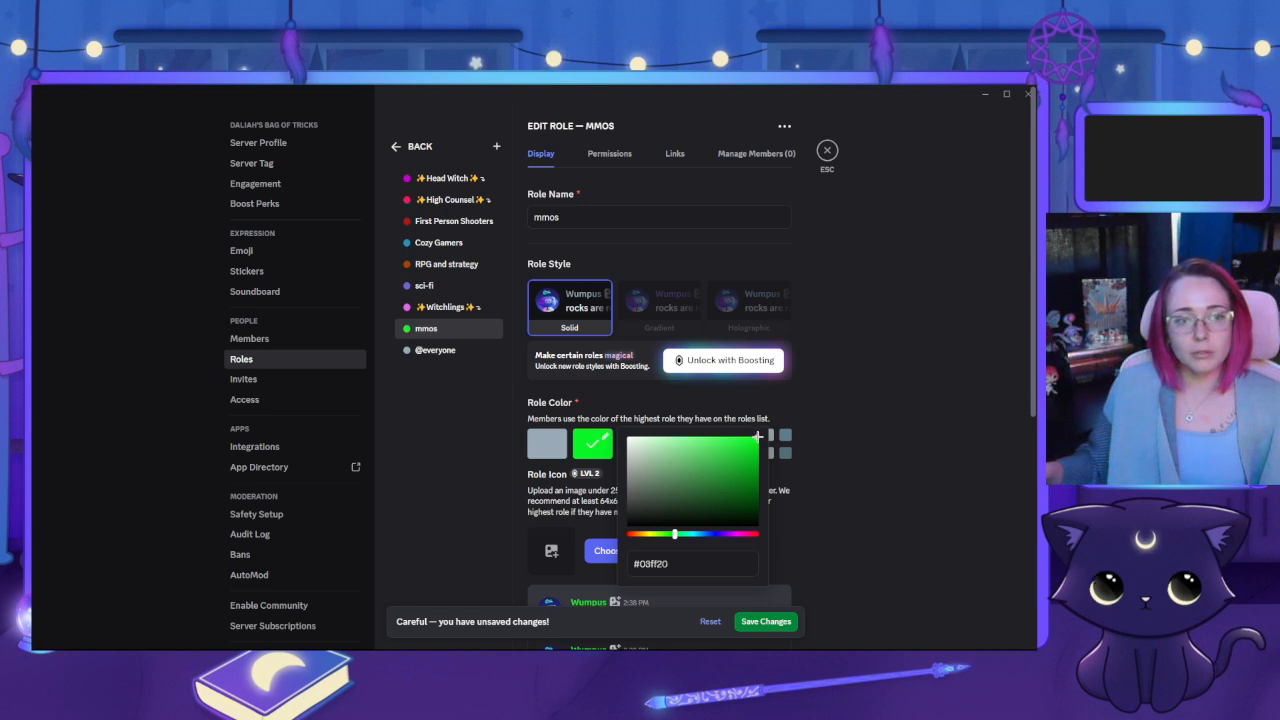
{"action": "left_click_drag", "start_coordinate": [738, 456], "coordinate": [763, 479]}
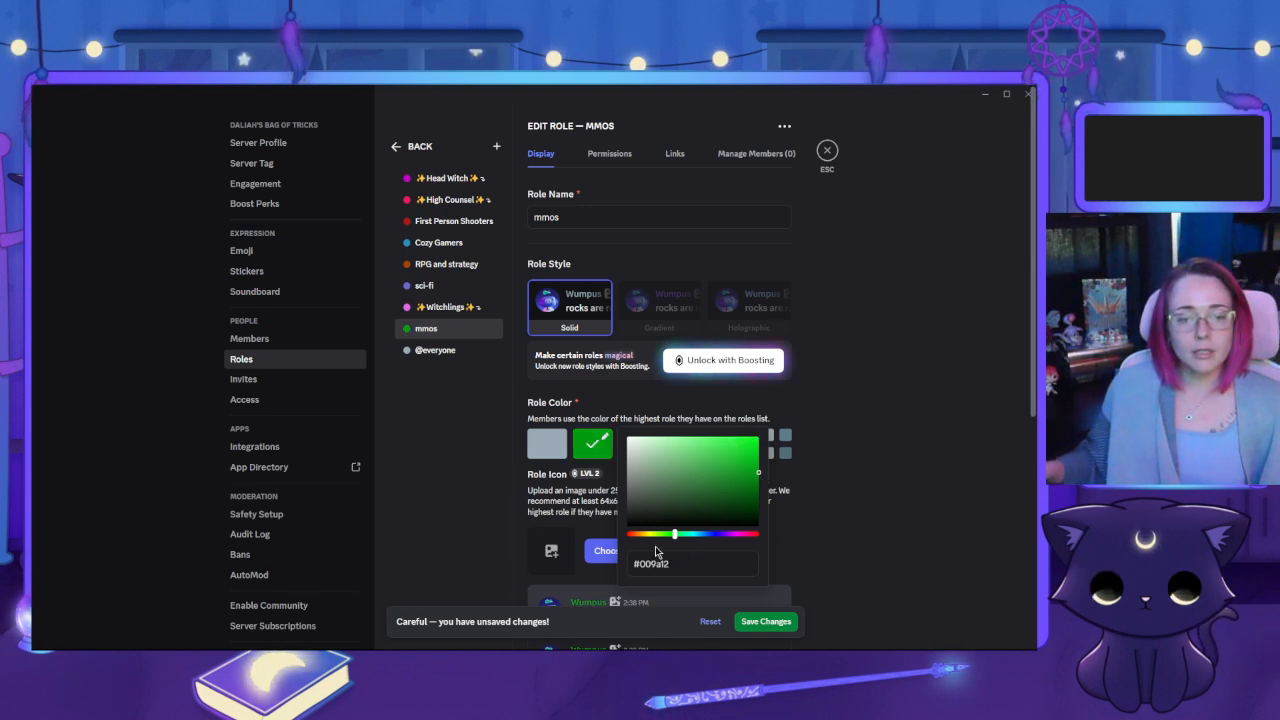
{"action": "mouse_move", "coordinate": [711, 454]}
{"action": "left_mouse_down"}
{"action": "mouse_move", "coordinate": [703, 447]}
{"action": "mouse_move", "coordinate": [709, 456]}
{"action": "left_mouse_up"}
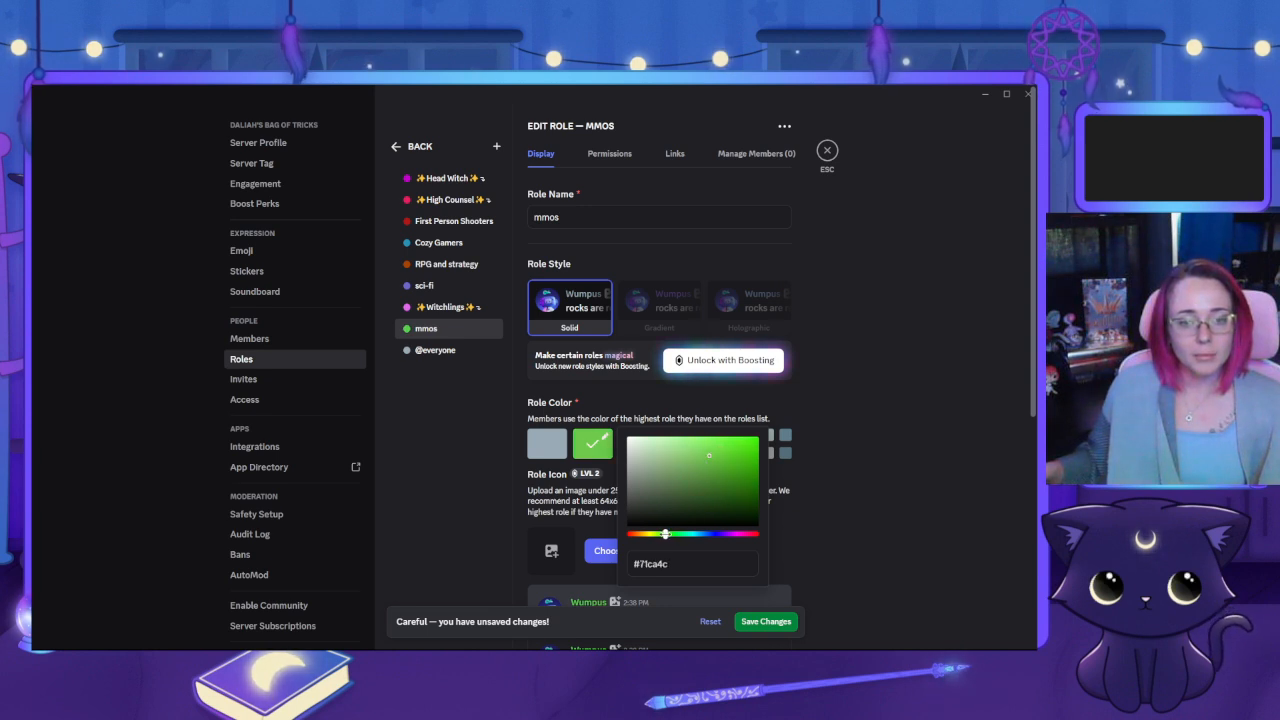
{"action": "left_click_drag", "start_coordinate": [665, 533], "coordinate": [664, 533]}
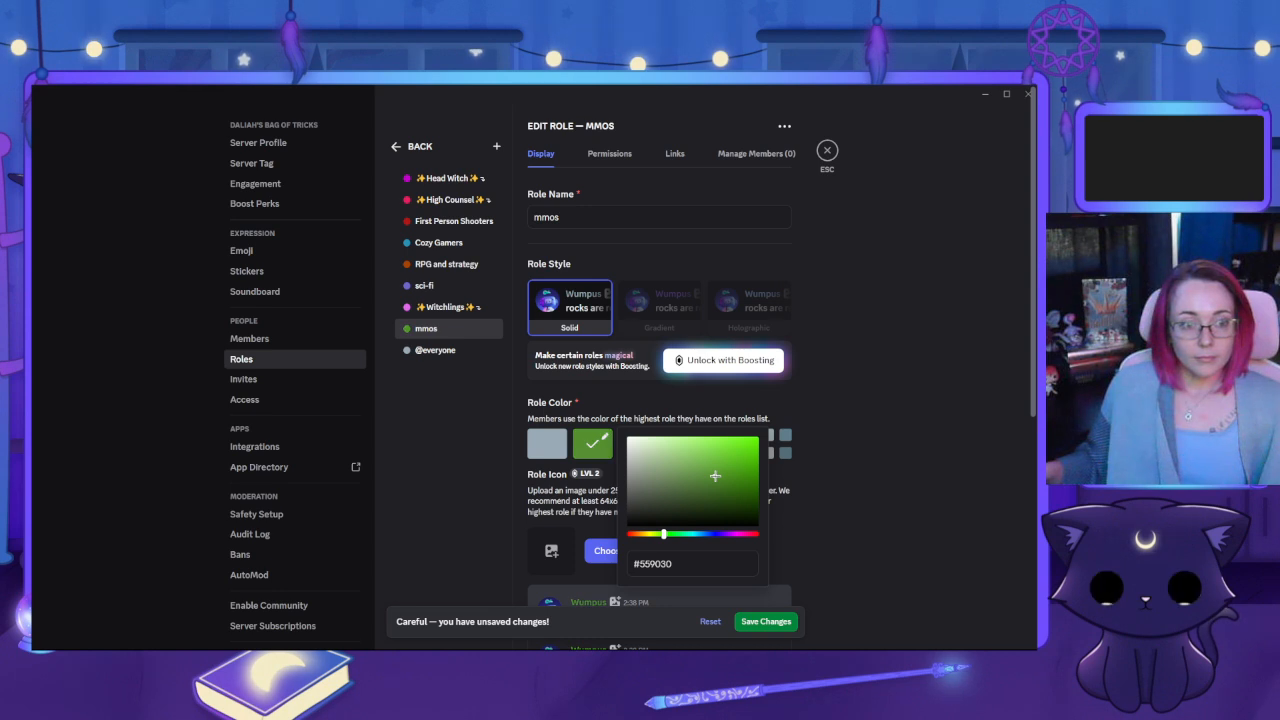
{"action": "left_click", "coordinate": [781, 622]}
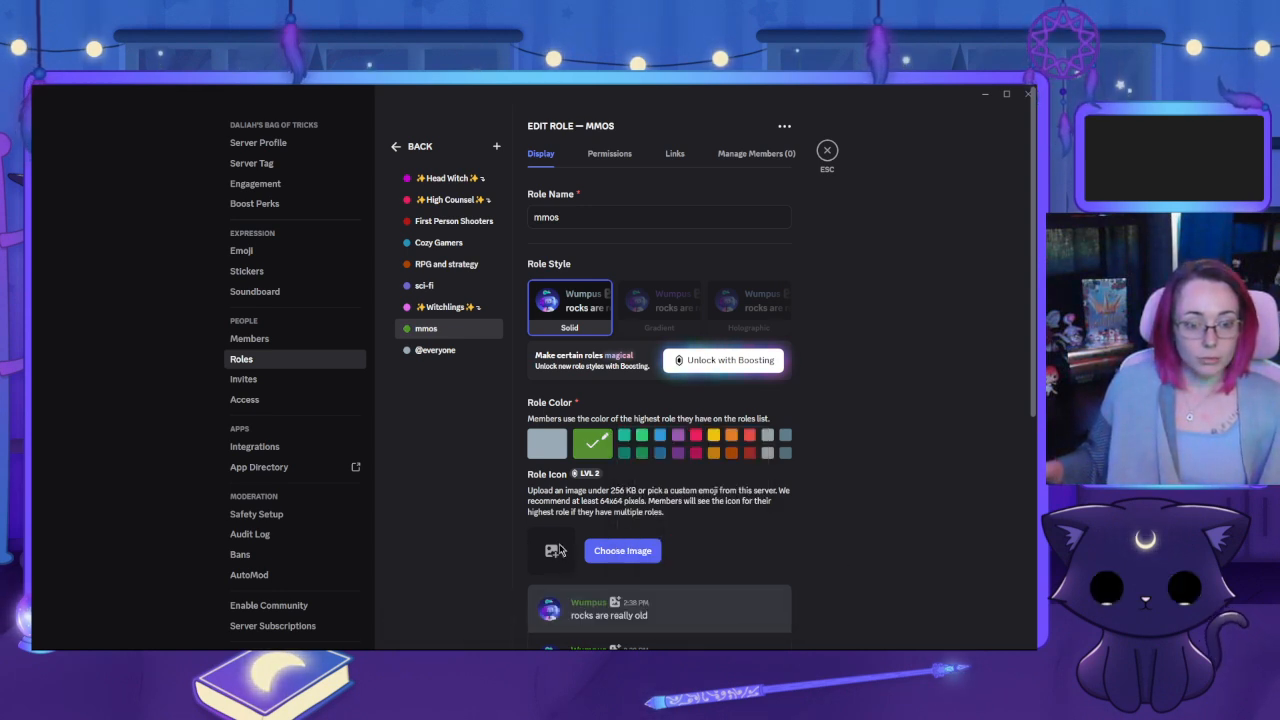
Move the mmos role between sci-fi and Witchlings in the role order, save the change and leave the server settings
{"action": "mouse_move", "coordinate": [439, 330]}
{"action": "left_mouse_down"}
{"action": "mouse_move", "coordinate": [440, 292]}
{"action": "mouse_move", "coordinate": [440, 307]}
{"action": "left_mouse_up"}
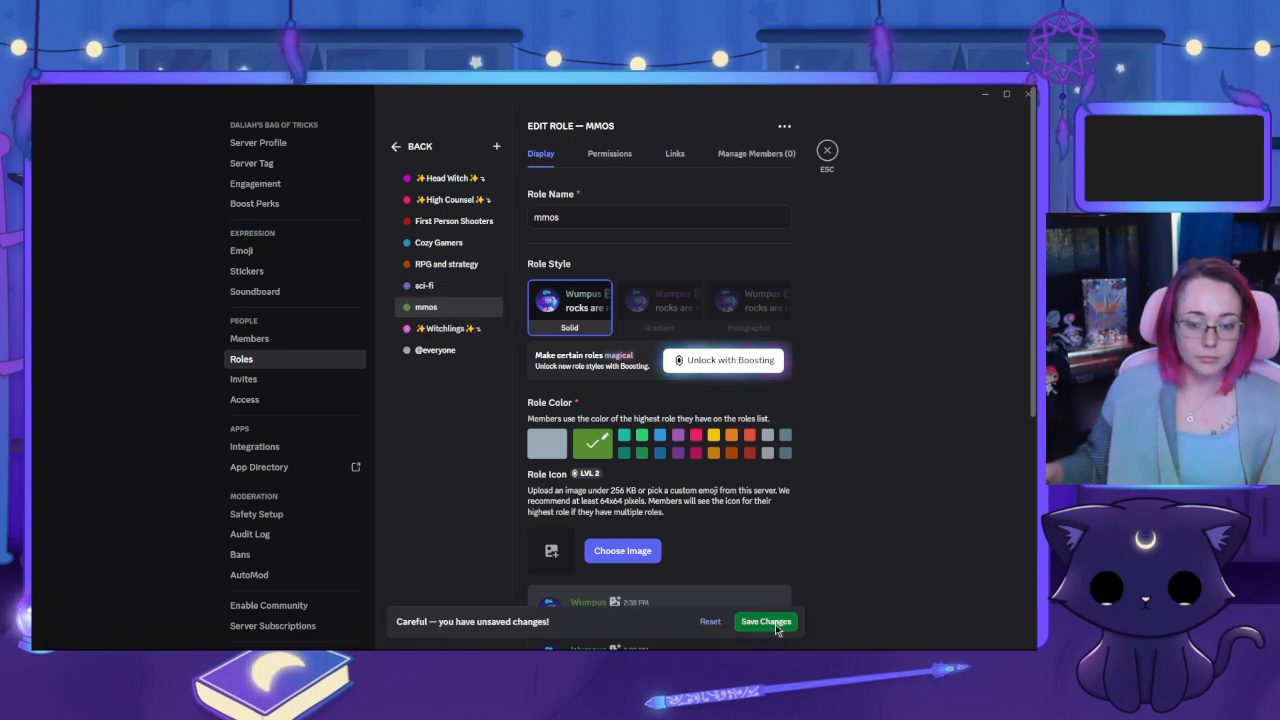
{"action": "left_click", "coordinate": [766, 621]}
{"action": "left_click", "coordinate": [827, 150]}
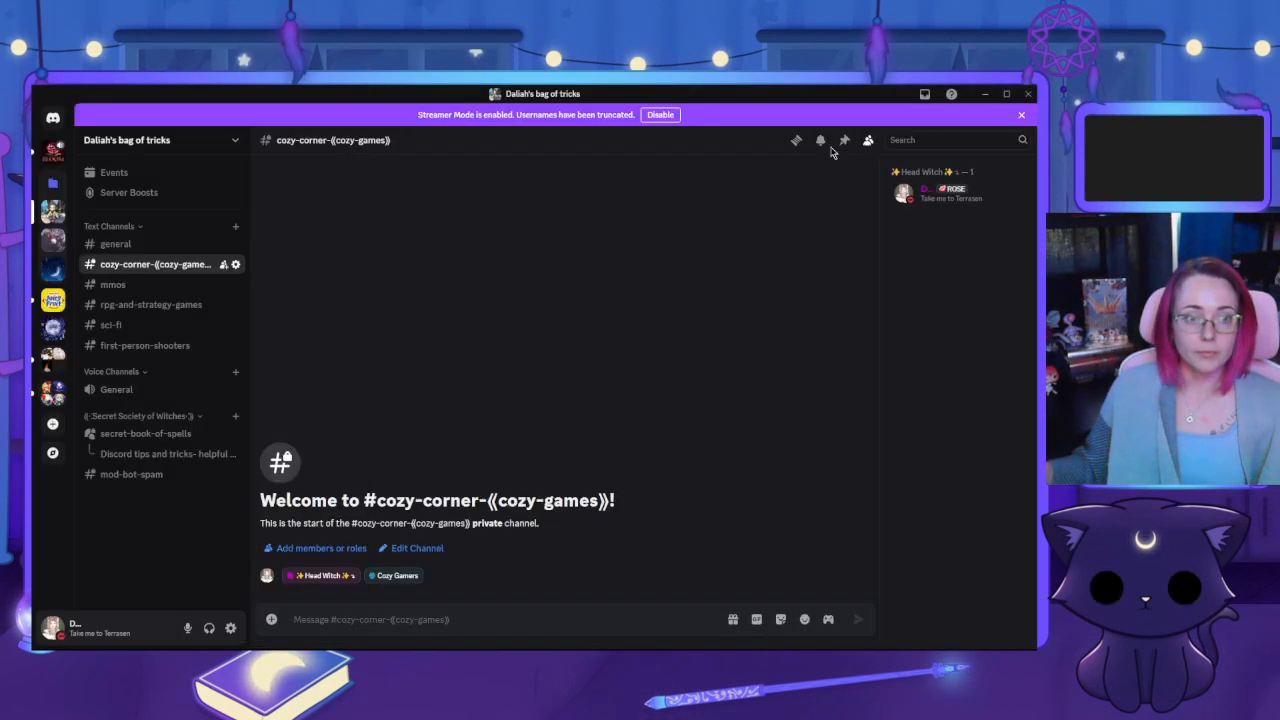
Give the mmos role access to the private mmos channel
{"action": "left_click", "coordinate": [113, 285]}
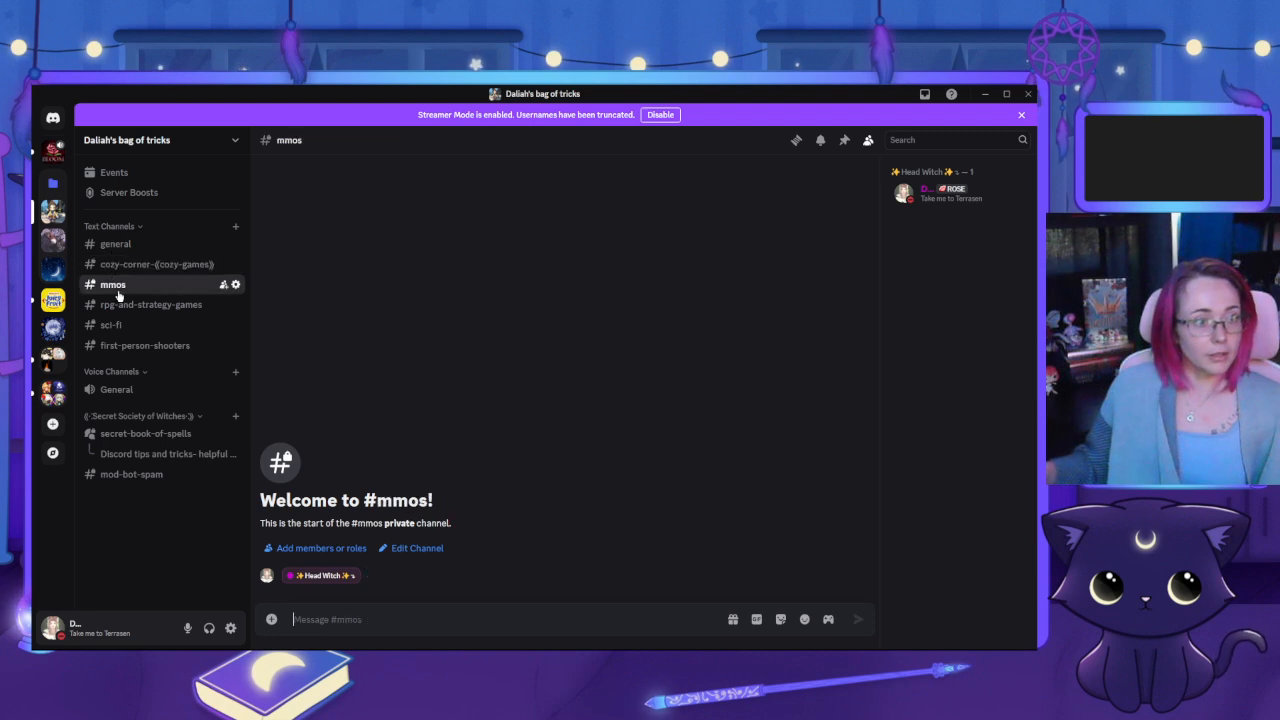
{"action": "left_click", "coordinate": [312, 549]}
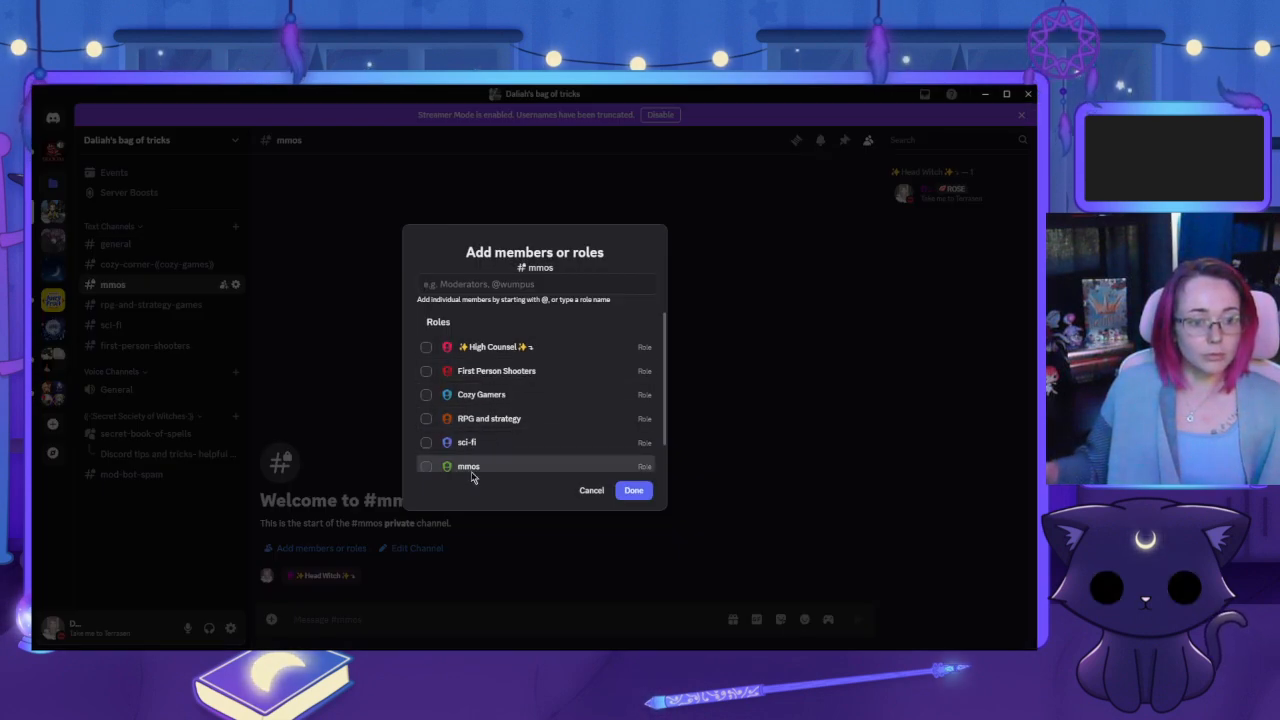
{"action": "left_click", "coordinate": [429, 467]}
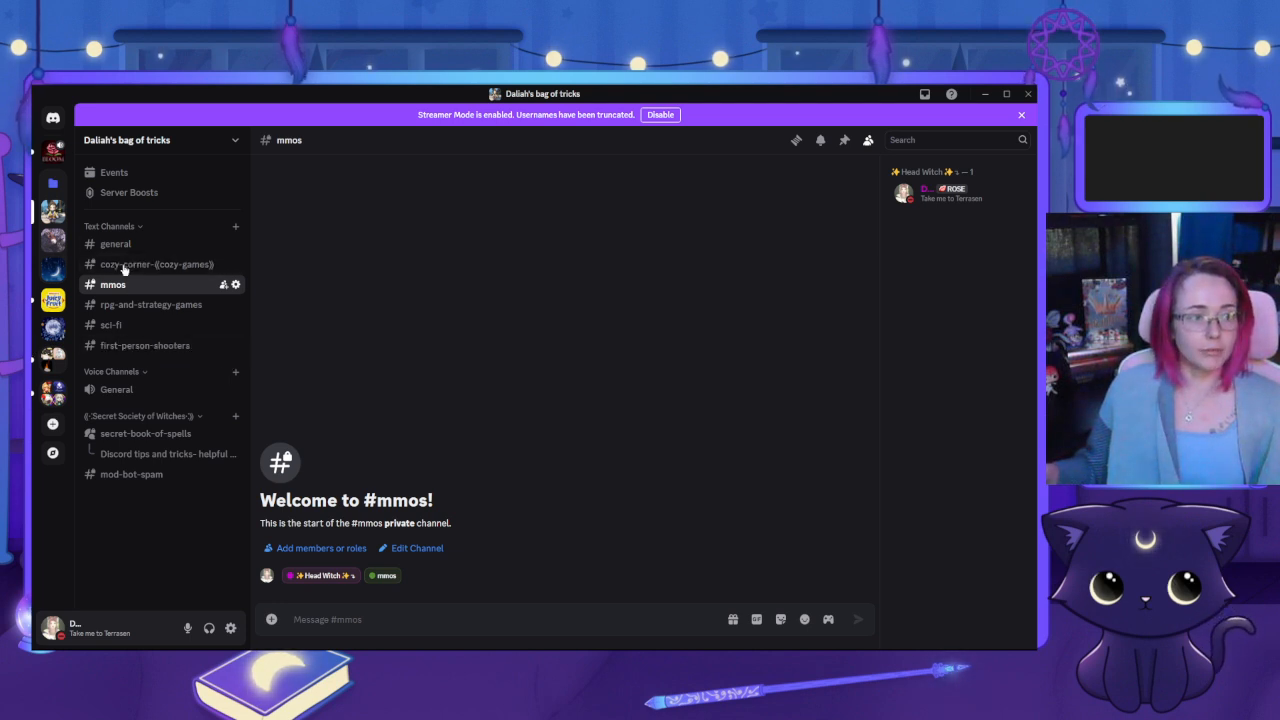
{"action": "right_click", "coordinate": [170, 265]}
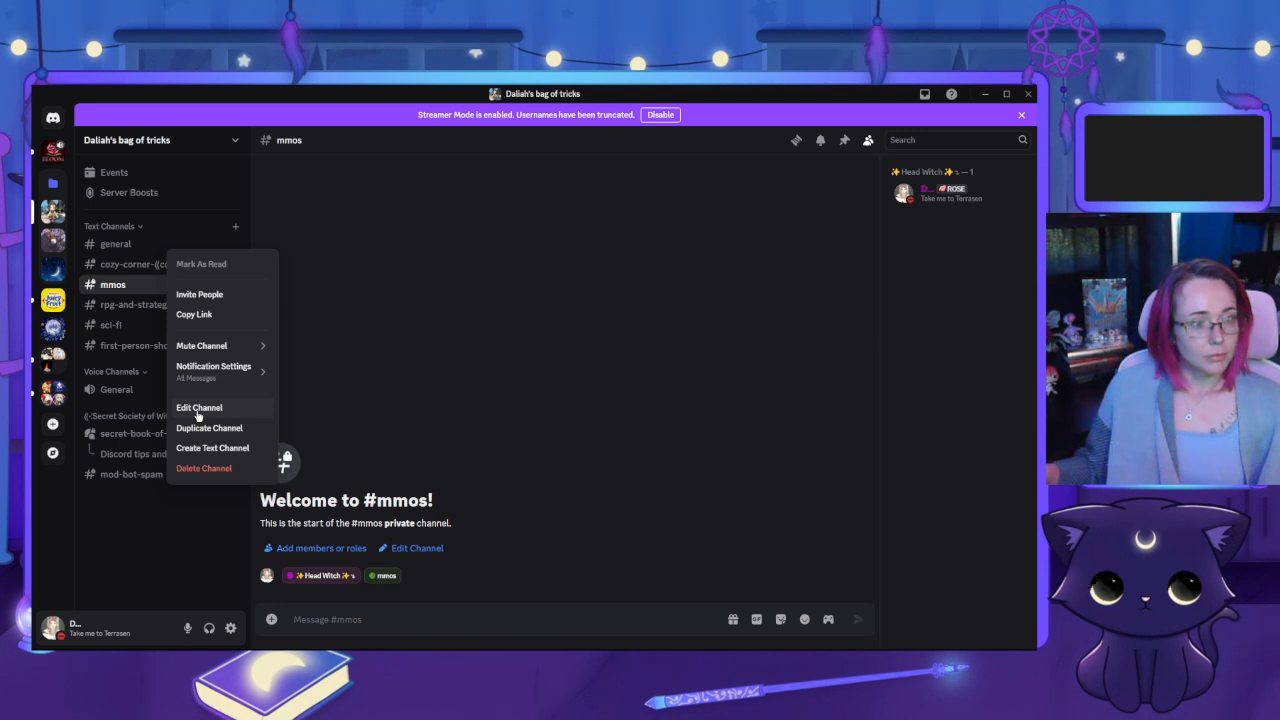
{"action": "right_click", "coordinate": [163, 242]}
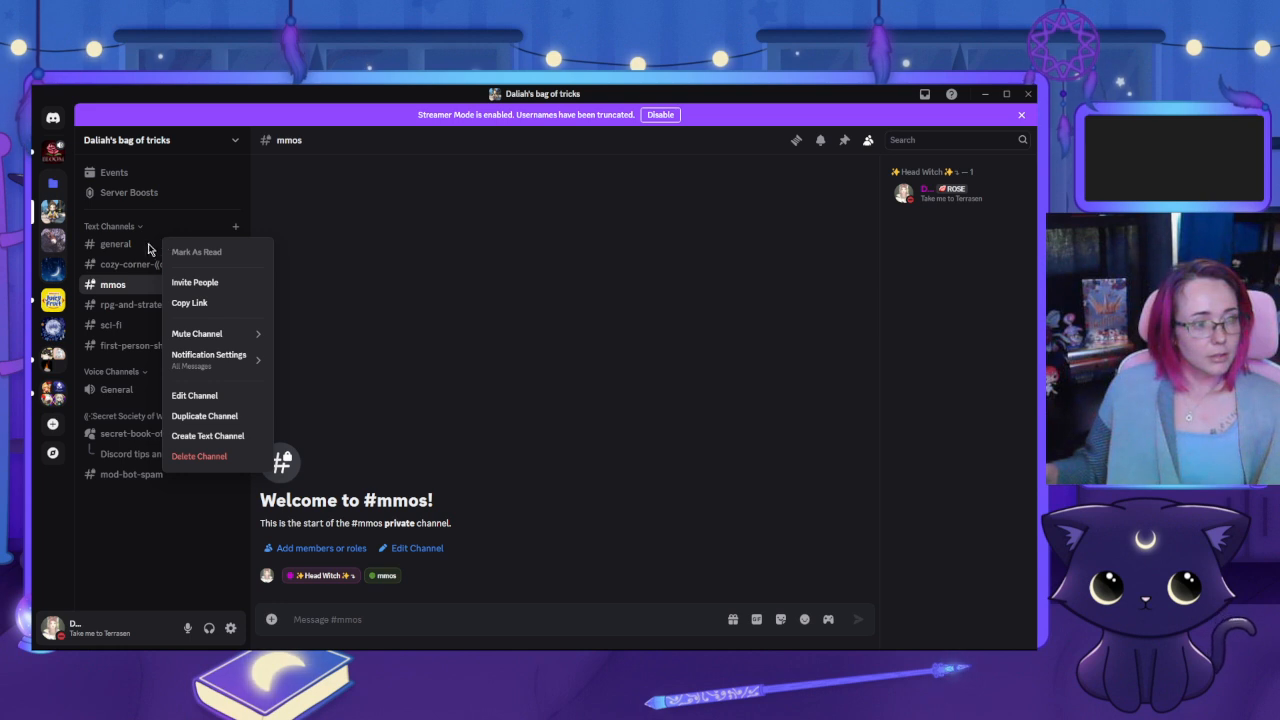
{"action": "right_click", "coordinate": [127, 228]}
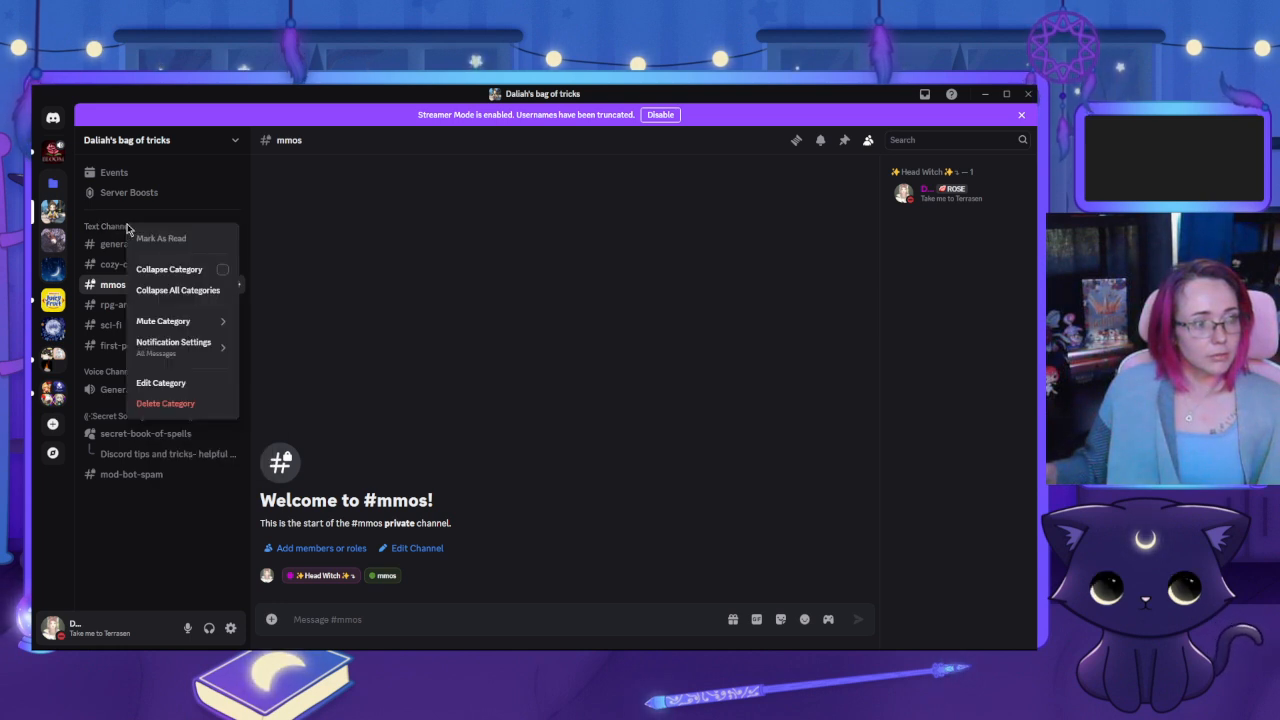
{"action": "left_click", "coordinate": [103, 222]}
{"action": "right_click", "coordinate": [108, 220]}
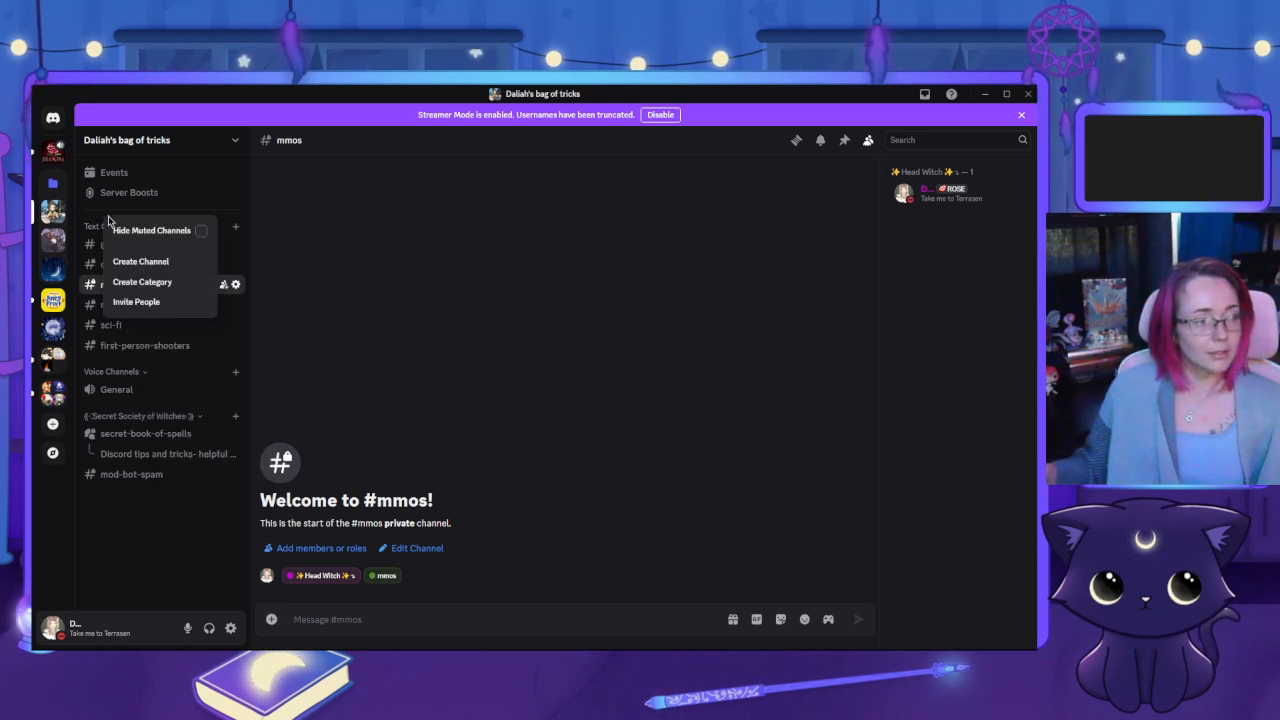
{"action": "left_click", "coordinate": [108, 220]}
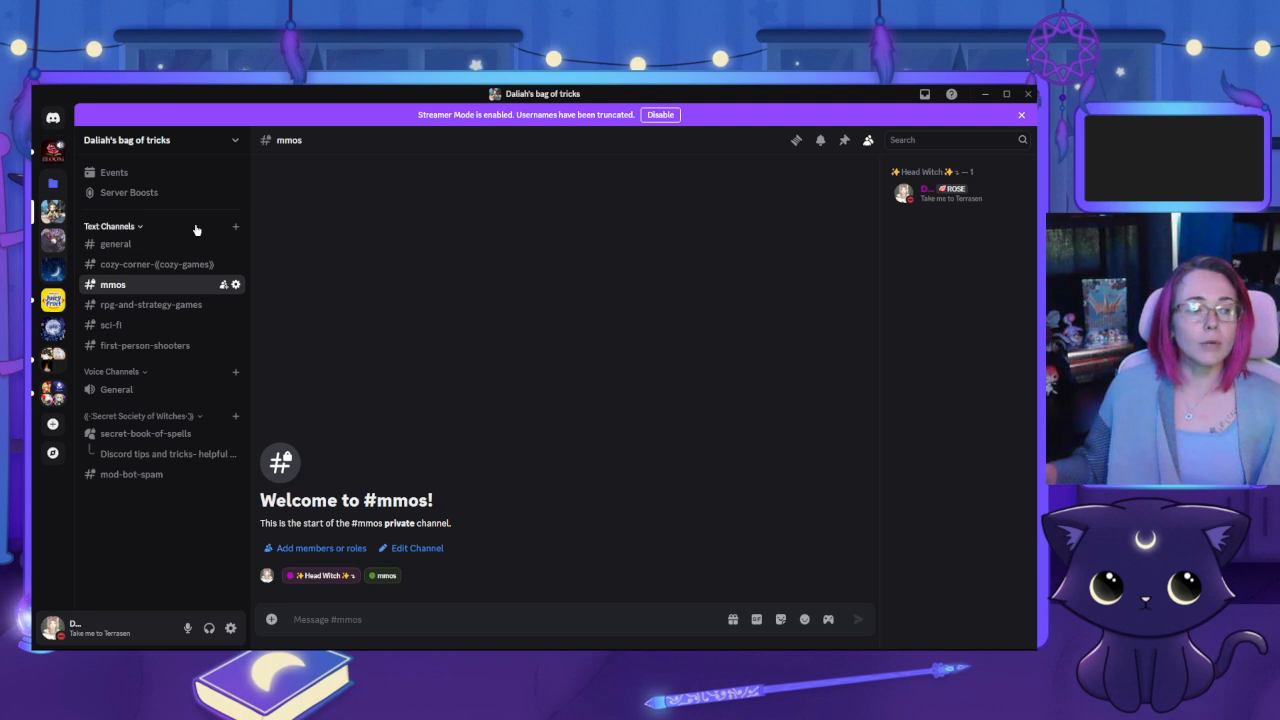
Start a new channel category and name it Coven corner
{"action": "right_click", "coordinate": [107, 218]}
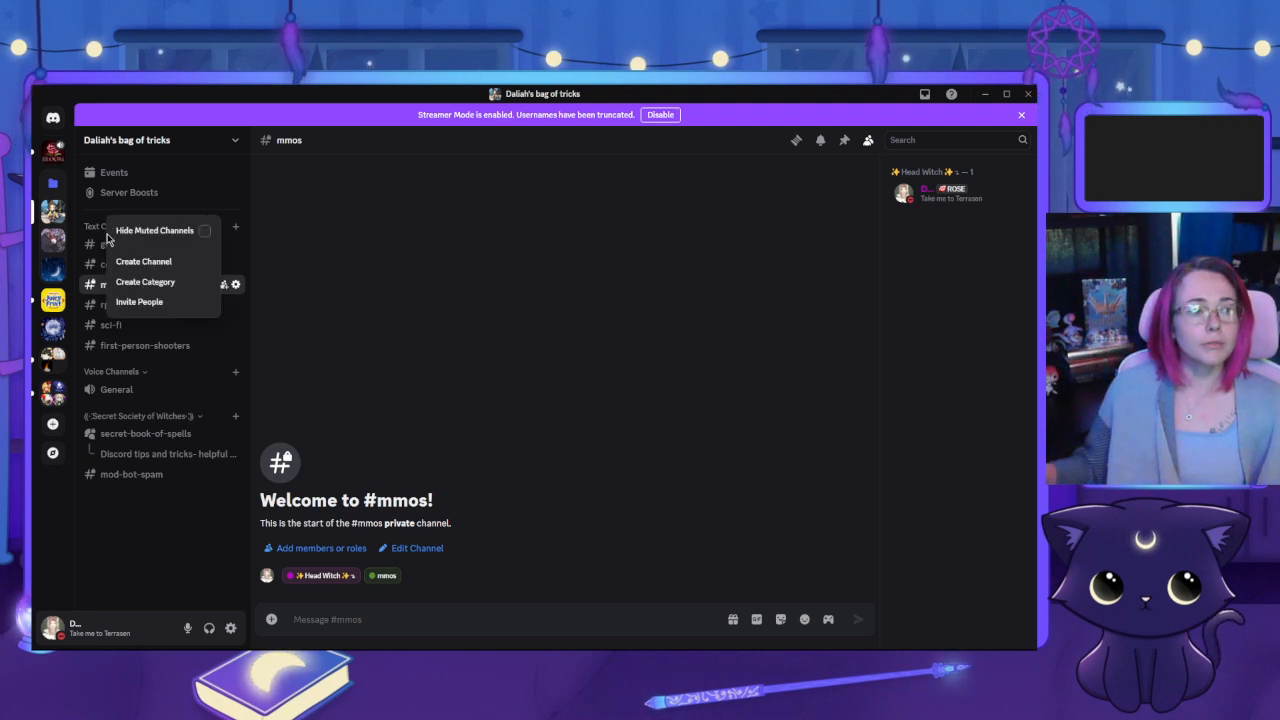
{"action": "left_click", "coordinate": [140, 283]}
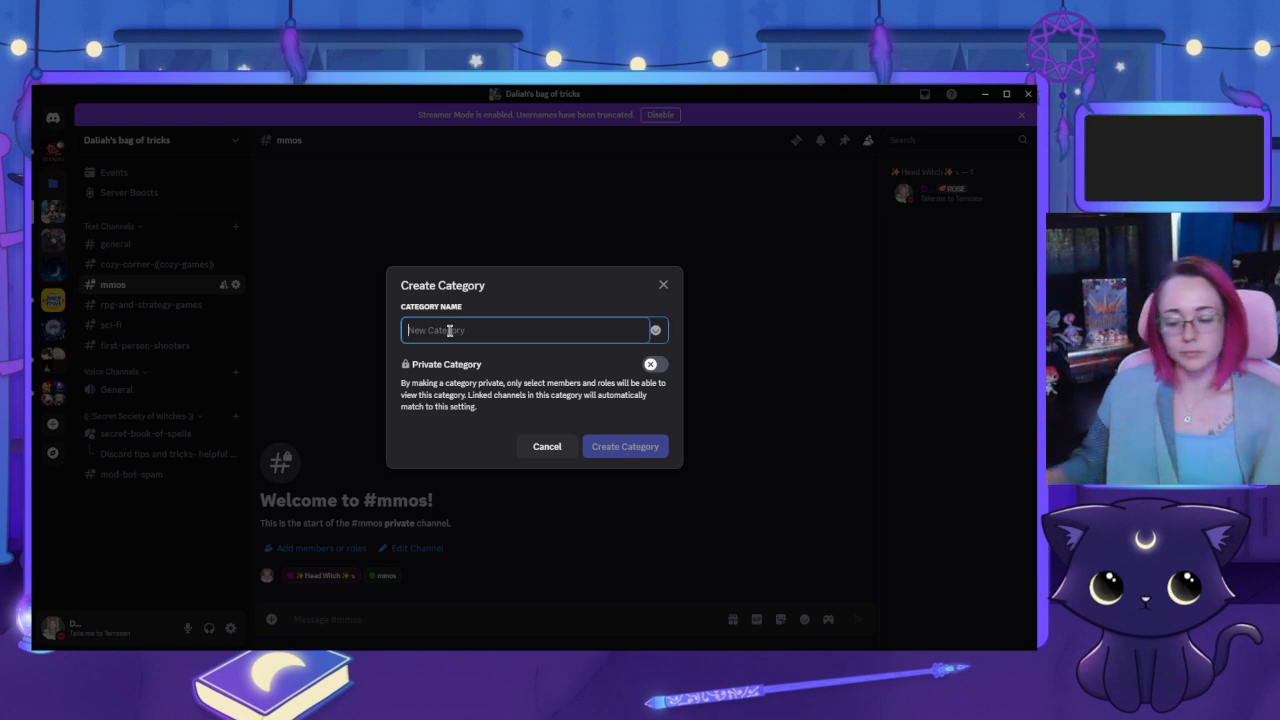
{"action": "type", "text": "s"}
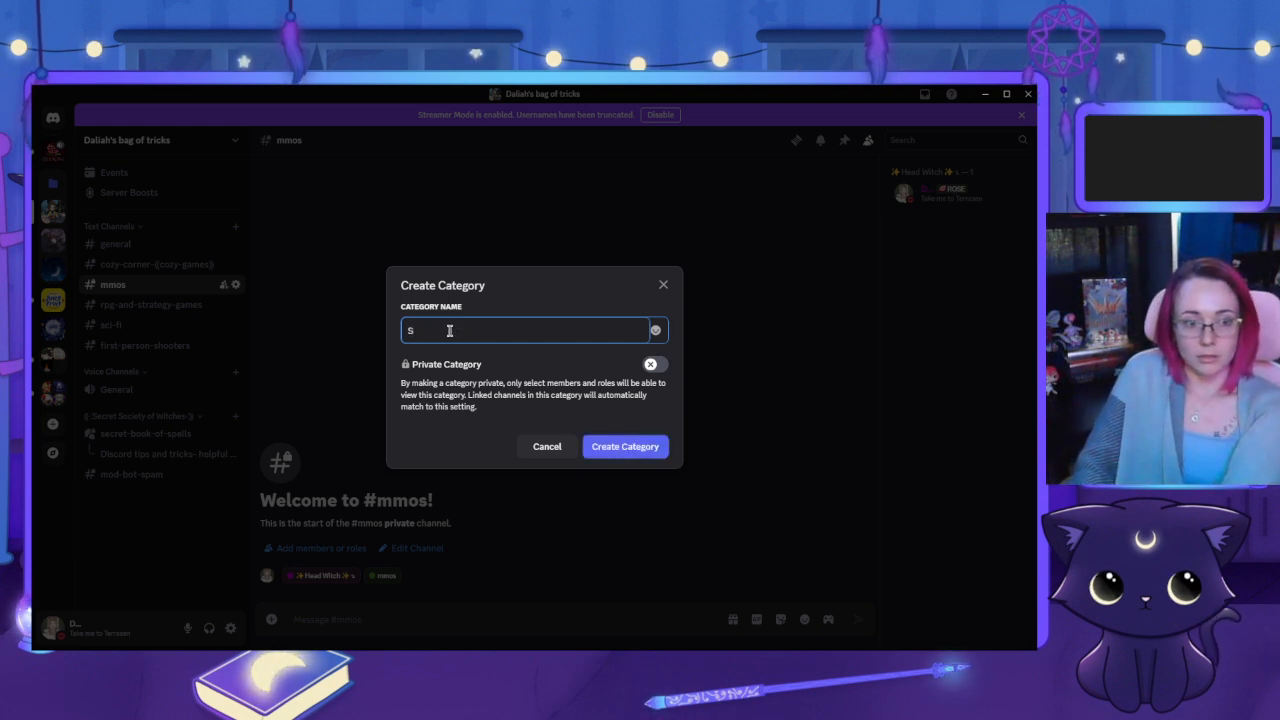
{"action": "key", "text": "BackSpace"}
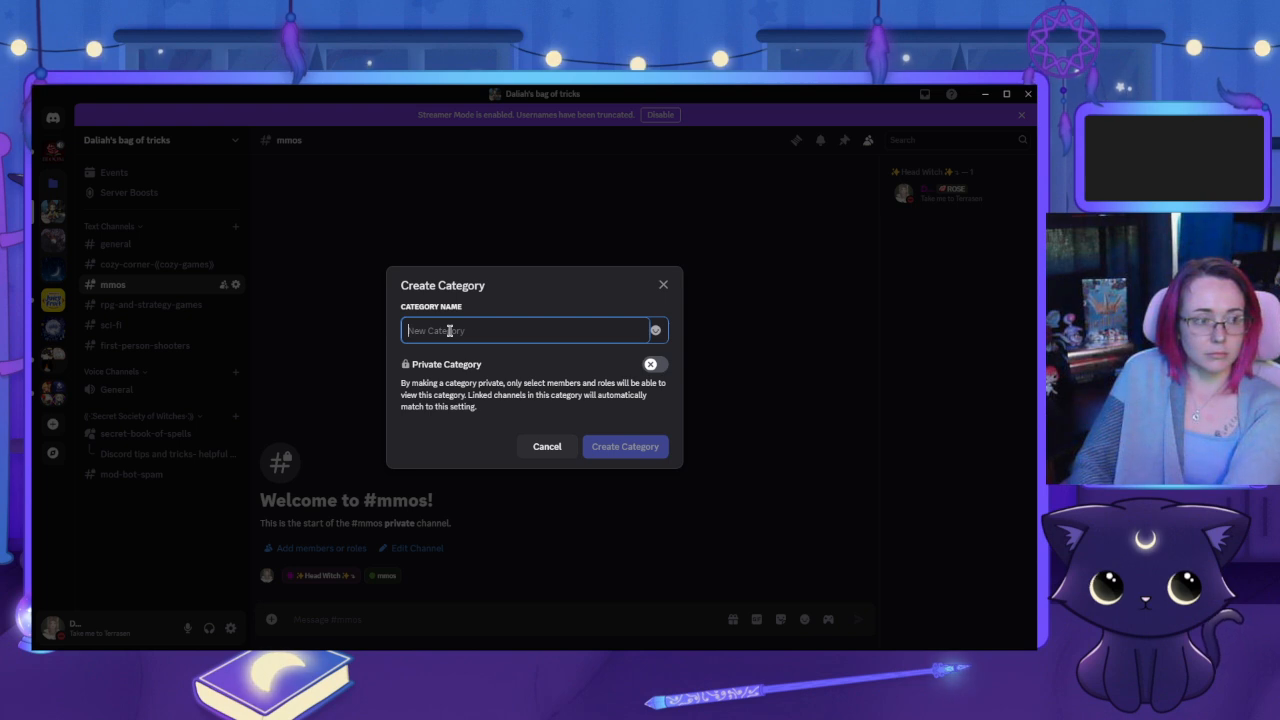
{"action": "type", "text": "Secret "}
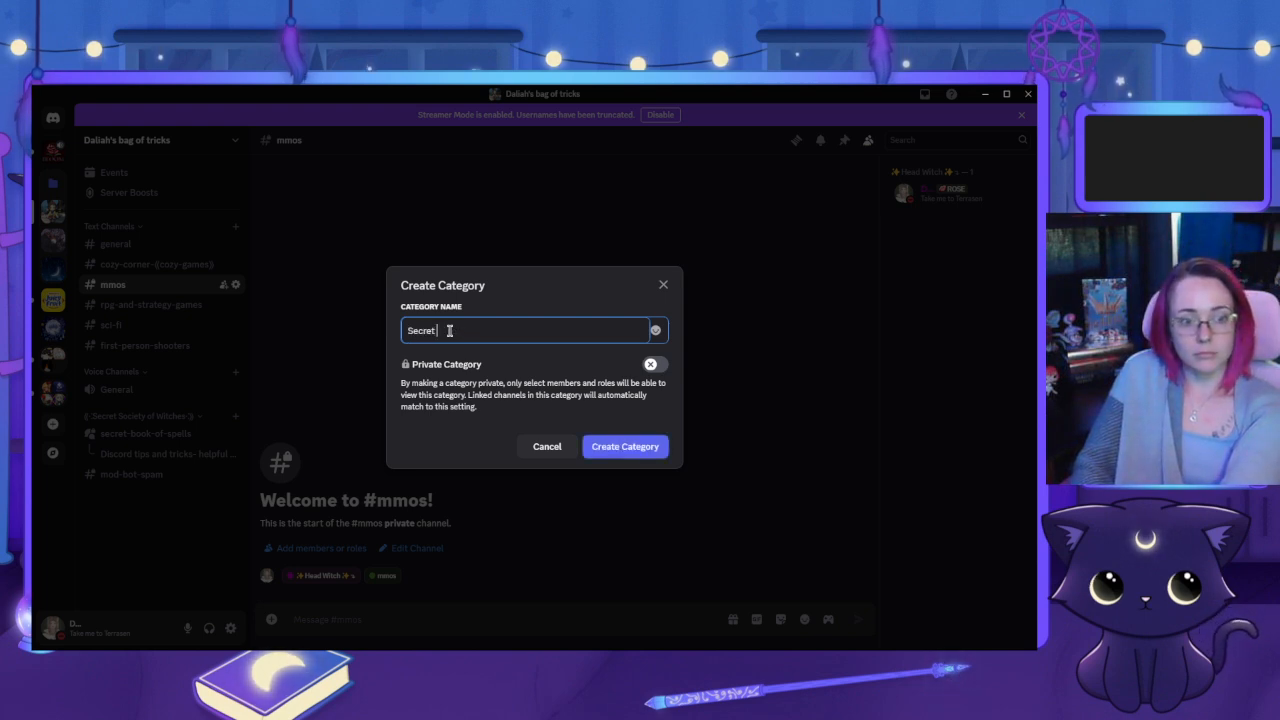
{"action": "type", "text": "so"}
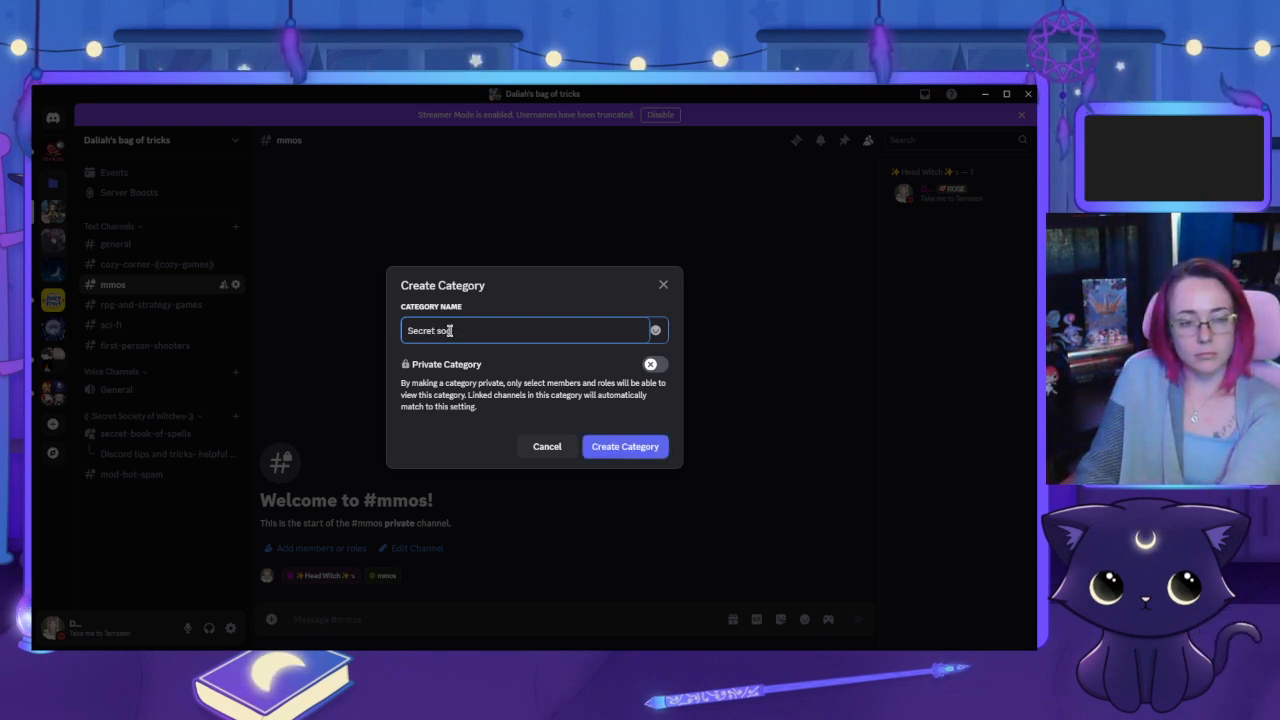
{"action": "key", "text": "BackSpace"}
{"action": "key", "text": "BackSpace"}
{"action": "key", "text": "BackSpace"}
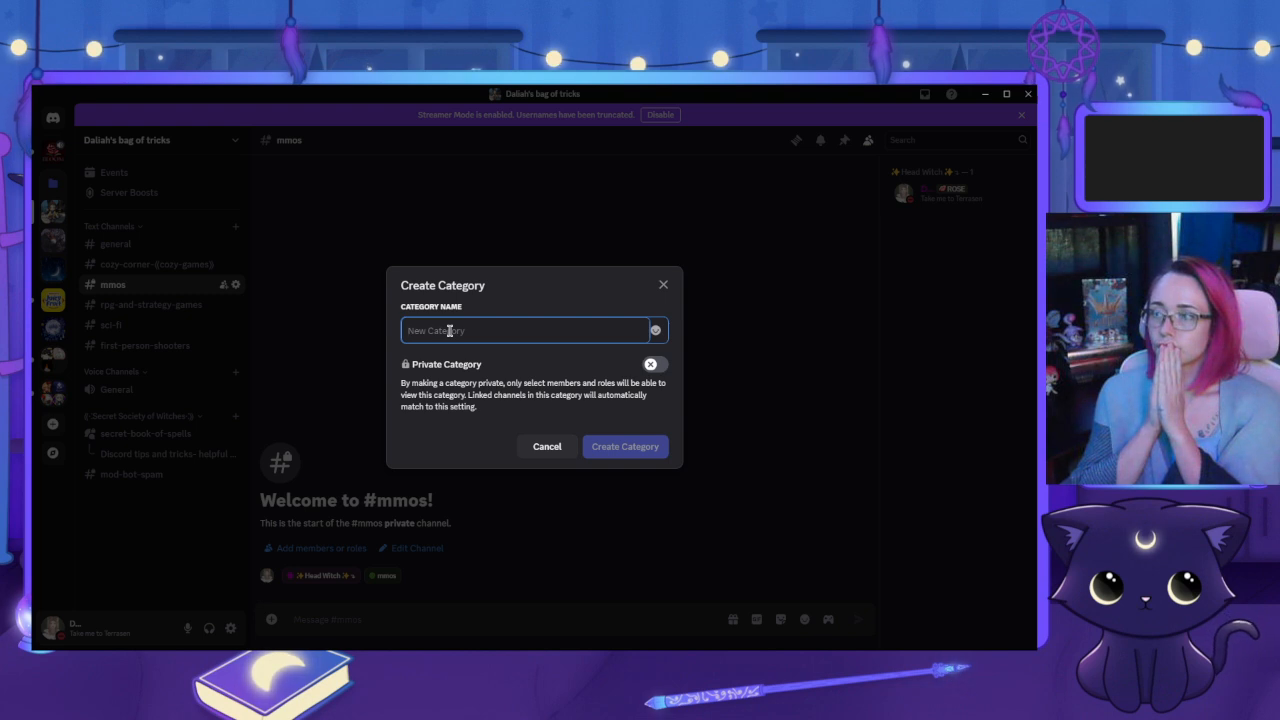
{"action": "type", "text": "C"}
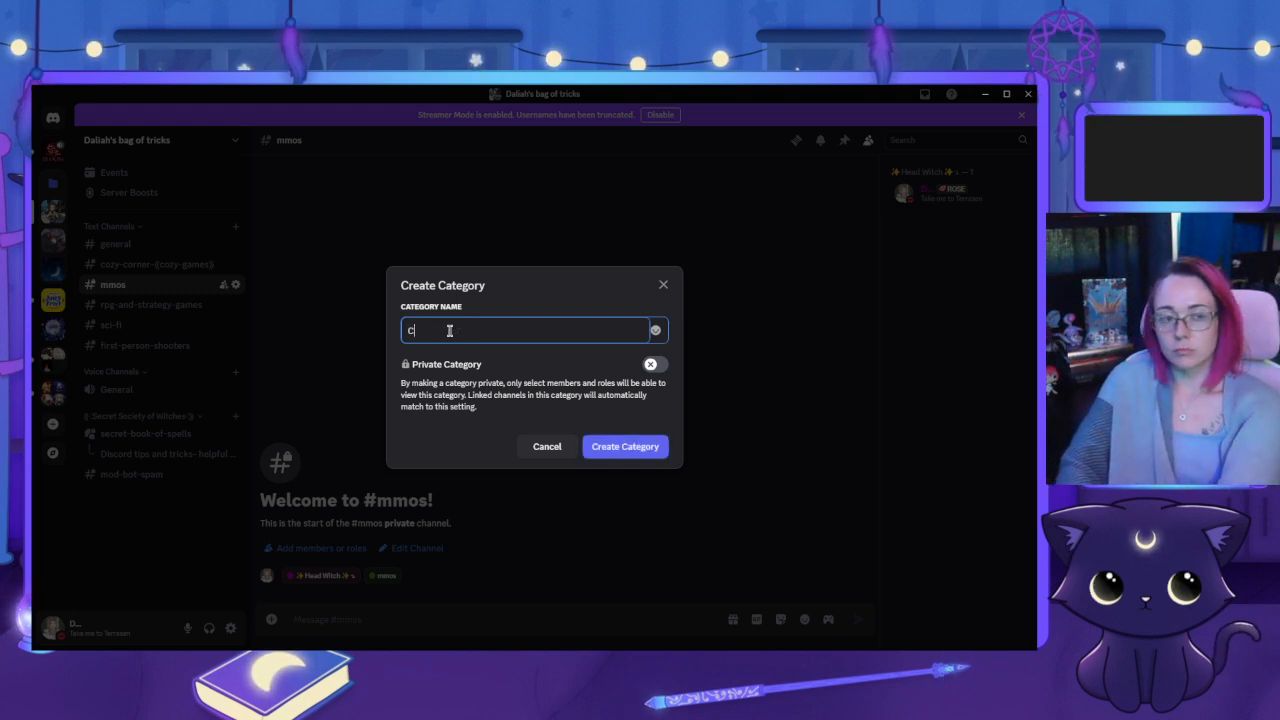
{"action": "type", "text": "oven corner"}
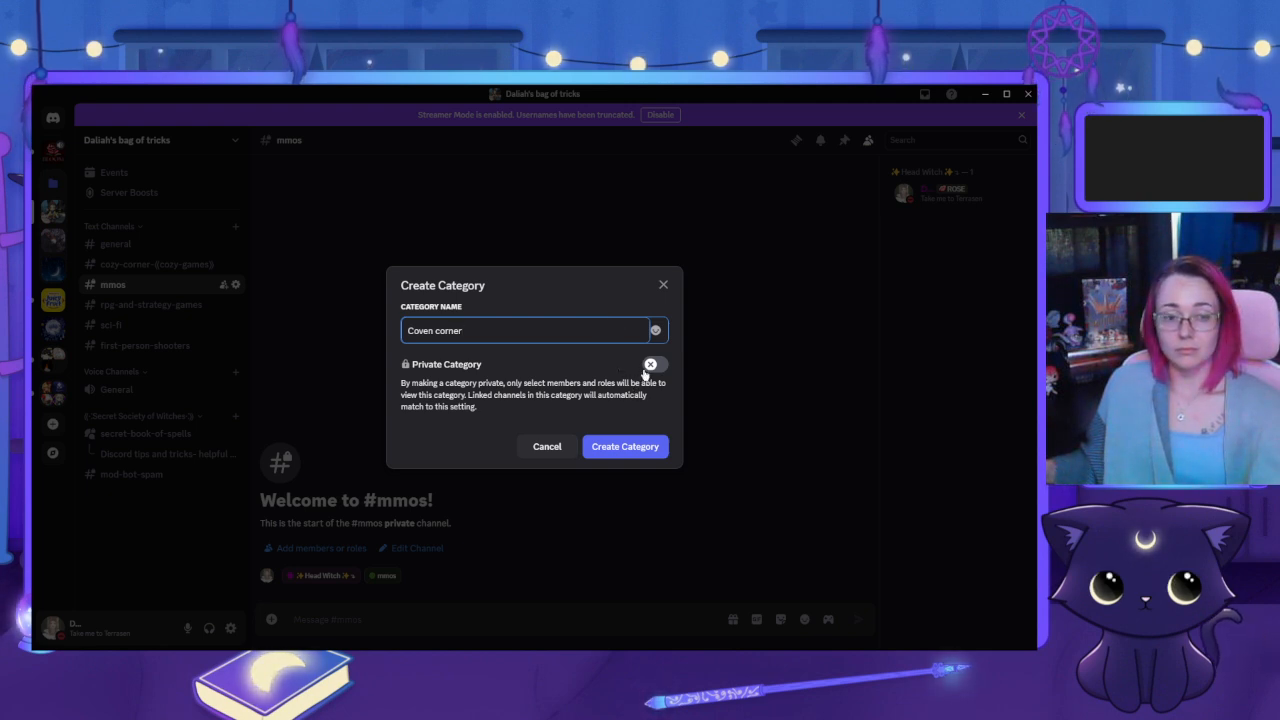
Make the Coven corner category private, grant the Witchlings role access and finish creating it
{"action": "left_click", "coordinate": [628, 447]}
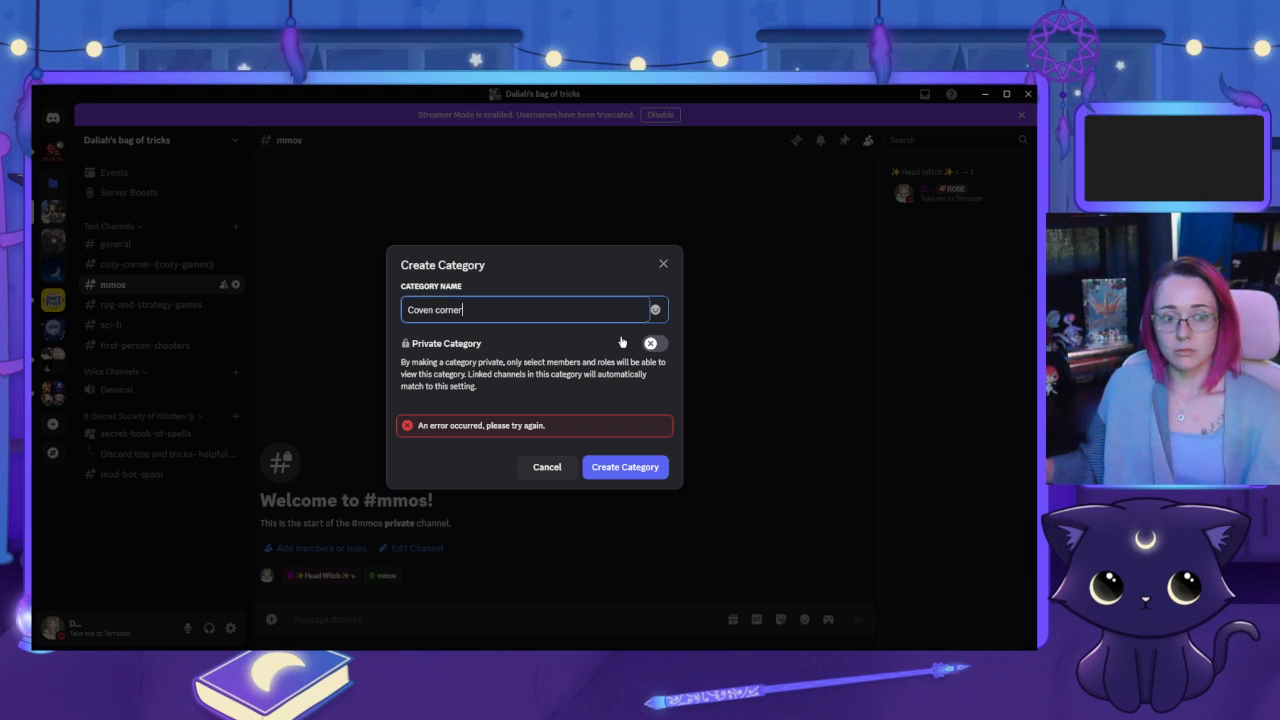
{"action": "left_click", "coordinate": [654, 343]}
{"action": "left_click", "coordinate": [632, 470]}
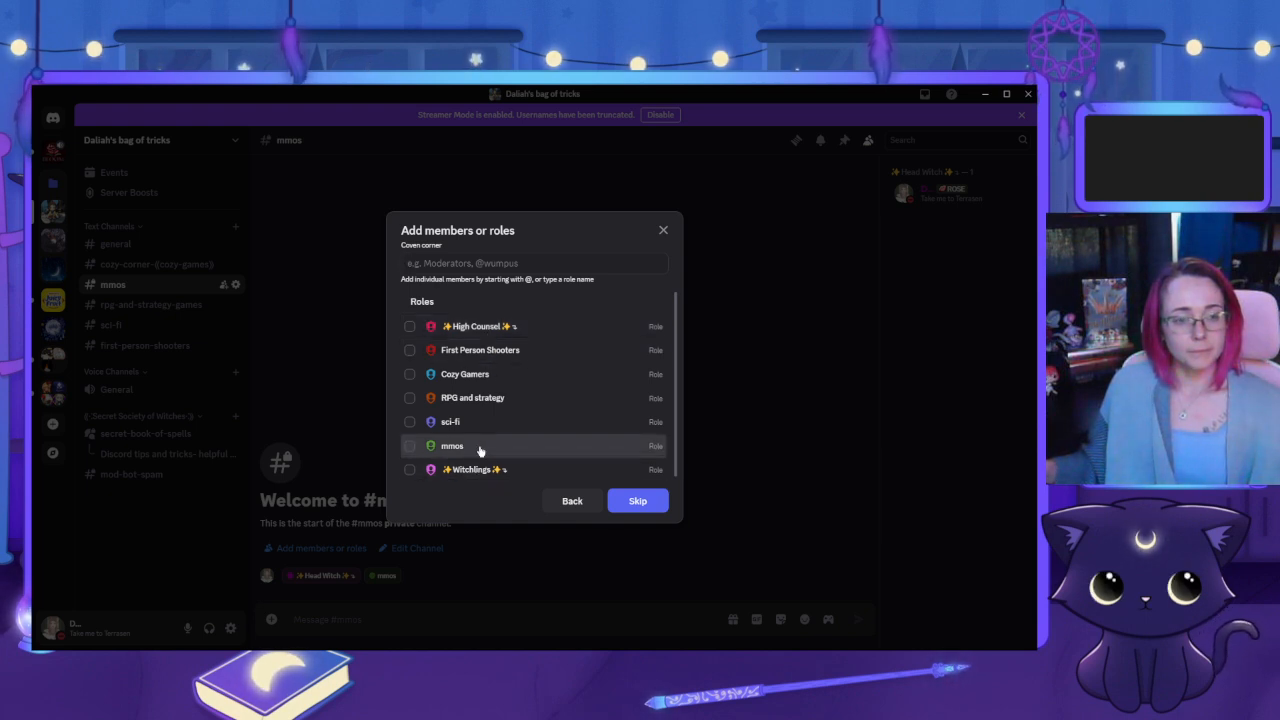
{"action": "scroll", "coordinate": [481, 449], "scroll_direction": "down", "scroll_amount": 1}
{"action": "left_click", "coordinate": [477, 467]}
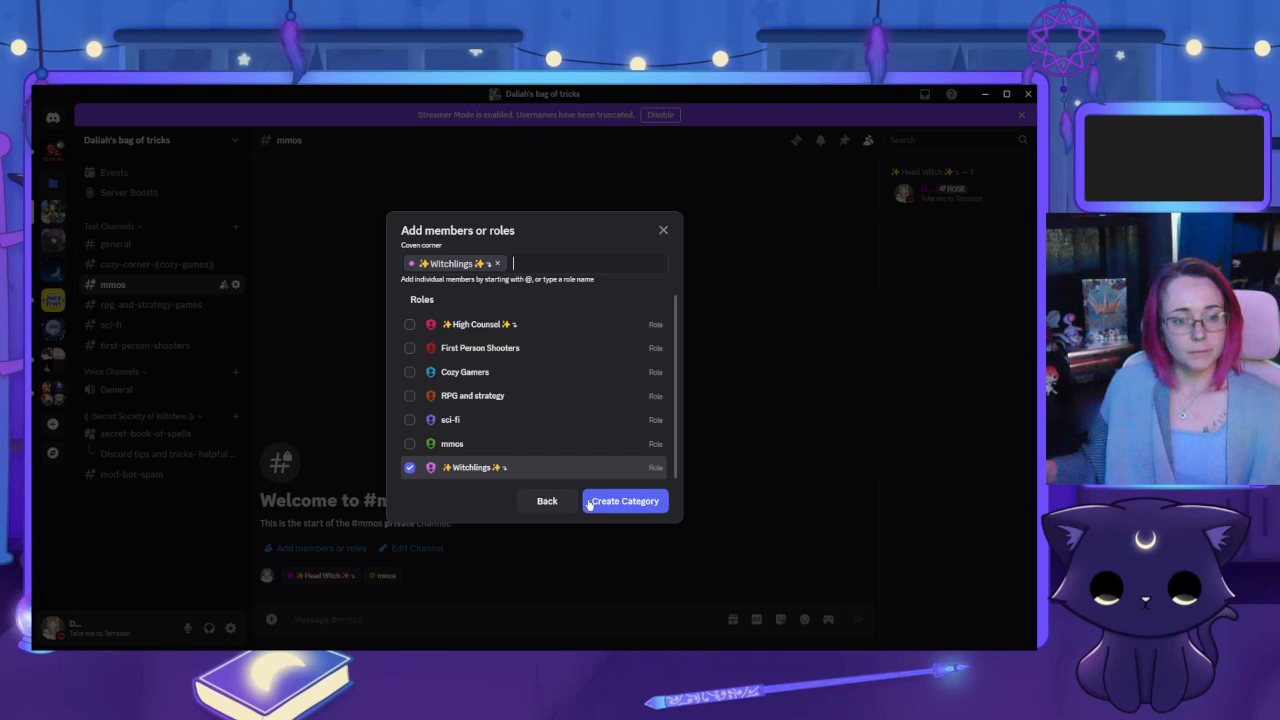
{"action": "left_click", "coordinate": [648, 506]}
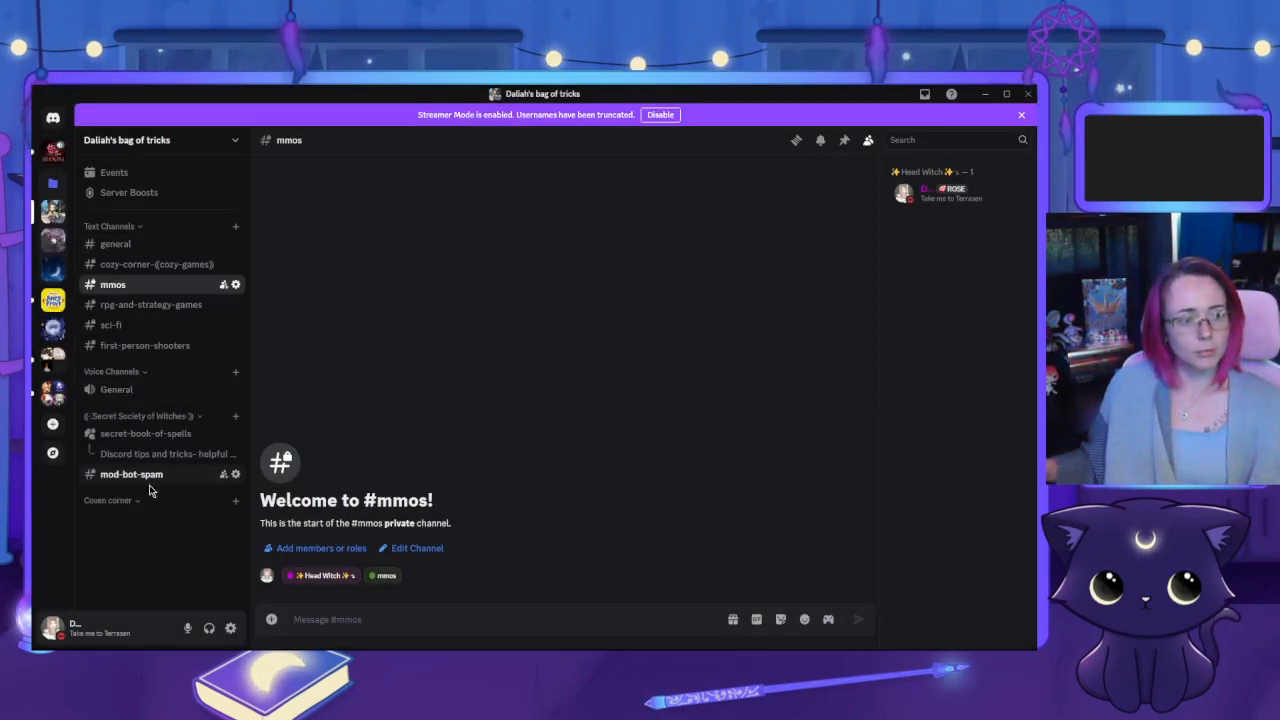
Move the Coven corner category between the Text Channels and Voice Channels categories
{"action": "right_click", "coordinate": [126, 505]}
{"action": "left_click", "coordinate": [107, 503]}
{"action": "left_click_drag", "start_coordinate": [107, 503], "coordinate": [126, 368]}
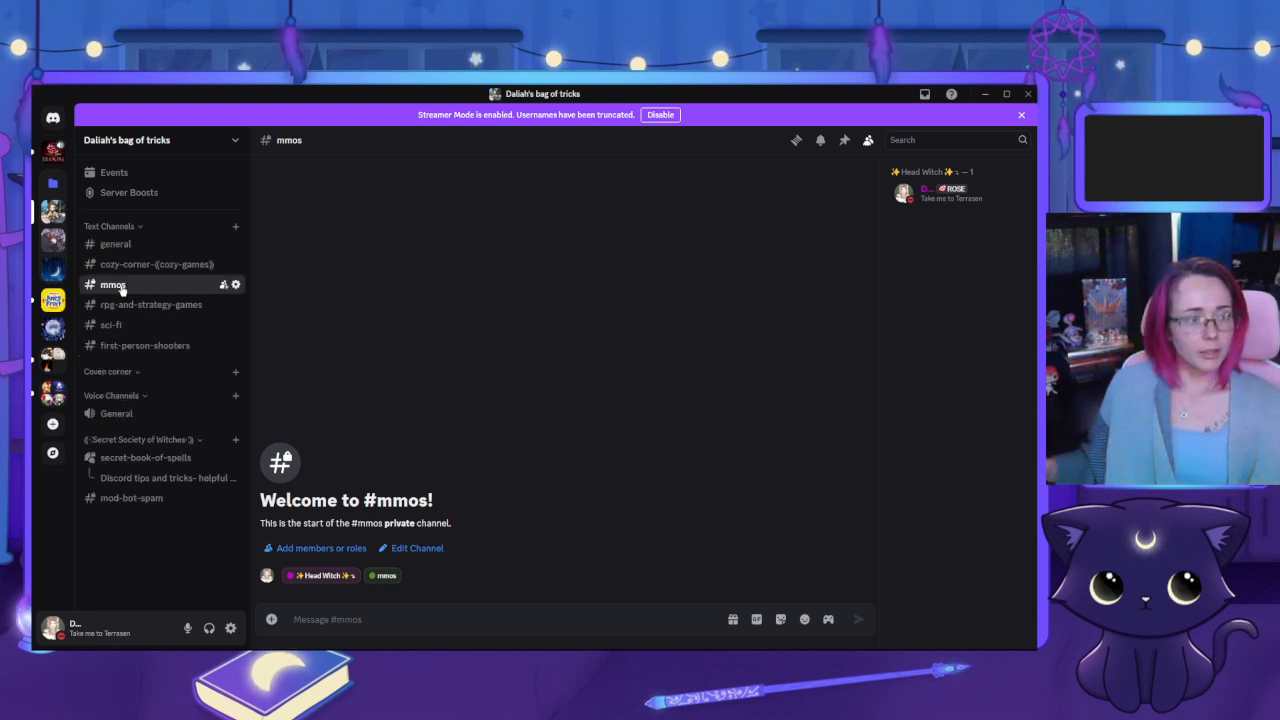
Move the mmos, sci-fi, rpg-and-strategy-games and cozy-corner channels into the Coven corner category, in that order
{"action": "left_click_drag", "start_coordinate": [120, 286], "coordinate": [123, 385]}
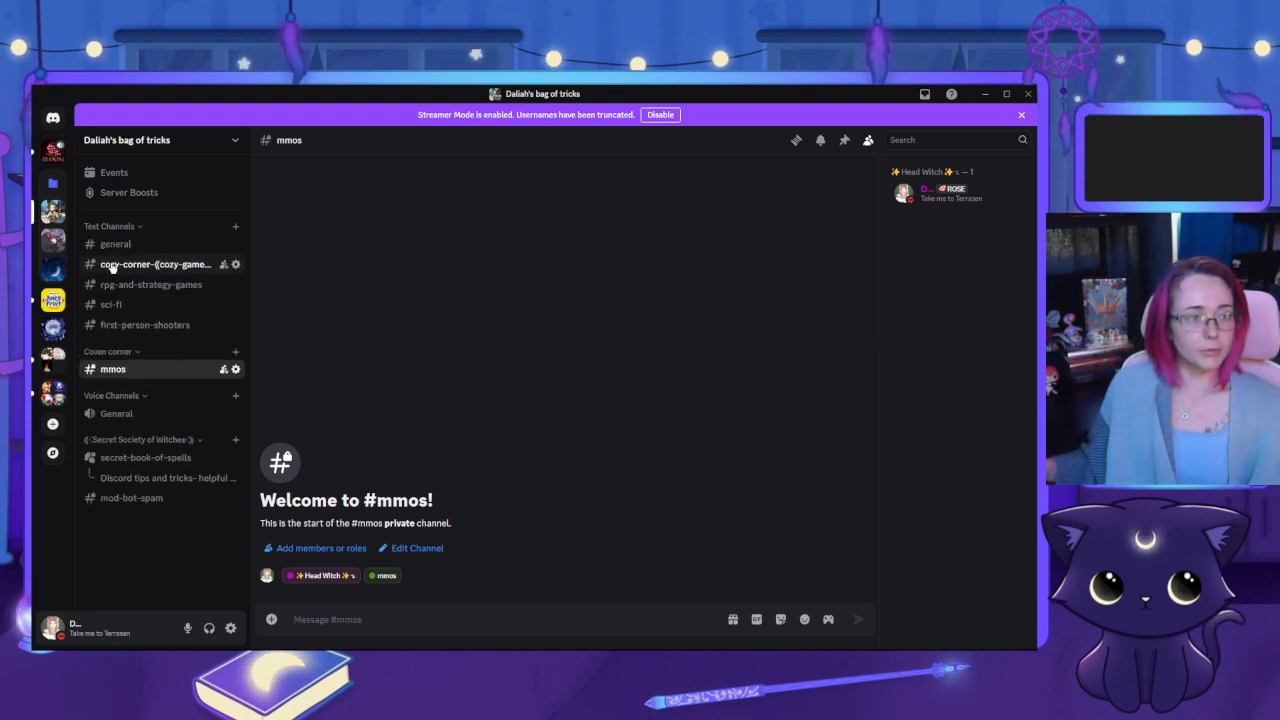
{"action": "left_click_drag", "start_coordinate": [130, 264], "coordinate": [130, 368]}
{"action": "left_click_drag", "start_coordinate": [133, 288], "coordinate": [128, 356]}
{"action": "left_click_drag", "start_coordinate": [108, 265], "coordinate": [92, 334]}
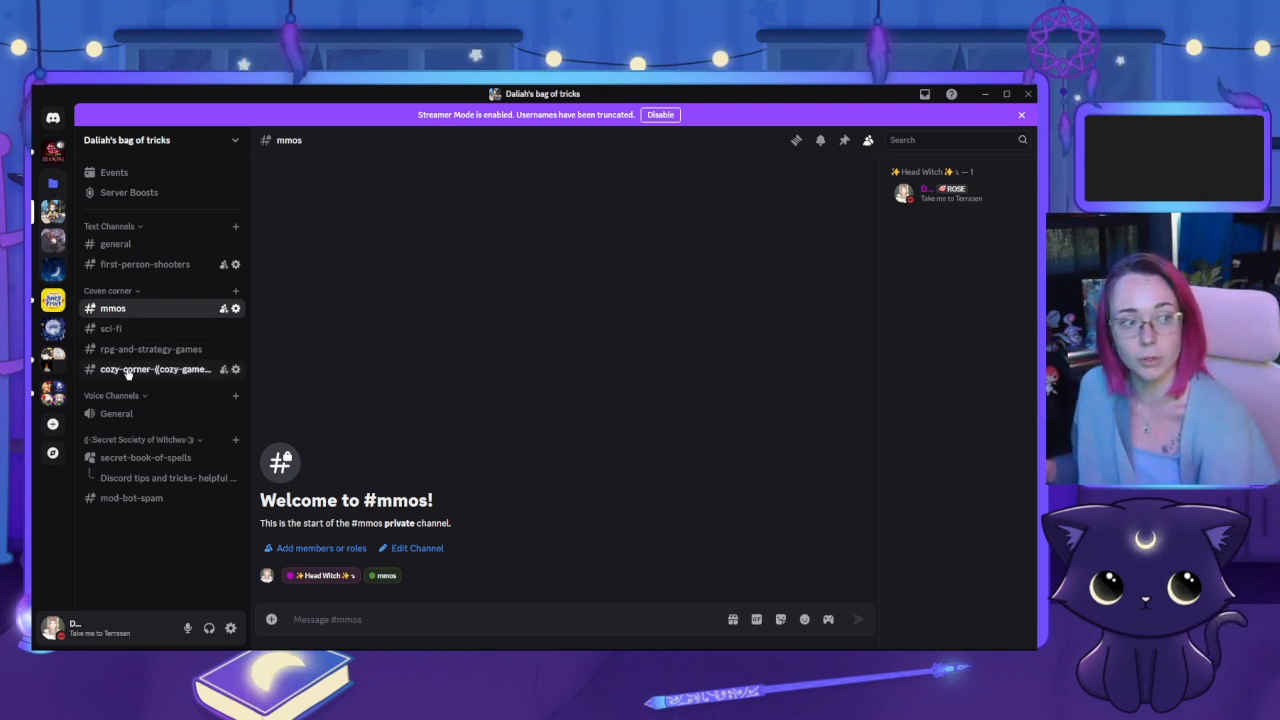
Switch to the Obsidian Midnight Lair server to examine its get-roles channel
{"action": "left_click", "coordinate": [51, 264]}
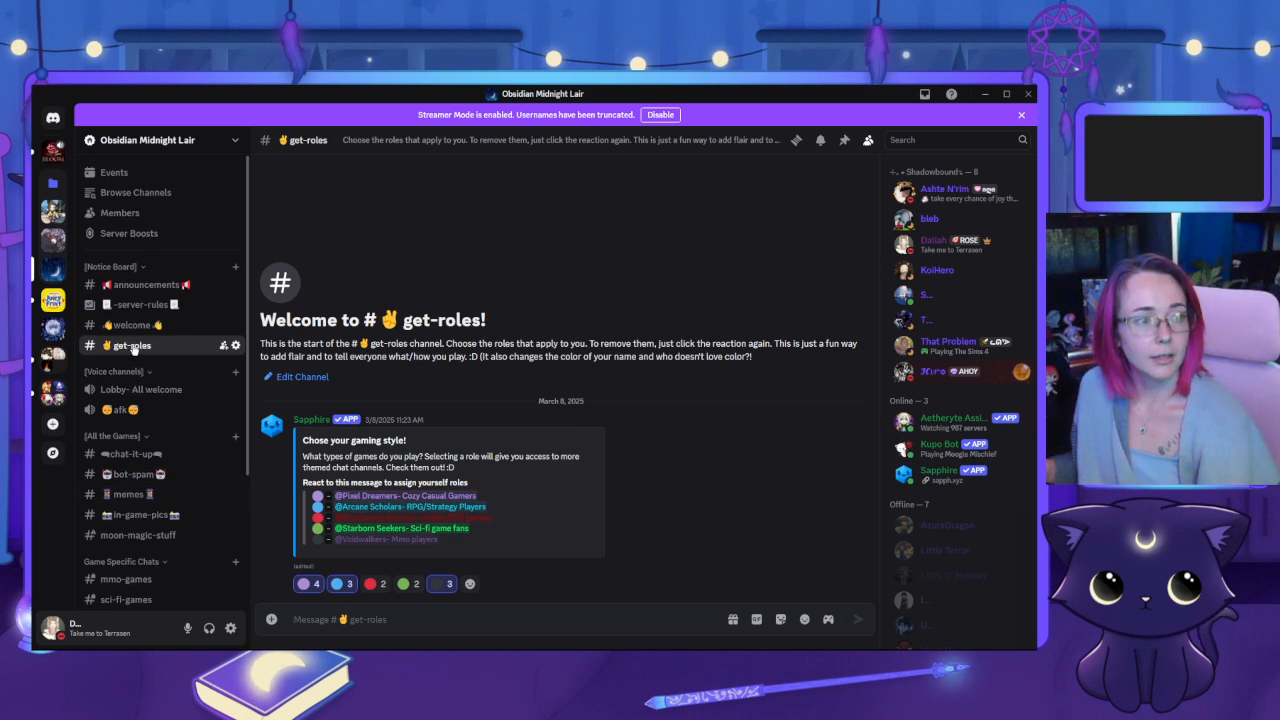